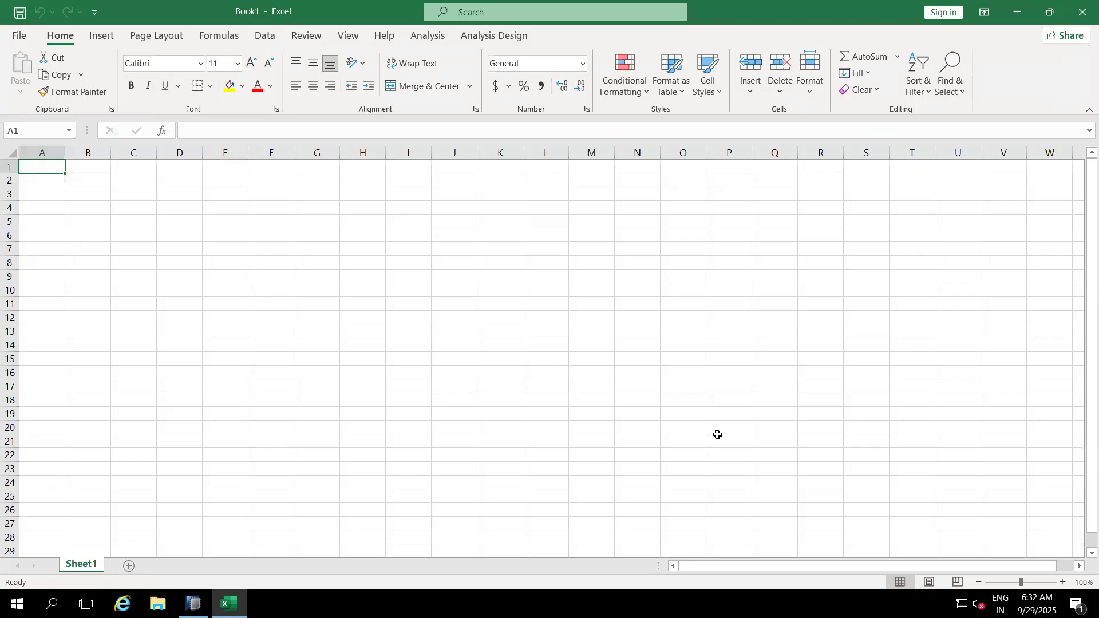
Step: Enter the note 'Last week we sanw calssic DSO creation' in cell E4
click(330, 277)
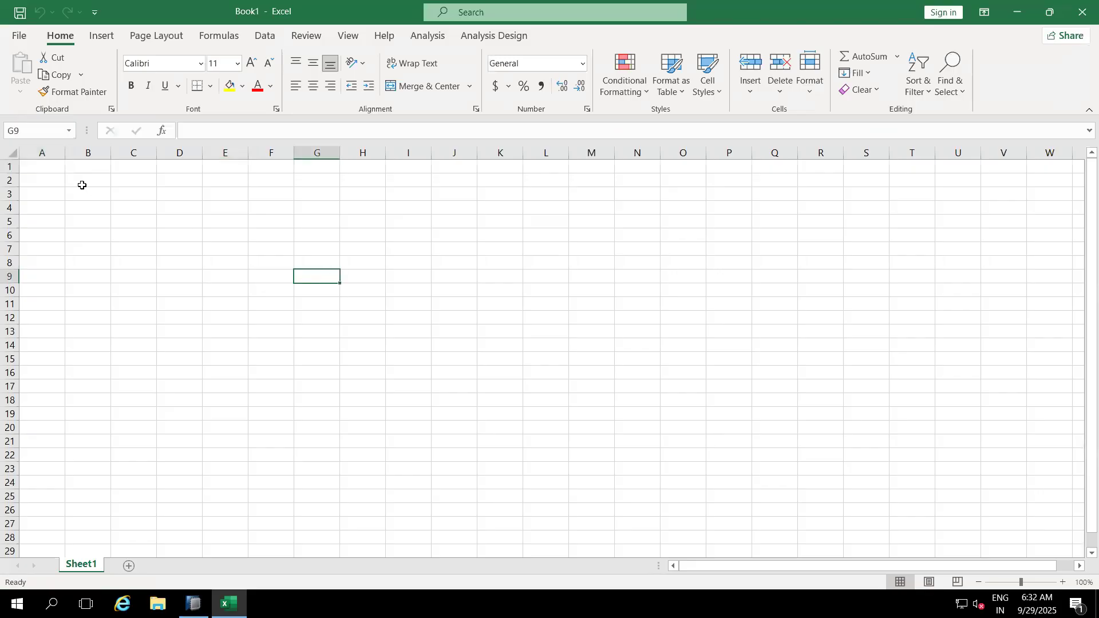
click(80, 173)
click(228, 202)
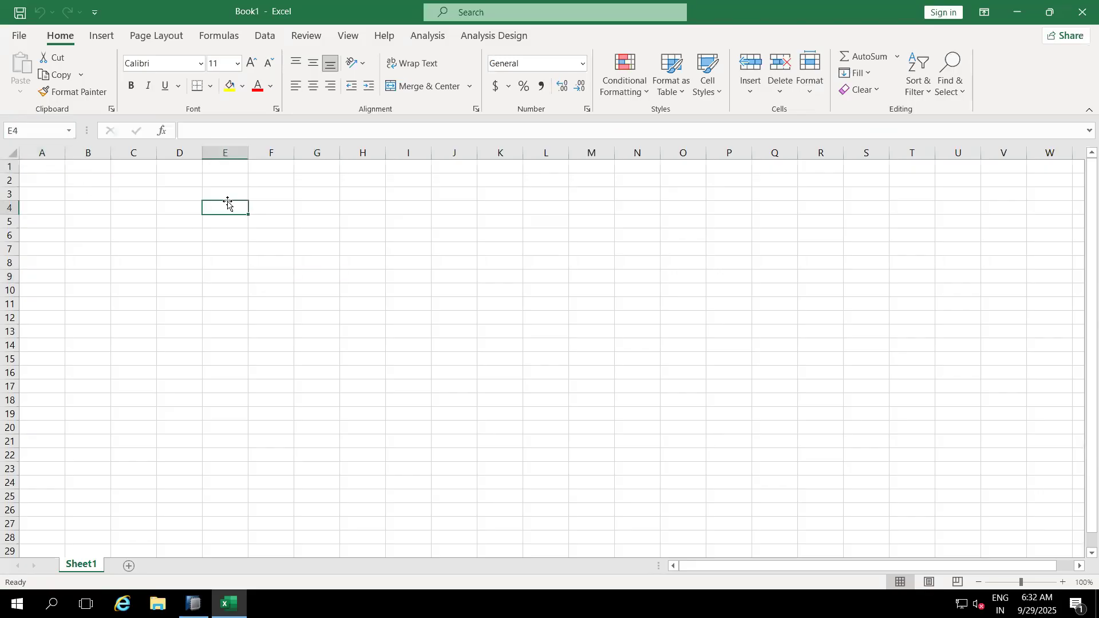
text(Las)
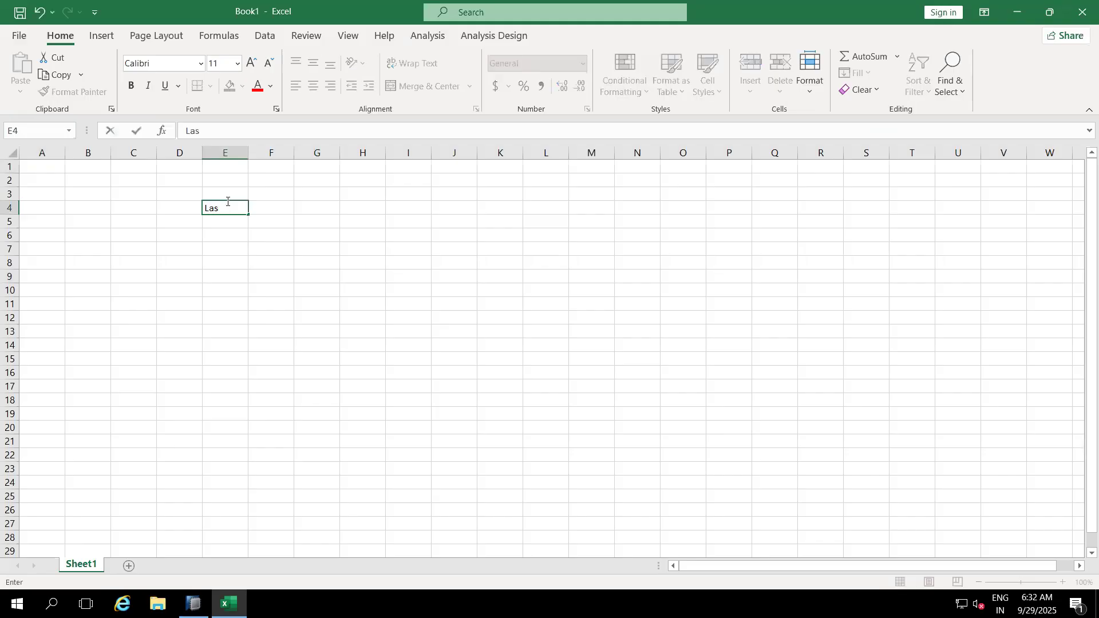
text(t week we sanw DSO)
key(BackSpace)
key(BackSpace)
key(BackSpace)
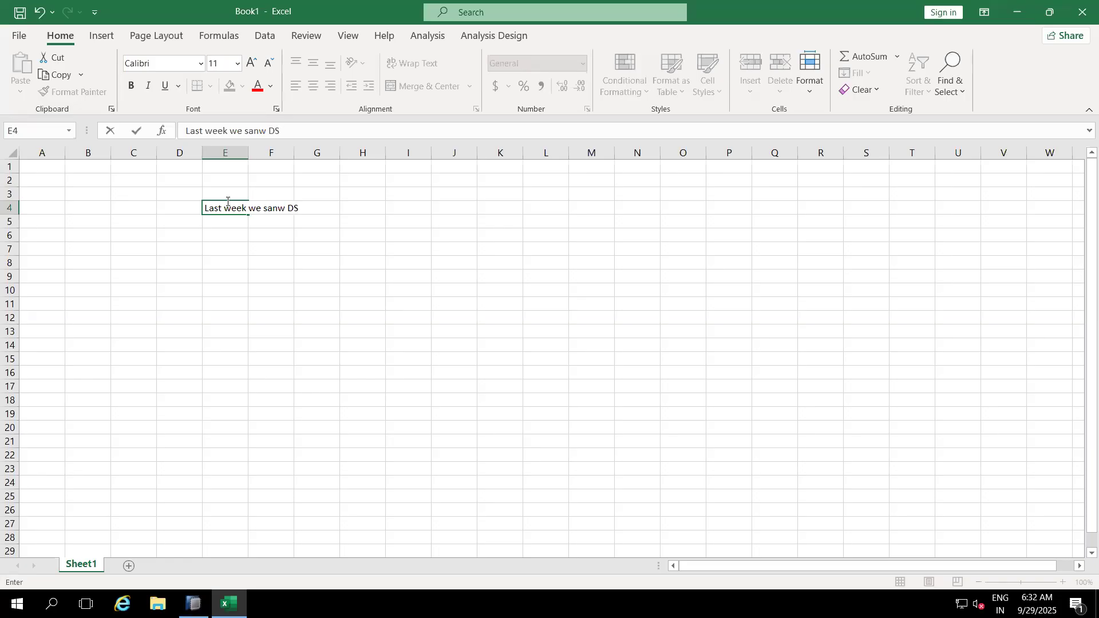
text(calssic DSO creation)
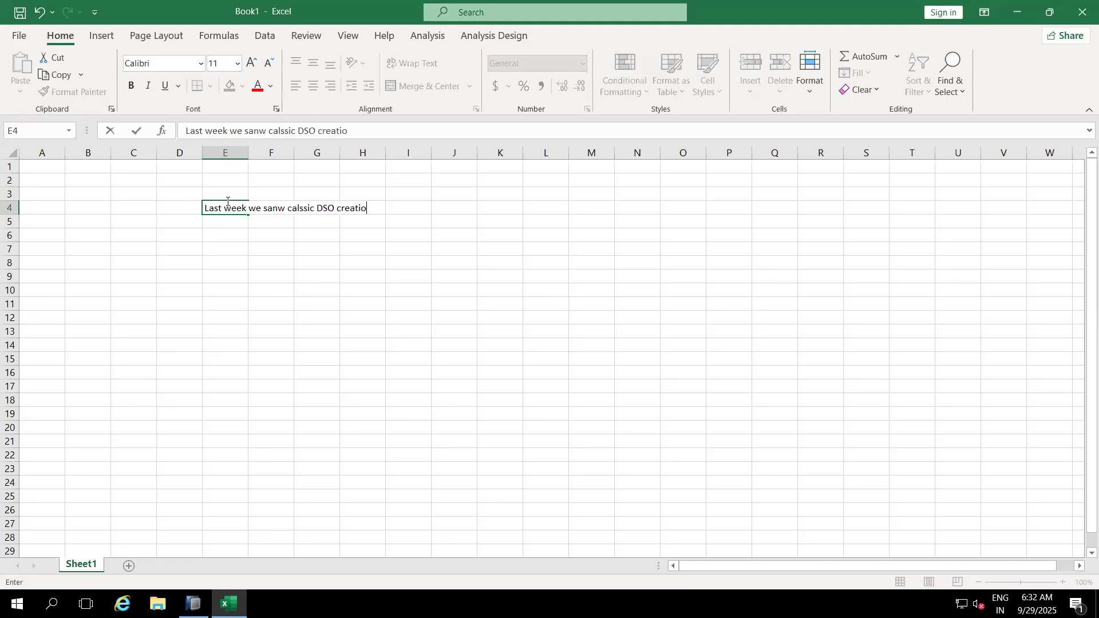
click(297, 244)
Step: Auto-fit column E and correct 'sanw' to 'saw' in the E4 note
click(249, 166)
key(ctrl+Home)
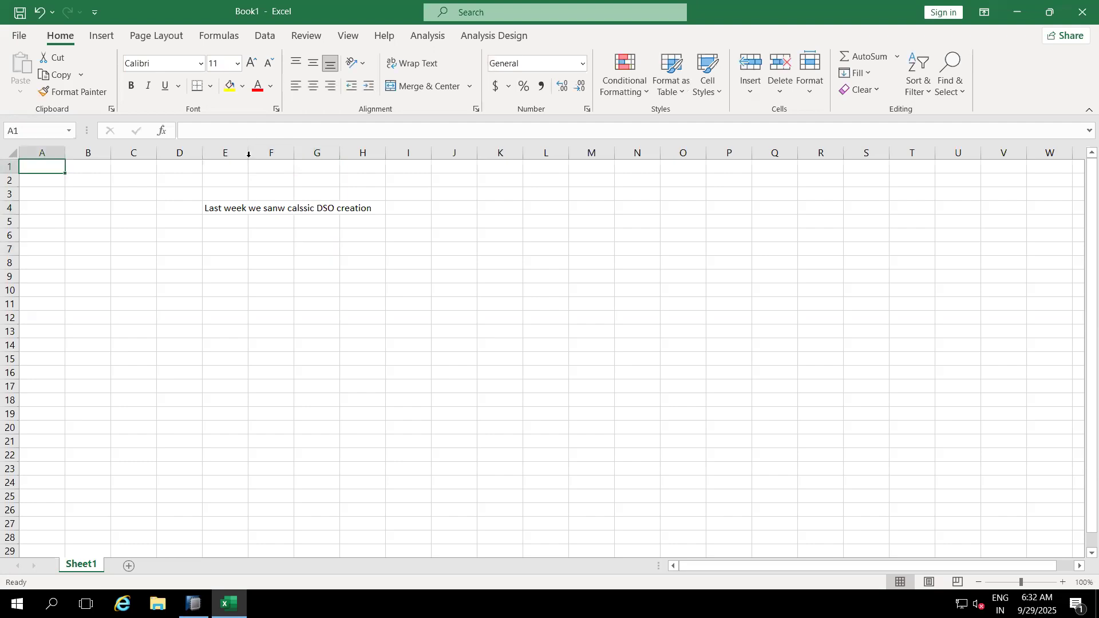
double_click(249, 152)
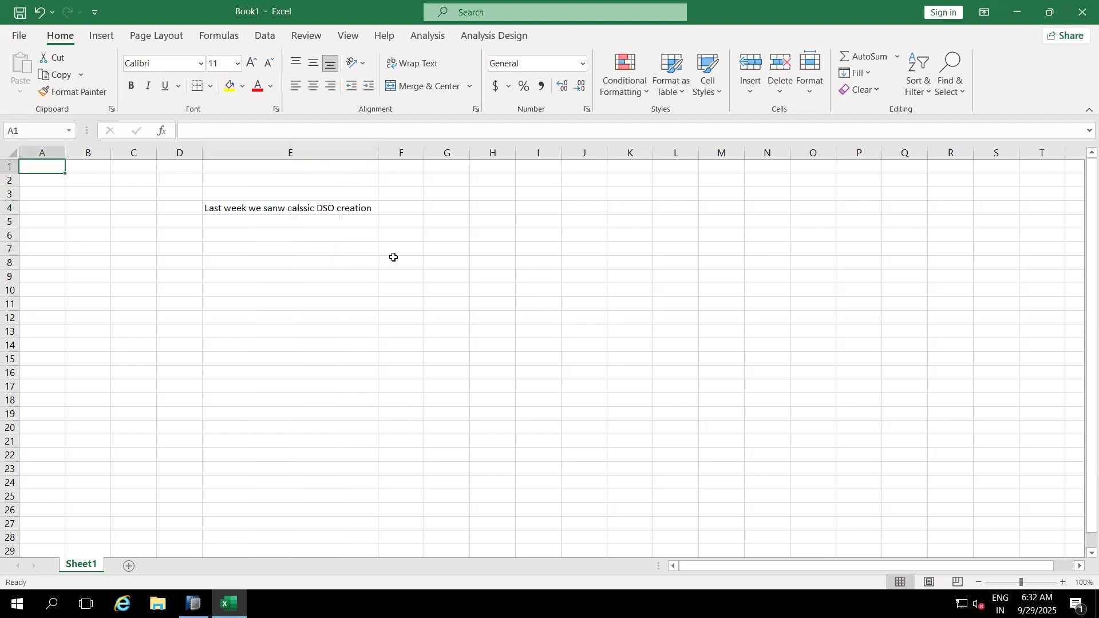
double_click(281, 208)
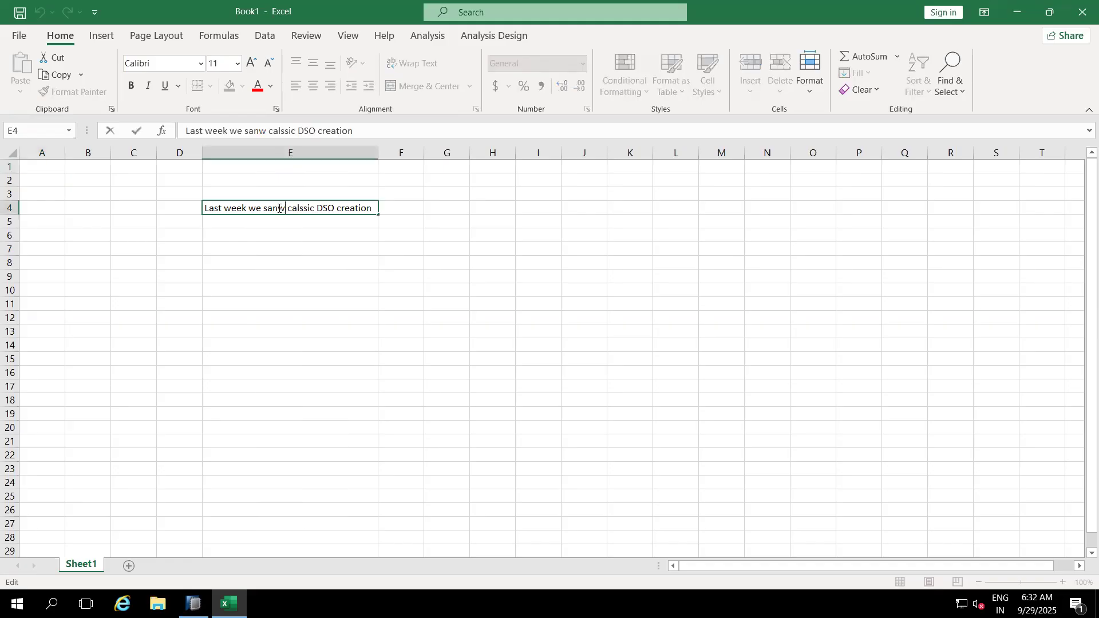
key(BackSpace)
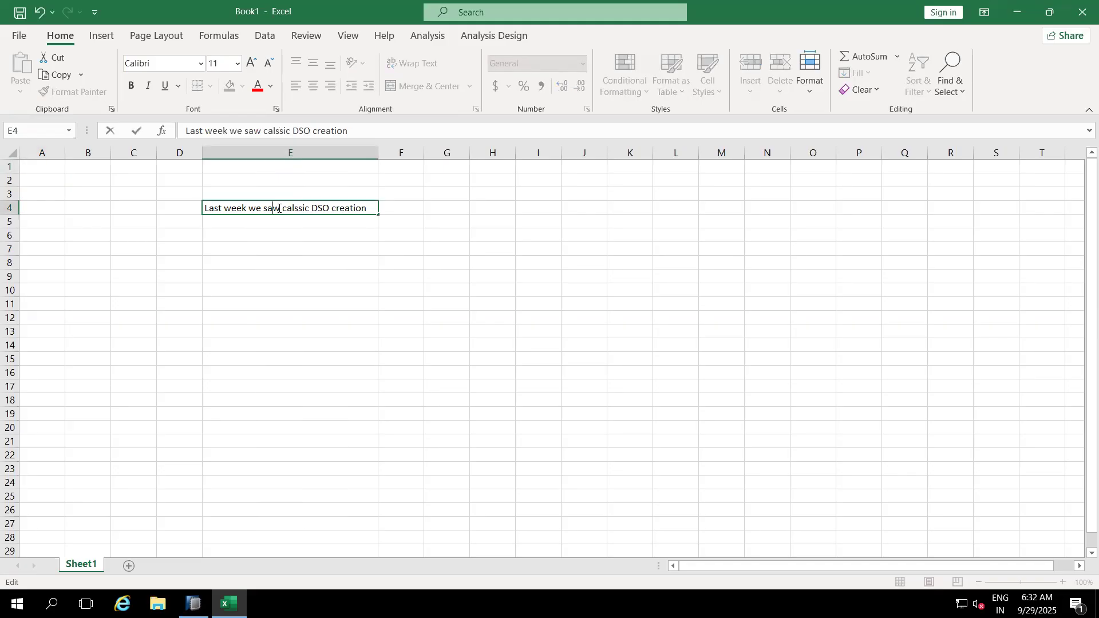
click(311, 261)
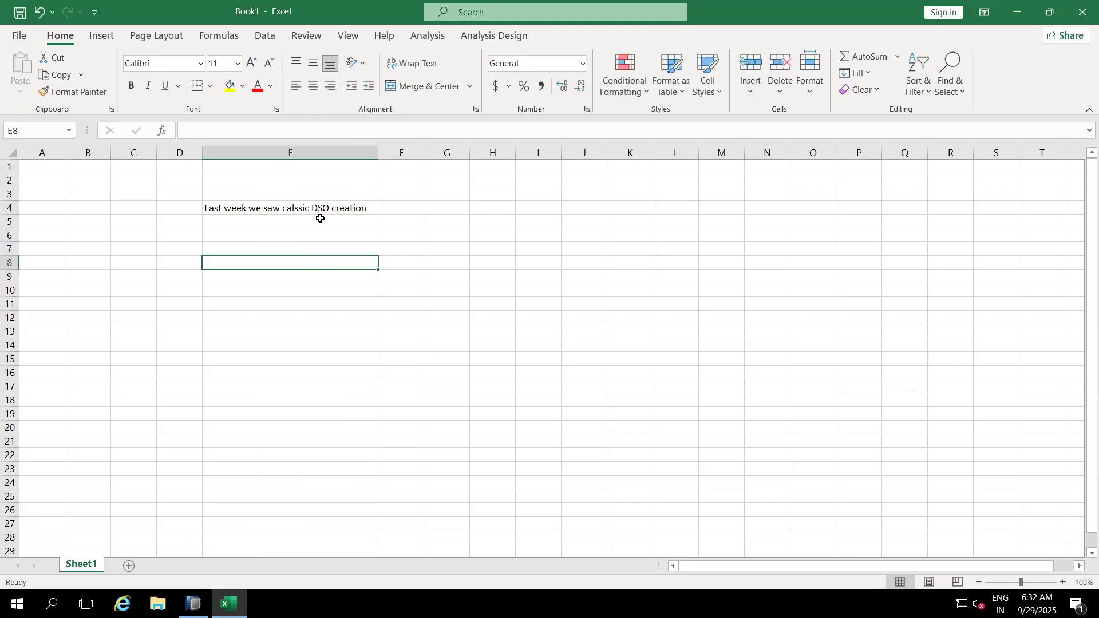
Step: Enter 'ADSO one by one' in E9 and 'HANA Studio or Eclipse' in E10, then return to HANA Studio
click(257, 277)
text(ADSO)
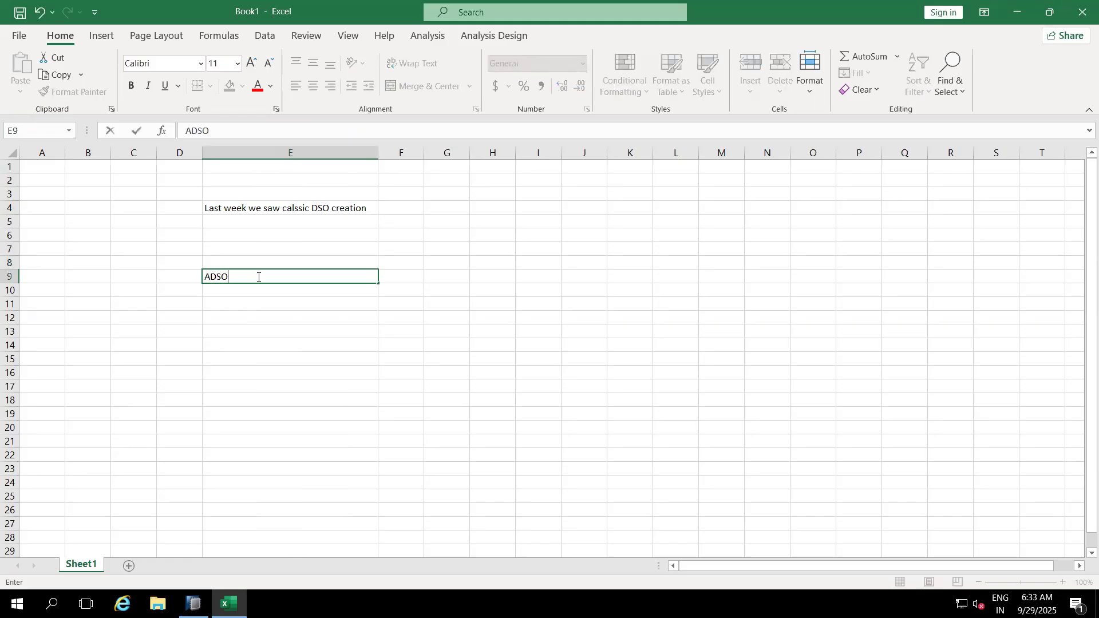
text( one by one)
click(261, 323)
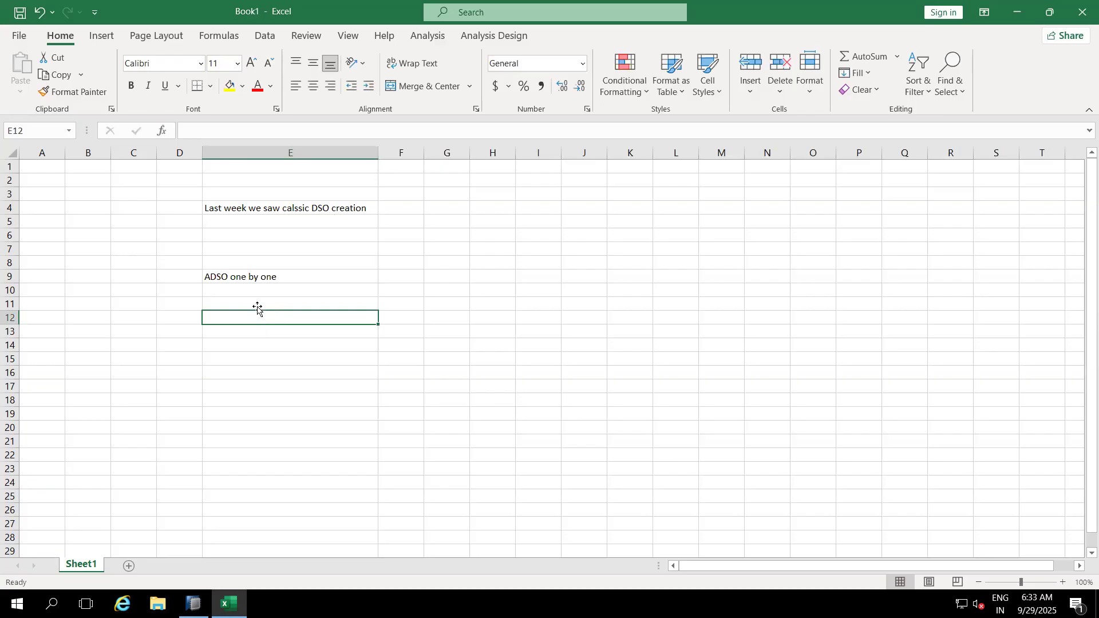
click(256, 306)
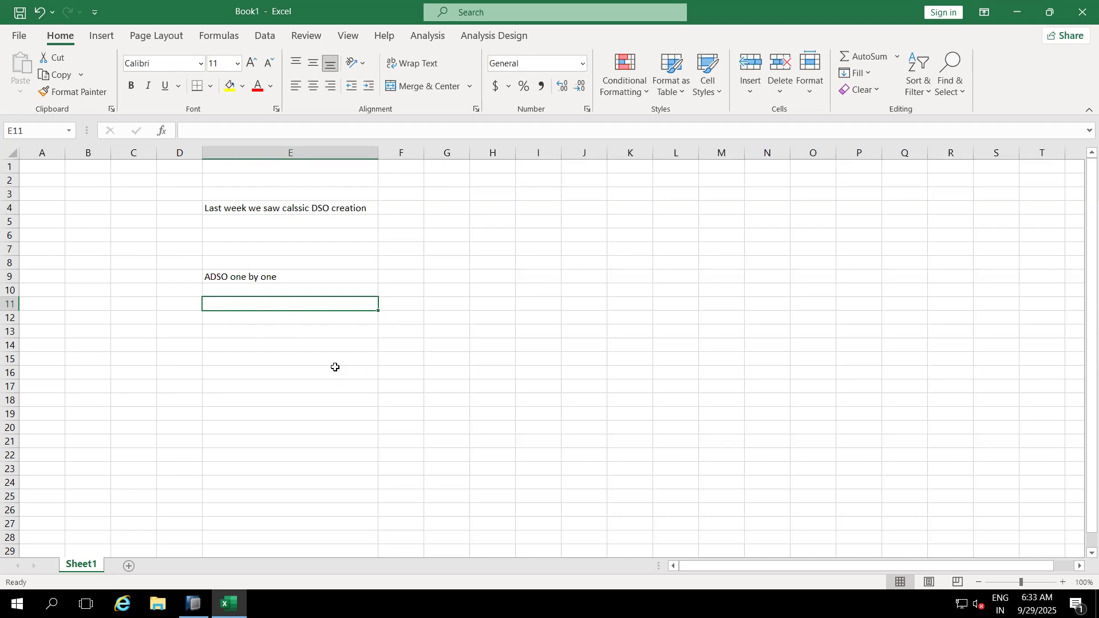
click(262, 287)
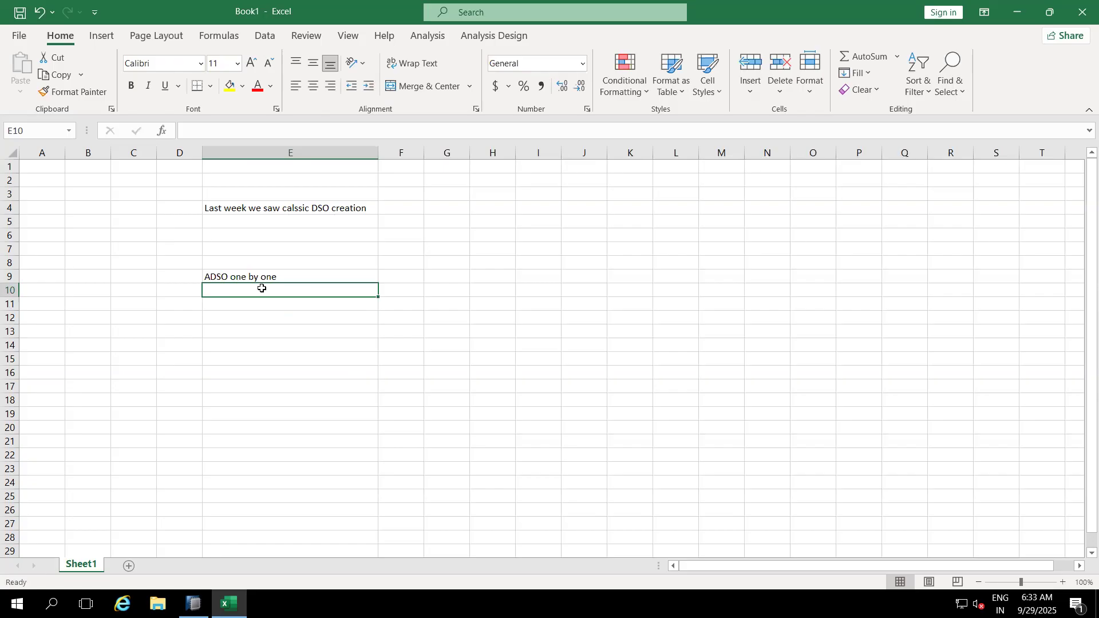
text(HANA Studio or)
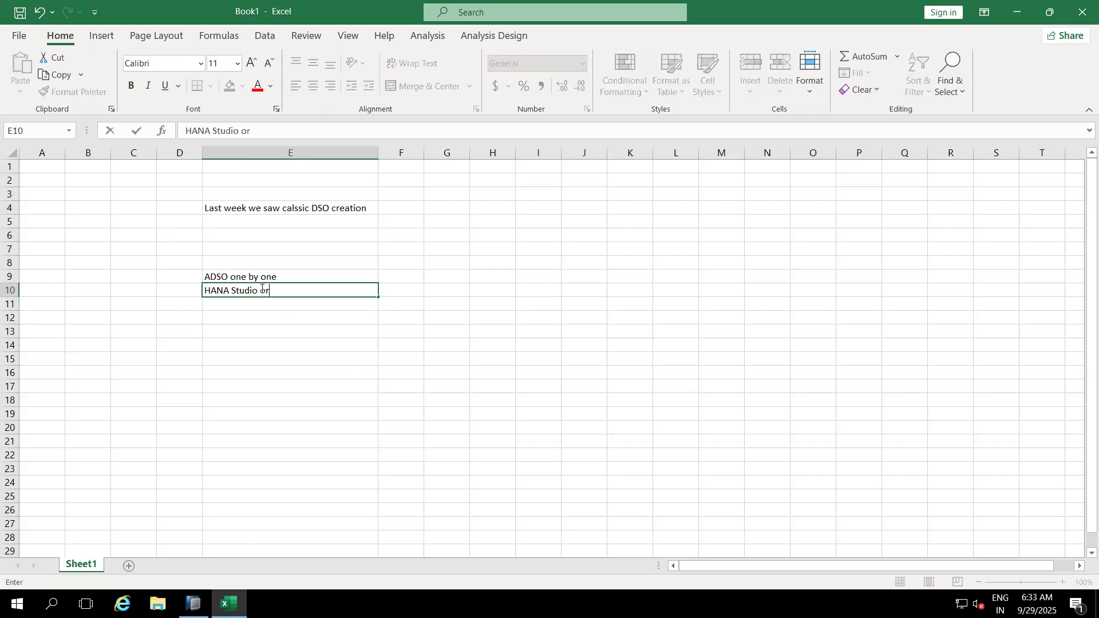
text( Eclipse)
click(275, 334)
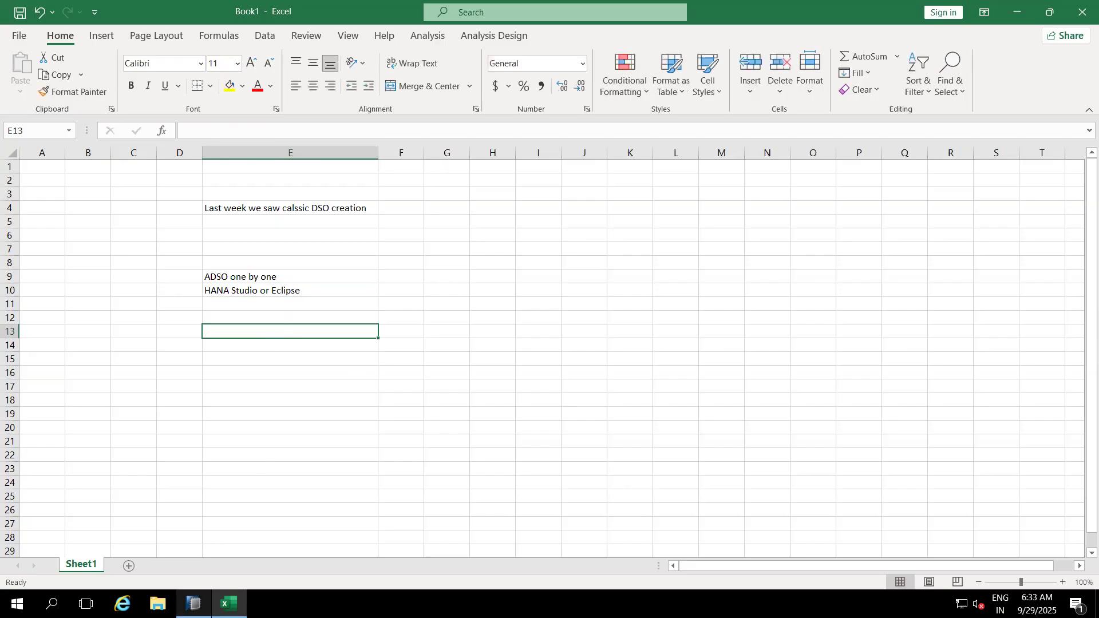
click(194, 604)
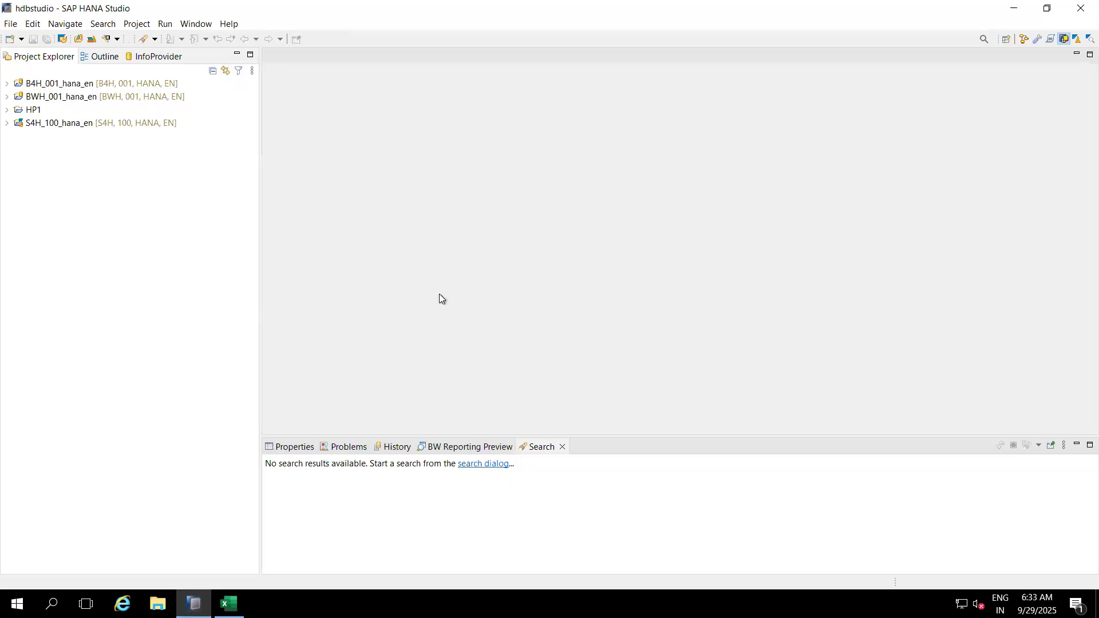
Step: Expand project B4H_001_hana_en and log on with the project password
click(9, 84)
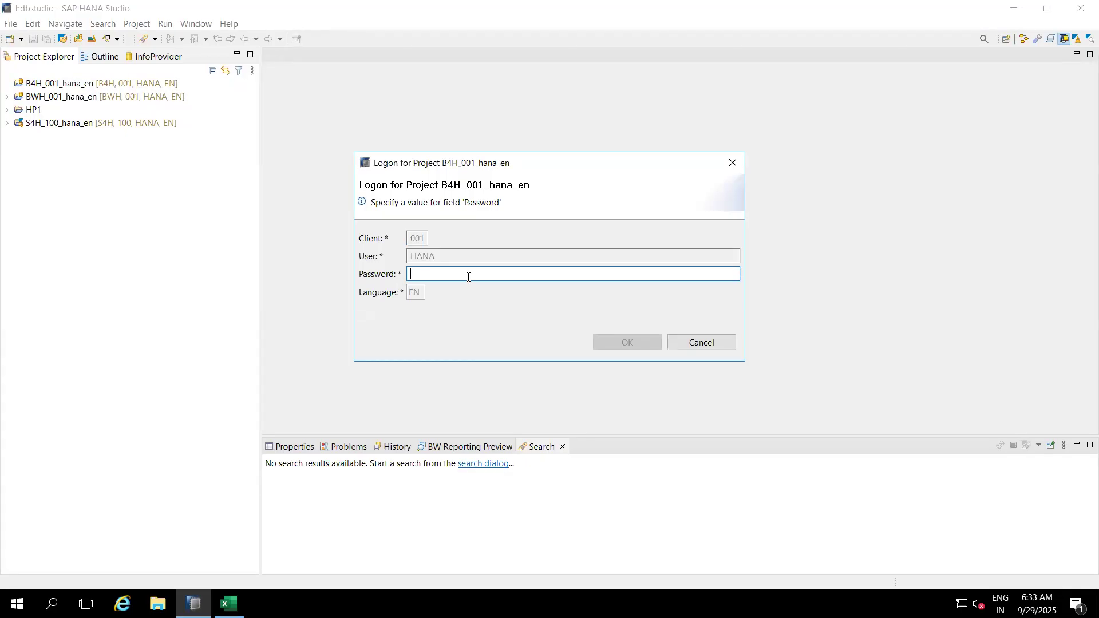
text(•••••)
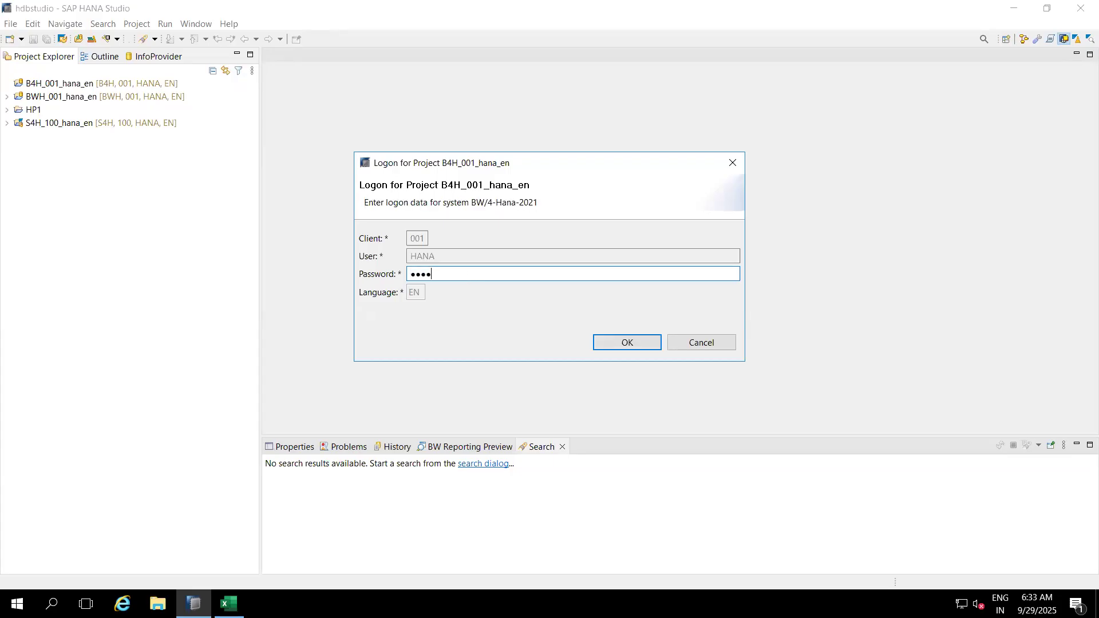
text(•••)
key(Return)
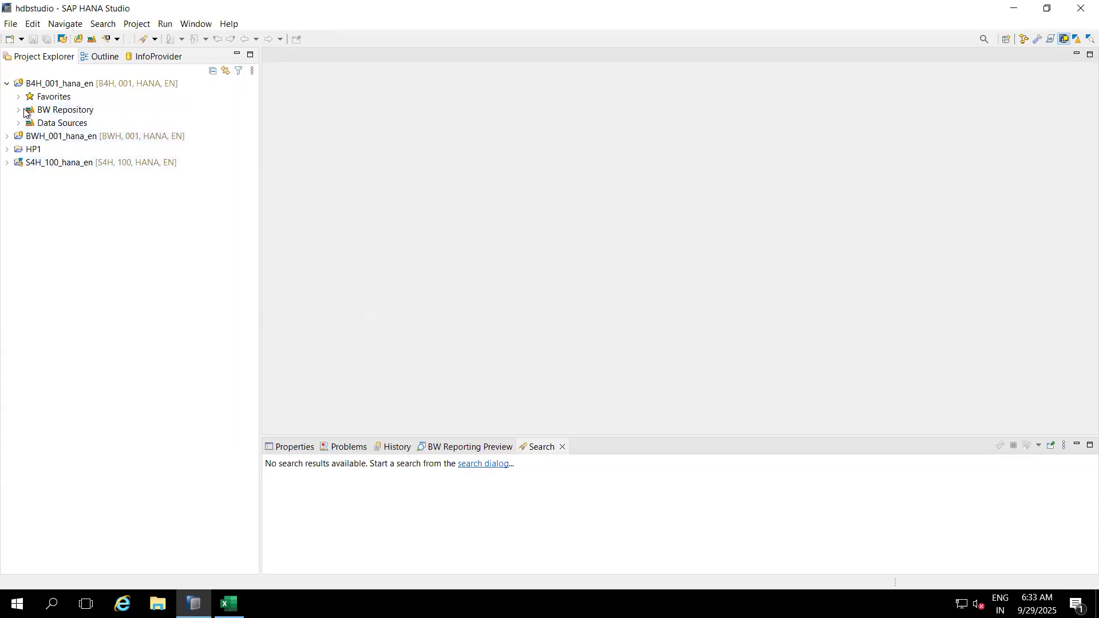
click(81, 84)
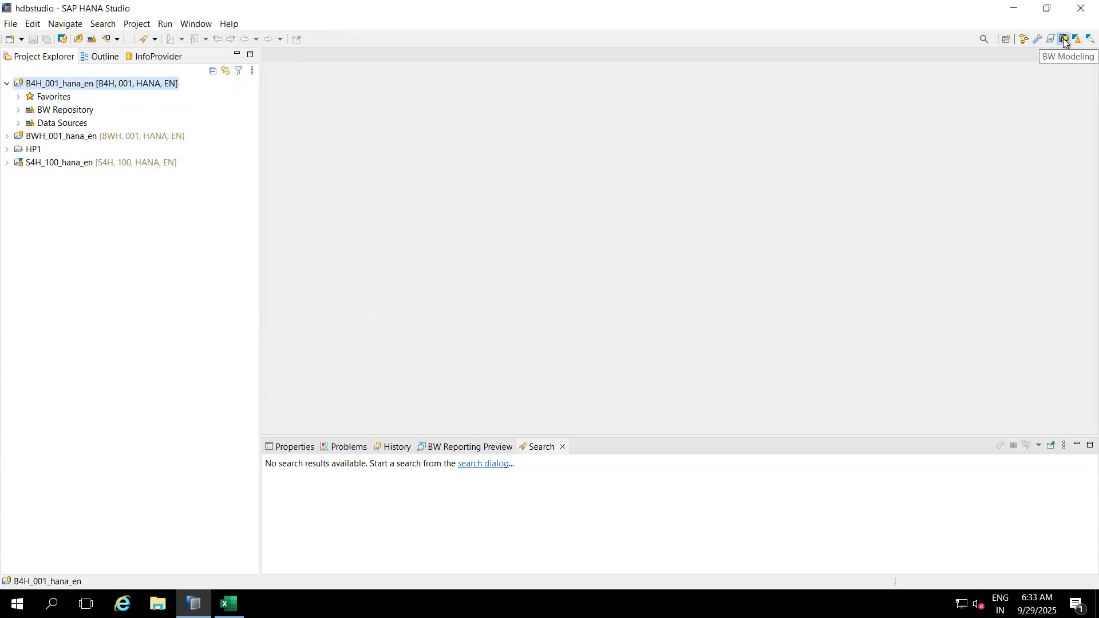
Step: Open the BW Modeling perspective and narrow the project explorer panel
click(1006, 40)
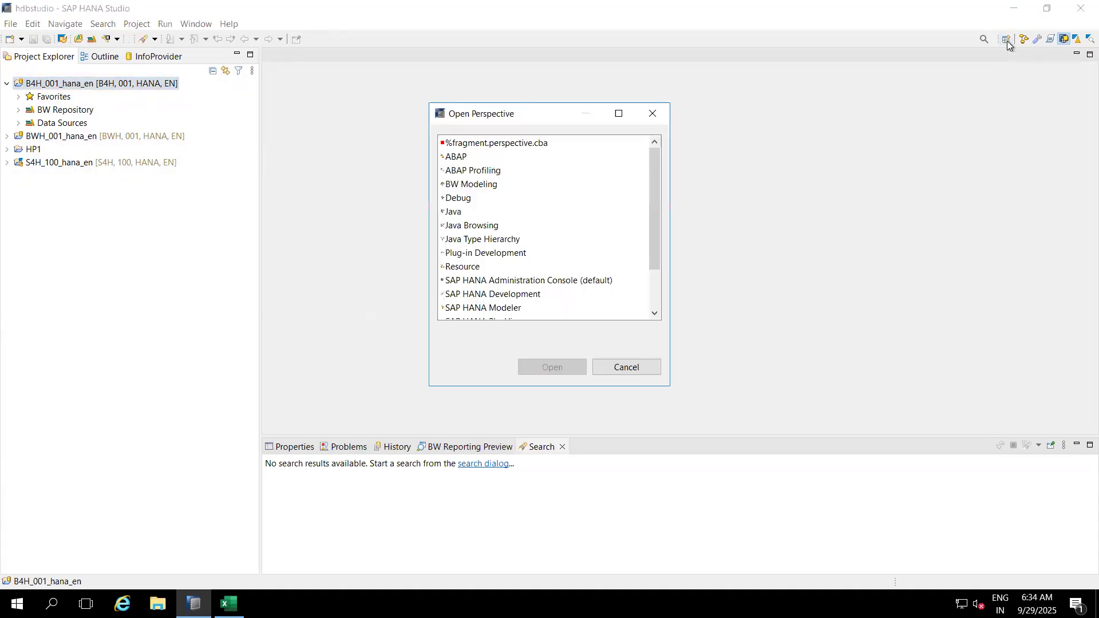
click(483, 187)
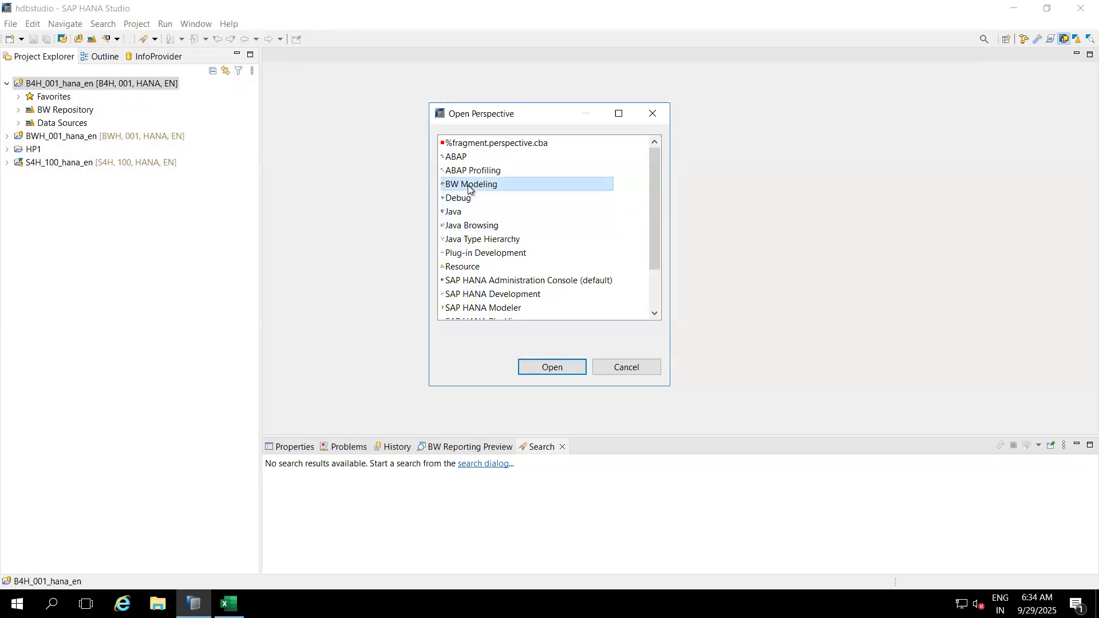
click(547, 366)
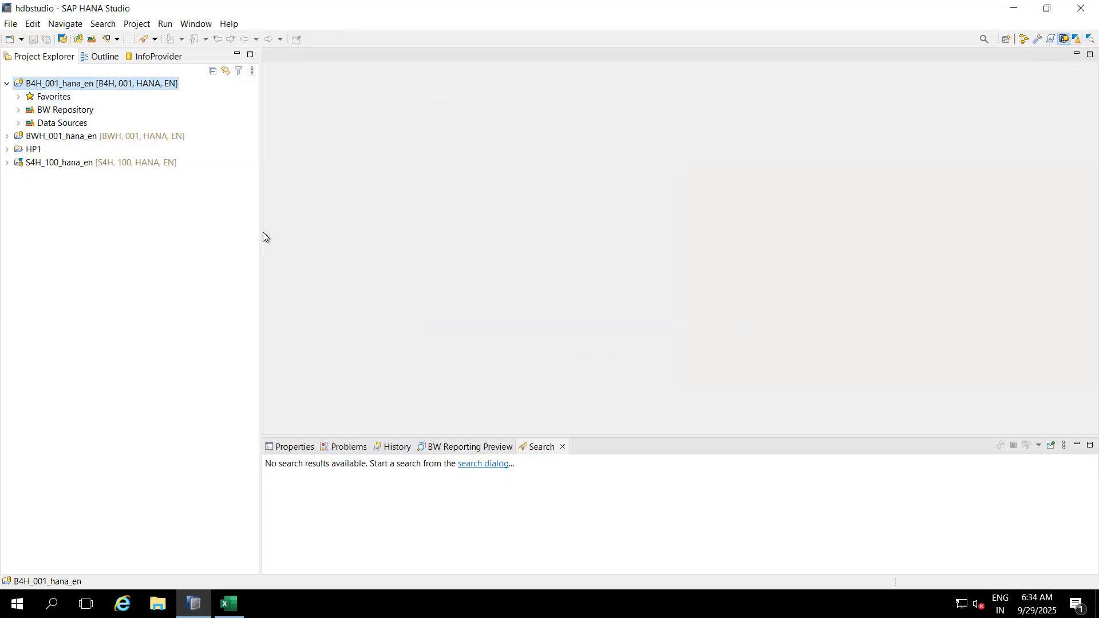
drag(261, 231, 246, 231)
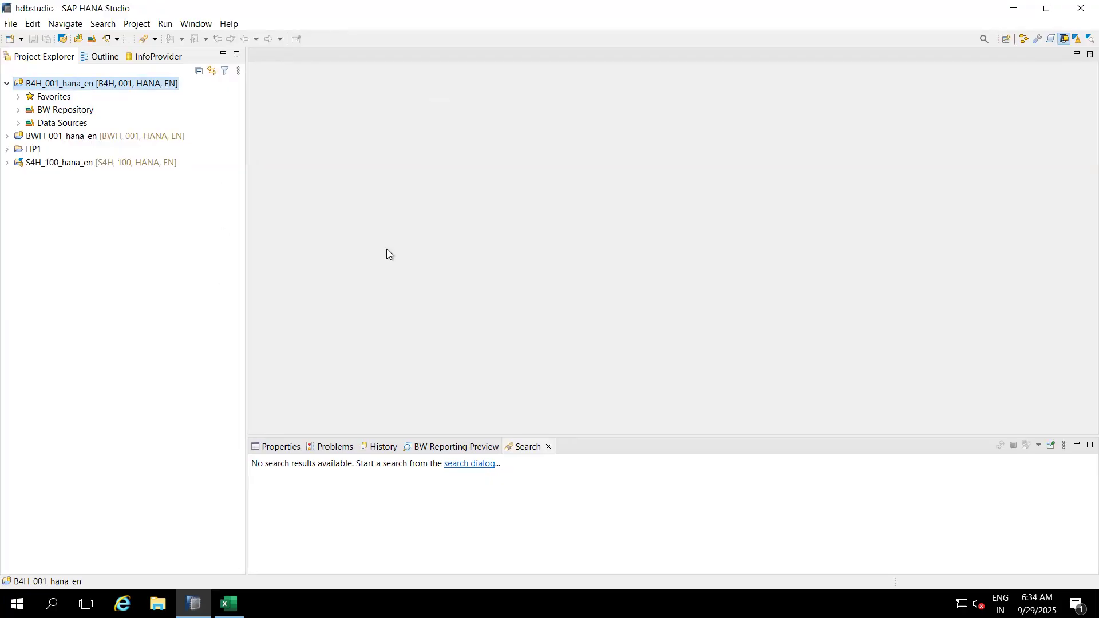
Step: Expand BW Repository to list its InfoAreas and widen the project explorer for long names
click(22, 112)
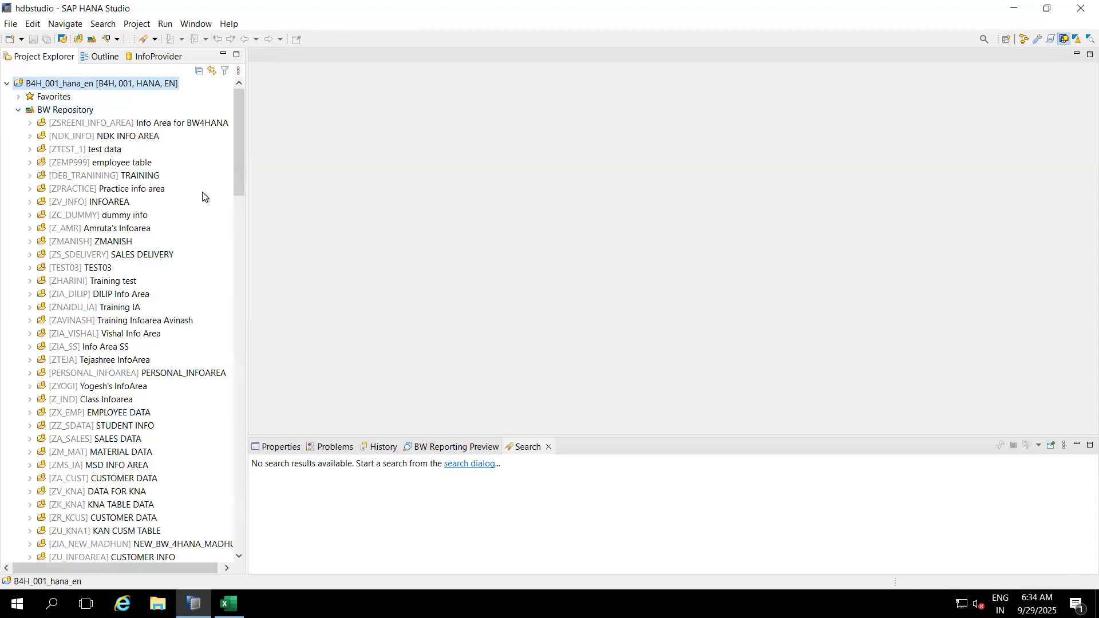
drag(245, 215, 300, 223)
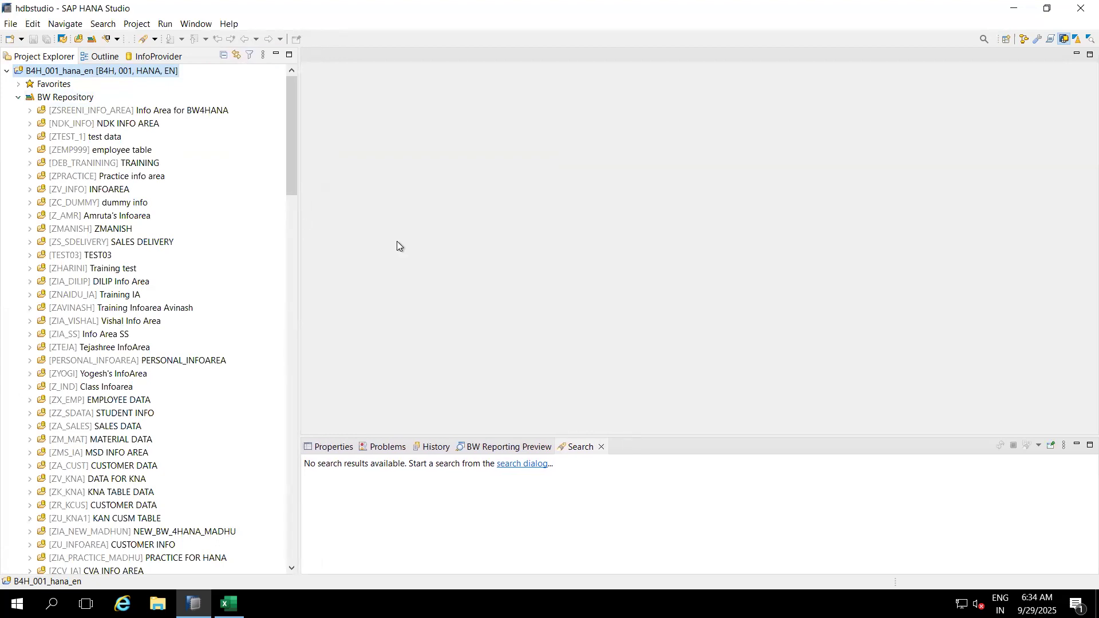
click(75, 101)
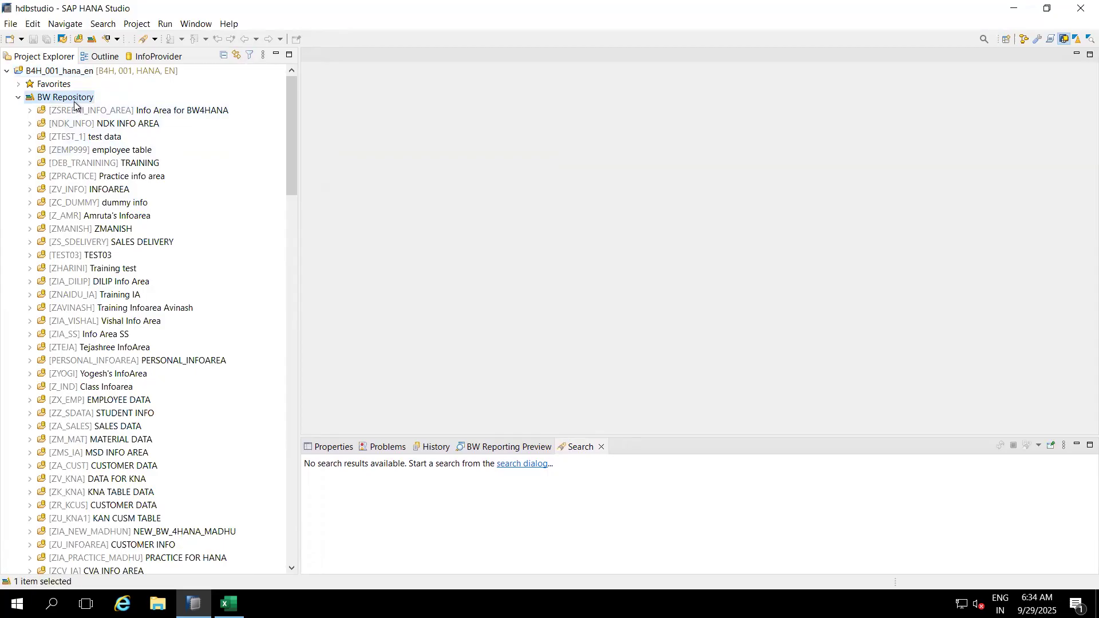
Step: Create InfoArea TEST_SEP with description September under BW Repository, then close its editor
right_click(74, 104)
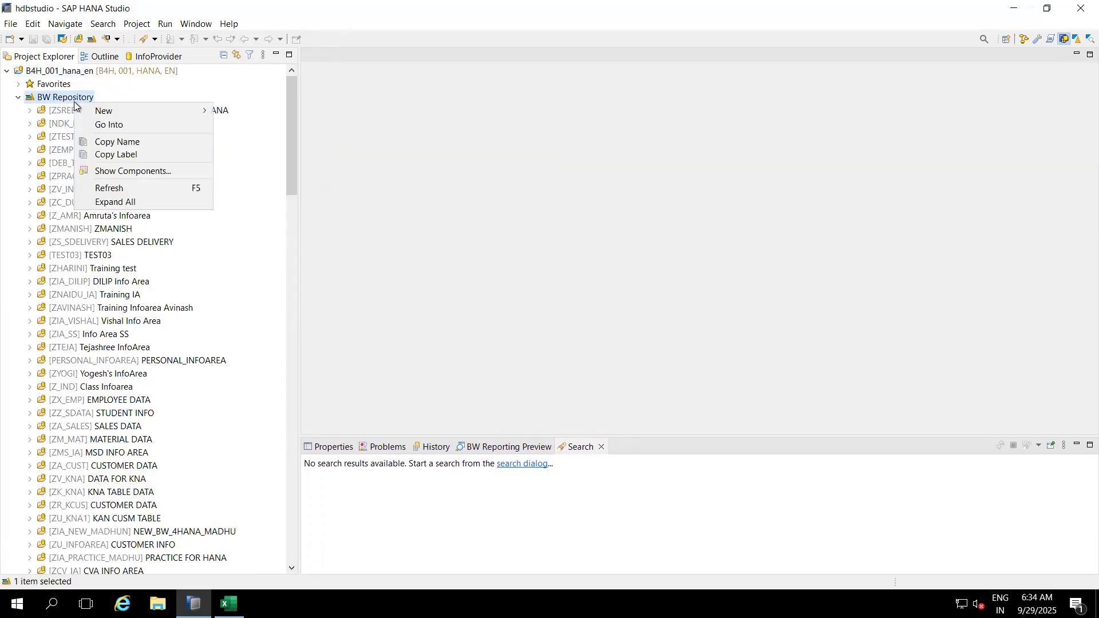
mouse_move(194, 111)
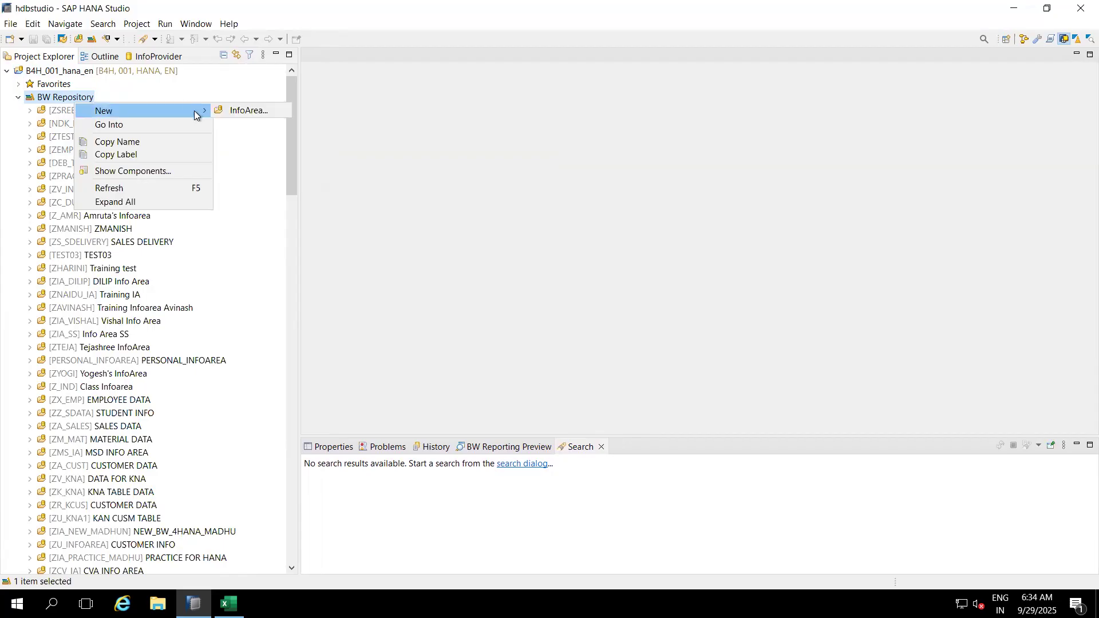
click(258, 111)
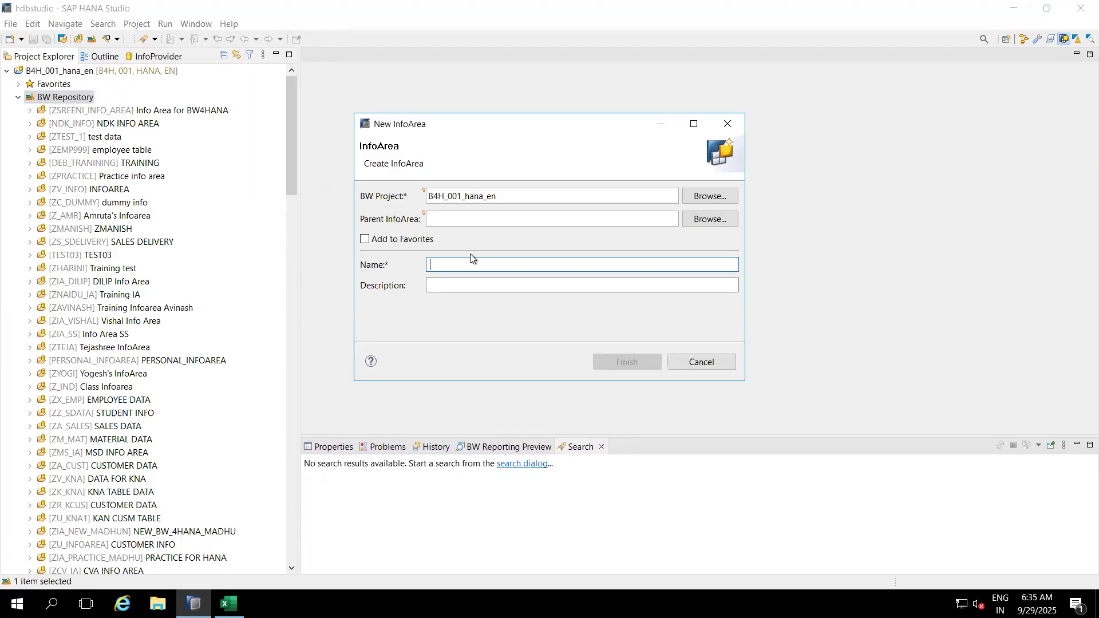
text(TEST)
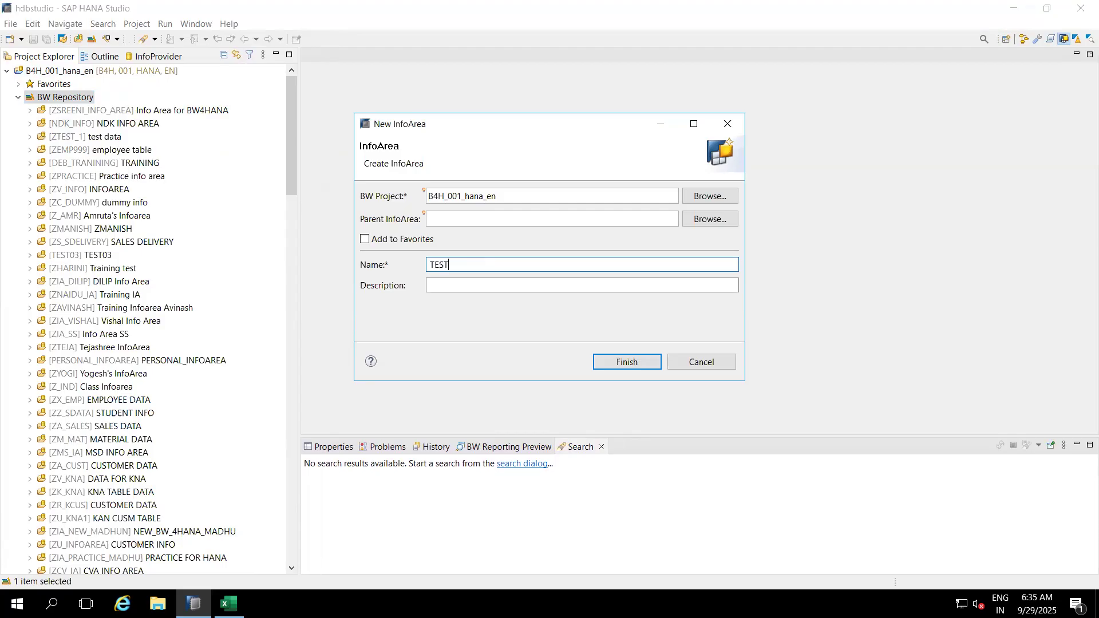
text(_SEP)
click(482, 282)
text(September)
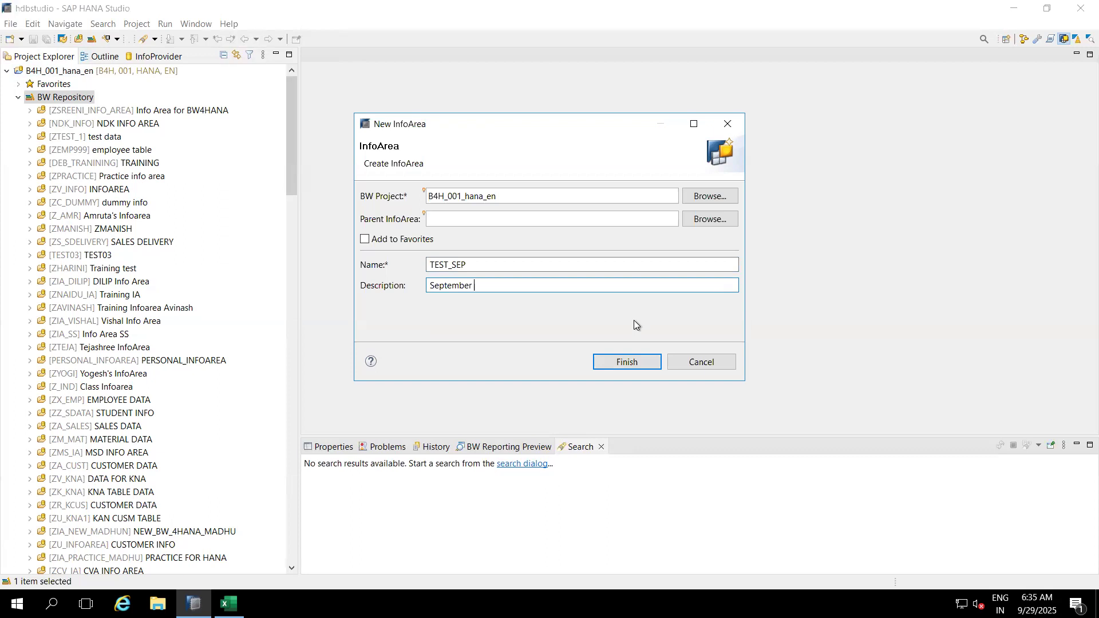
click(630, 360)
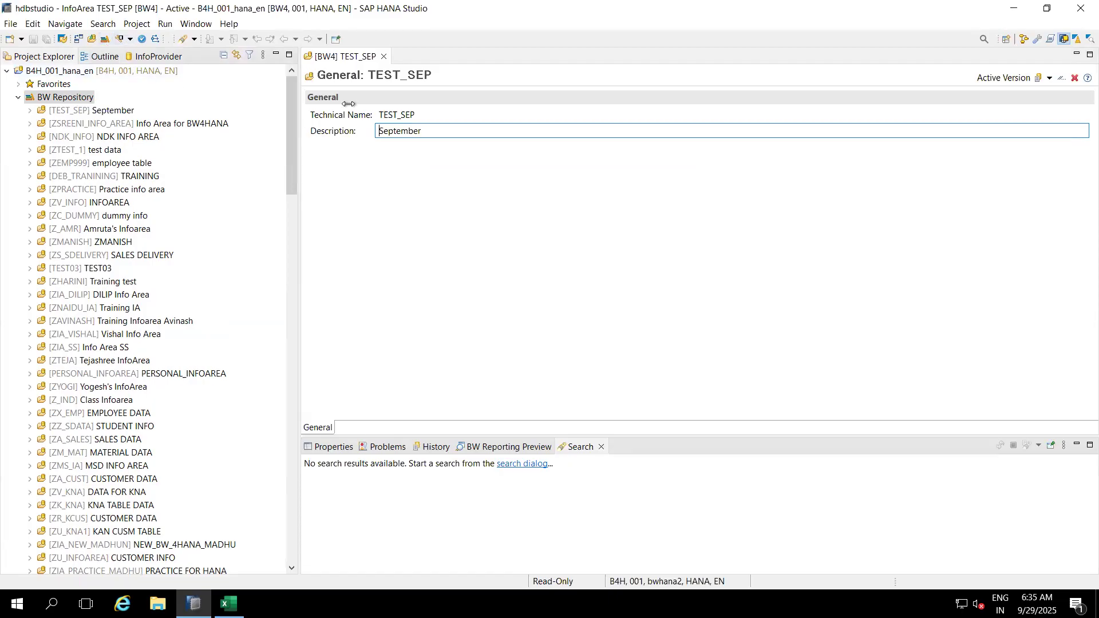
click(383, 57)
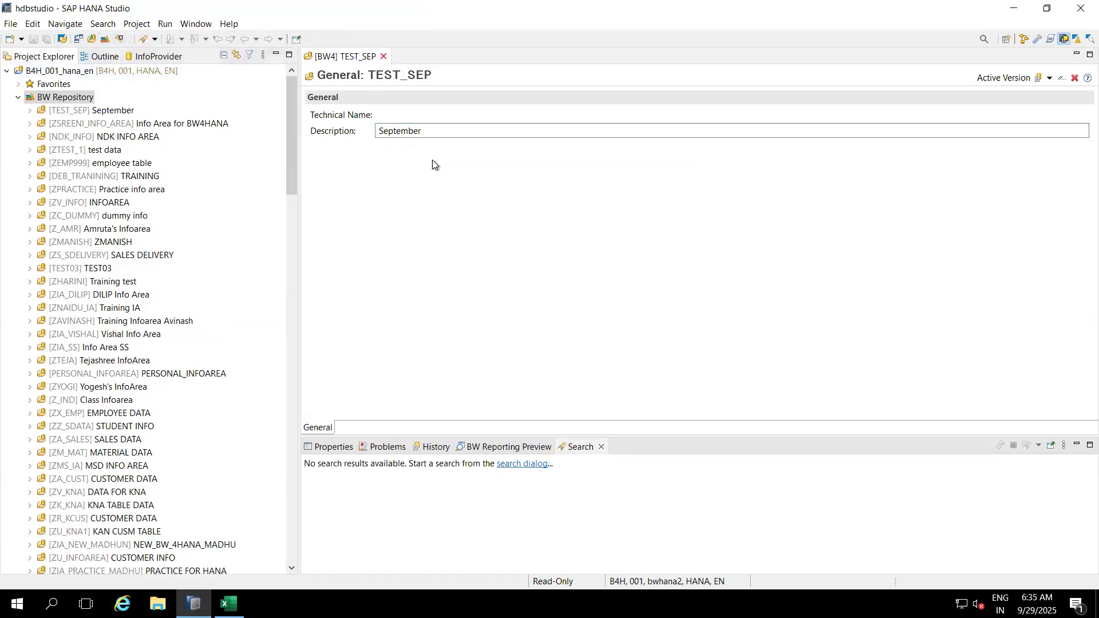
Step: Expand the TEST_SEP InfoArea and start a new Data Flow Object in it
click(31, 111)
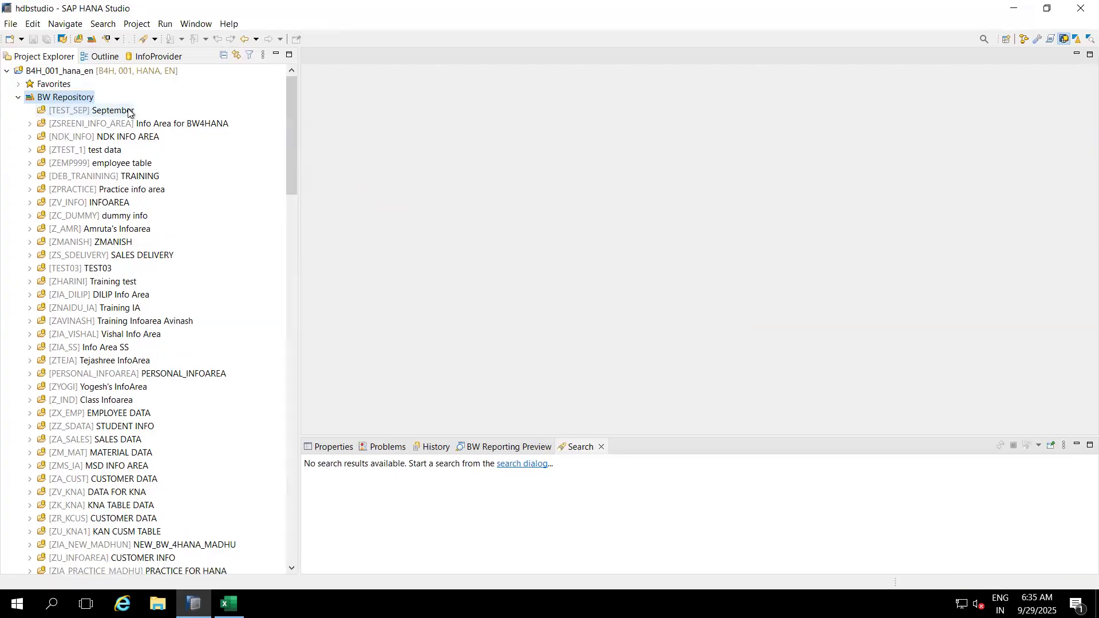
click(95, 112)
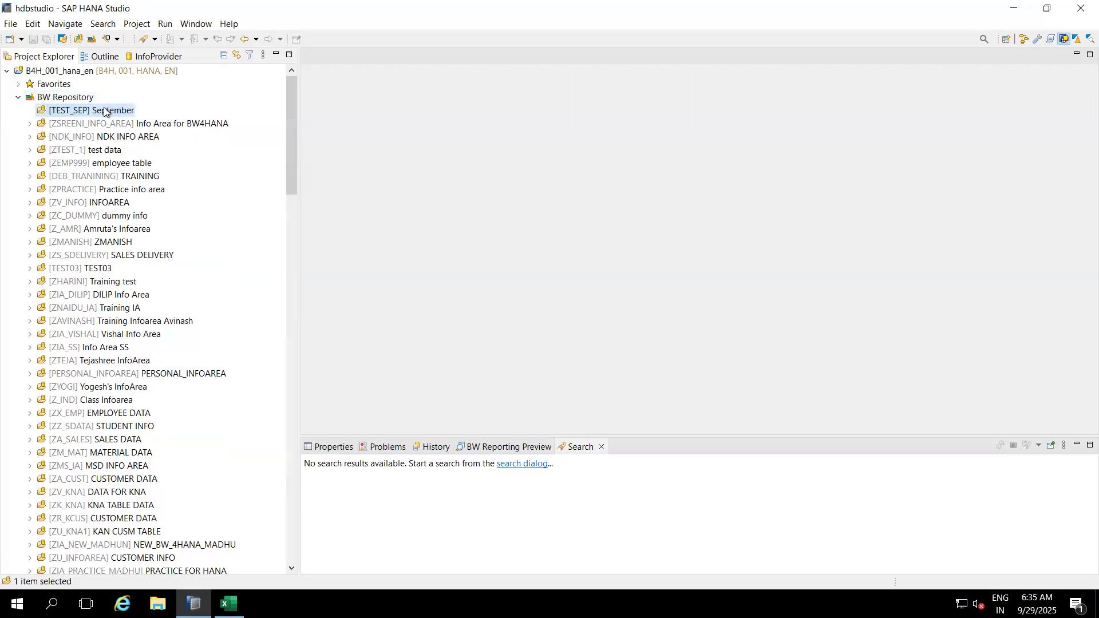
right_click(104, 108)
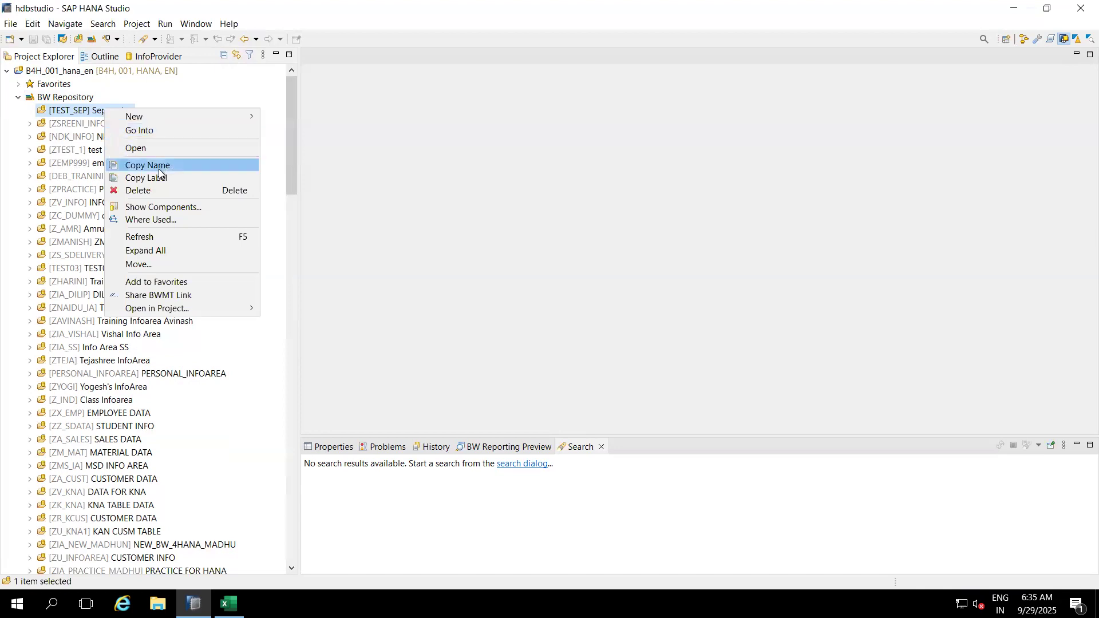
mouse_move(216, 119)
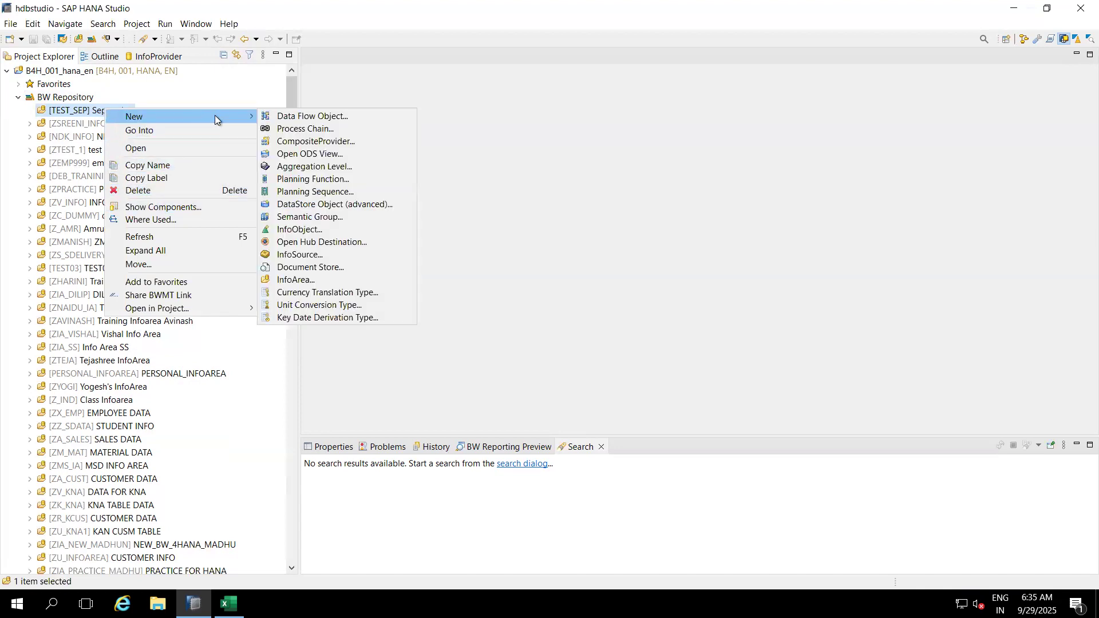
click(304, 119)
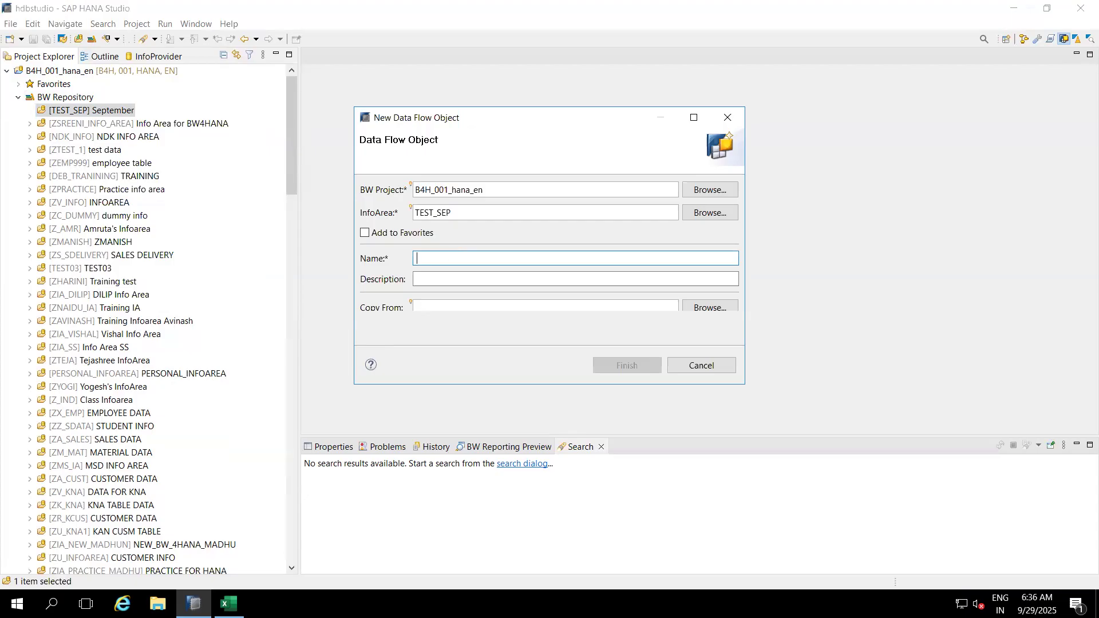
Step: Create data flow ZDF_MD1 described as MD Flow, then switch to the Excel notes
text(MD)
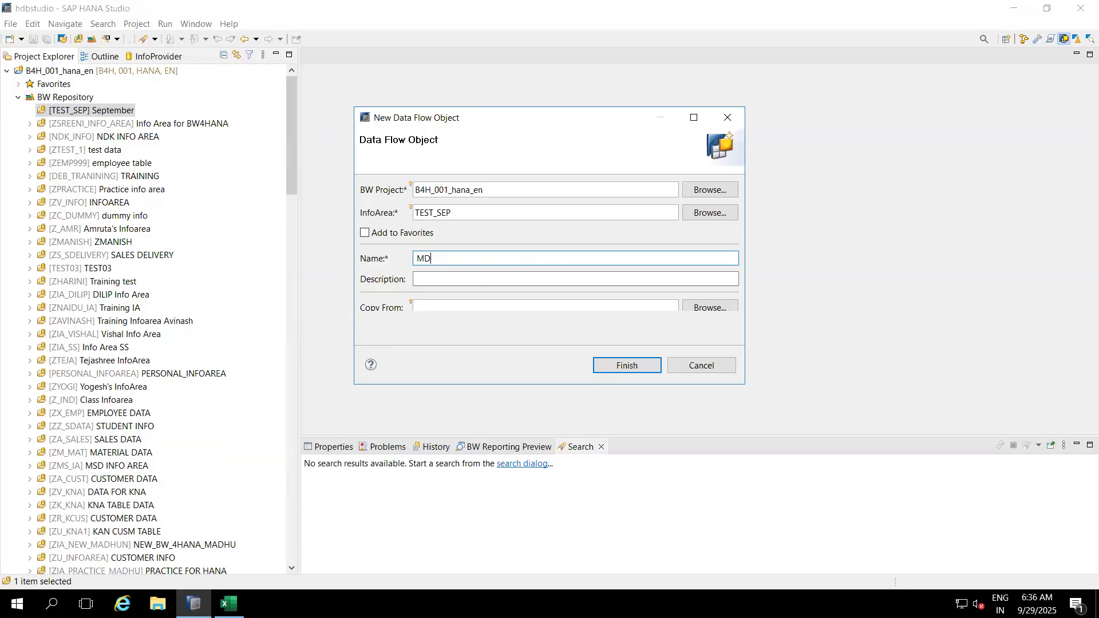
click(451, 283)
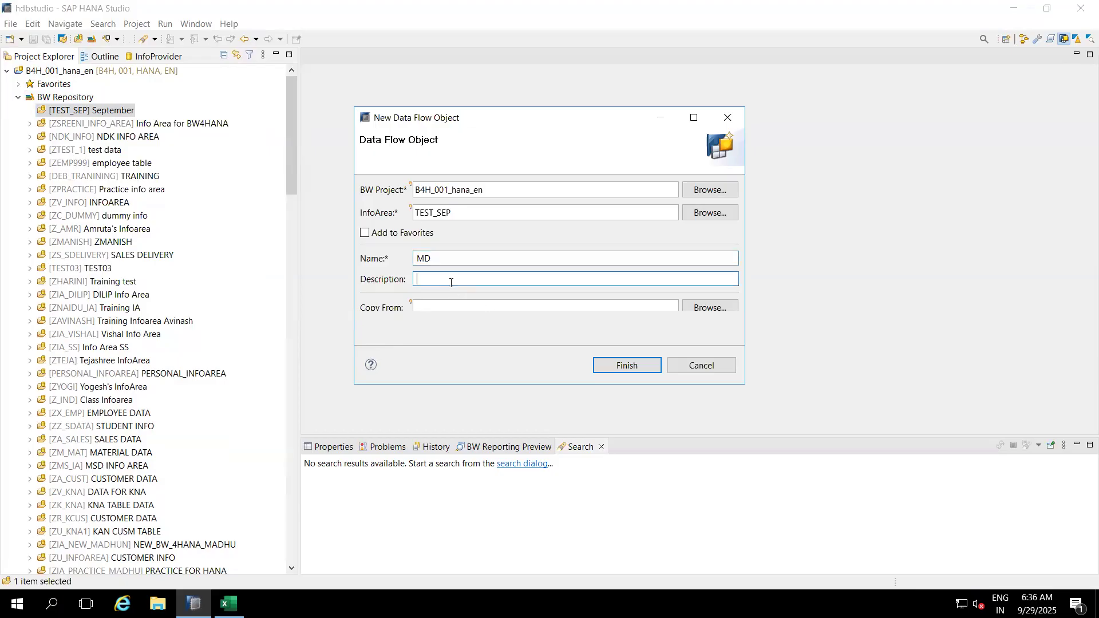
click(420, 260)
text(Z)
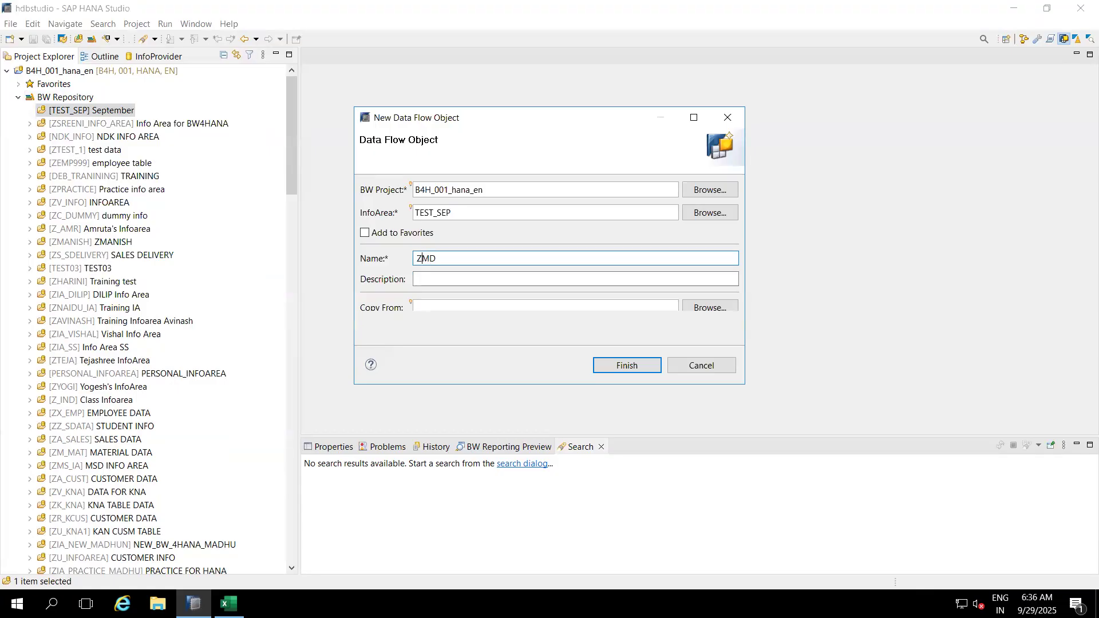
text(DF_)
click(441, 277)
text(M)
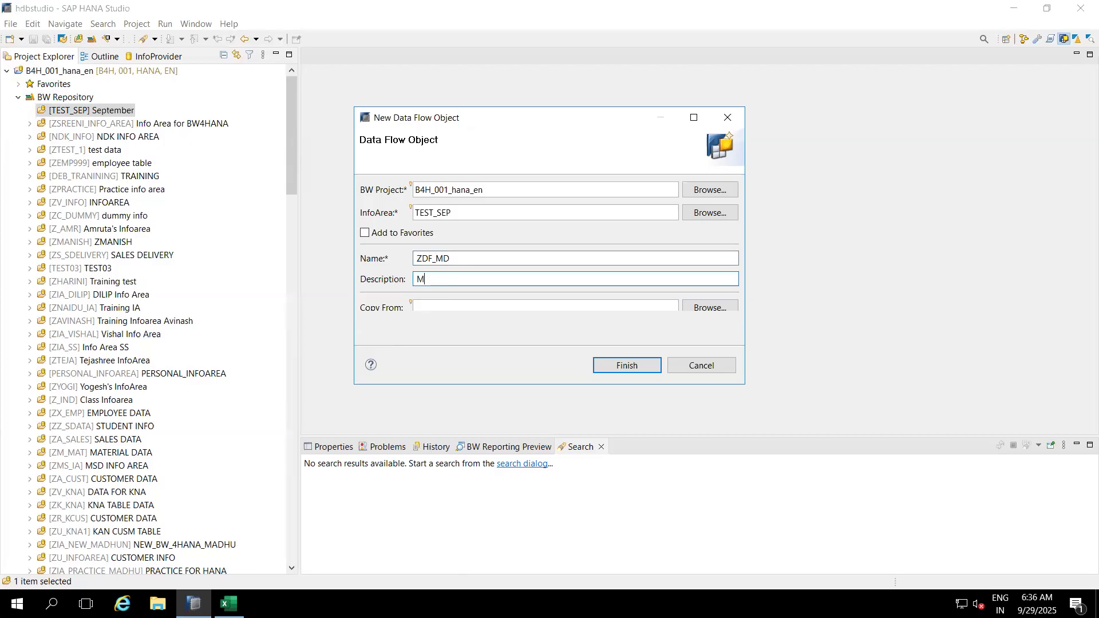
text(D Flow)
click(622, 371)
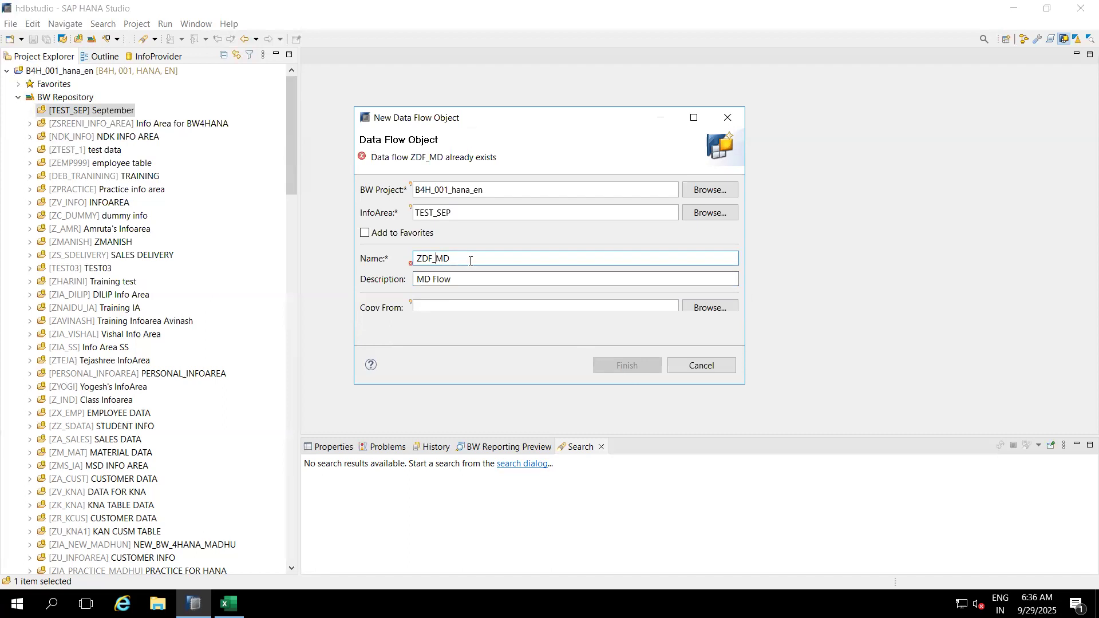
text(1)
click(619, 361)
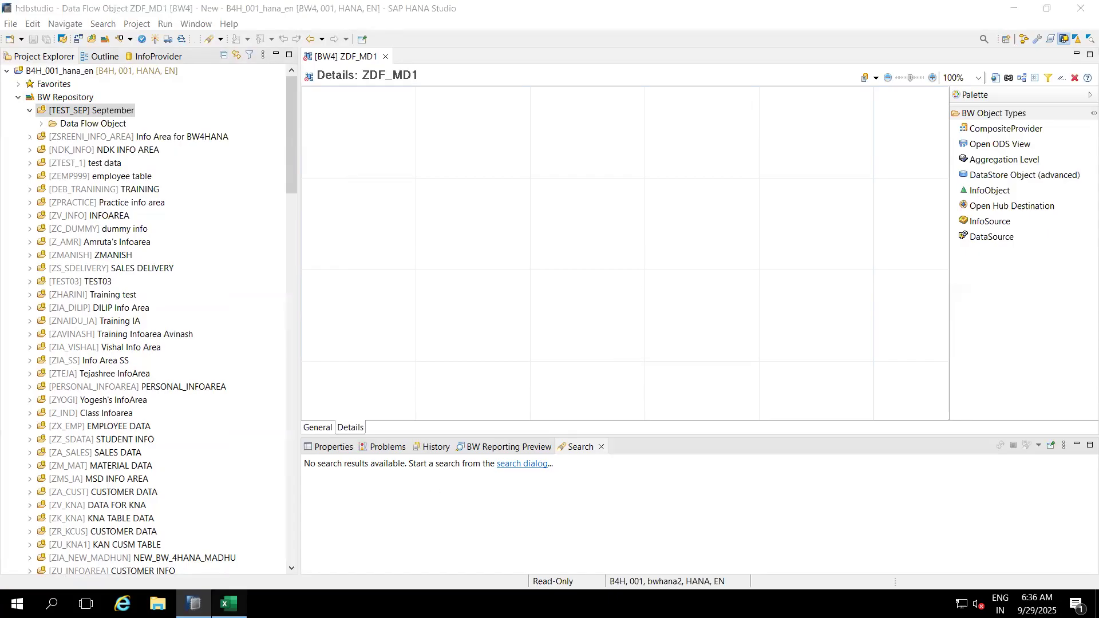
click(229, 603)
Step: Enter 0CUSTOMER in I6, widen column I, and add the heading MD in I5
click(532, 240)
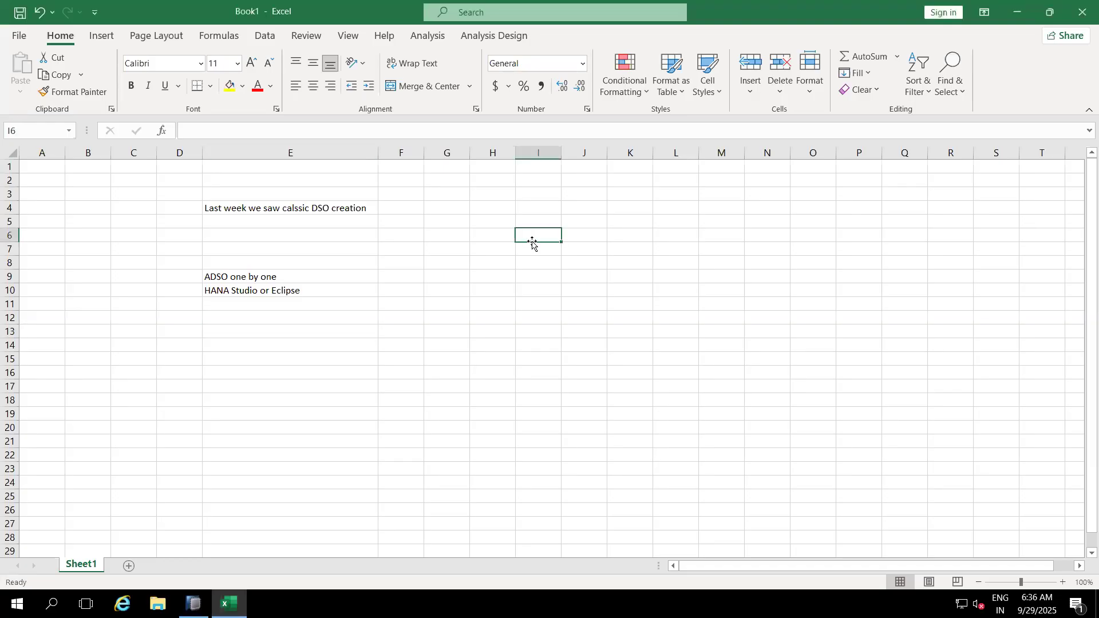
text(0CUS)
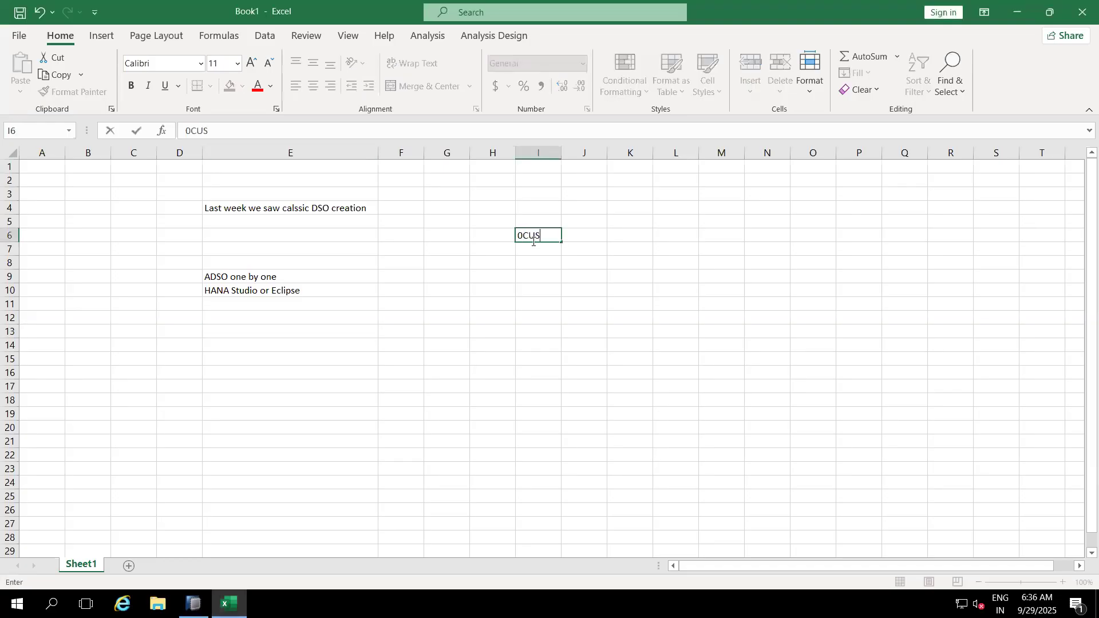
text(TOMER)
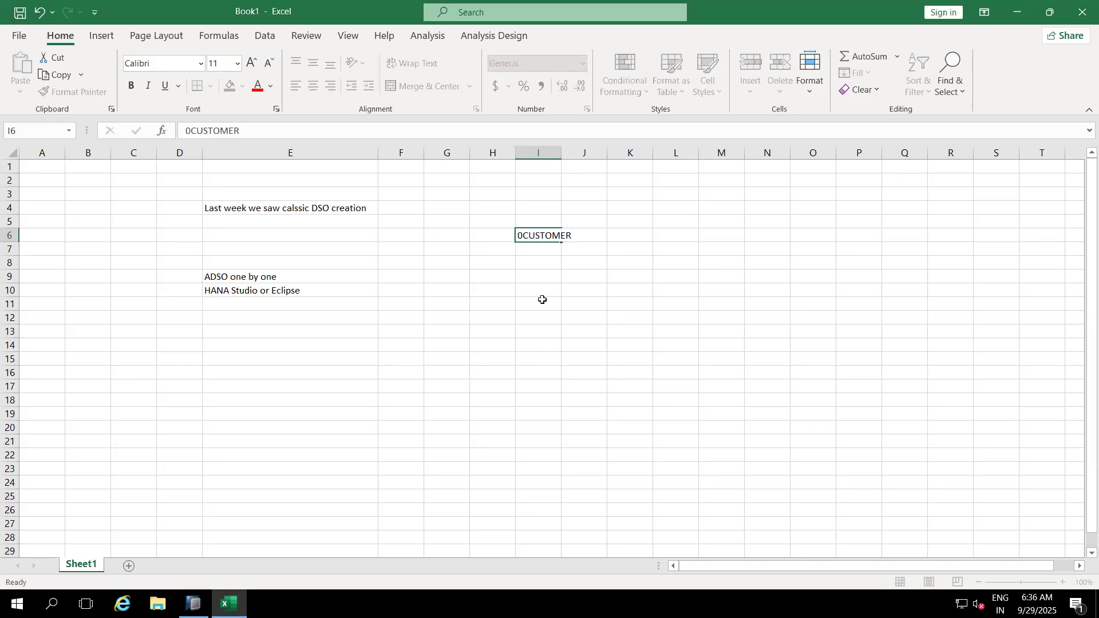
click(542, 301)
drag(562, 154, 610, 155)
click(555, 236)
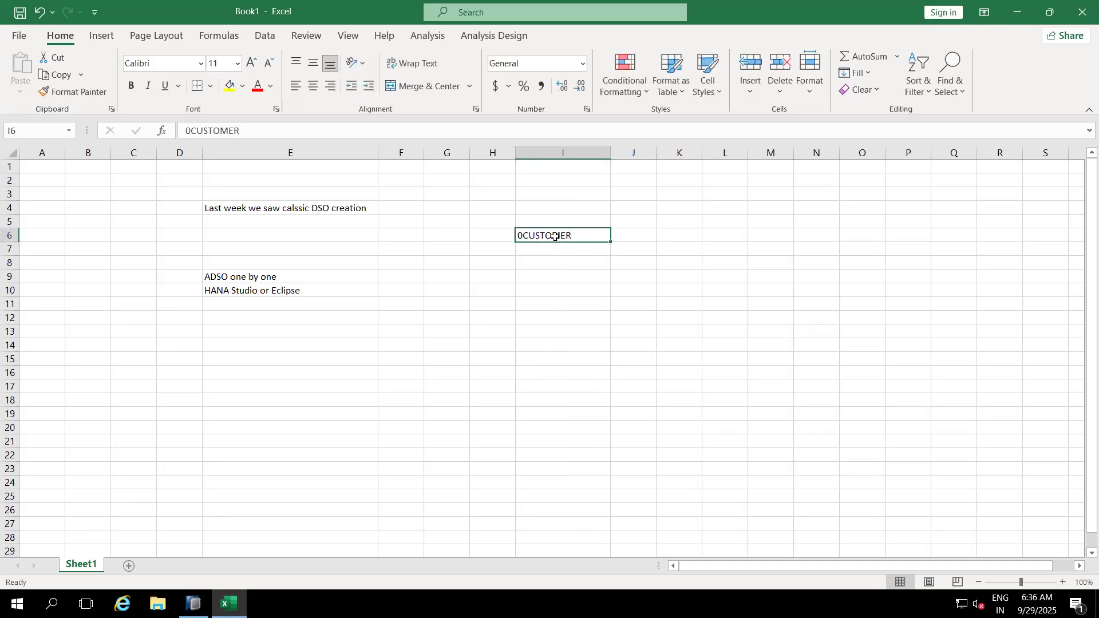
click(546, 223)
text(MD)
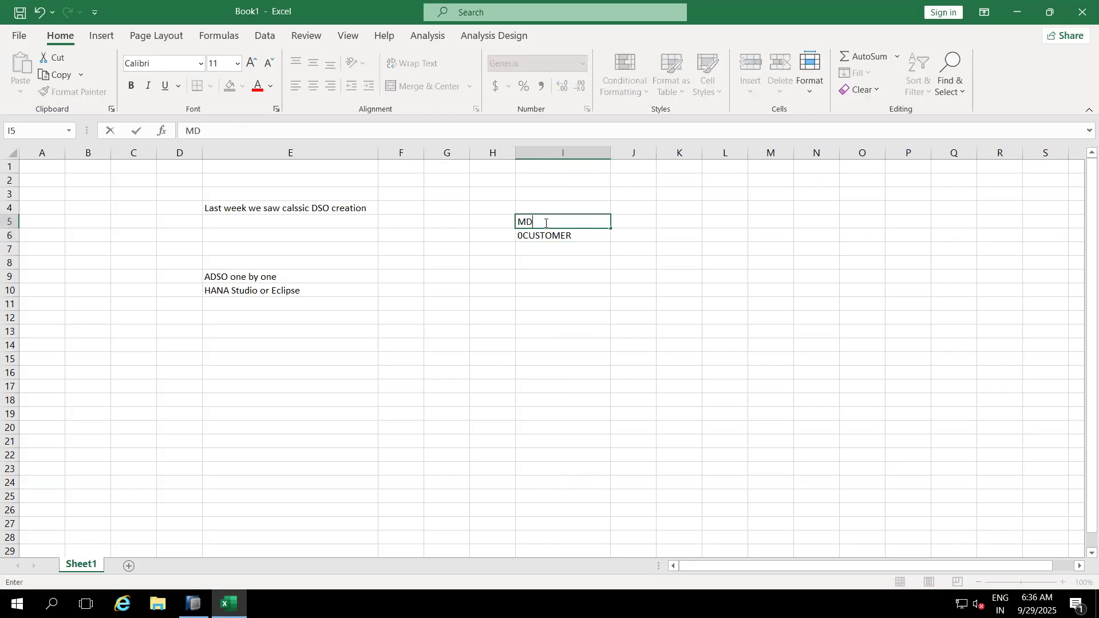
click(640, 218)
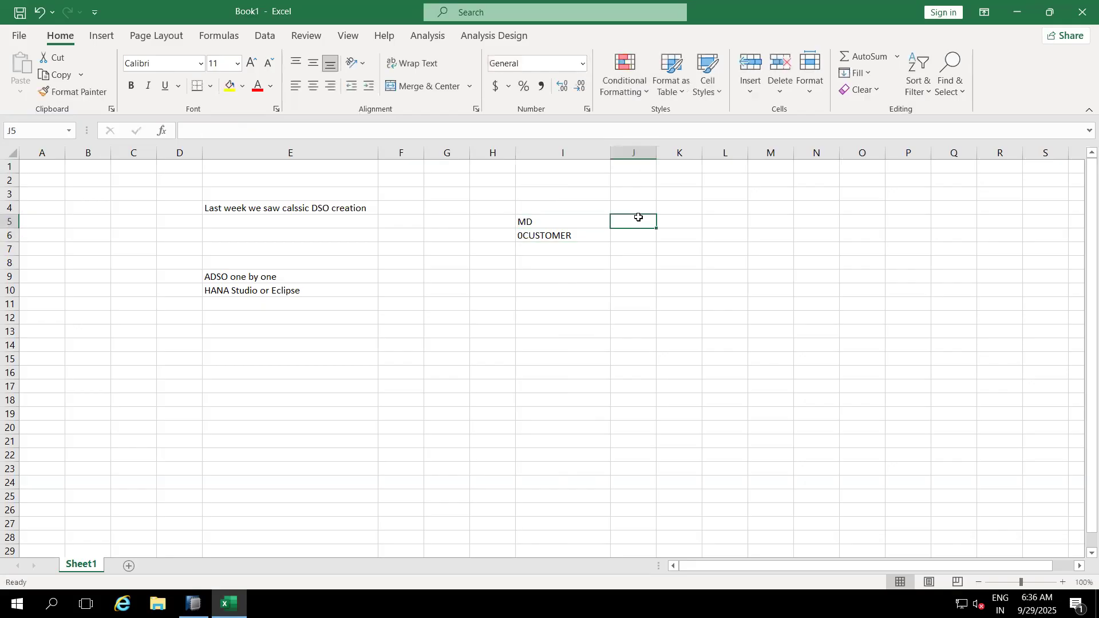
Step: Fill J5–M5 with MATERIAL, PLANT, COMP_CODE and 0VENDOR, widening column L
text(MATERIAL)
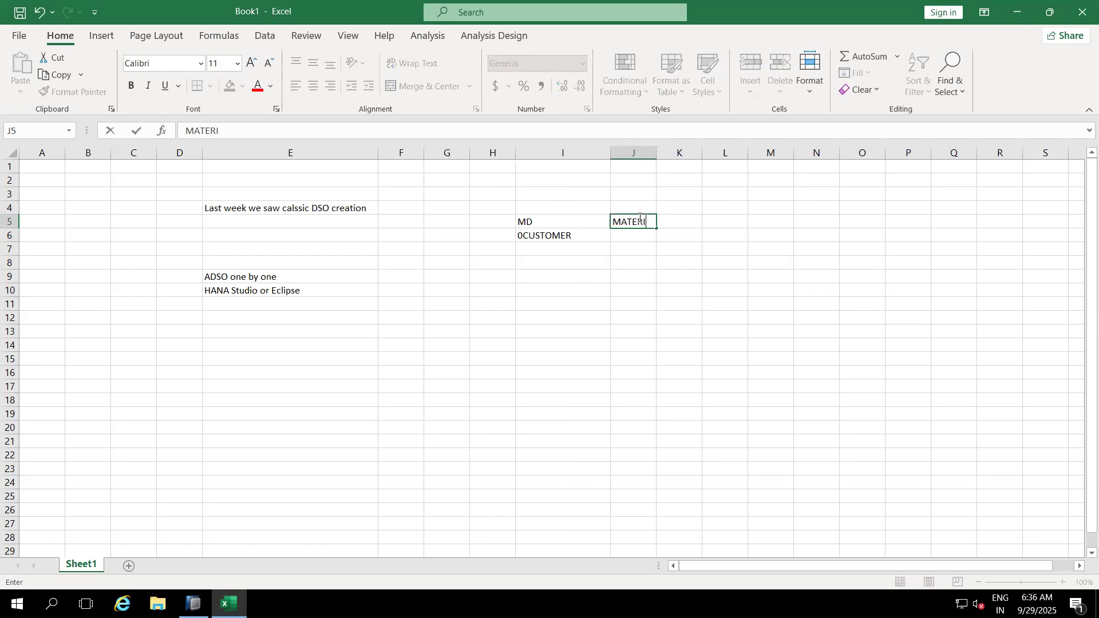
click(684, 244)
click(682, 223)
text(P)
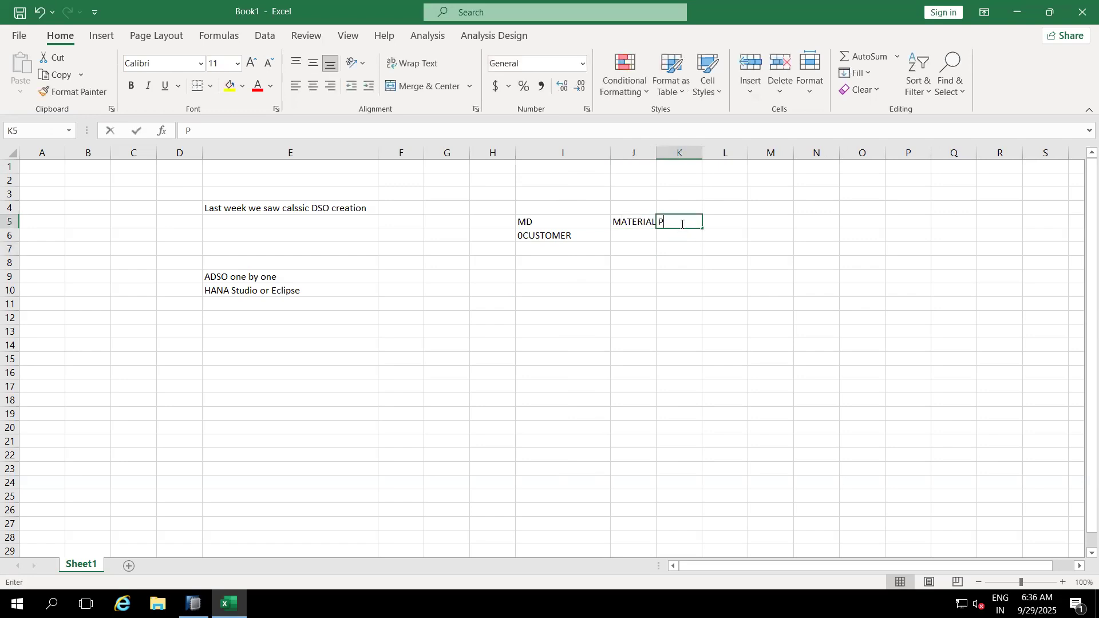
text(LANT)
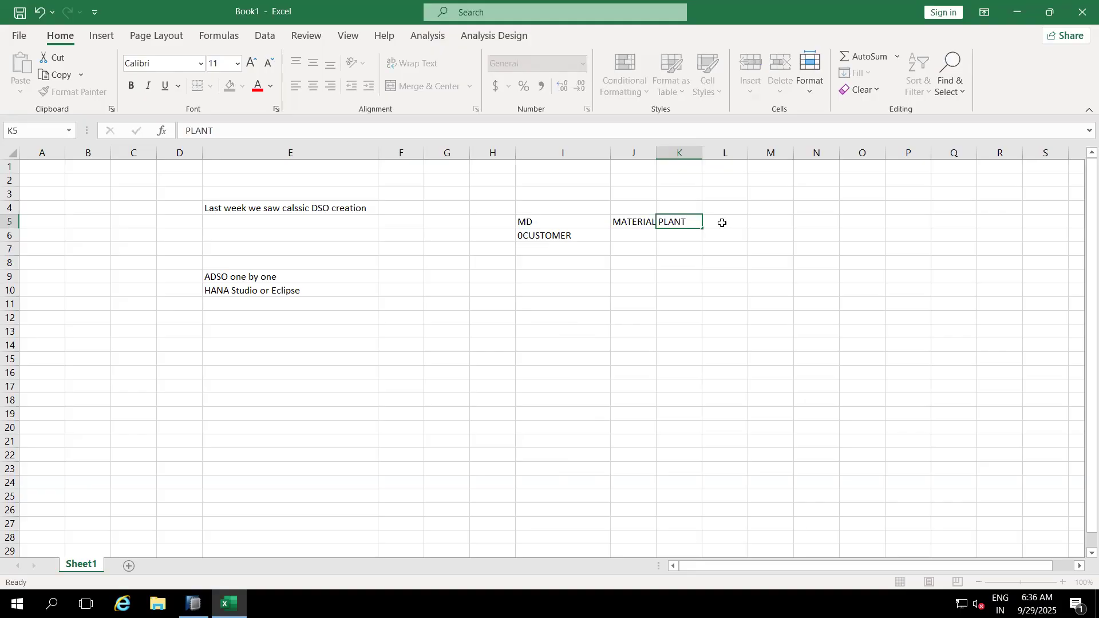
click(722, 223)
text(COMP_CODE)
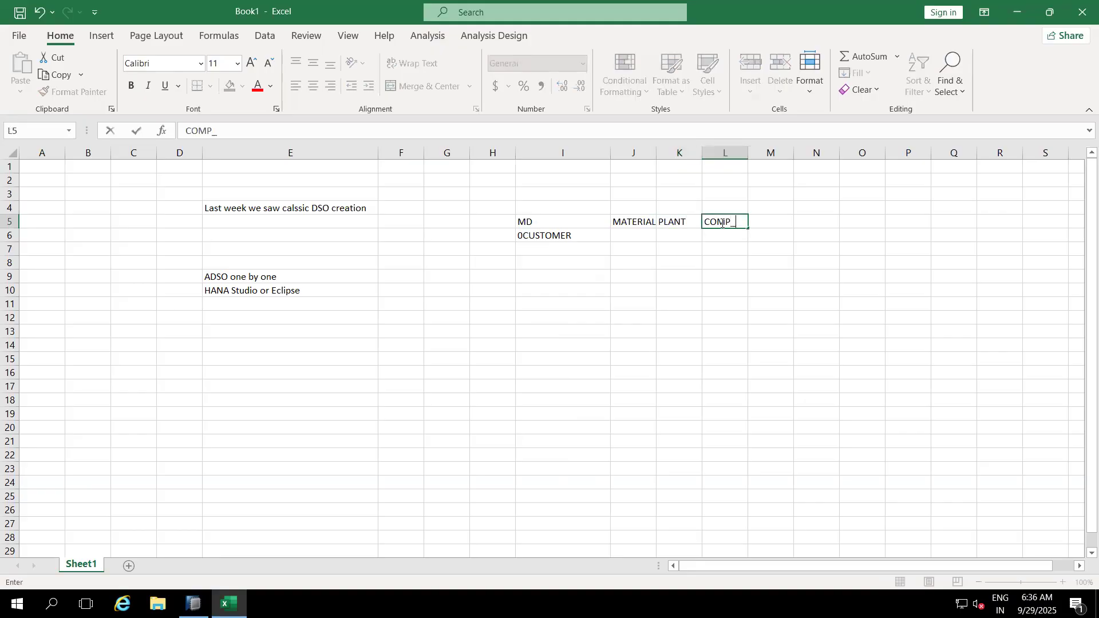
click(731, 275)
drag(748, 152, 769, 150)
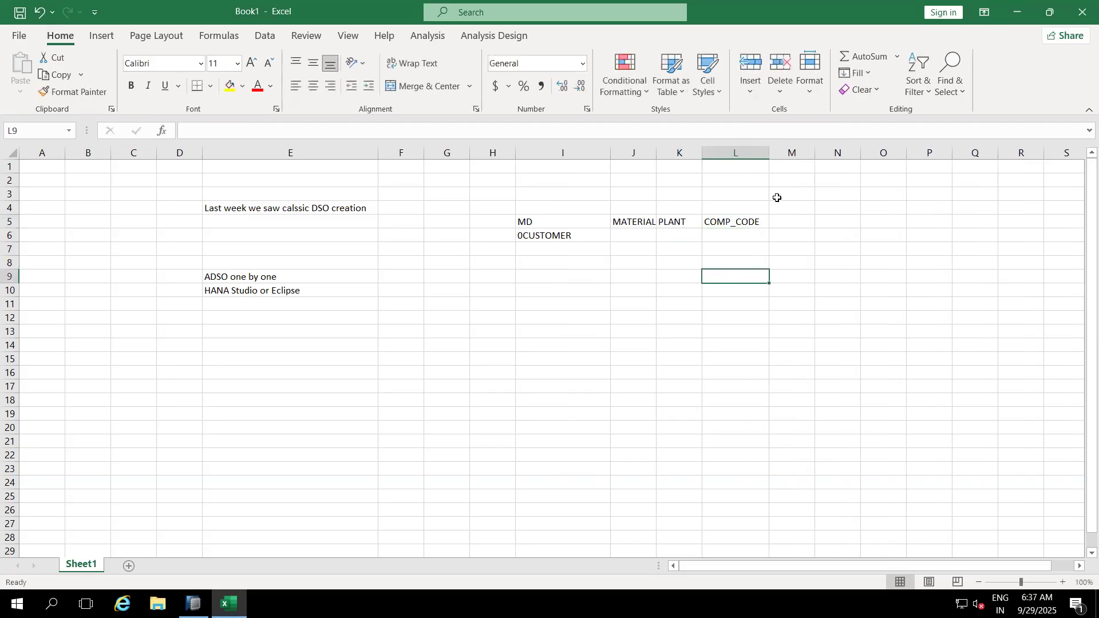
click(789, 223)
text(0VENDOR)
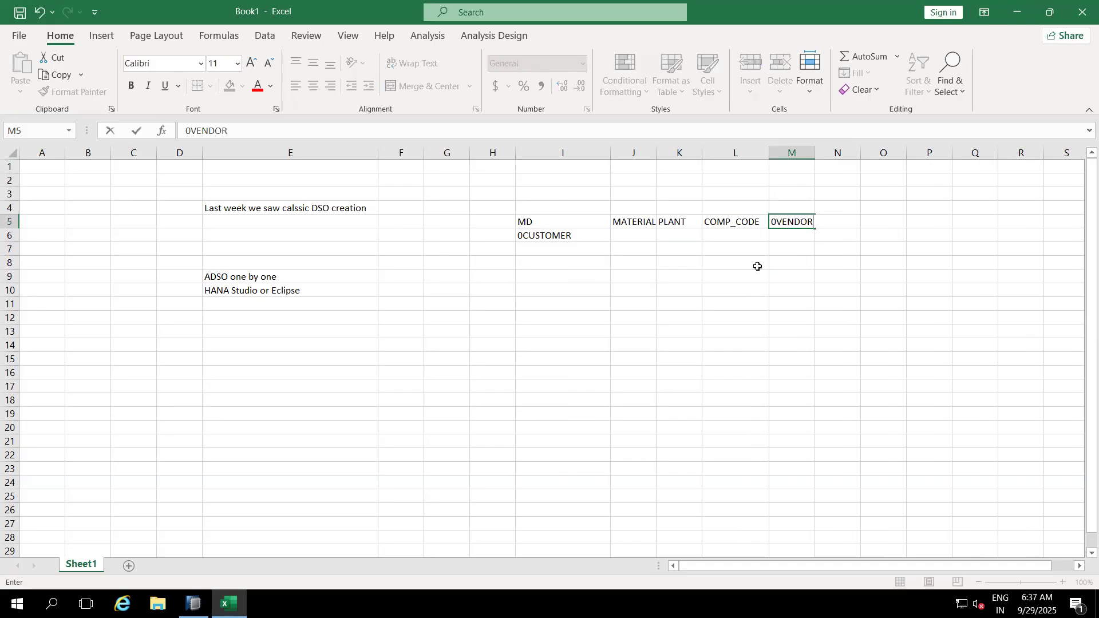
click(743, 279)
Step: Prefix 0 to COMP_CODE, PLANT and MATERIAL in L5, K5 and J5
click(709, 223)
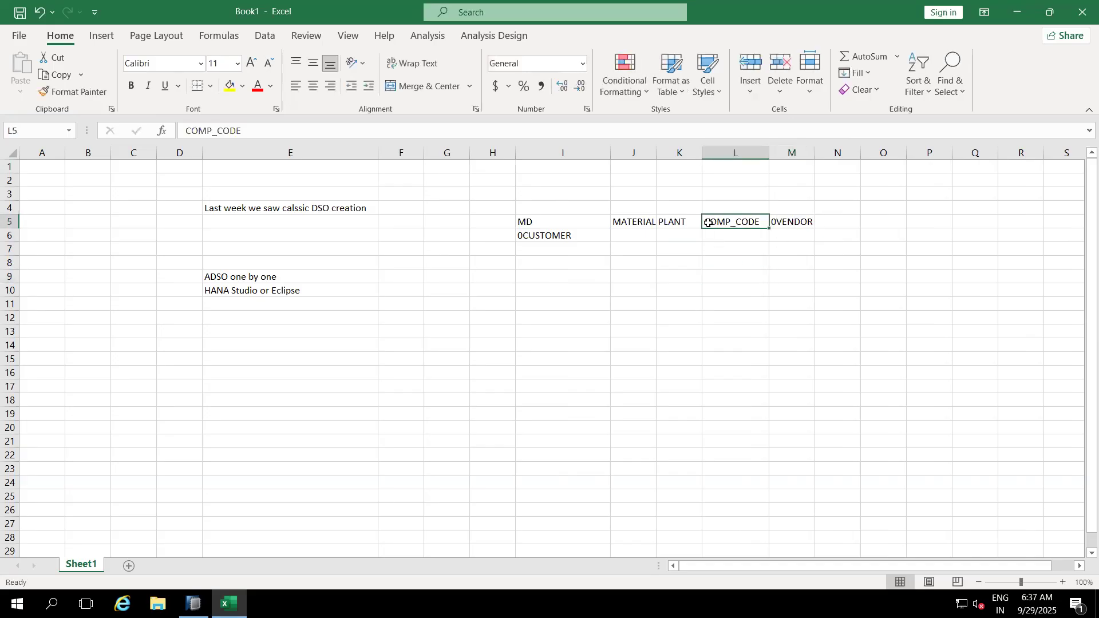
click(186, 130)
text(0)
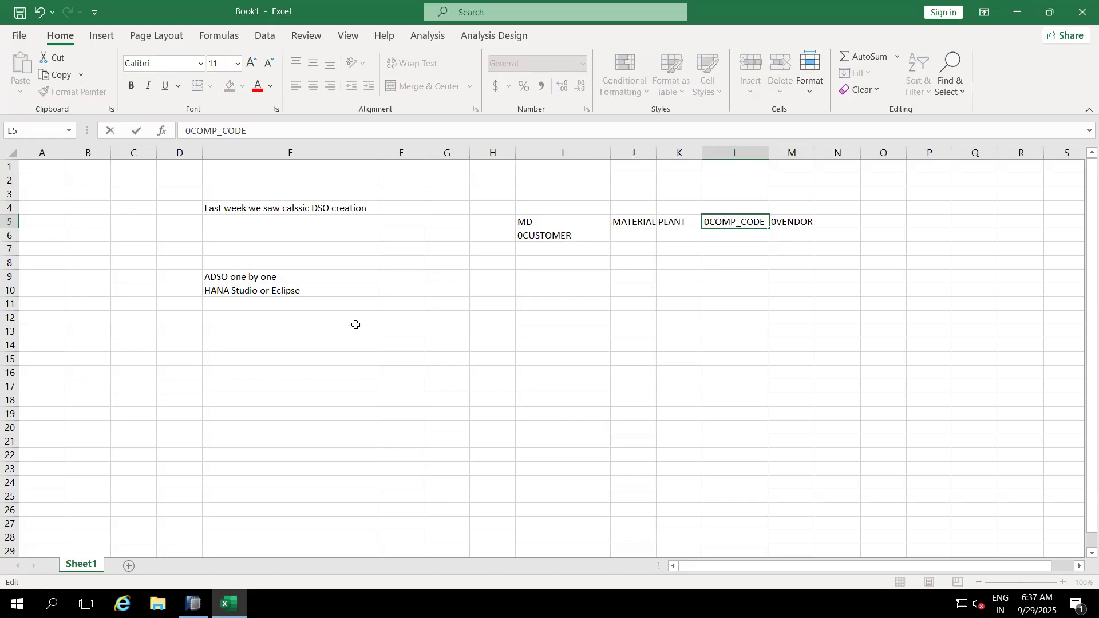
click(495, 342)
click(670, 220)
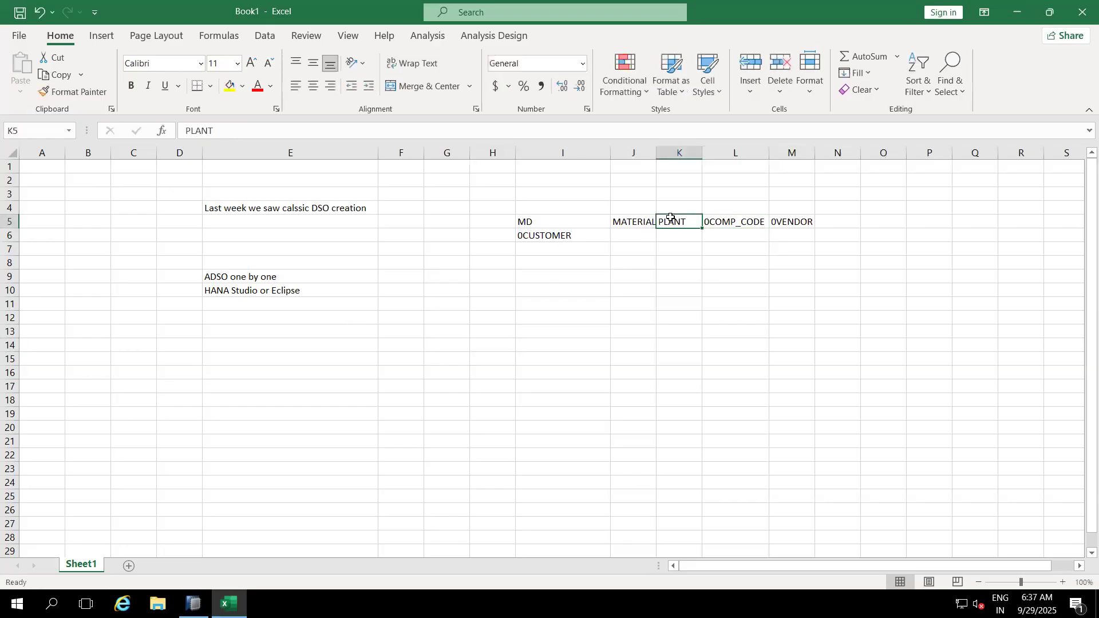
click(186, 130)
text(0)
click(620, 370)
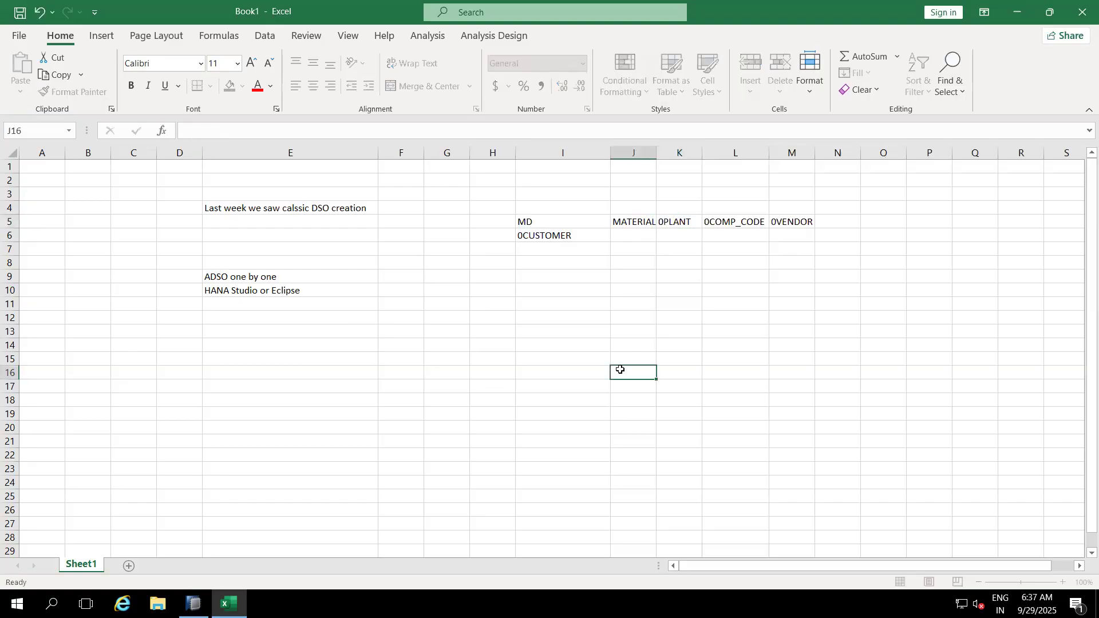
click(626, 218)
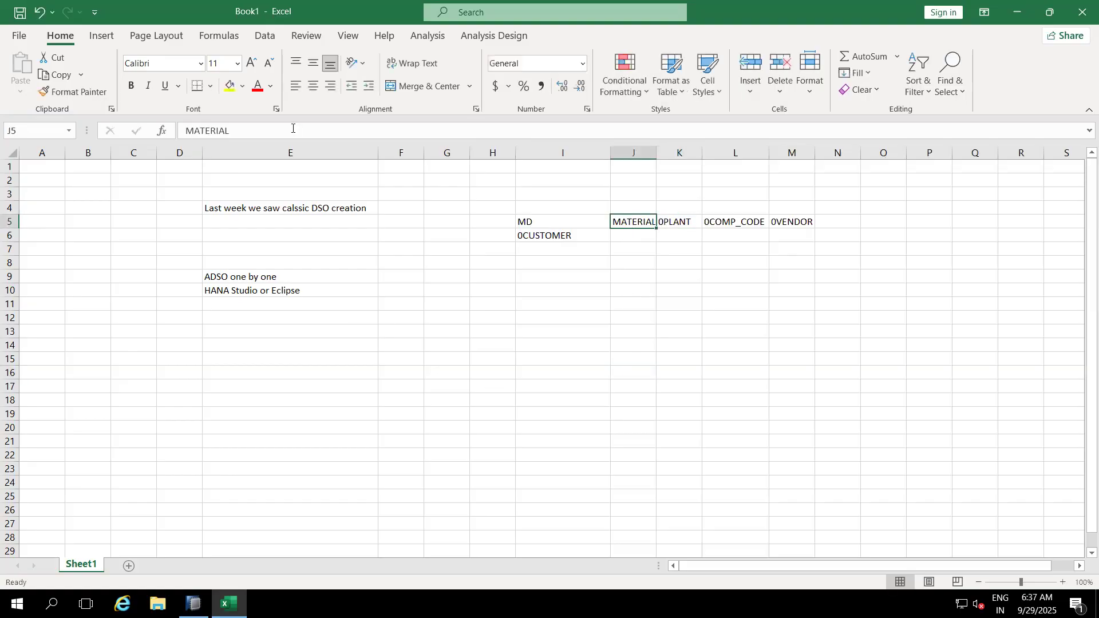
click(184, 131)
text(0)
click(535, 363)
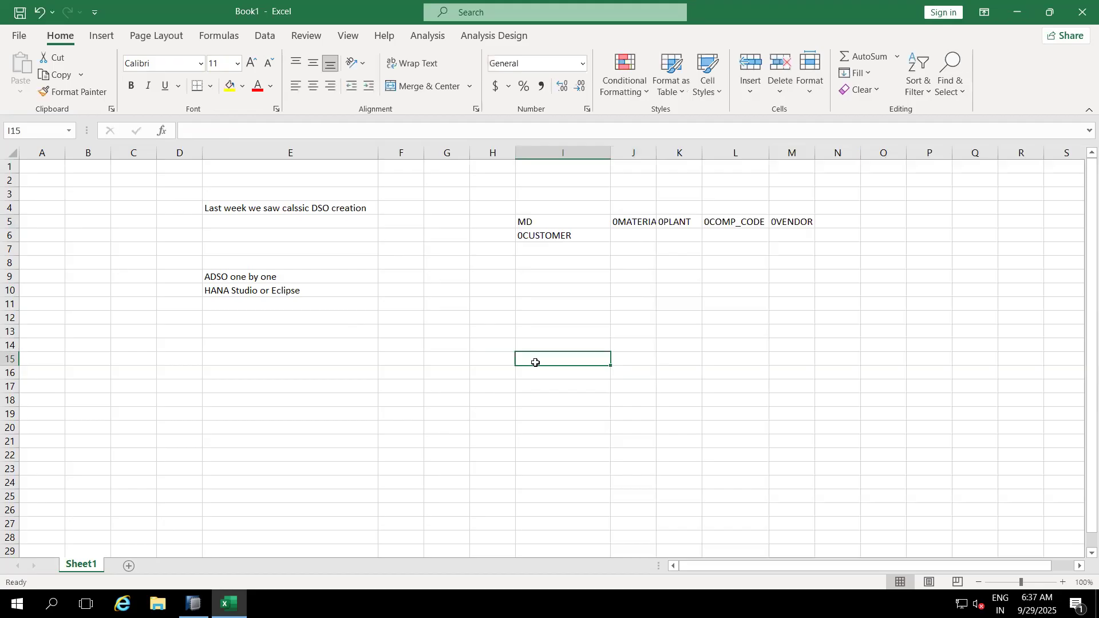
Step: Add the note 'Flatfile datasource' in I9 and return to SAP HANA Studio
click(554, 275)
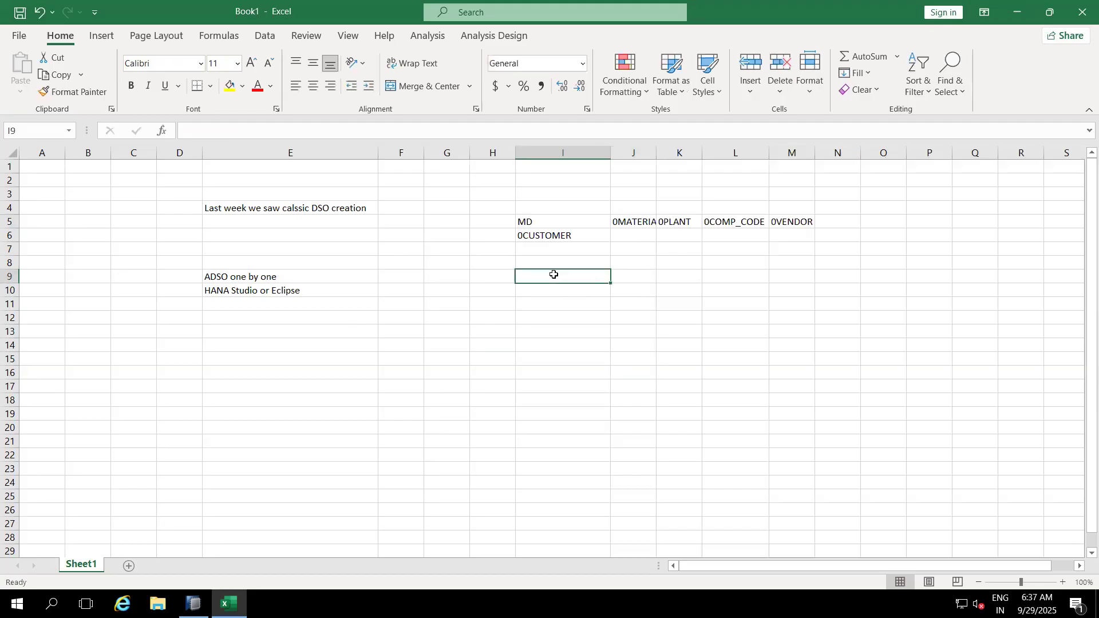
text(Datas)
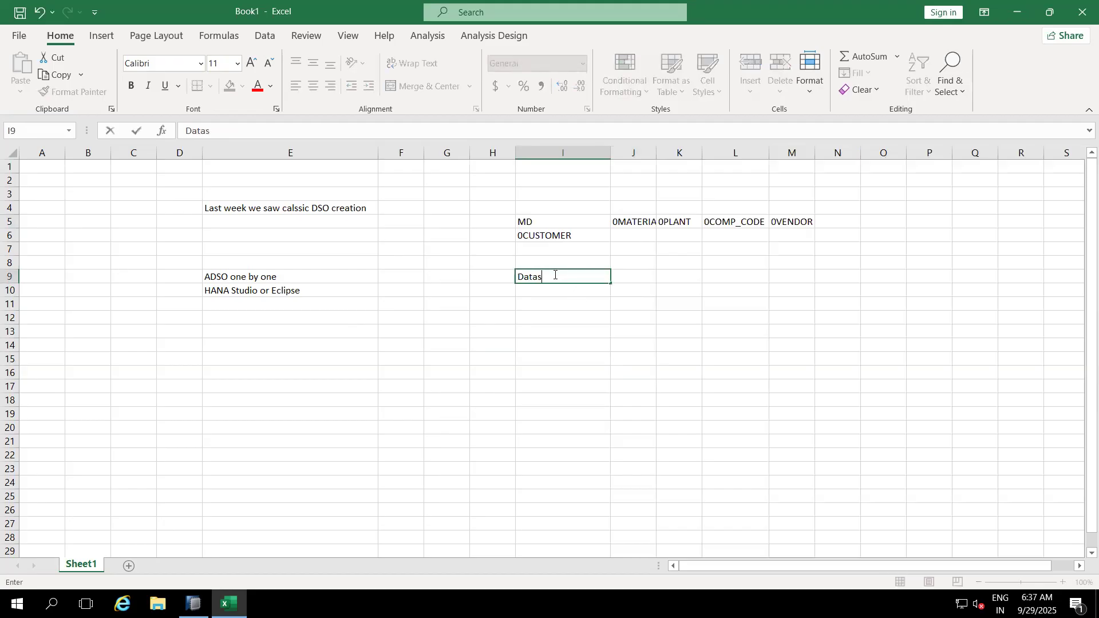
text(ource)
key(BackSpace)
key(BackSpace)
key(BackSpace)
key(BackSpace)
key(BackSpace)
key(BackSpace)
key(BackSpace)
key(BackSpace)
key(BackSpace)
key(BackSpace)
text(Flatfile datasource)
click(568, 354)
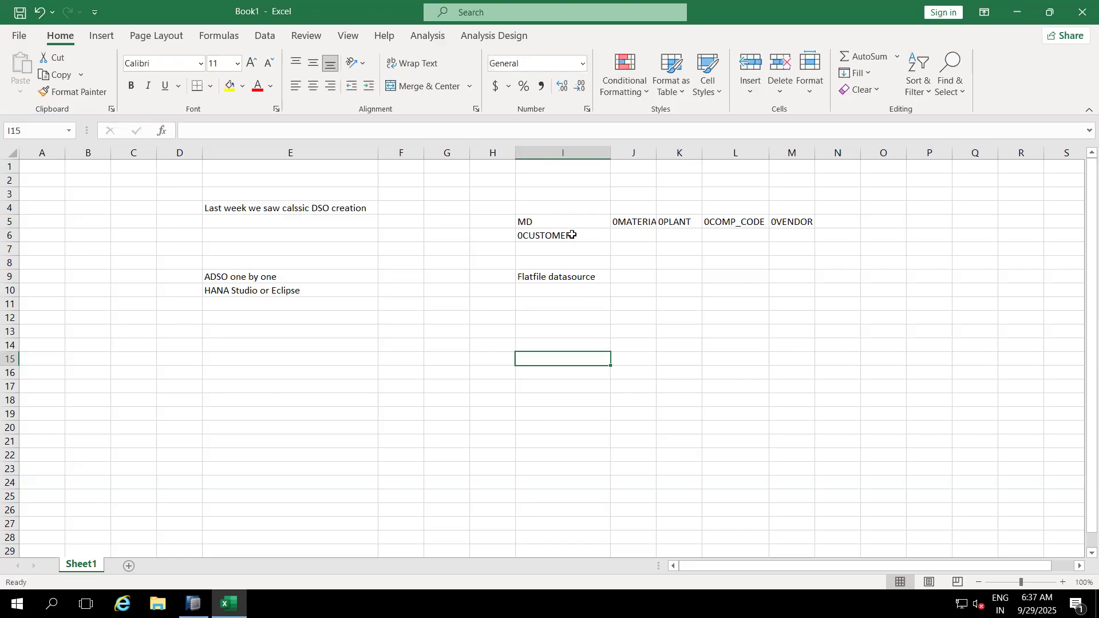
click(565, 275)
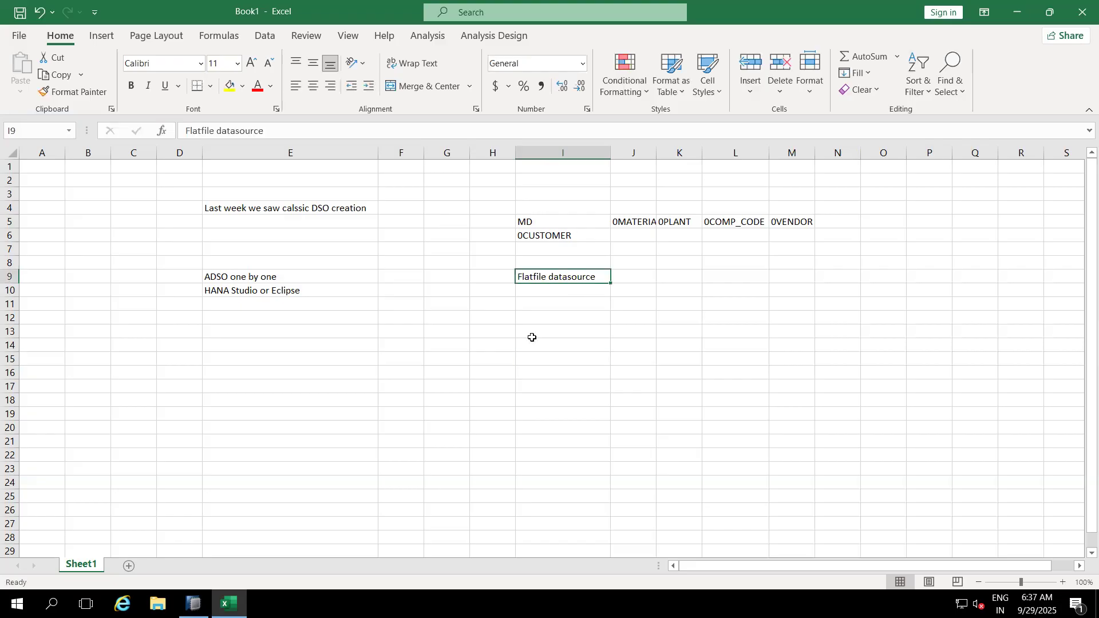
click(194, 604)
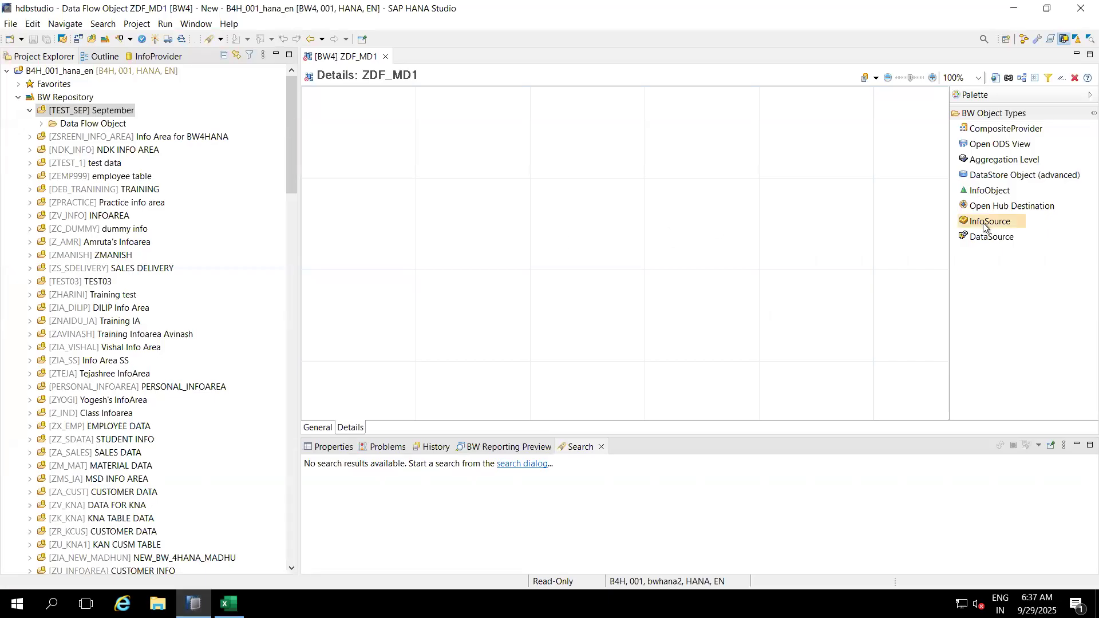
Step: Drop an InfoObject node from the Palette onto the ZDF_MD1 canvas and select its top node
click(982, 192)
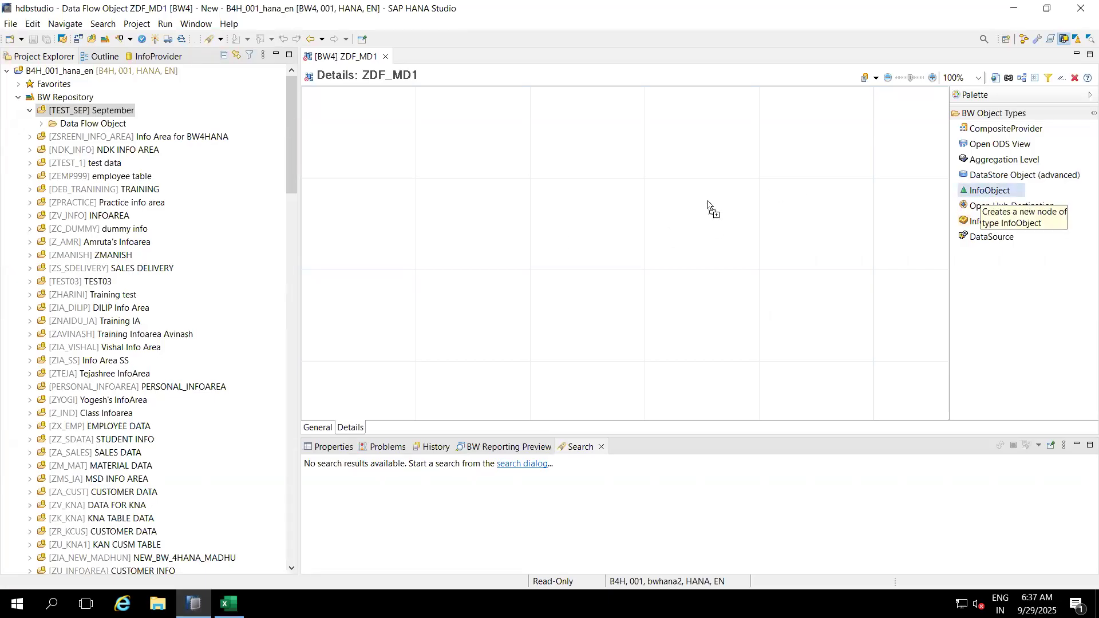
click(456, 162)
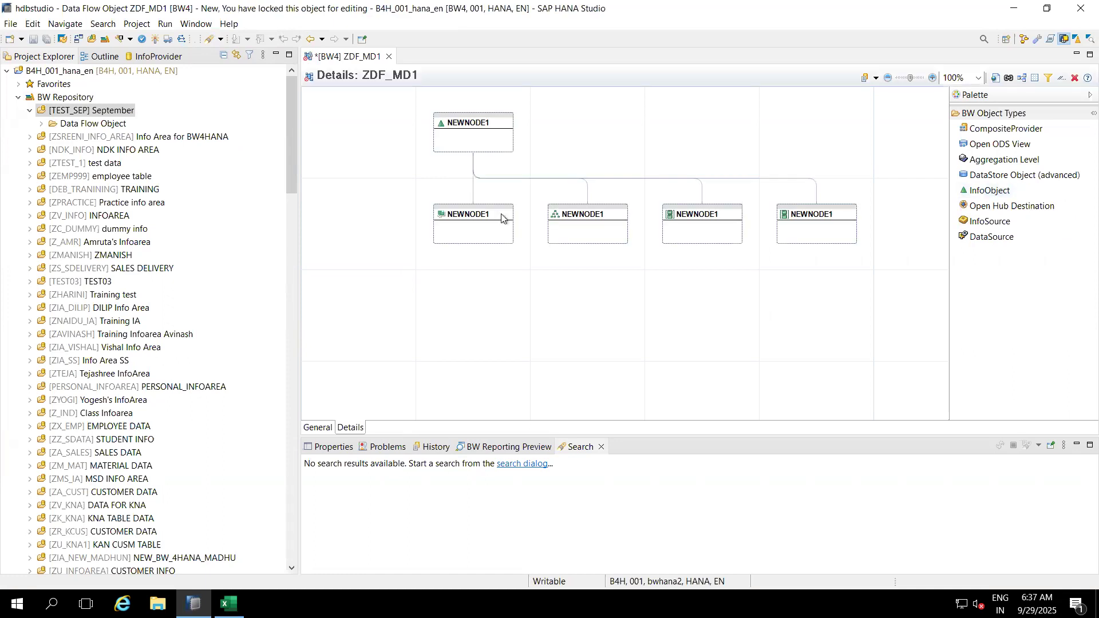
click(483, 142)
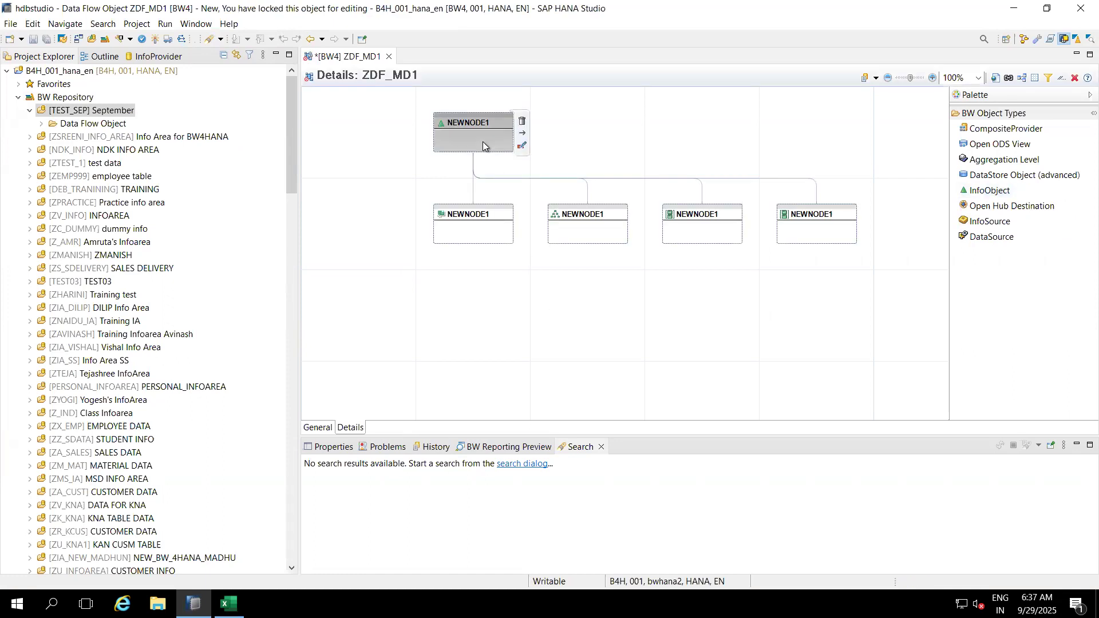
right_click(476, 139)
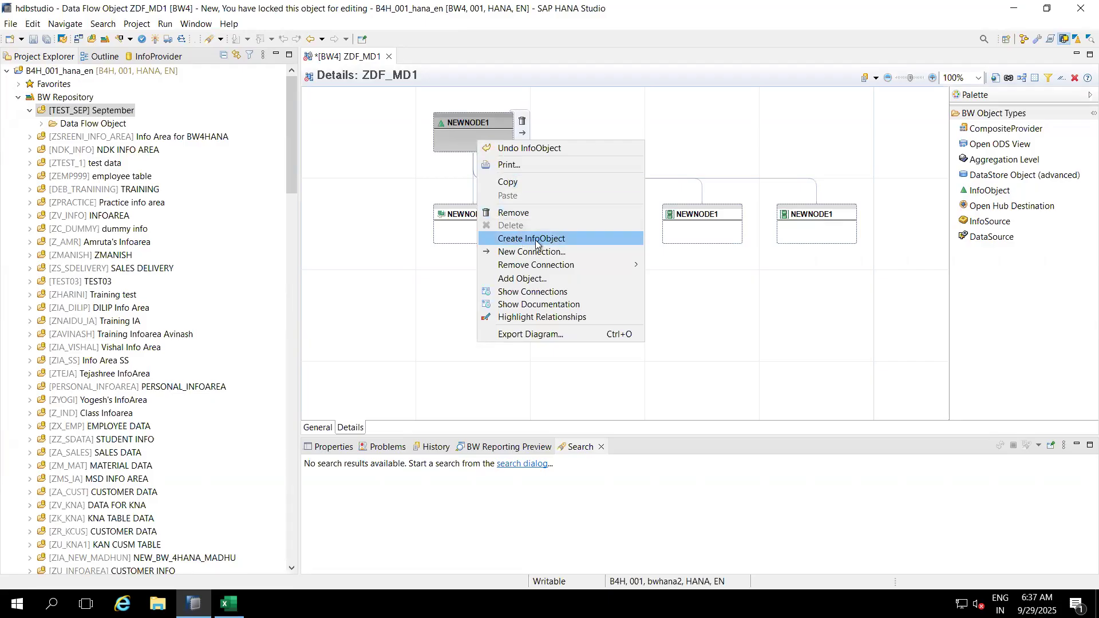
Step: Assign the InfoObject 0CUSTOMER (Customer) to the new node via Add Object search
click(522, 281)
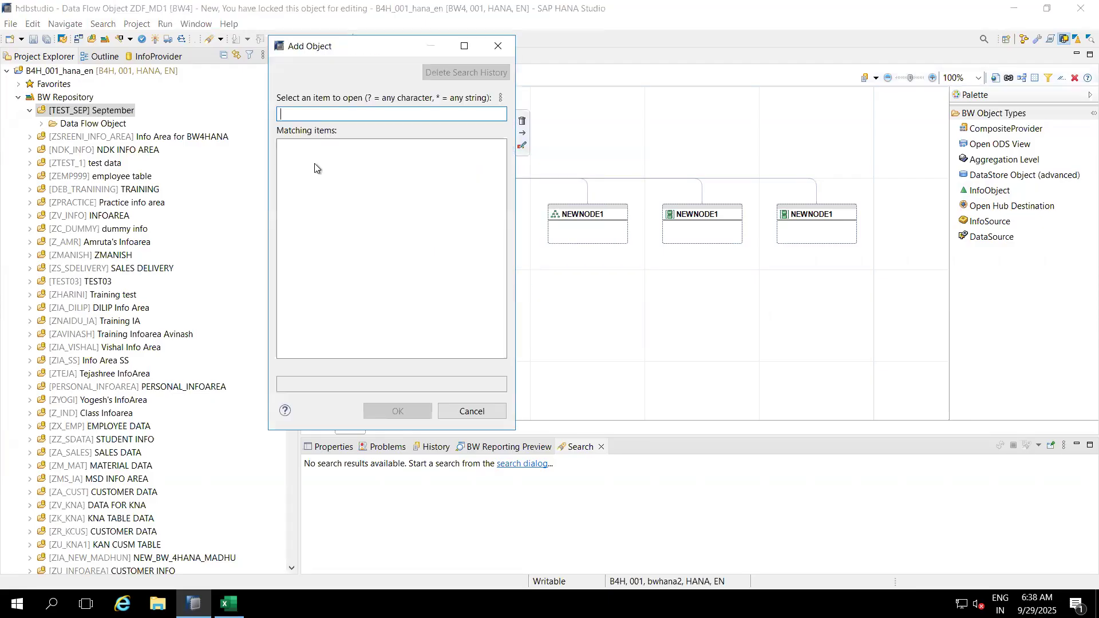
text(0CUSTOMER)
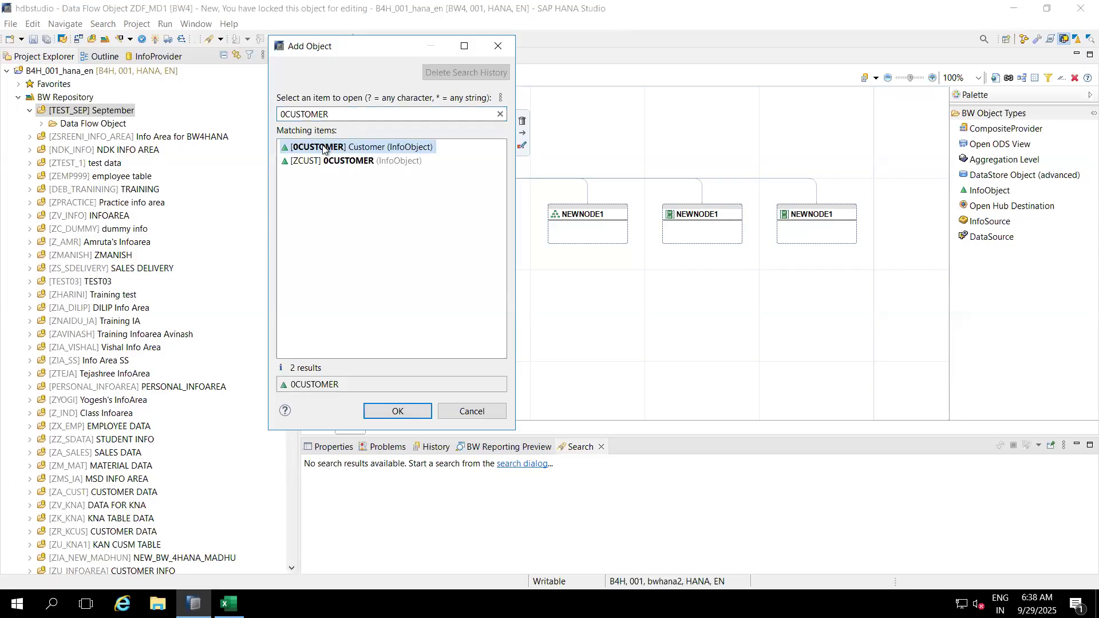
double_click(332, 148)
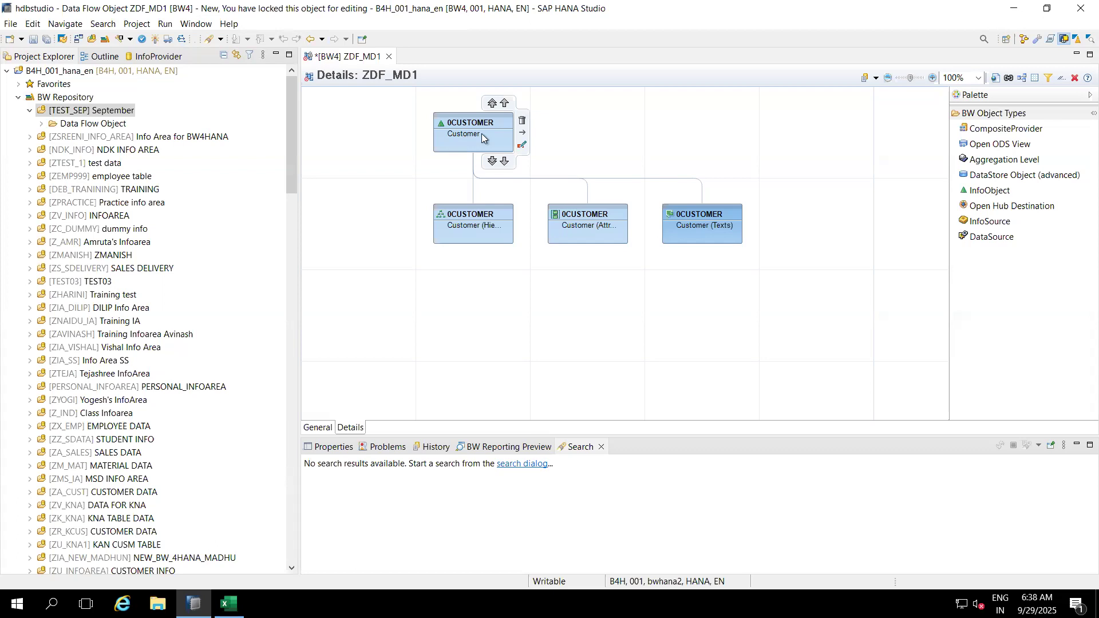
mouse_move(475, 217)
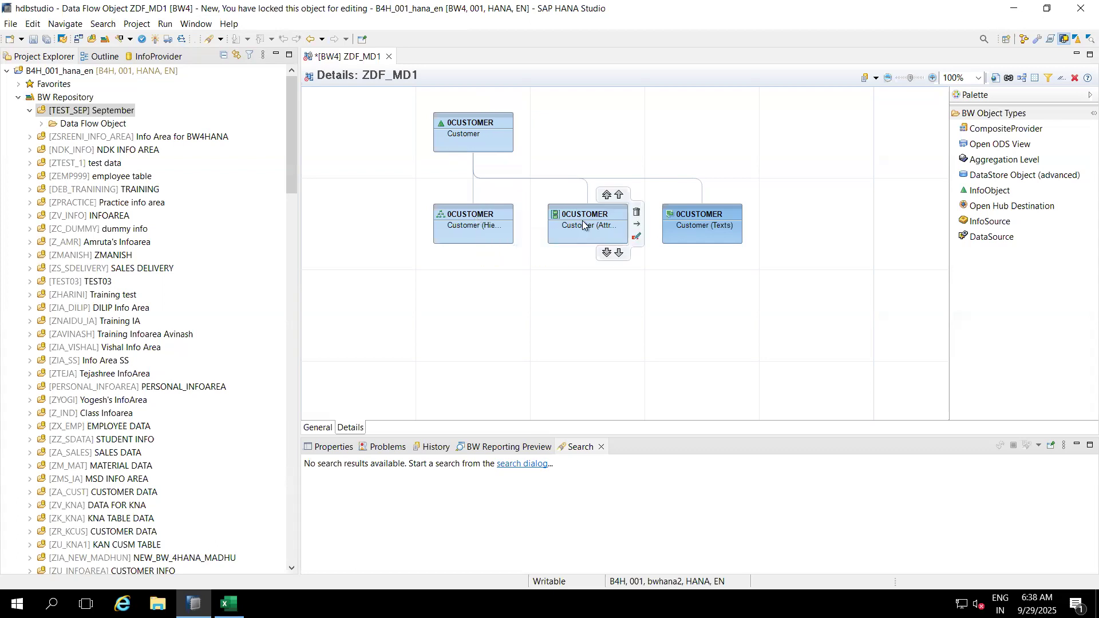
mouse_move(713, 217)
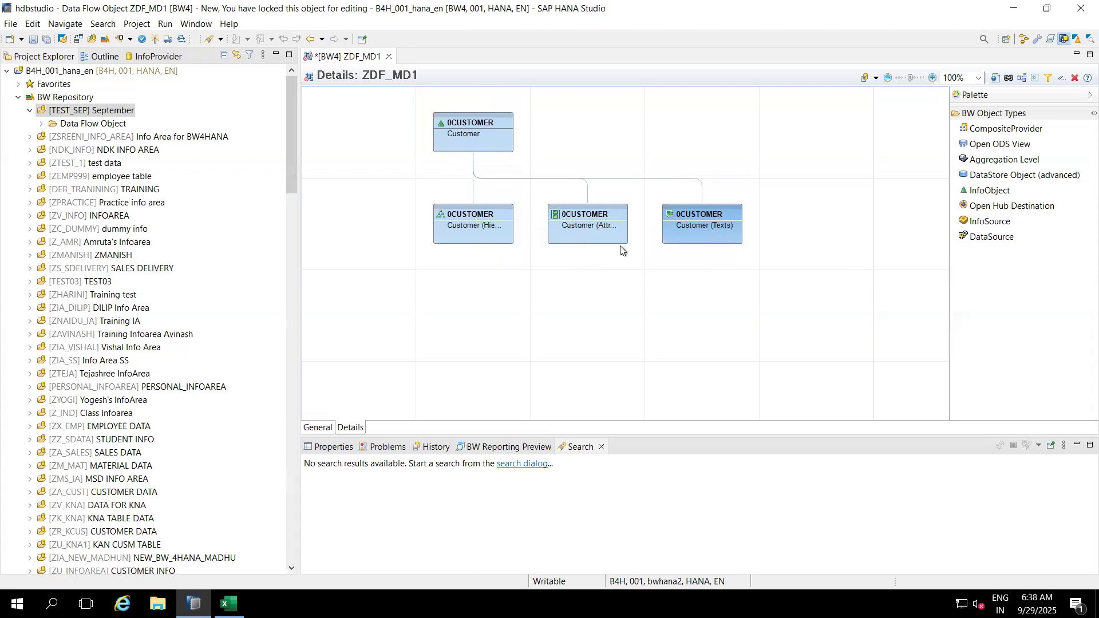
mouse_move(490, 238)
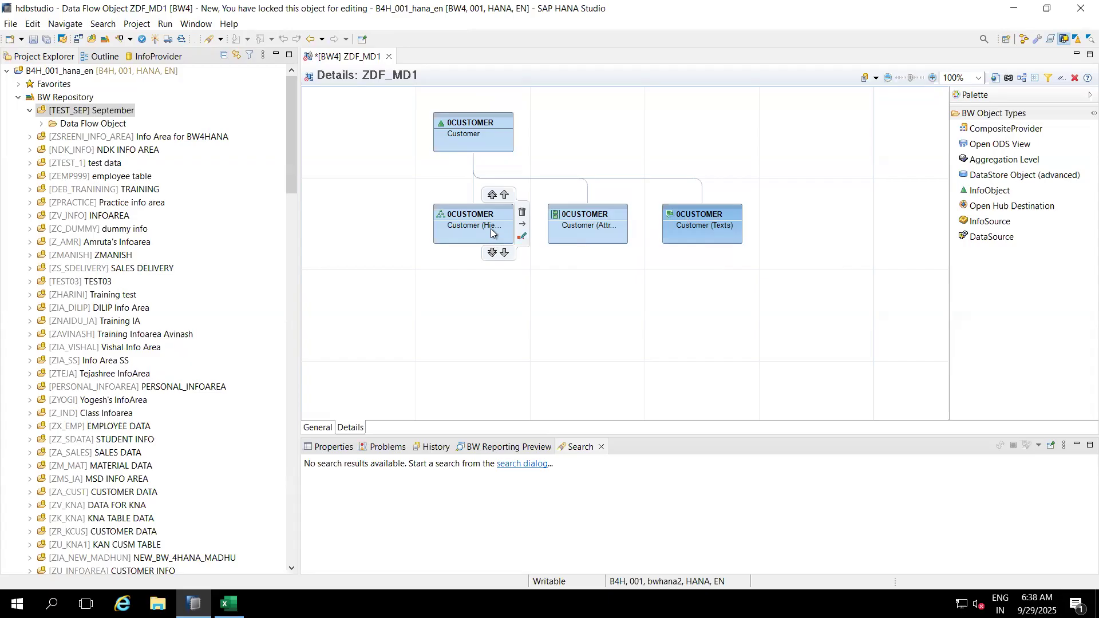
mouse_move(612, 230)
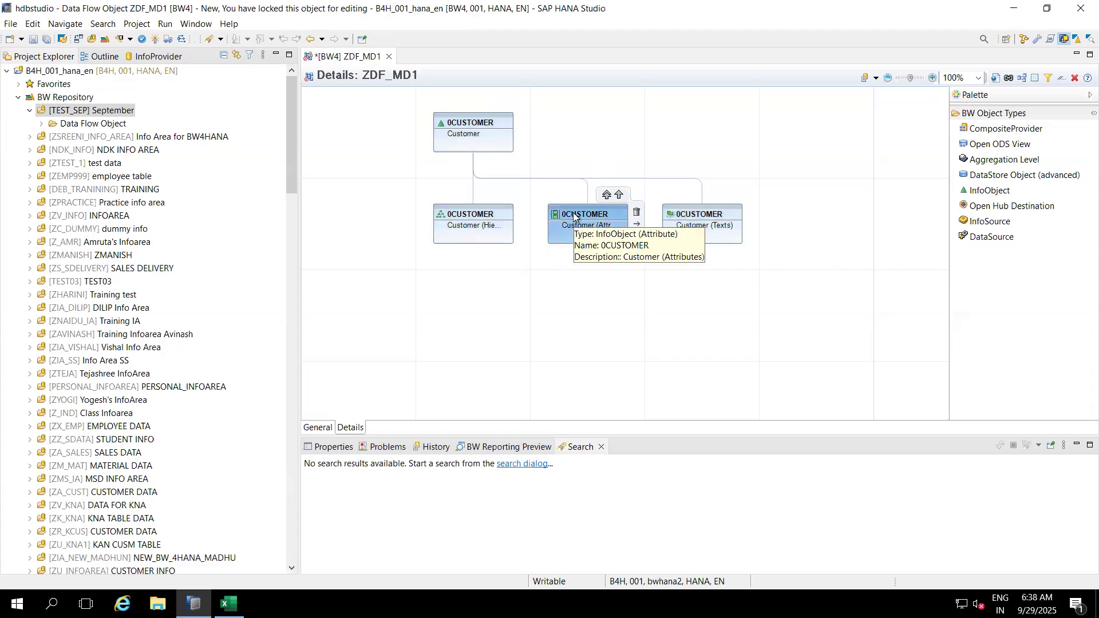
Step: Place DataSource 0CUSTOMER_ATTR (S4HCLNT100) below Customer attributes and connect it to the 0CUSTOMER attributes node
click(995, 239)
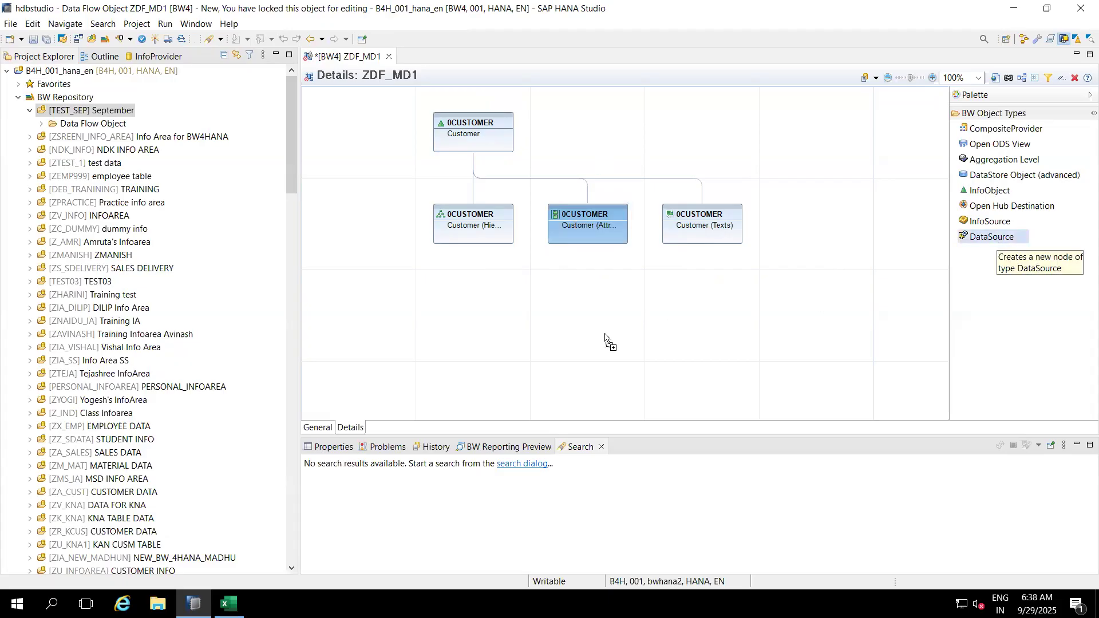
click(602, 352)
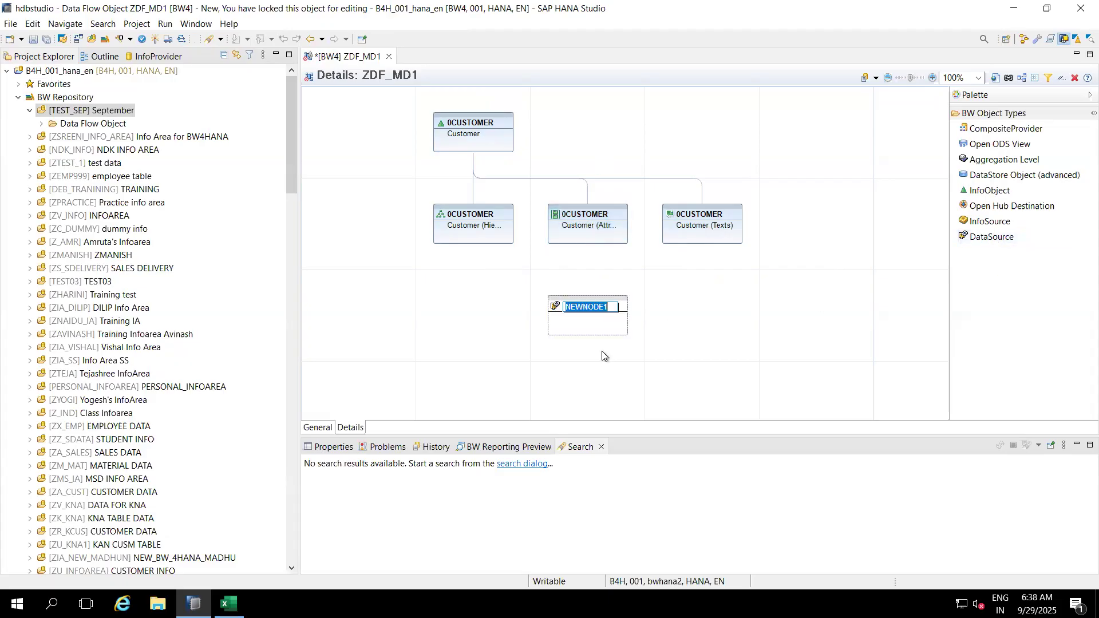
right_click(602, 307)
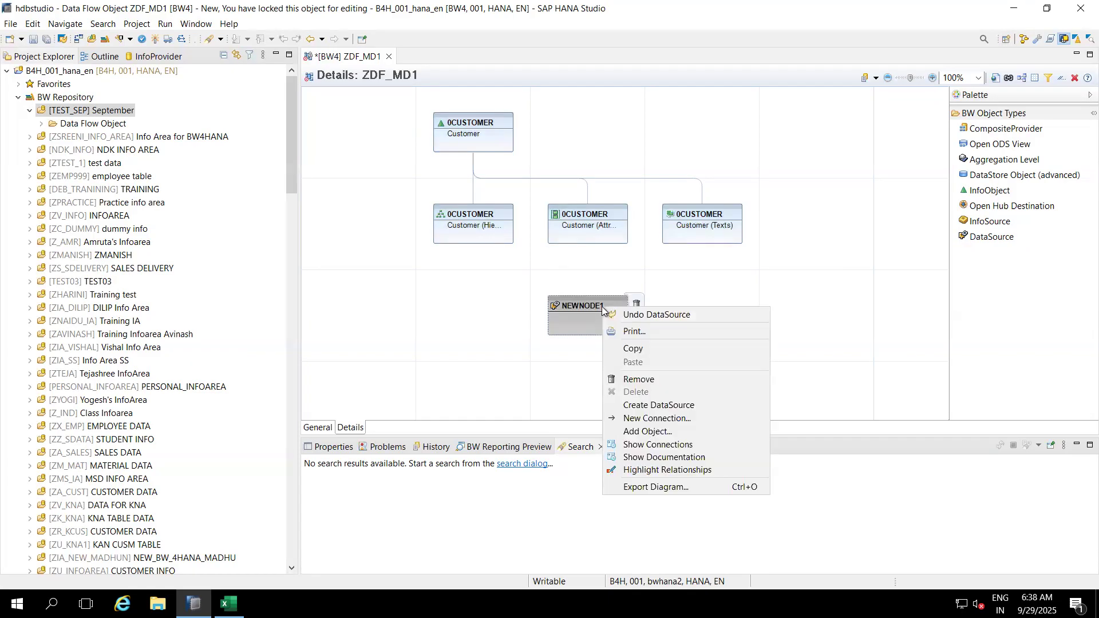
click(650, 432)
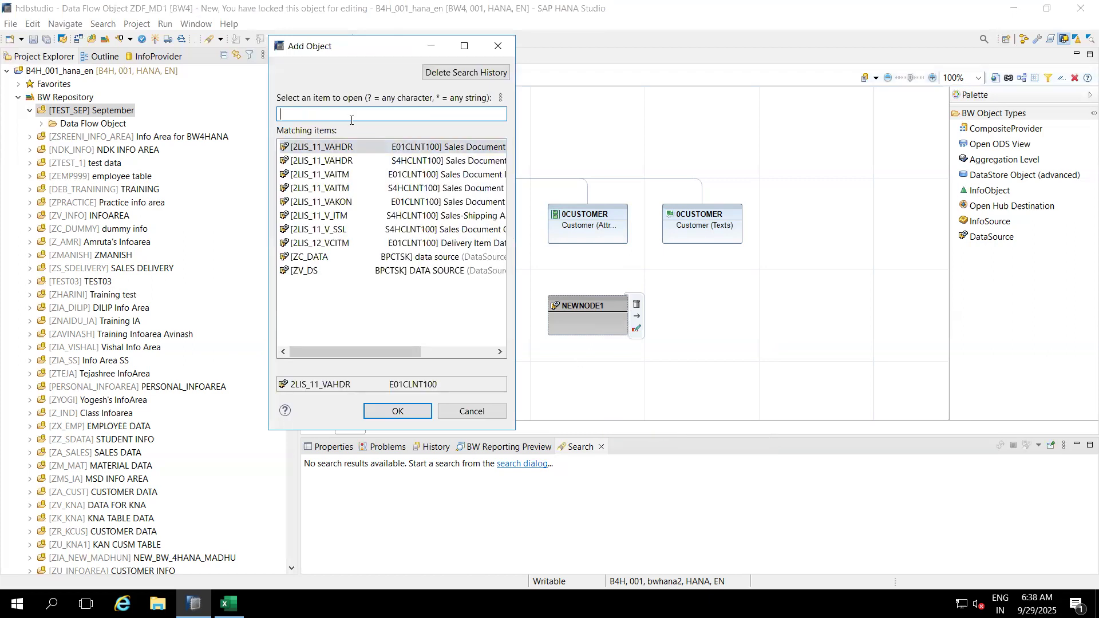
text(0CUSTO)
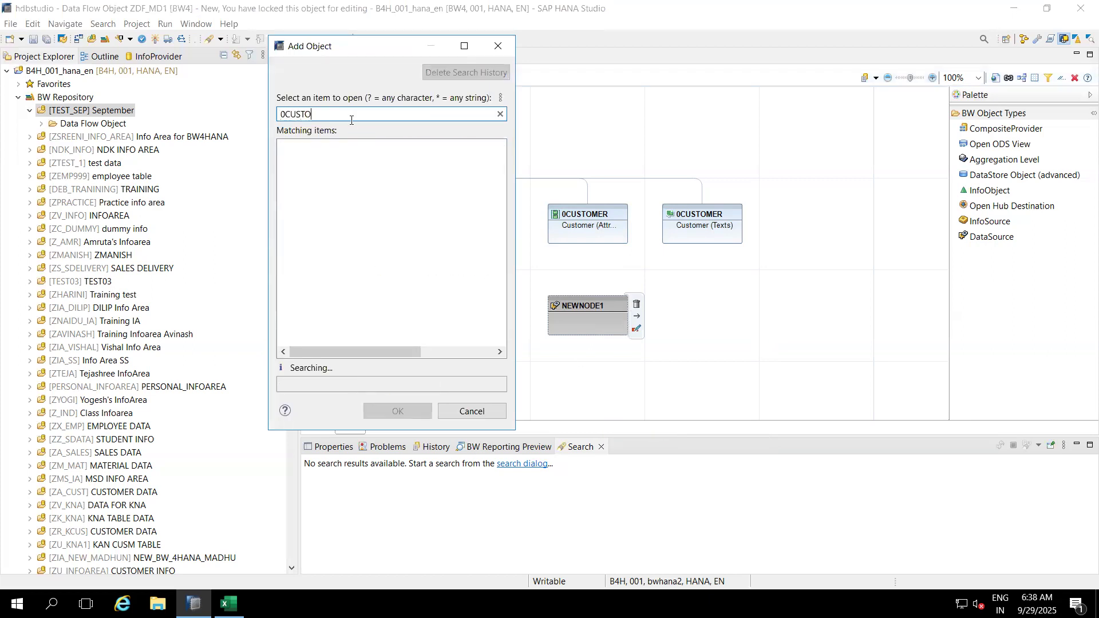
text(MER_)
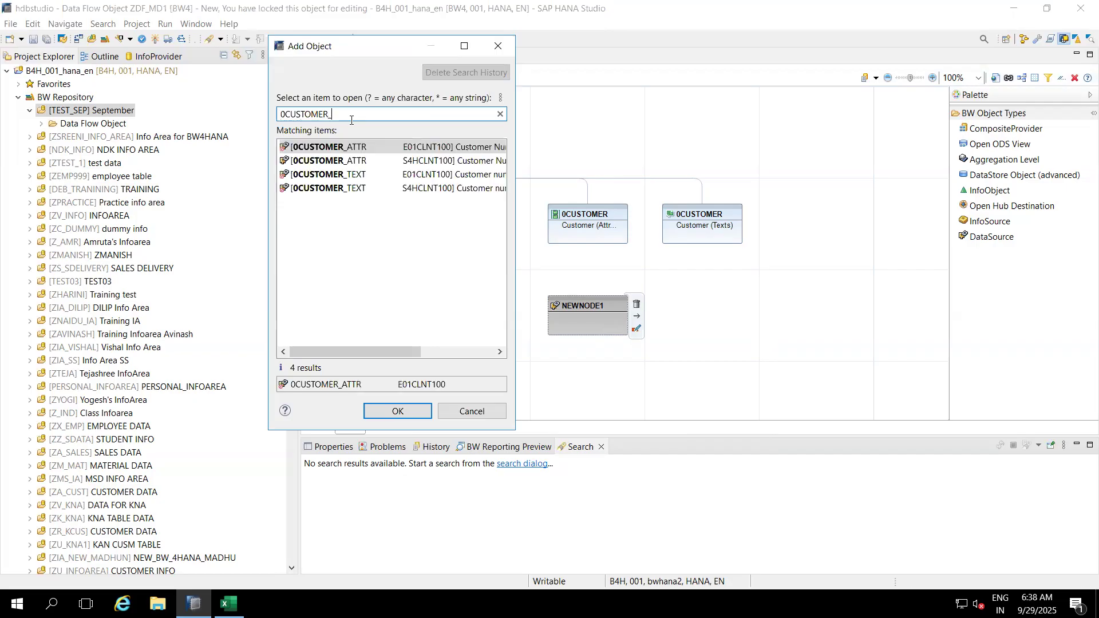
text(ATTR)
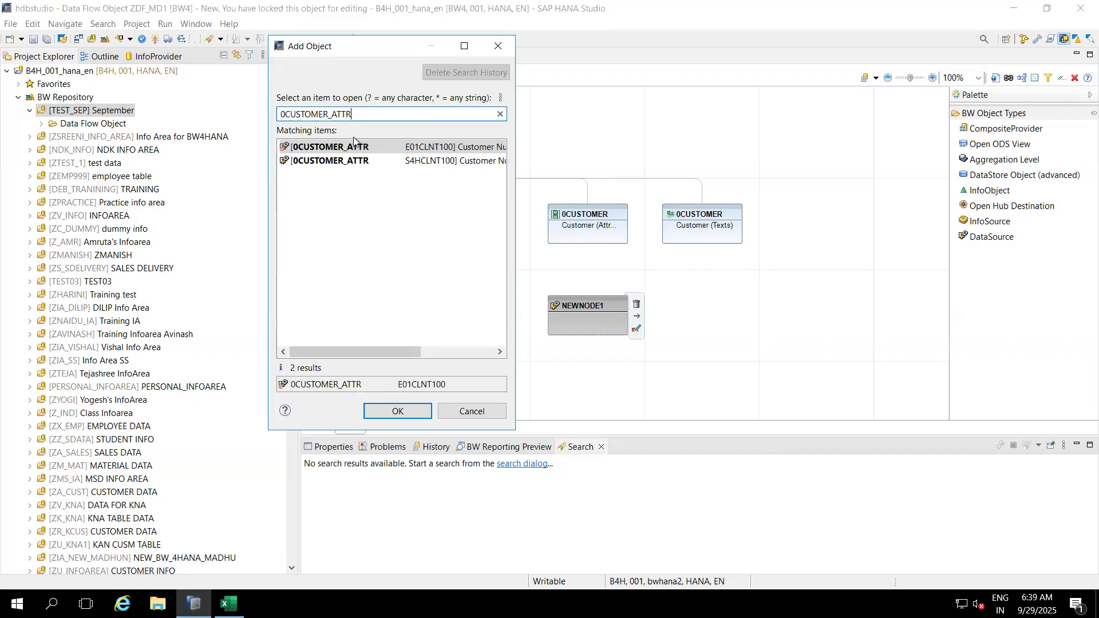
double_click(329, 160)
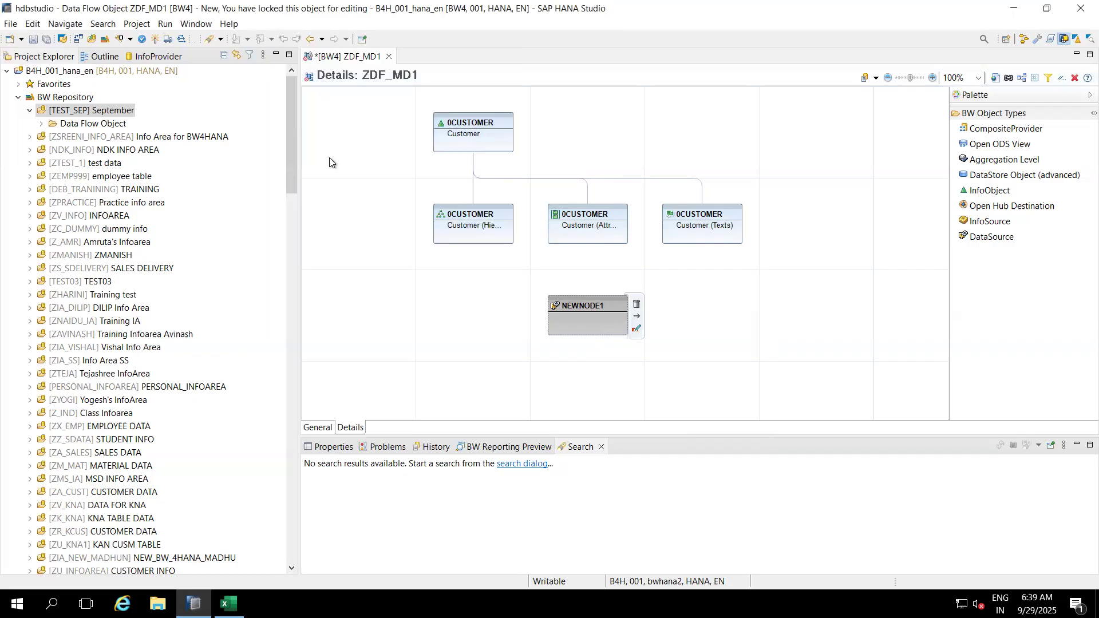
drag(584, 304, 583, 239)
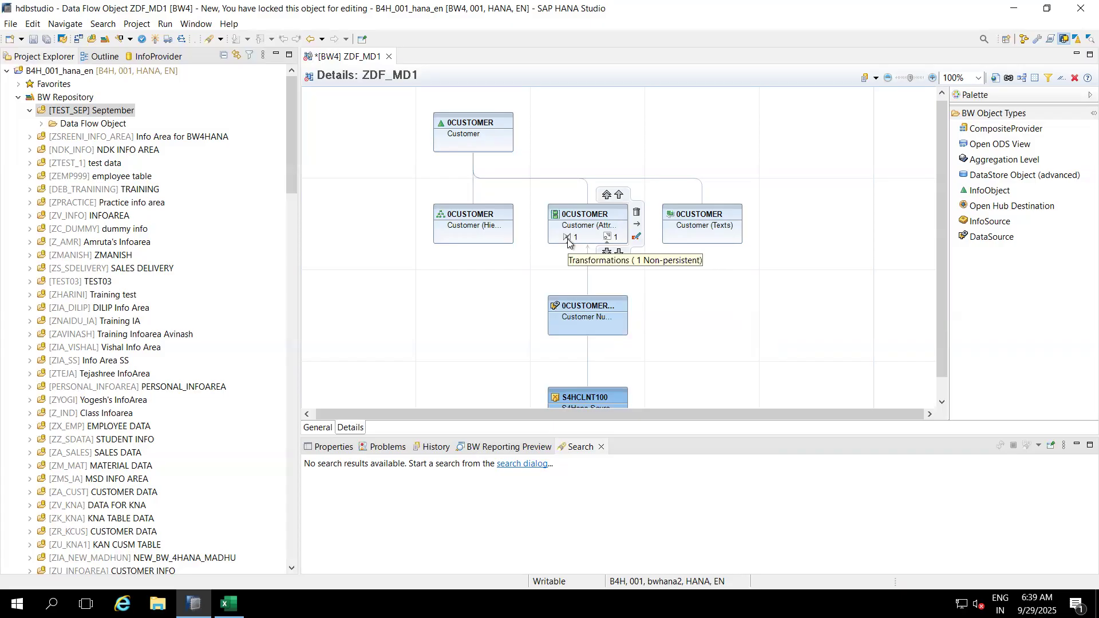
Step: Create the 0CUSTOMER_ATTR-to-0CUSTOMER attributes transformation, review its rules, activate it, and close its tab
click(568, 239)
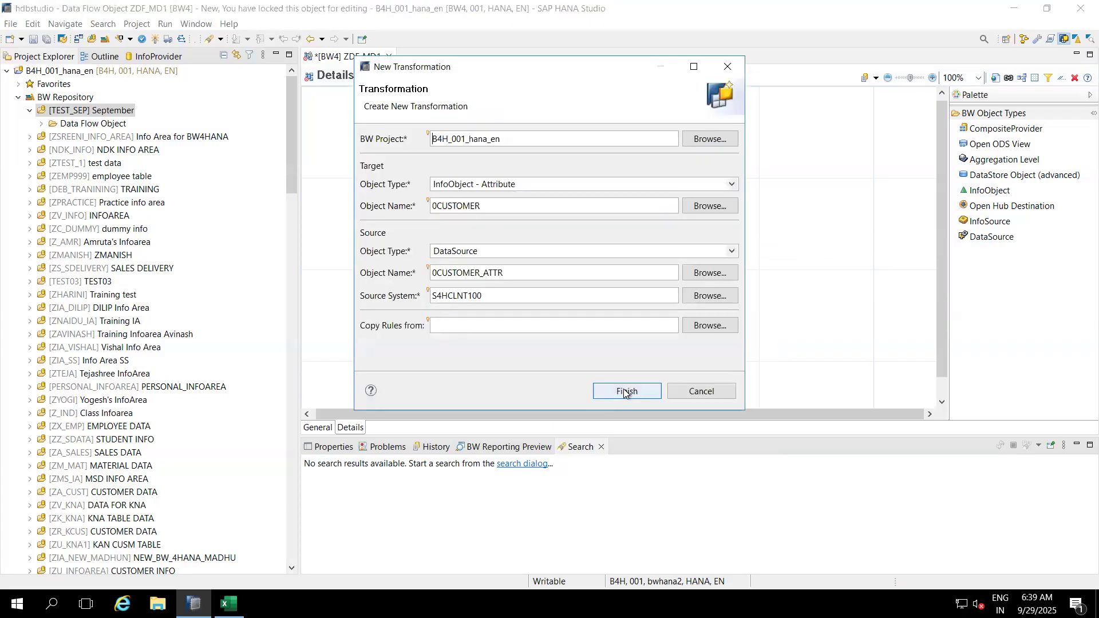
key(Return)
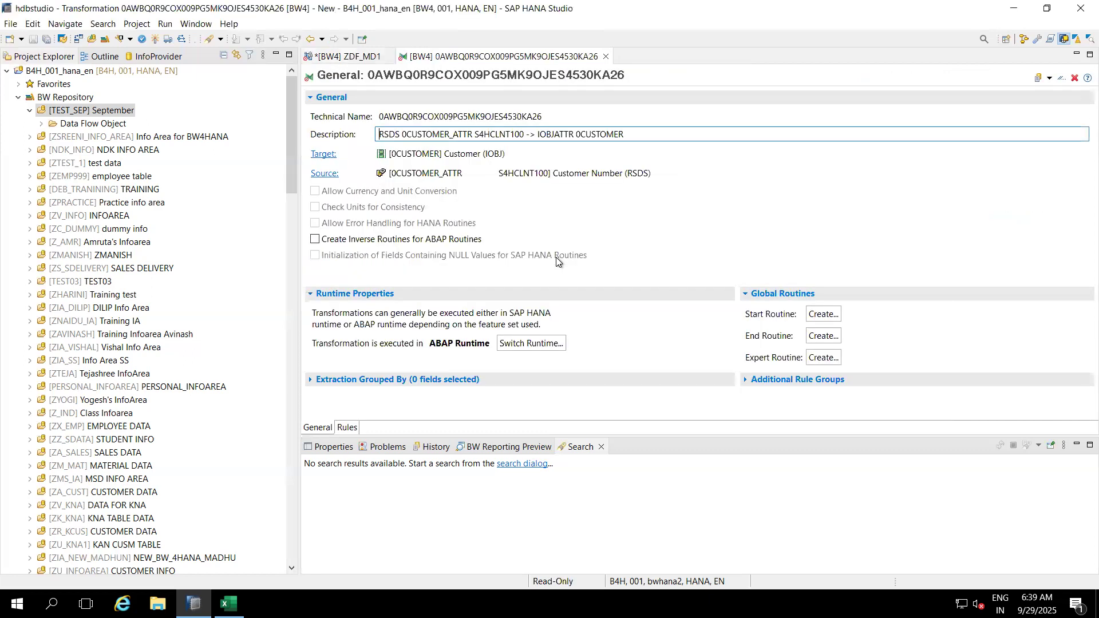
click(347, 427)
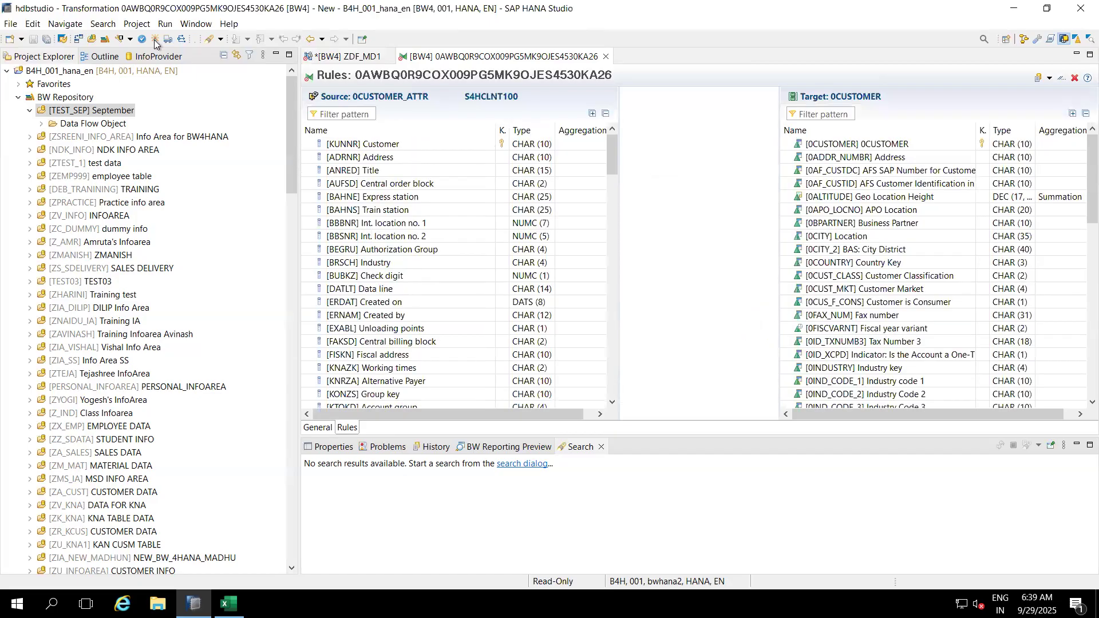
click(154, 40)
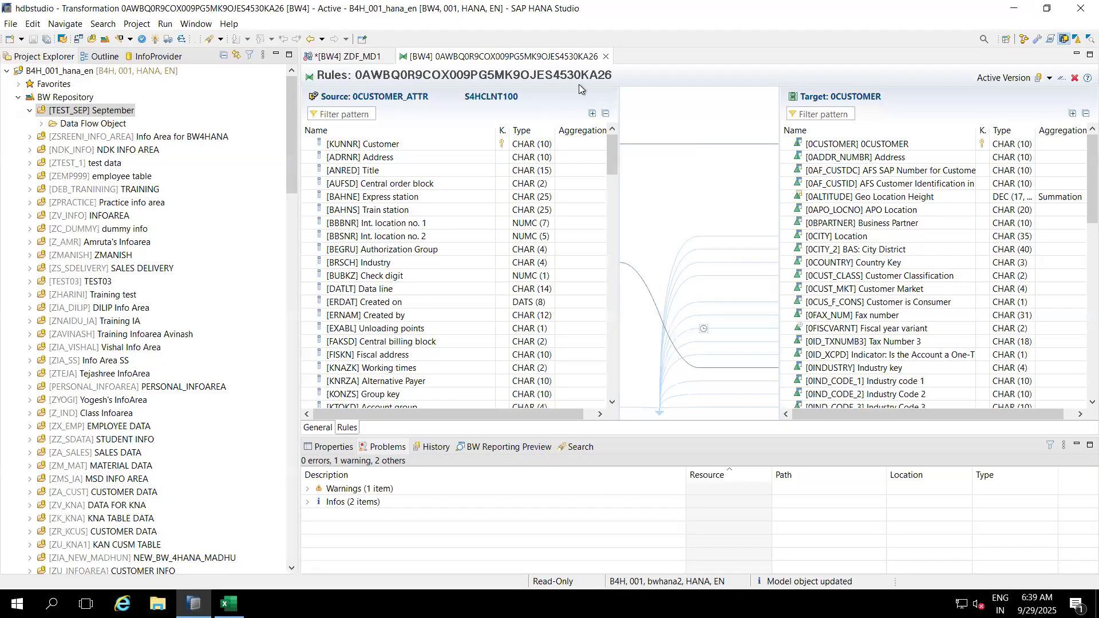
click(607, 56)
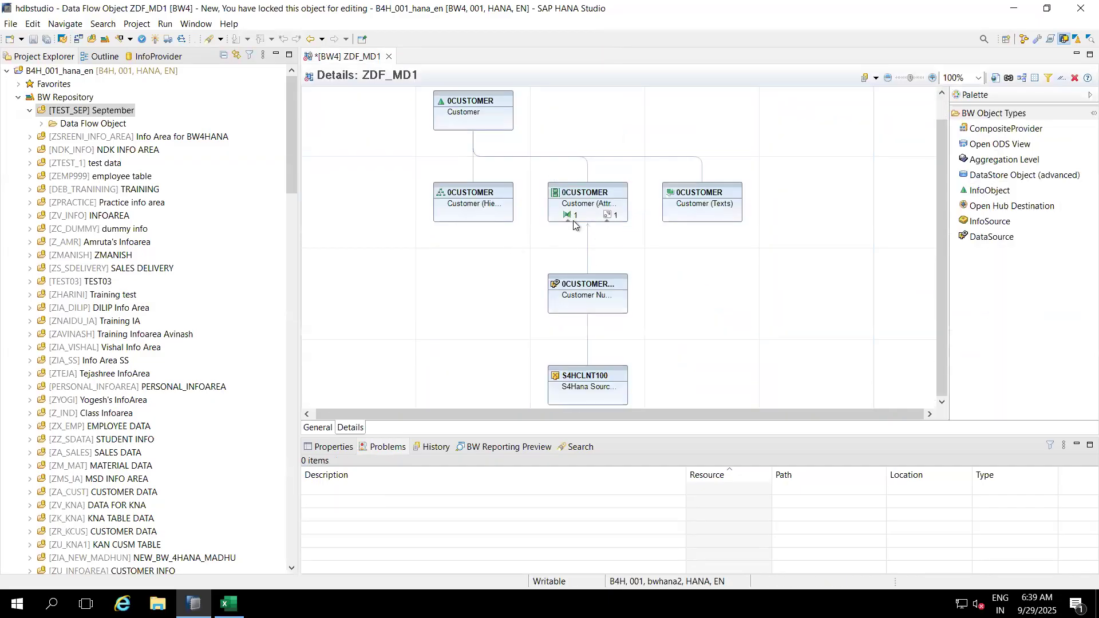
Step: From the 0CUSTOMER attributes node, create a DTP from RSDS 0CUSTOMER_ATTR and finish the wizard
mouse_move(569, 215)
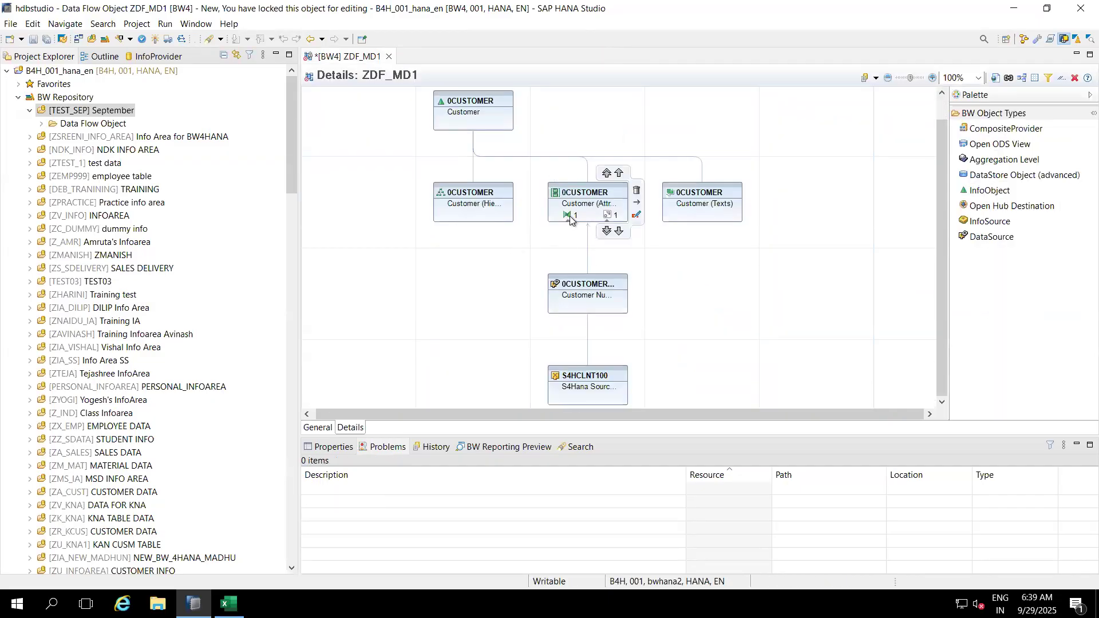
right_click(609, 215)
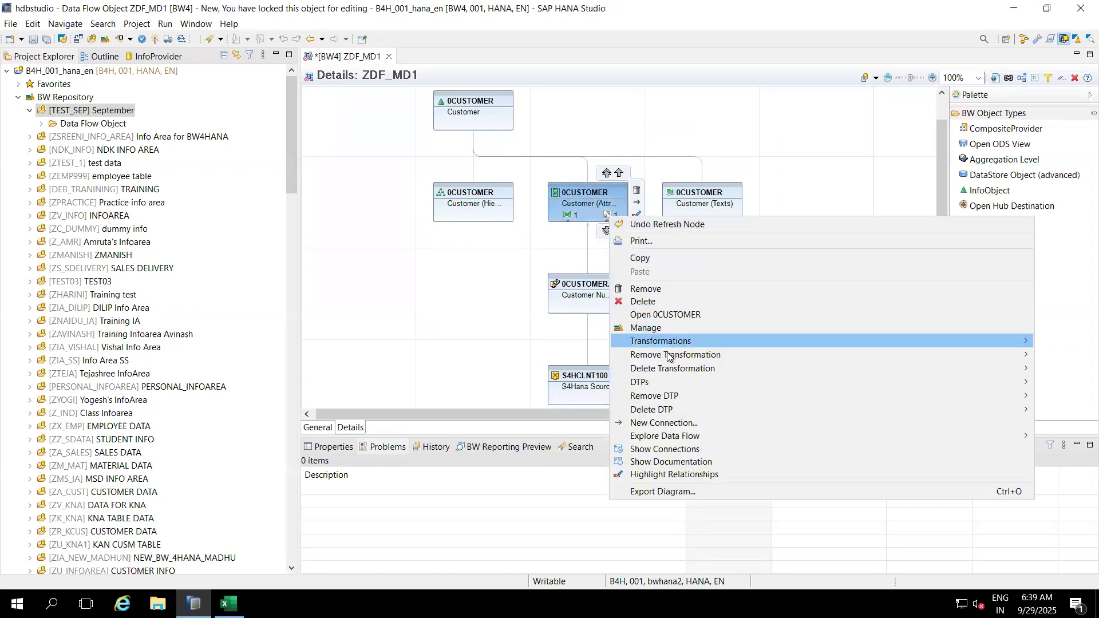
mouse_move(665, 368)
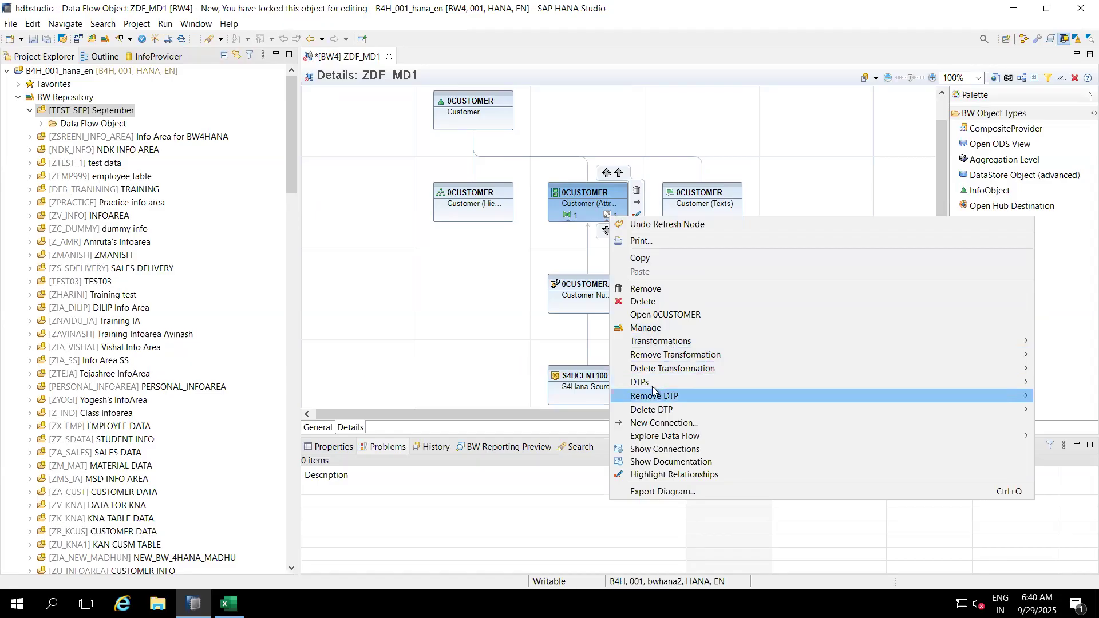
mouse_move(648, 387)
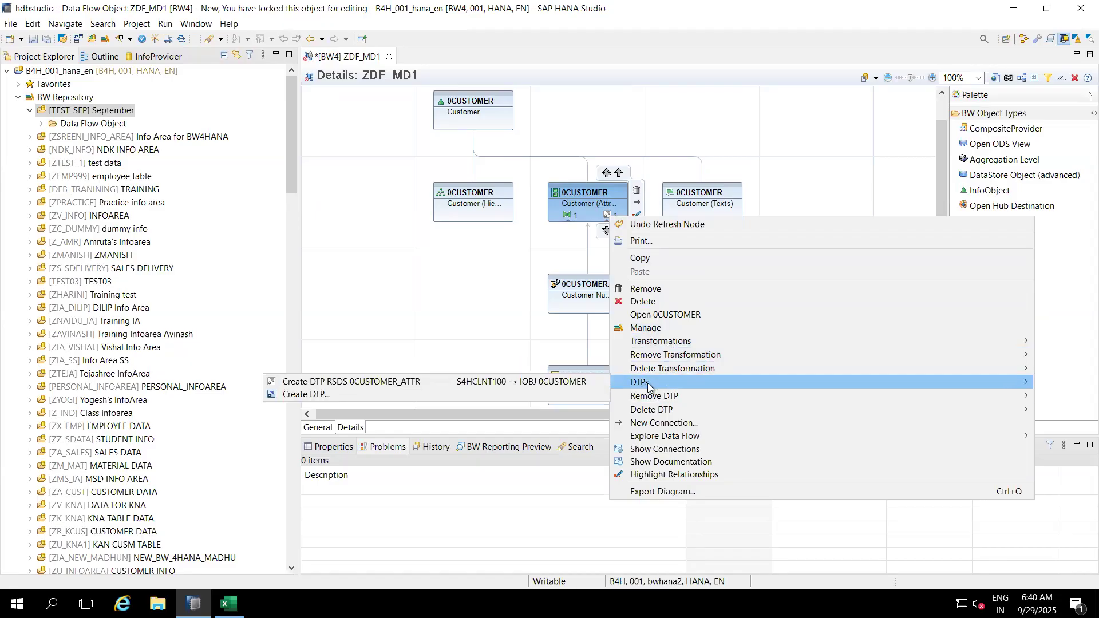
click(551, 380)
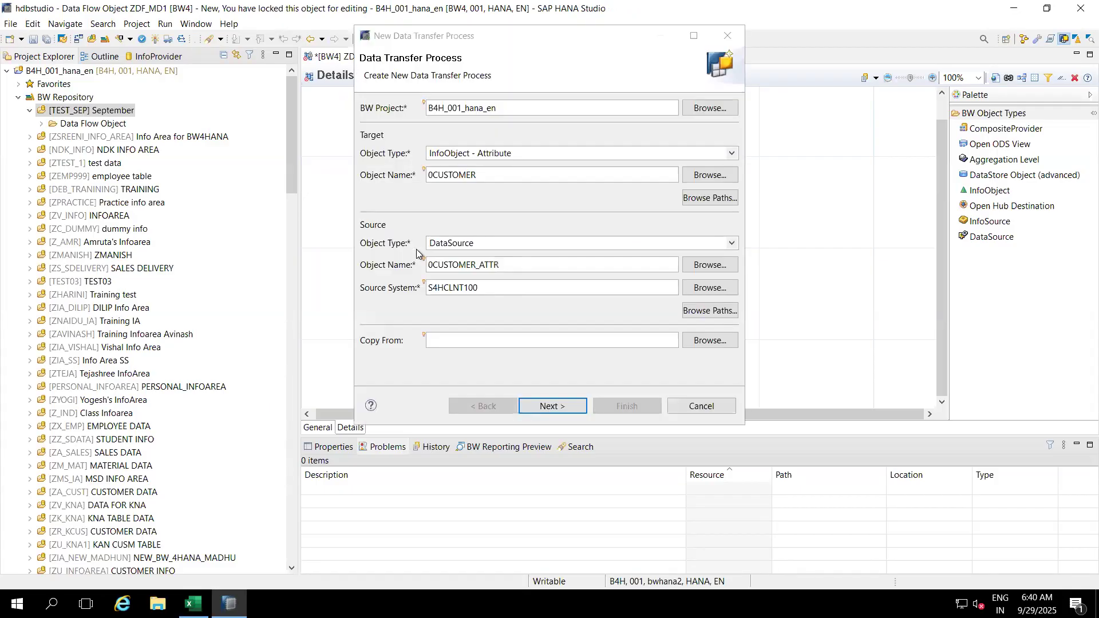
click(551, 406)
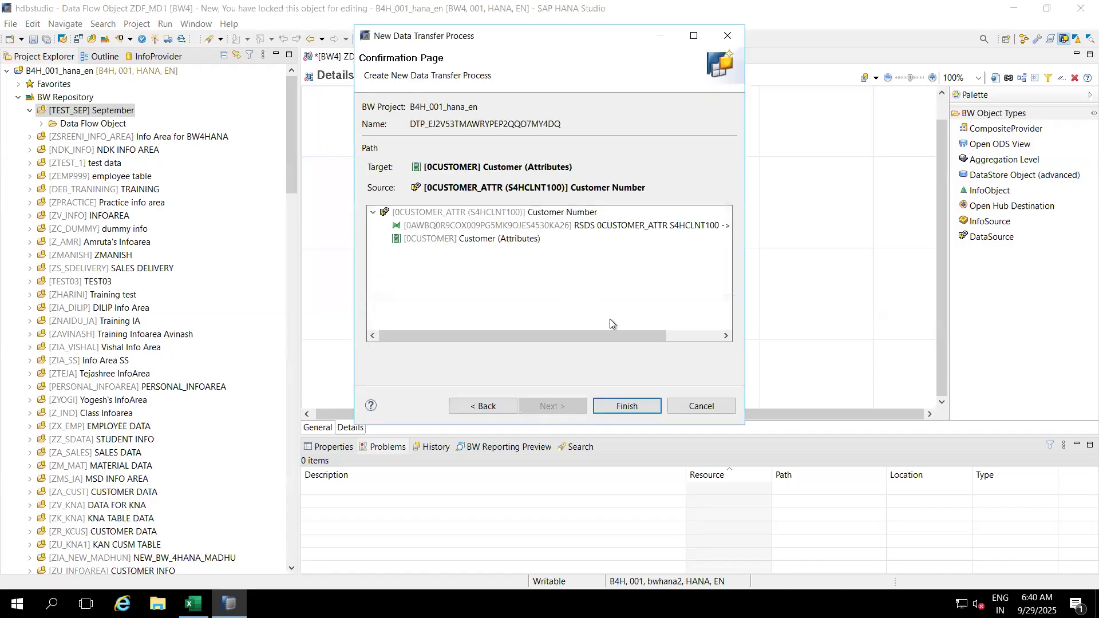
click(622, 406)
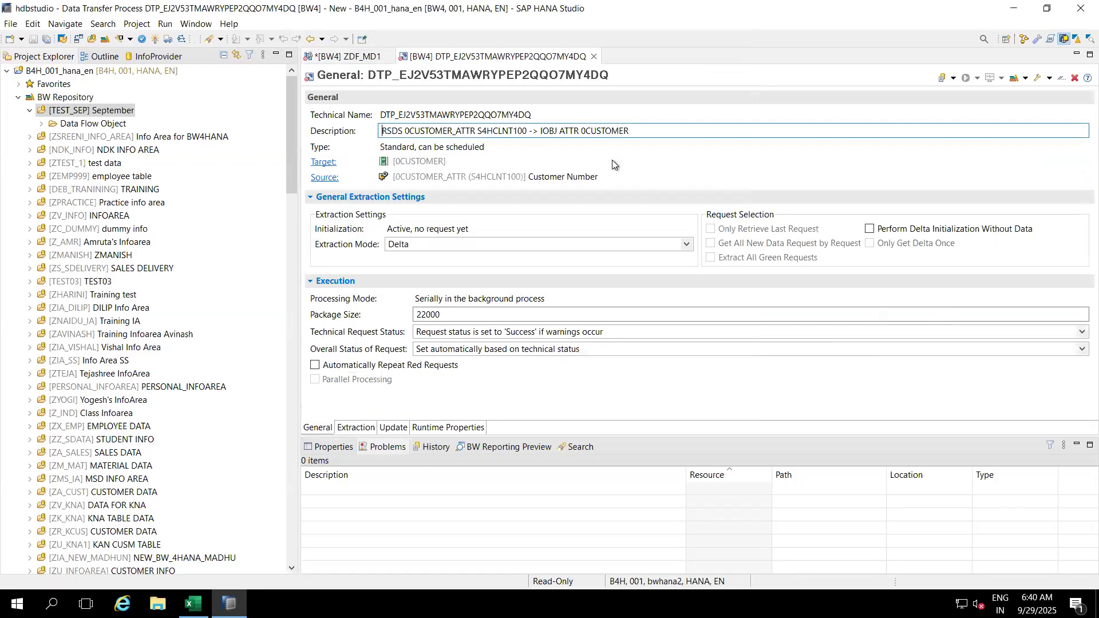
Step: Set the DTP extraction mode to Full, activate it, and return to the ZDF_MD1 tab
click(439, 246)
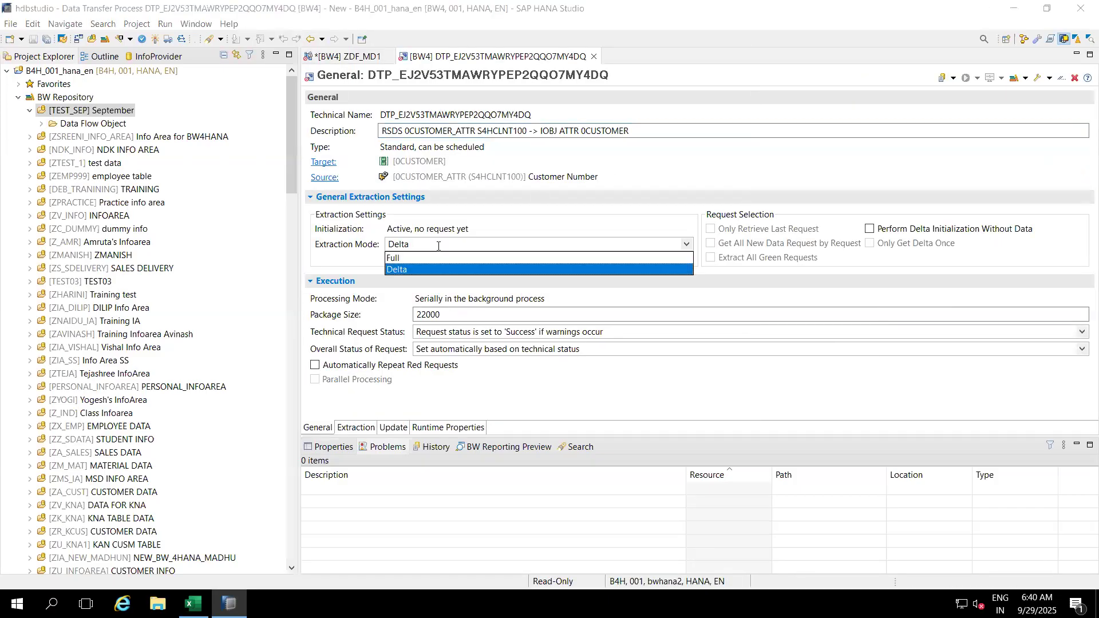
click(404, 262)
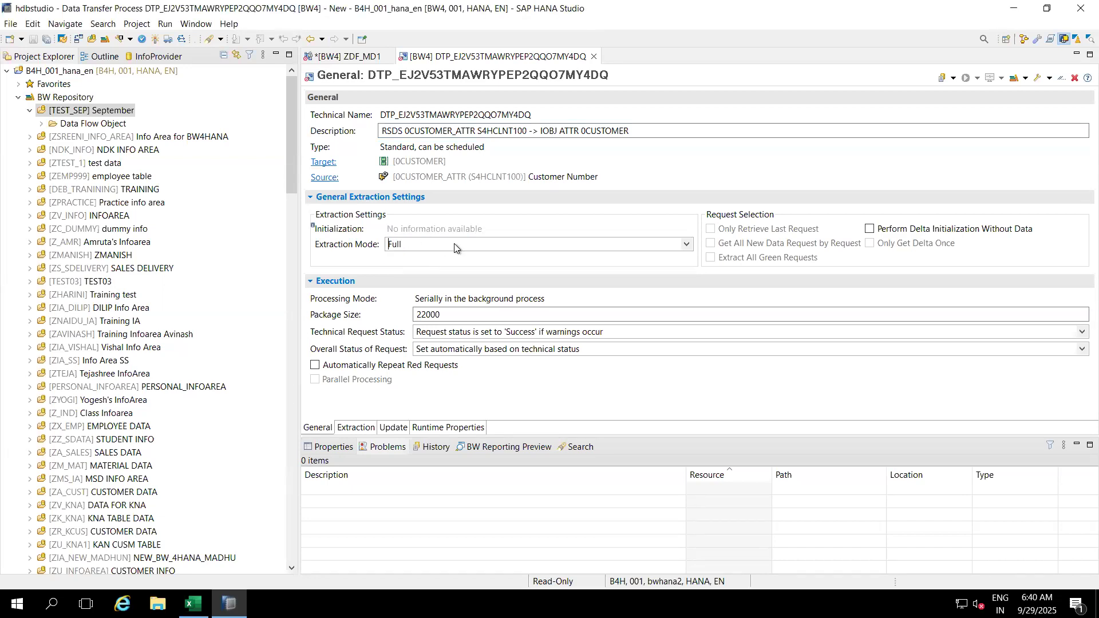
click(156, 39)
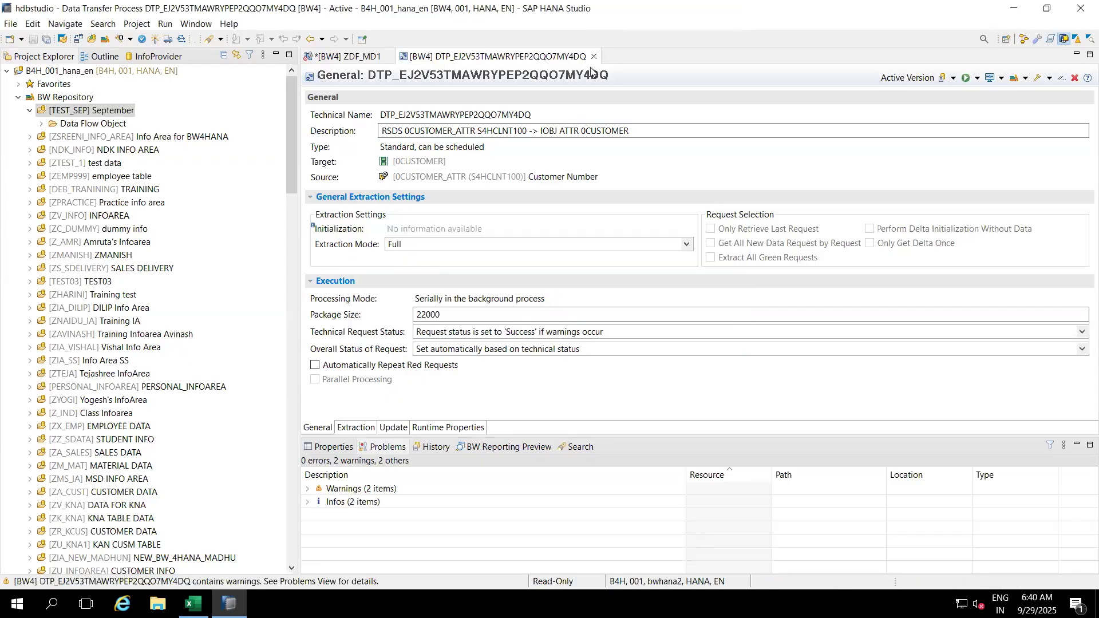
click(348, 56)
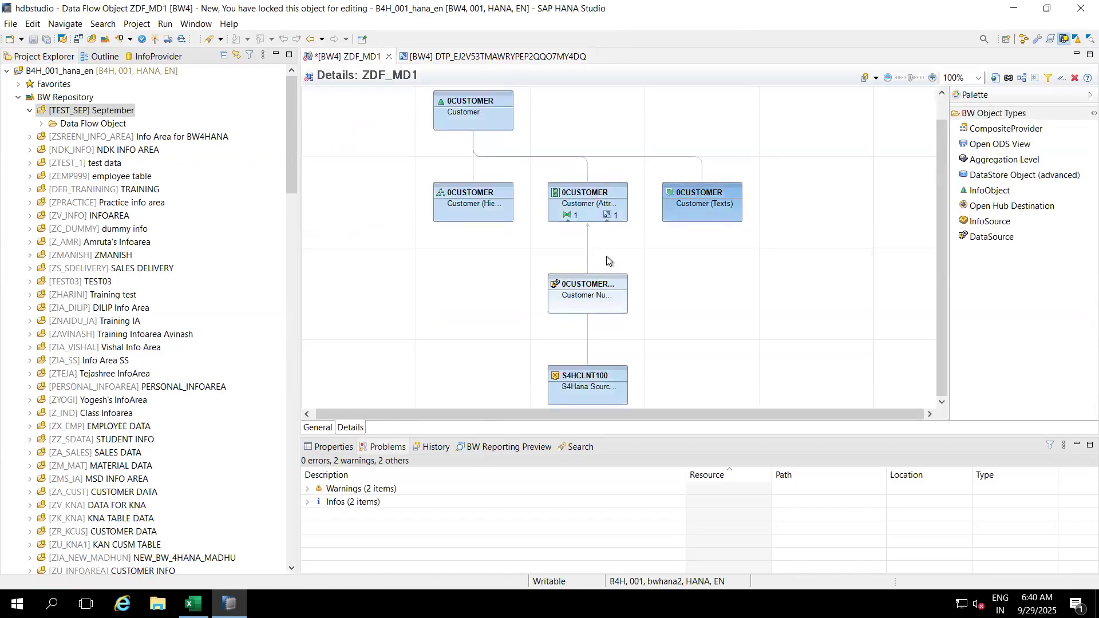
Step: Save and activate ZDF_MD1, return to the DTP editor, and minimise the studio to the desktop
click(33, 39)
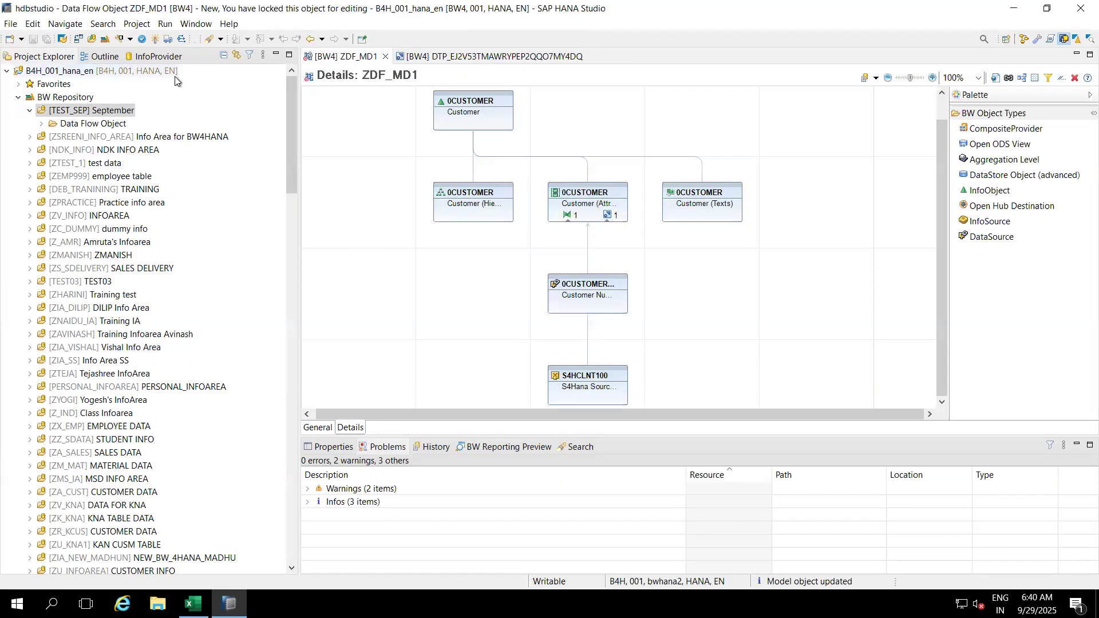
click(155, 39)
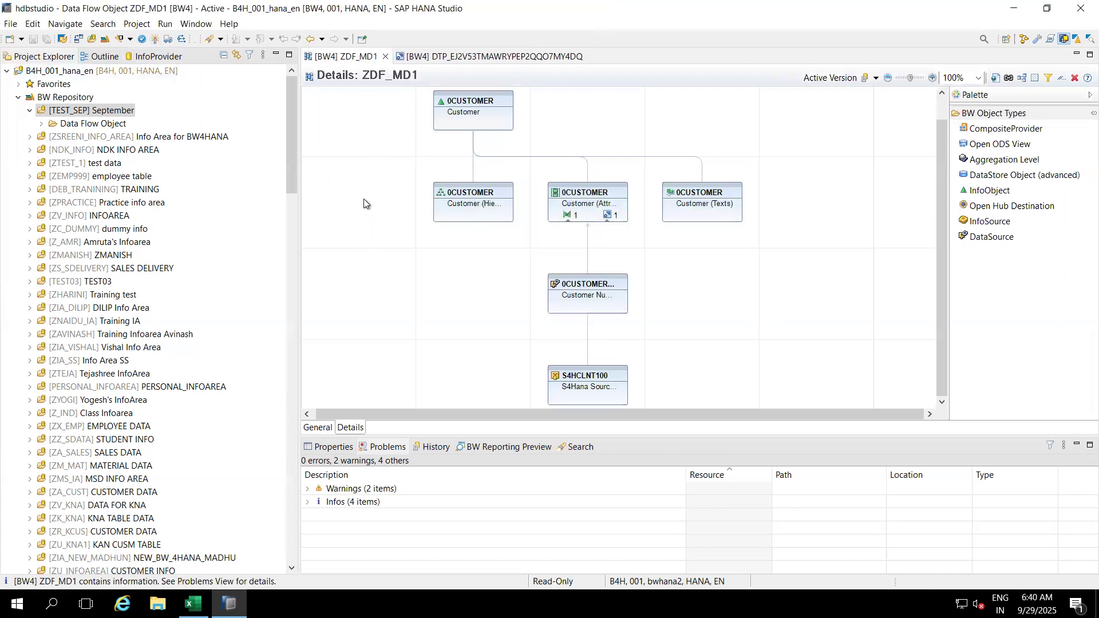
mouse_move(456, 103)
mouse_move(607, 216)
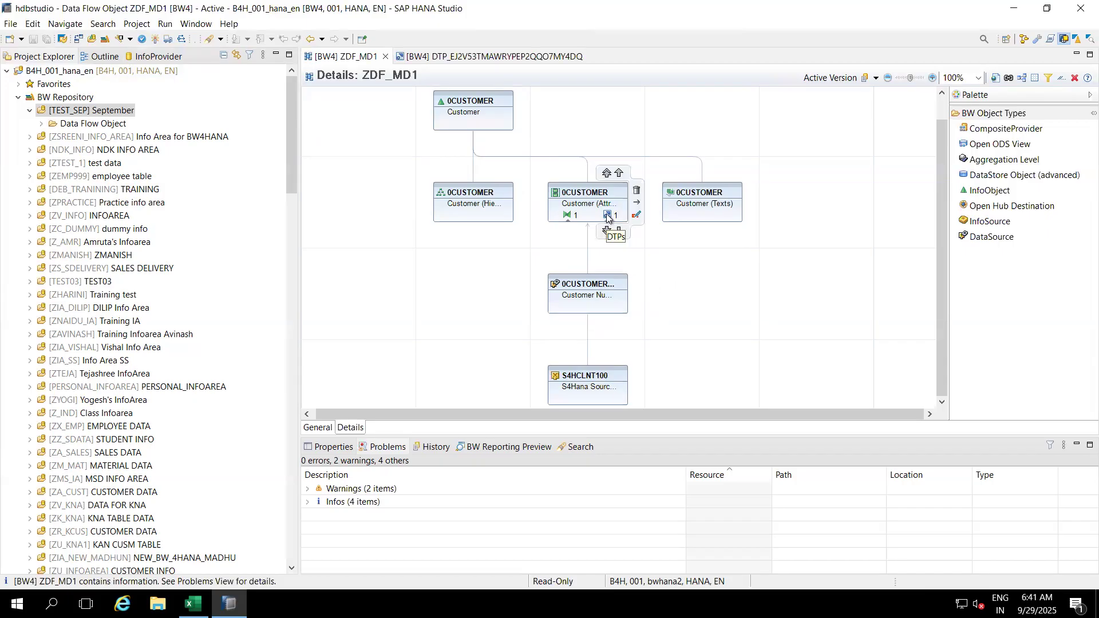
mouse_move(595, 385)
click(527, 61)
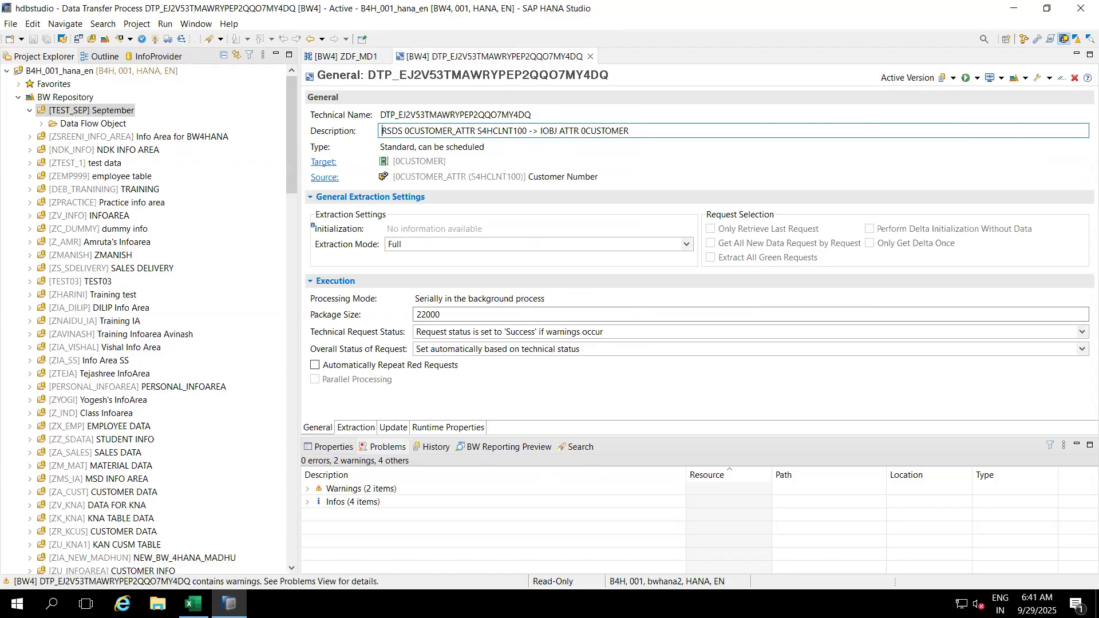
key(super+d)
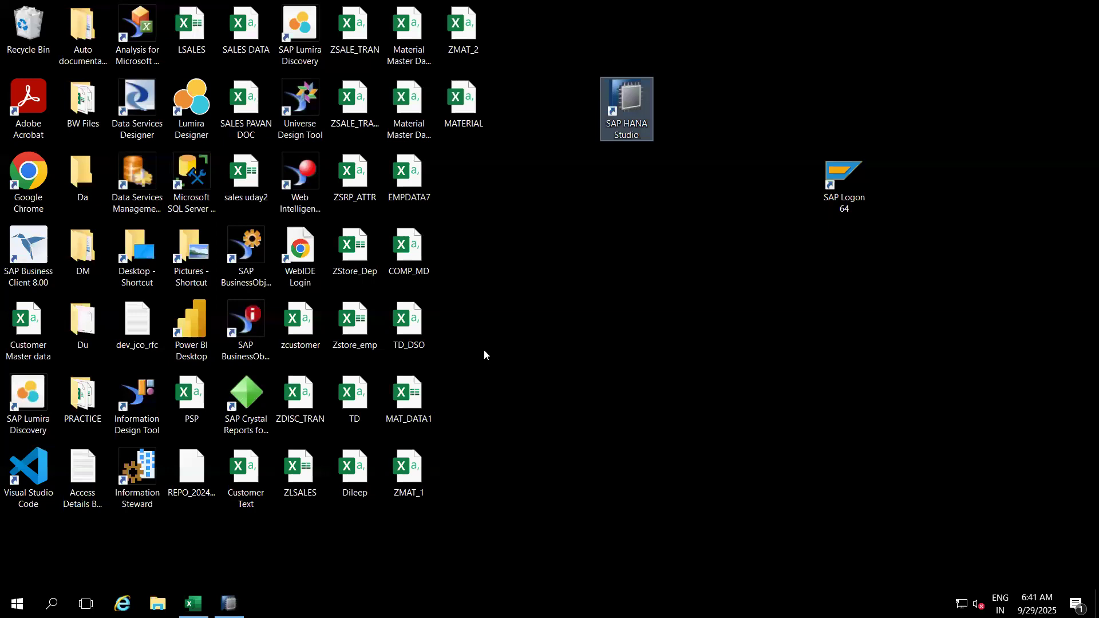
Step: Launch SAP Logon 64 and log on to the BW/4-Hana-2021 system entry
click(848, 172)
double_click(848, 172)
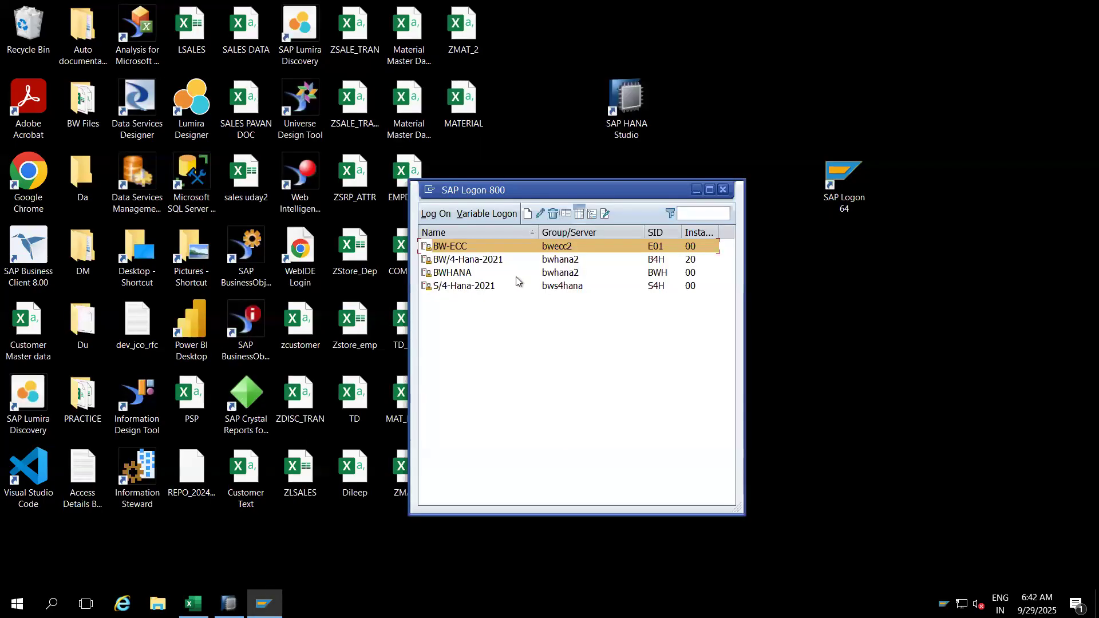
click(451, 273)
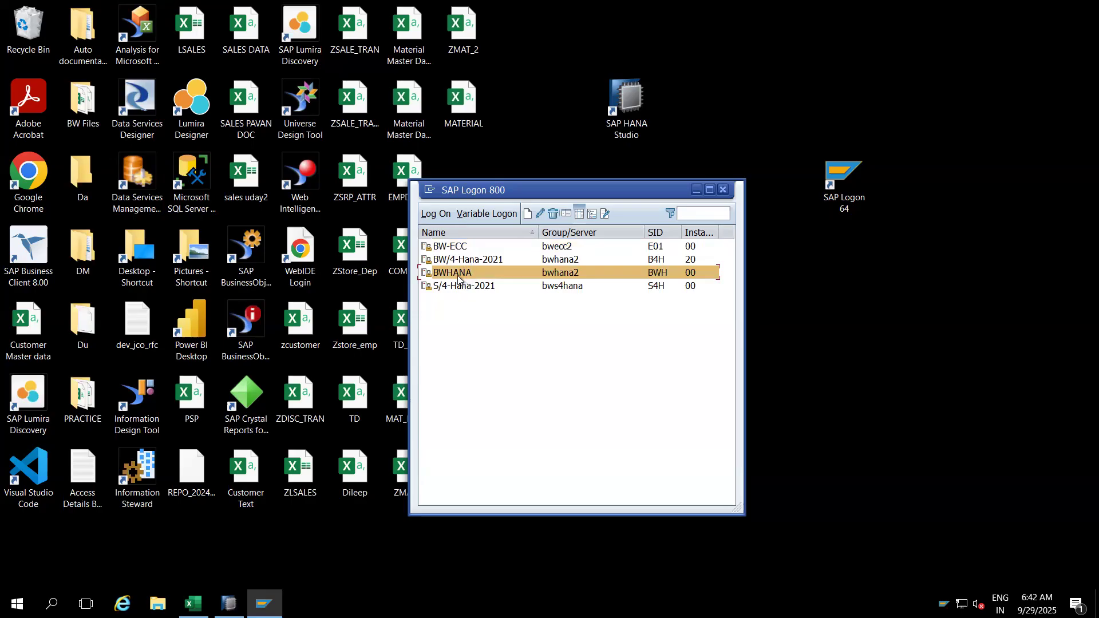
click(456, 261)
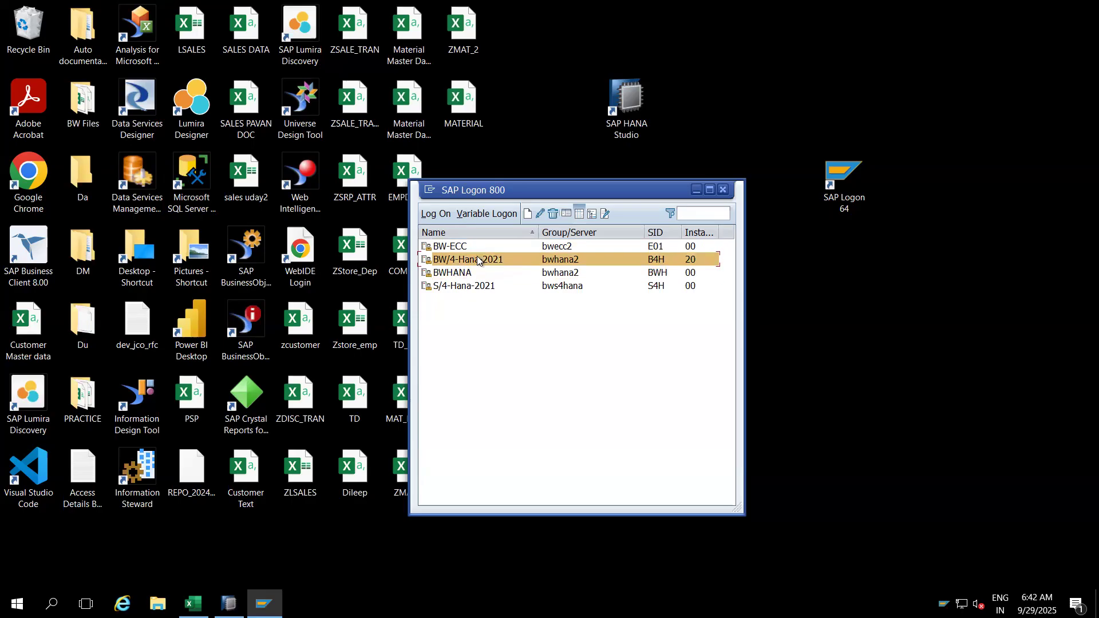
double_click(477, 260)
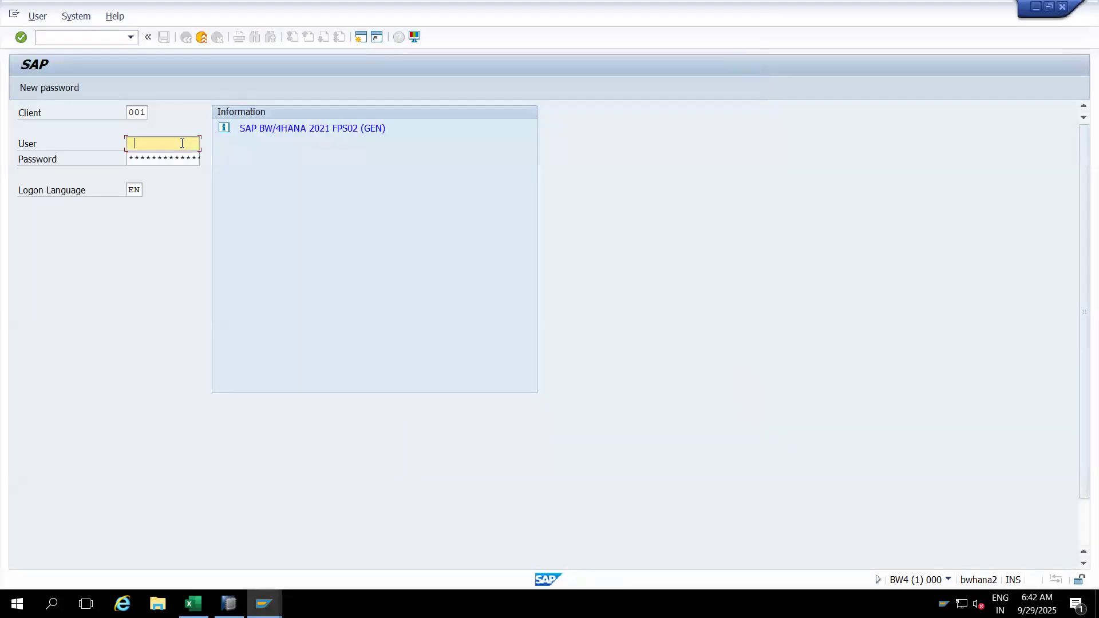
Step: Log on to the BW/4HANA system using a saved user name
click(182, 143)
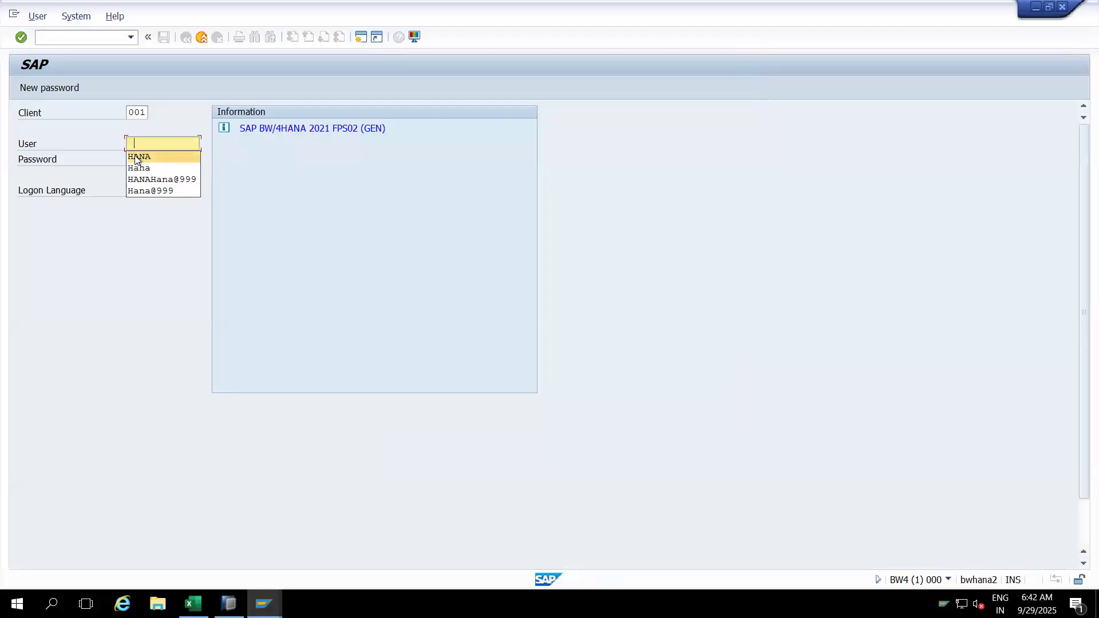
click(137, 159)
click(163, 155)
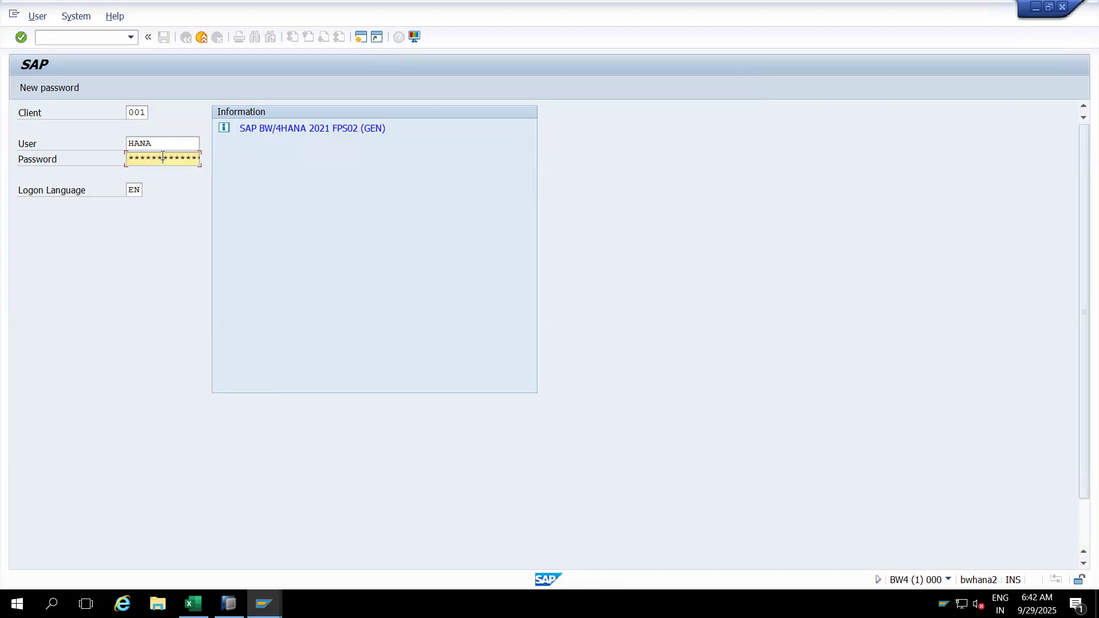
key(Return)
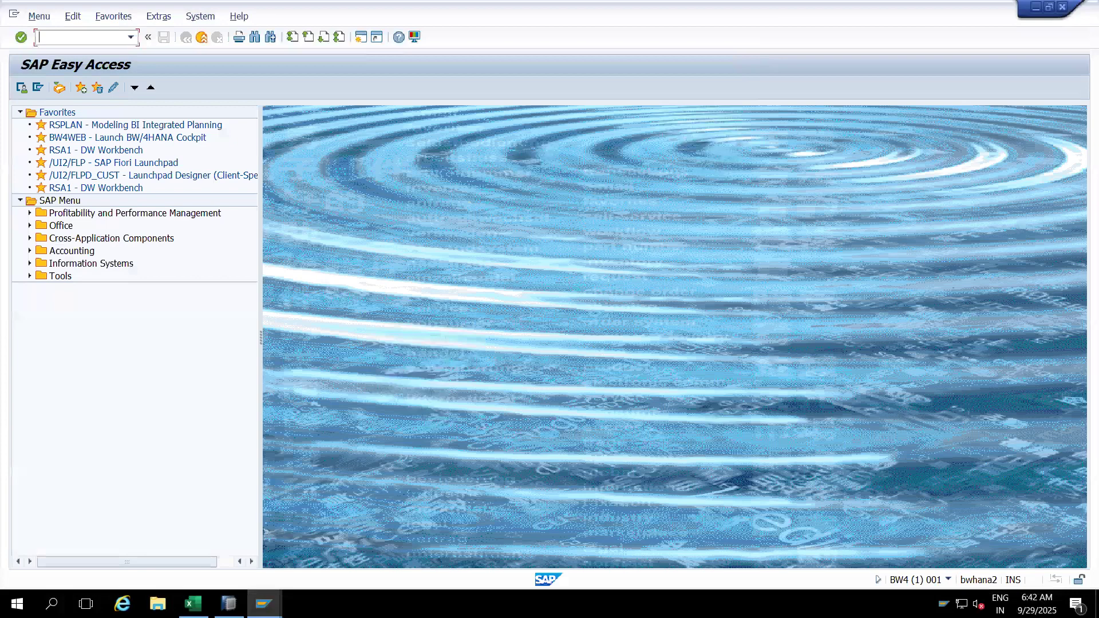
Step: Run RSA1, open and widen the Source Systems tree, and show the Administration navigator
text(rsa1)
key(Return)
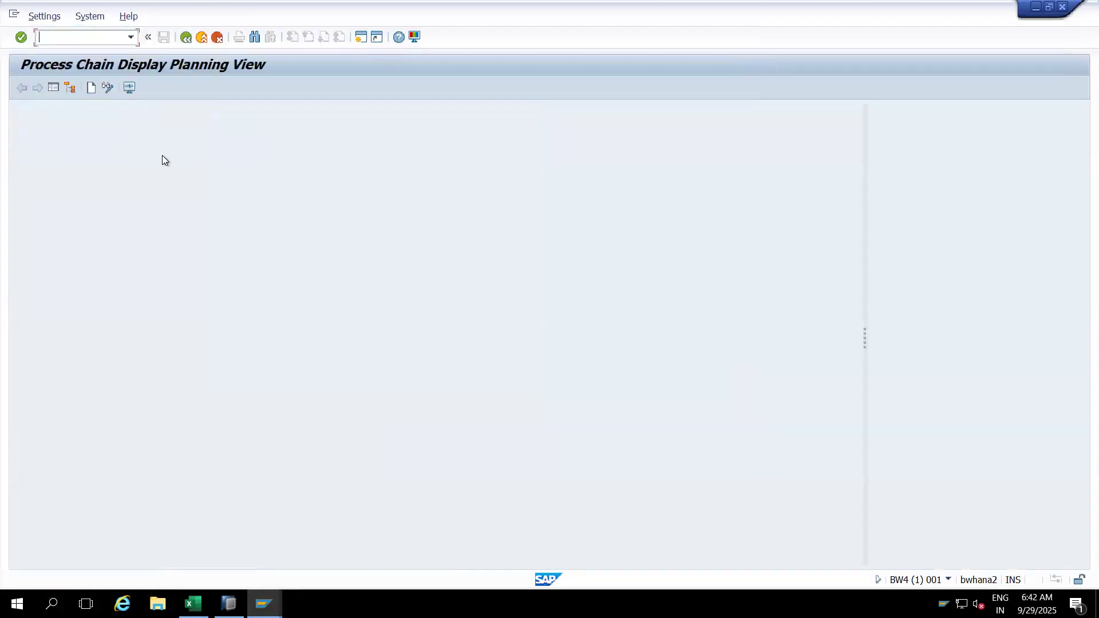
click(69, 87)
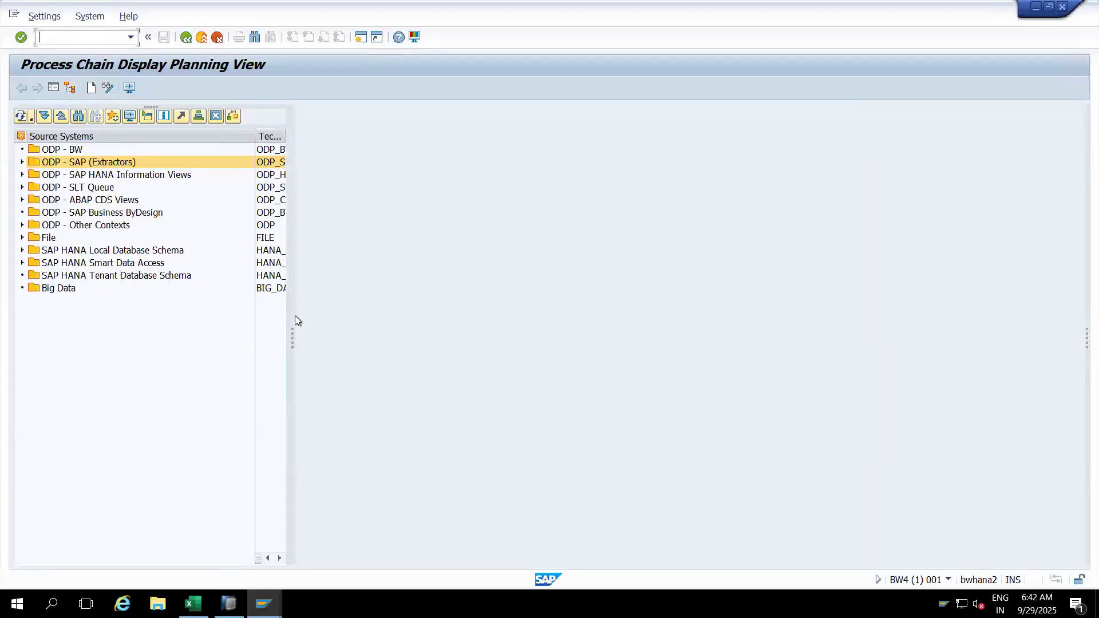
drag(292, 304, 351, 302)
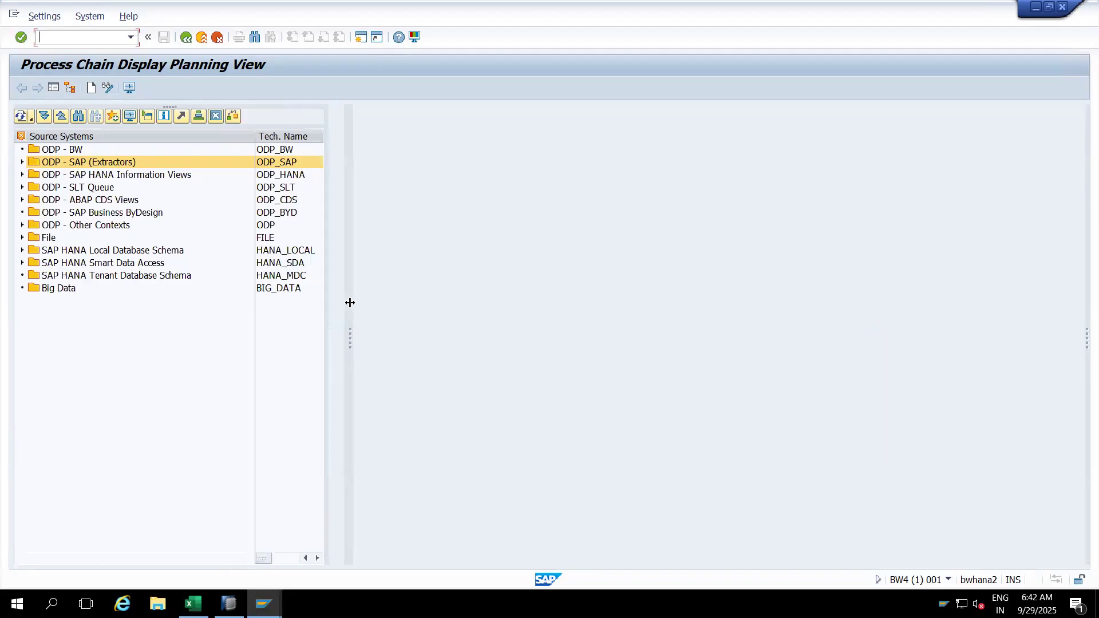
click(54, 87)
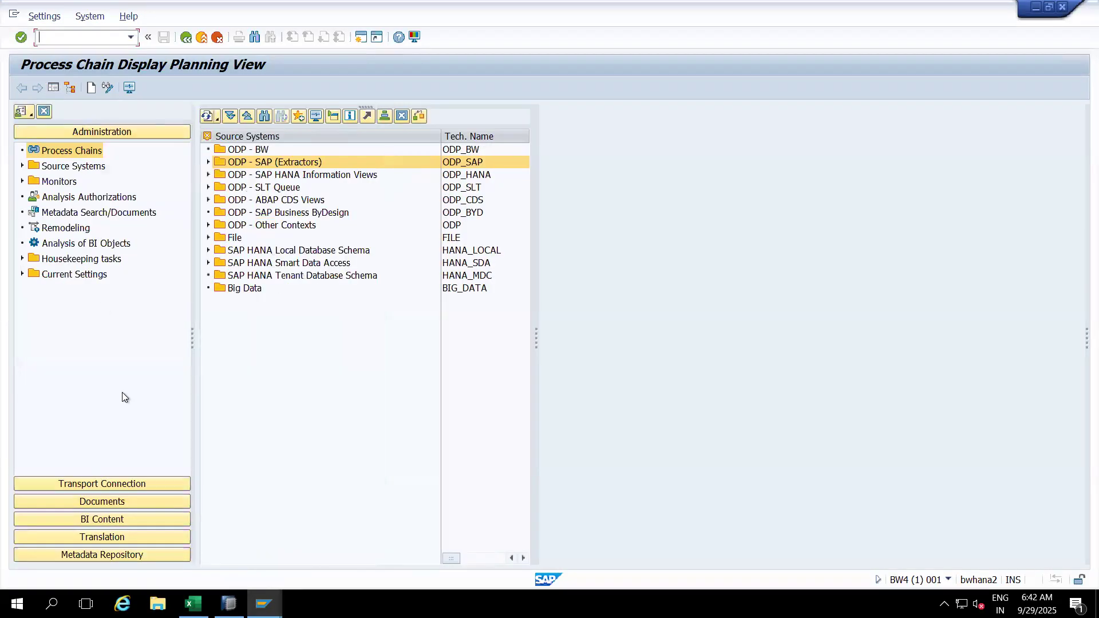
click(53, 88)
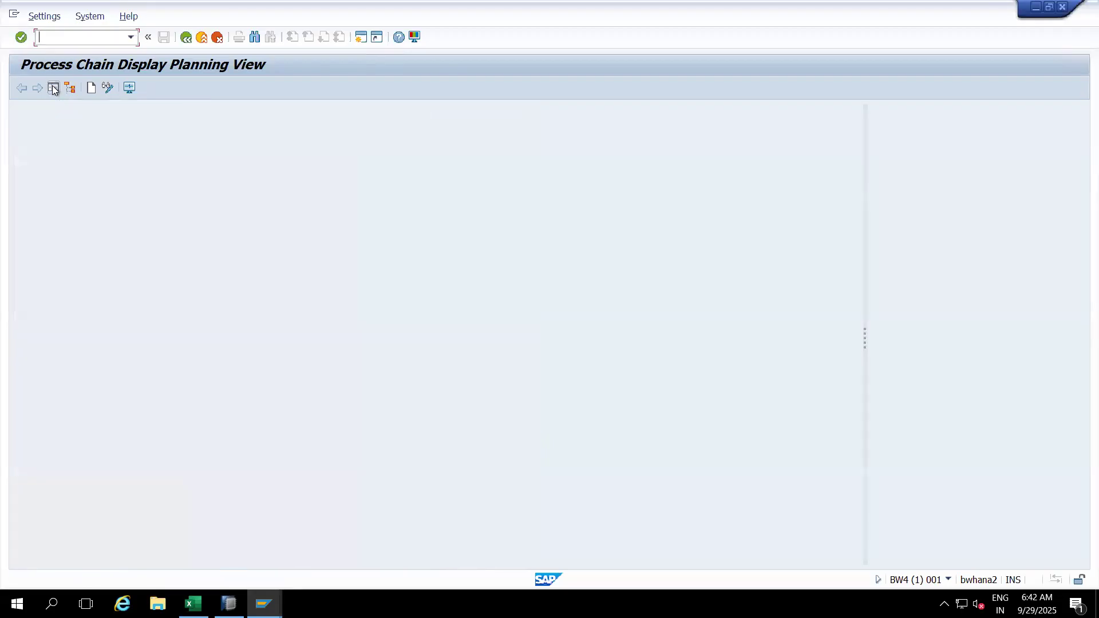
click(53, 88)
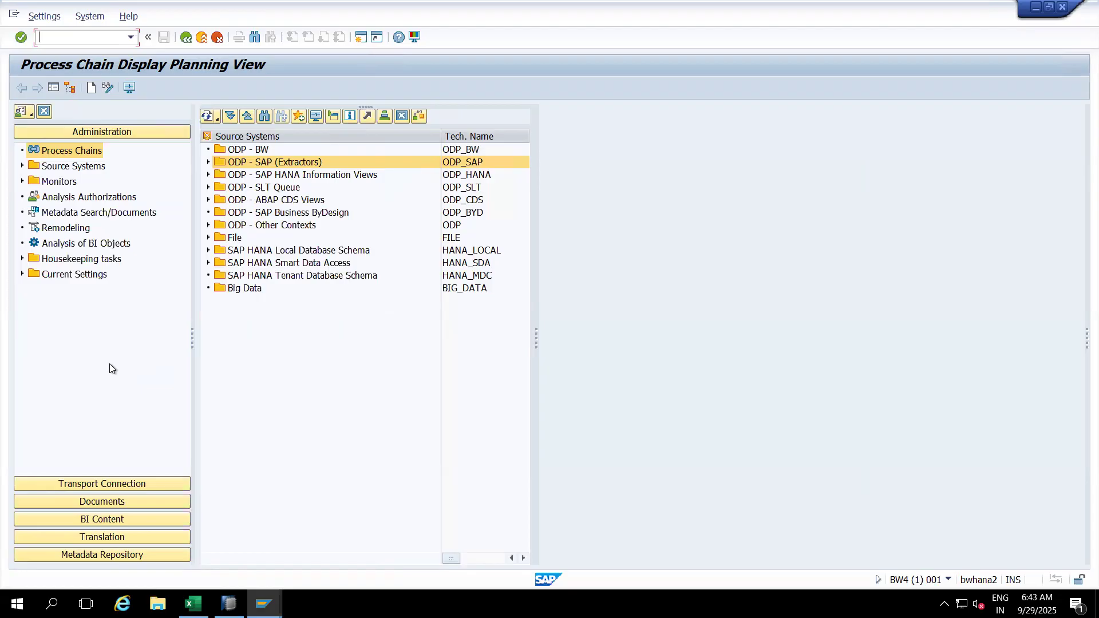
text(/nRSMNG)
key(BackSpace)
key(BackSpace)
key(BackSpace)
key(BackSpace)
Step: Open RSBKDTP and paste in the DTP technical name copied from HANA Studio
text(SBKDTP)
key(Return)
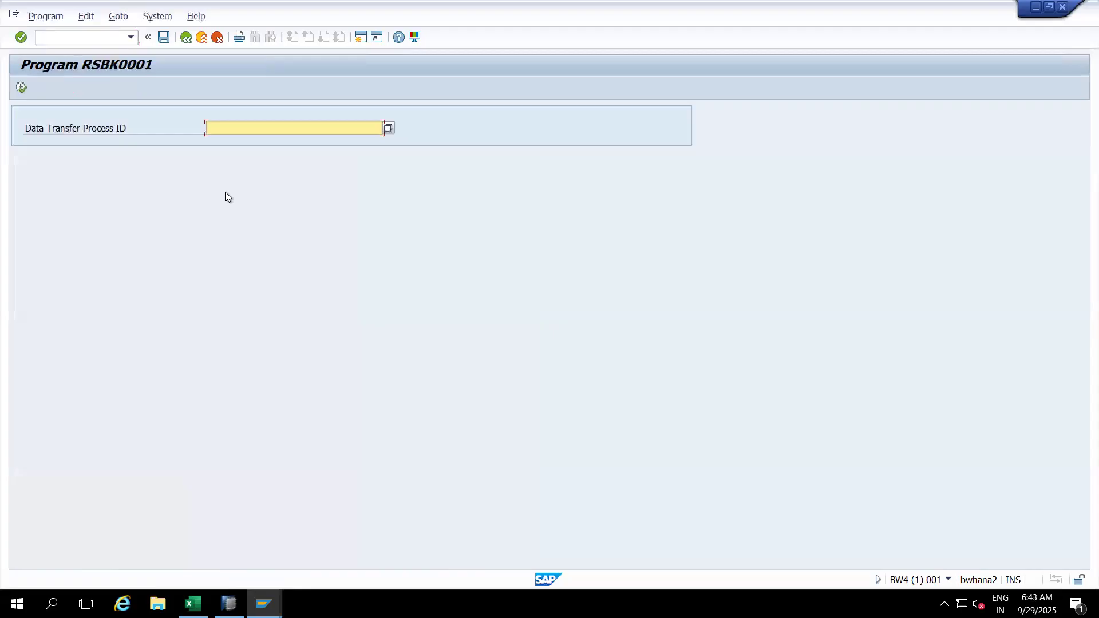
click(229, 603)
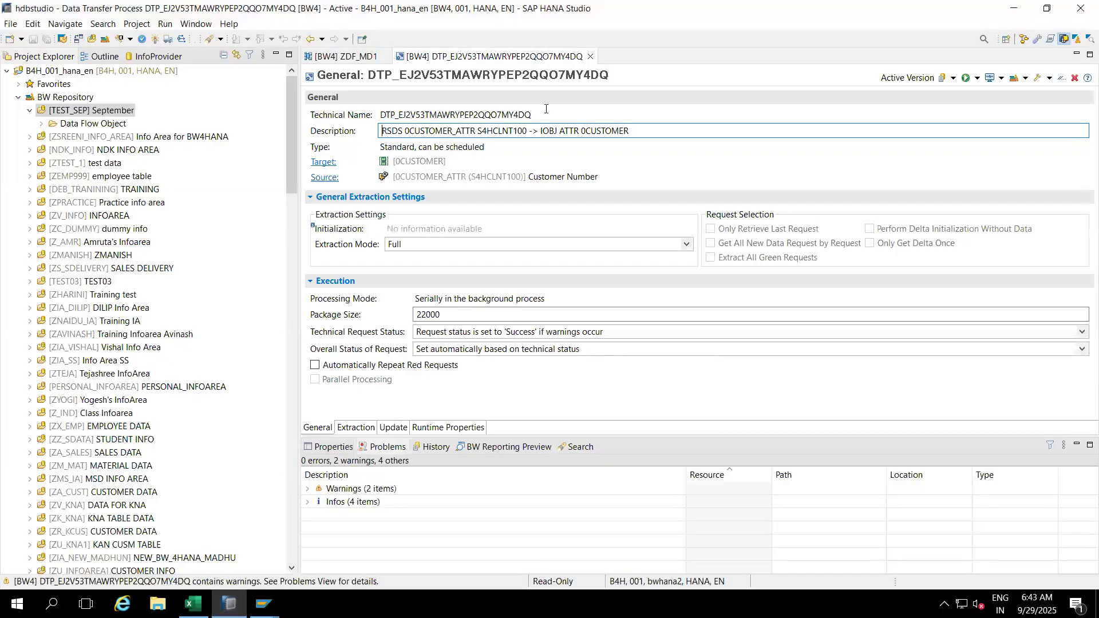
drag(540, 115, 383, 126)
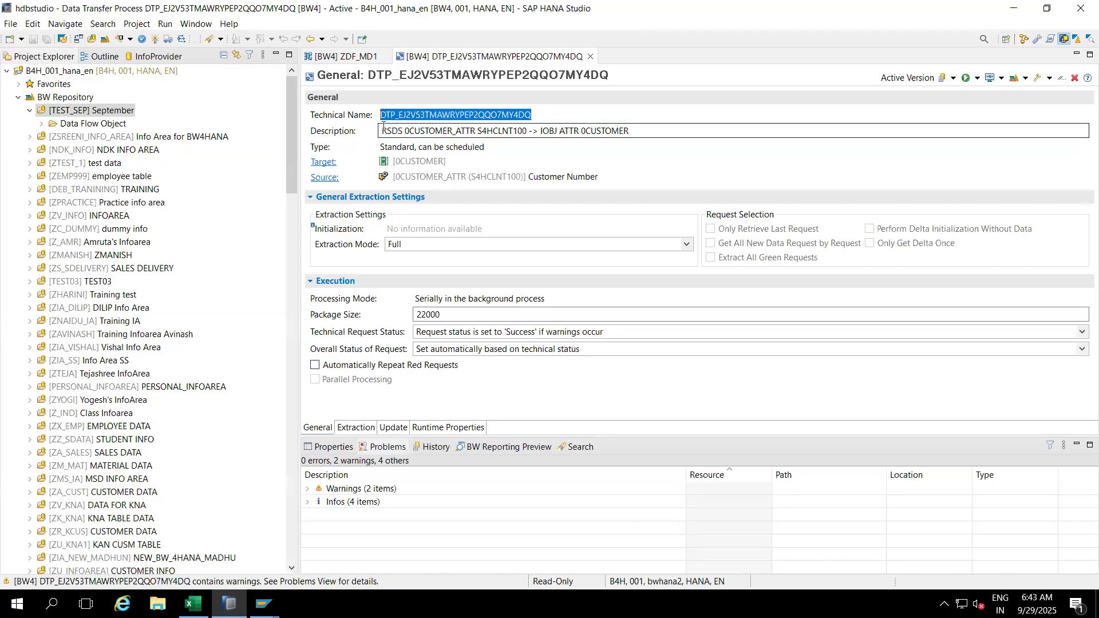
key(ctrl+c)
key(alt+Tab)
key(ctrl+v)
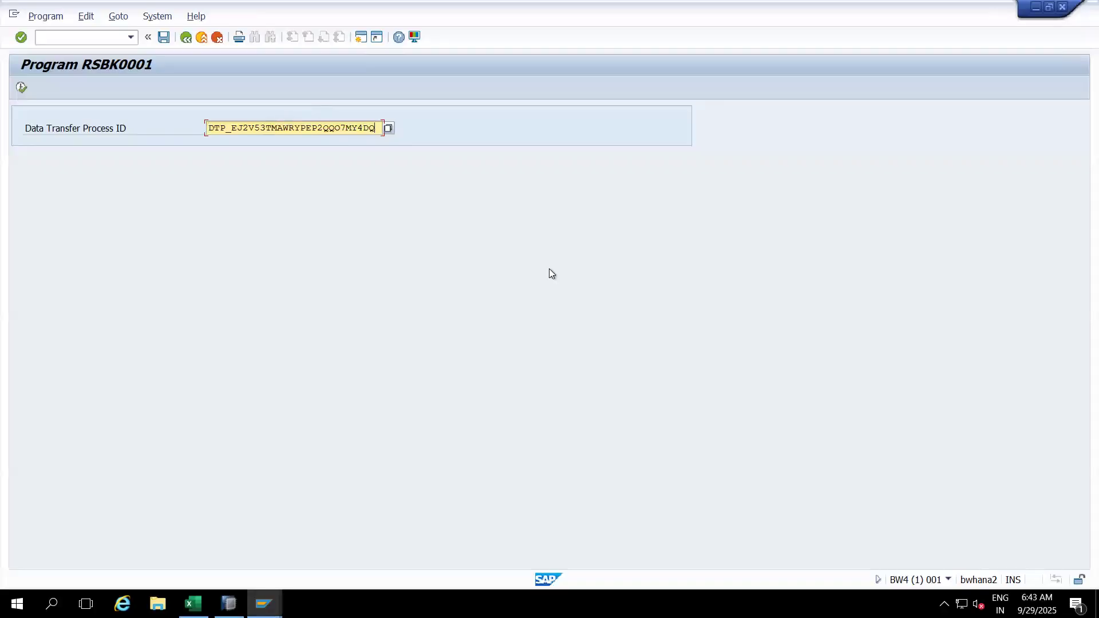
Step: Display DTP_EJ2V53TMAWRYPEP2QQO7MY4DQ and view its Execute tab settings
click(948, 581)
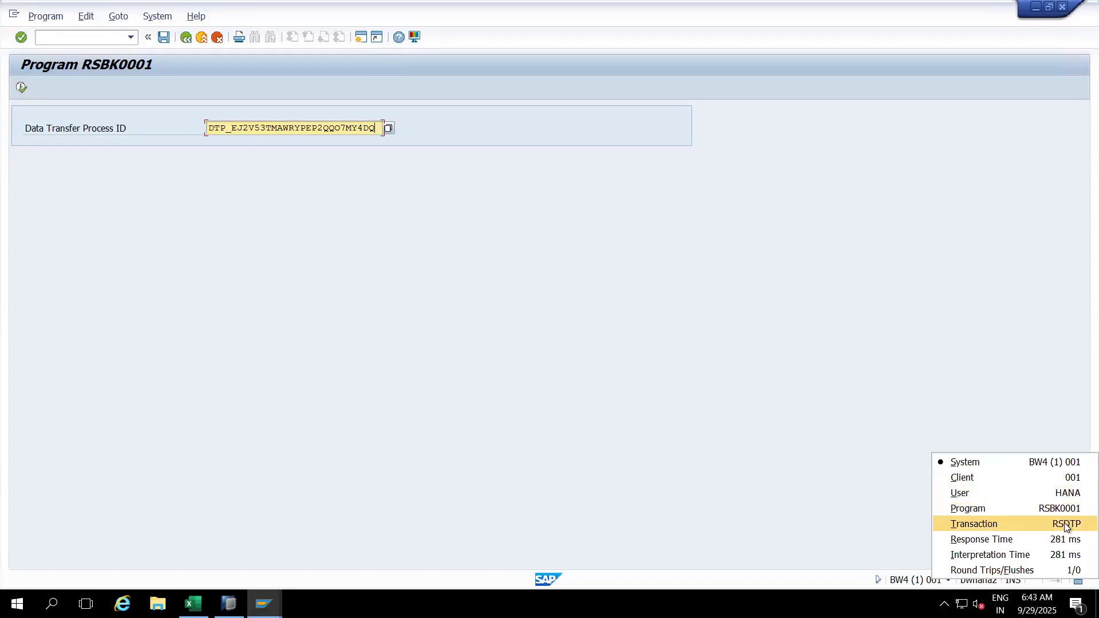
click(734, 387)
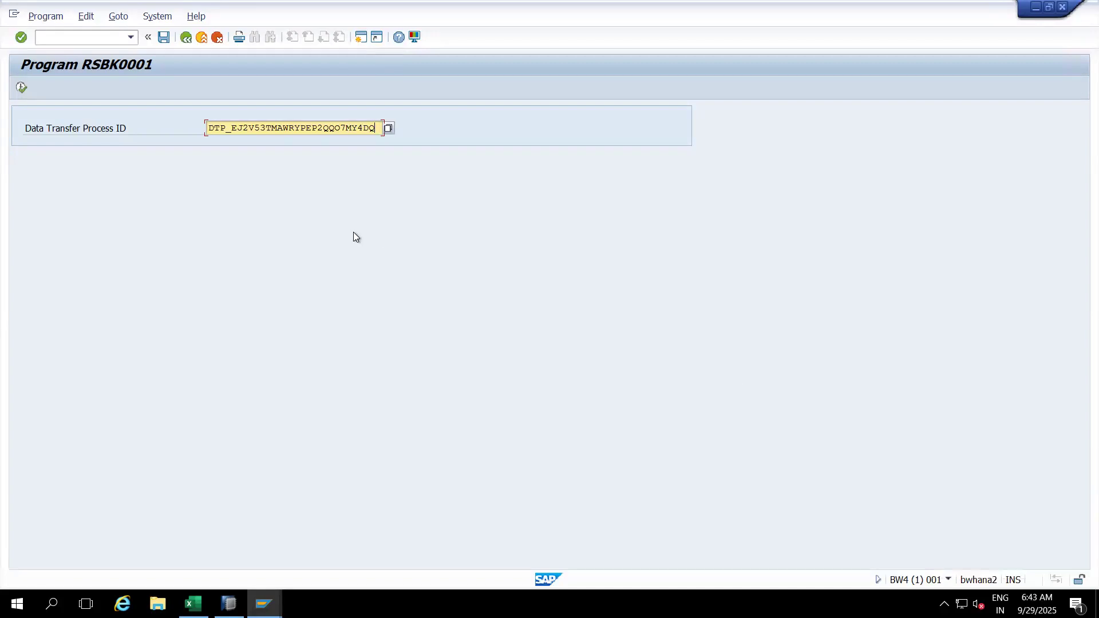
click(22, 88)
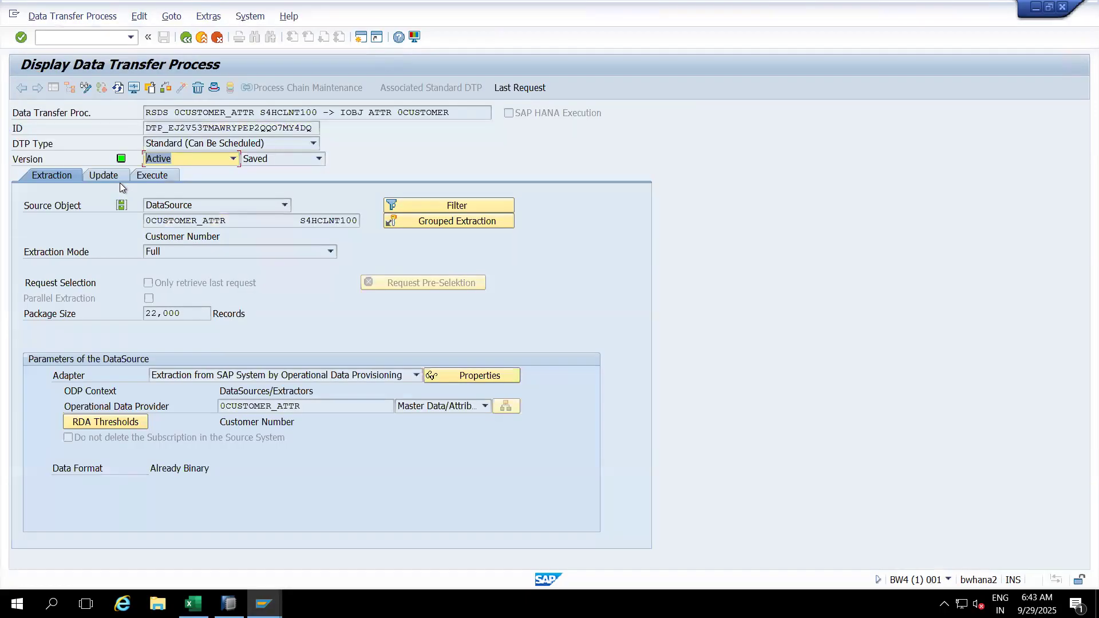
click(167, 176)
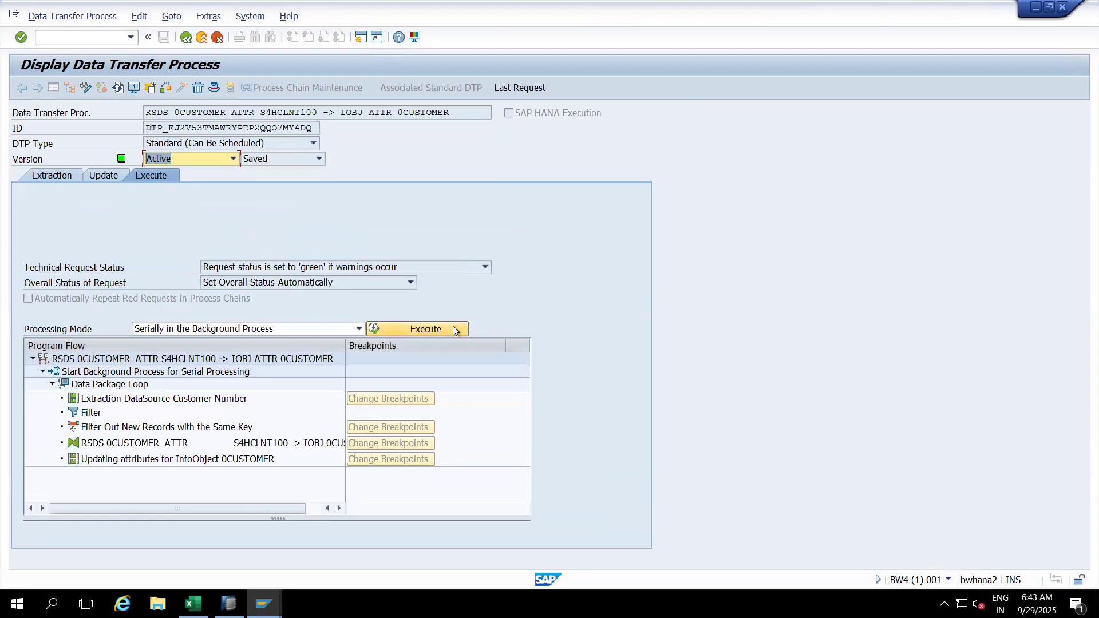
Step: Glance at HANA Studio, return to the SAP GUI DTP display, and enter /oRSMNG
click(229, 603)
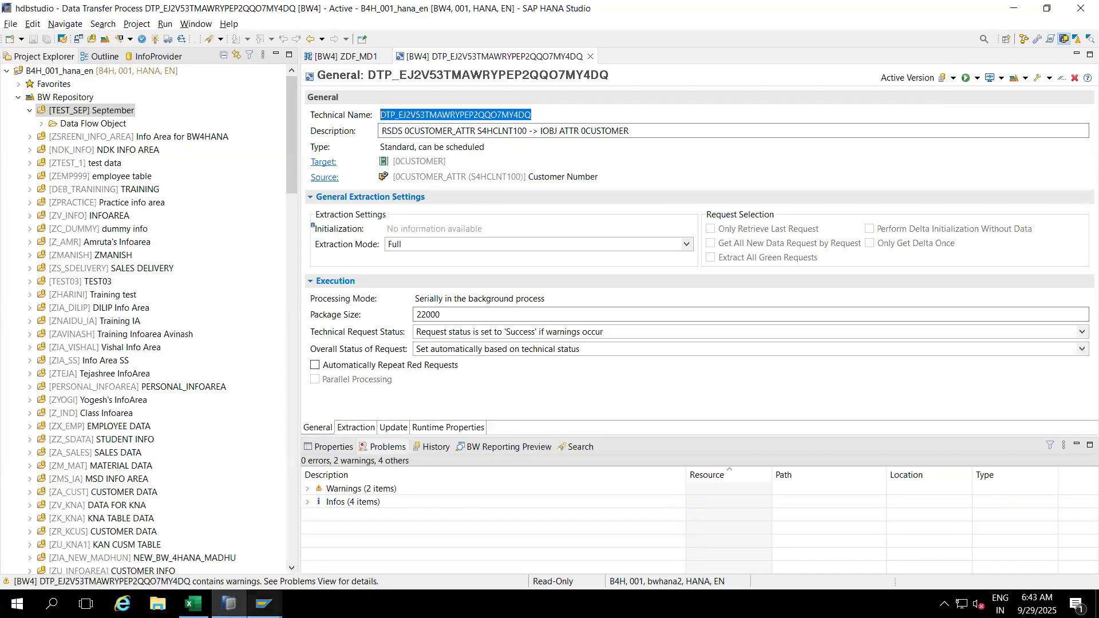
mouse_move(264, 603)
click(307, 538)
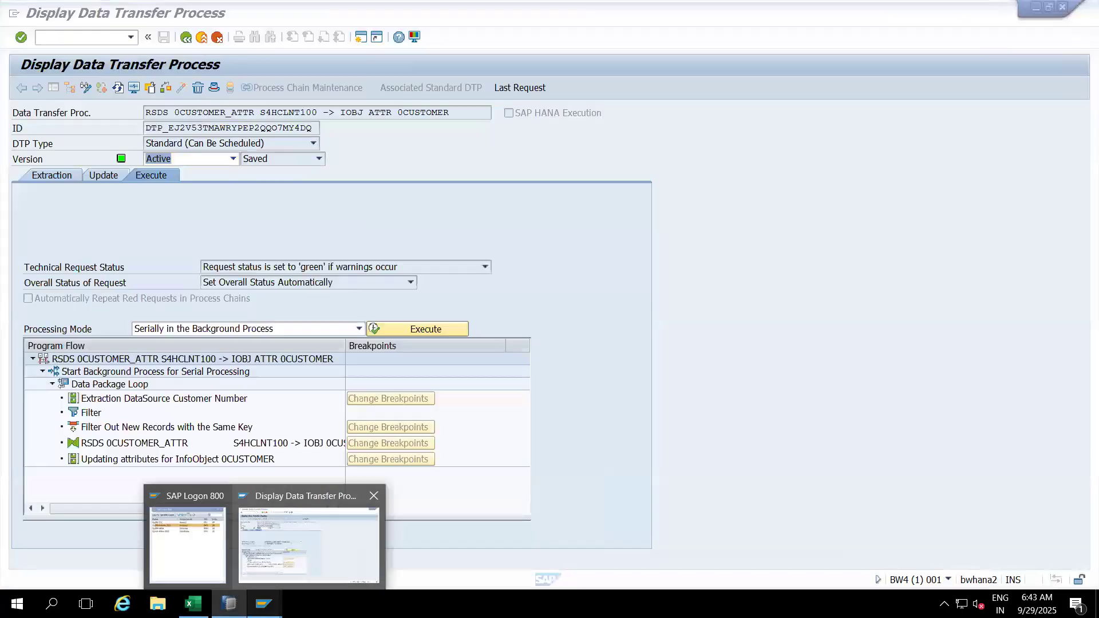
click(96, 37)
text(/)
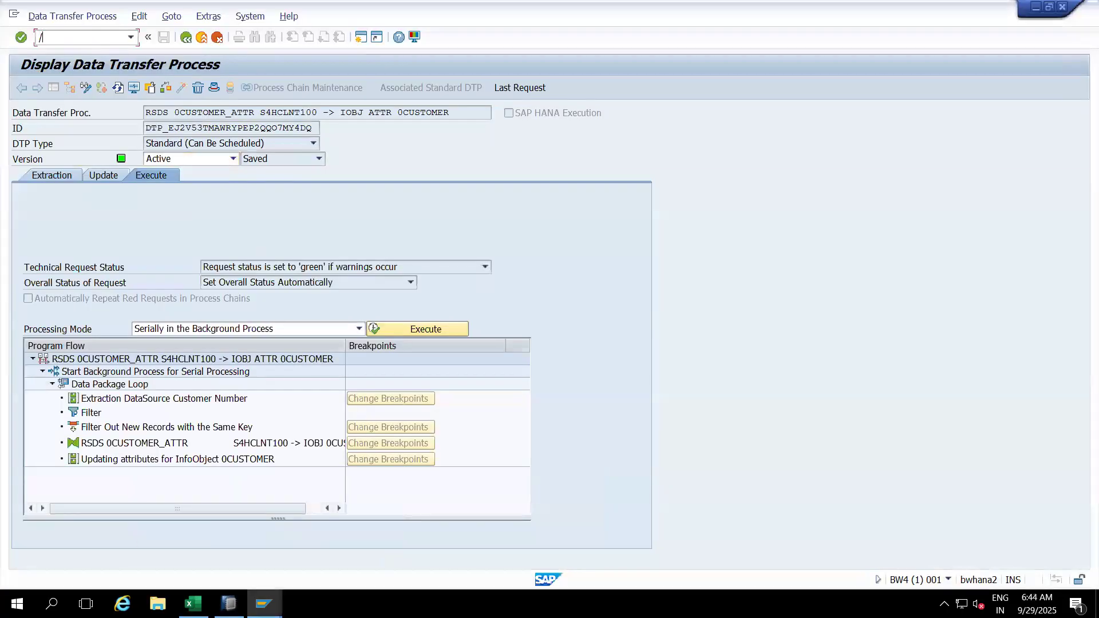
text(oRSMNG)
Step: Open RSMNG in a new session and execute it for characteristic 0CUSTOMER
key(Return)
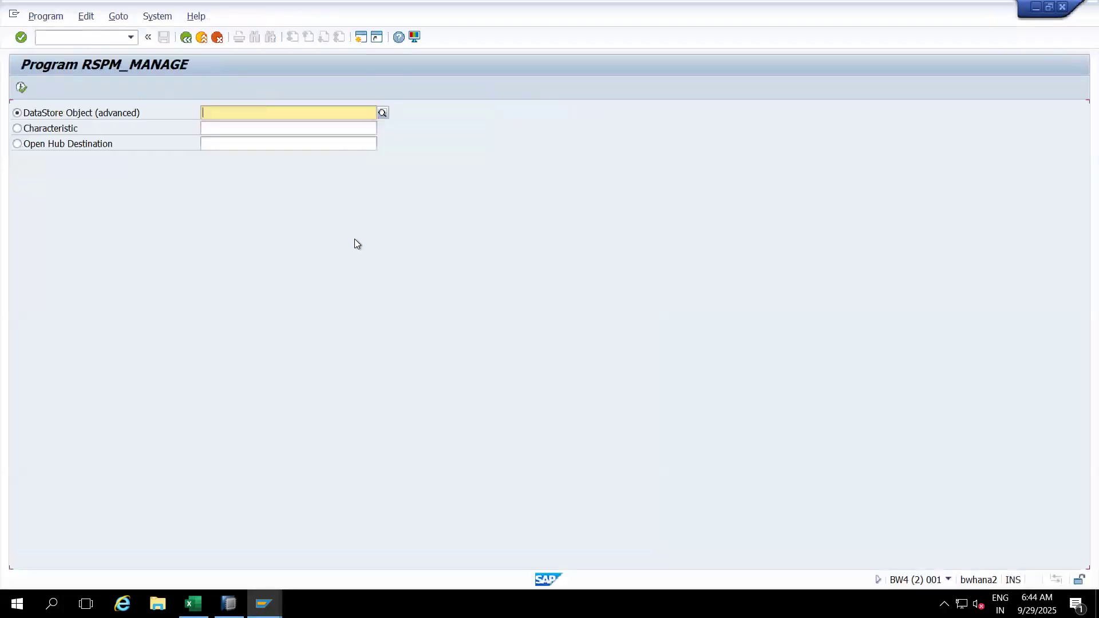
click(949, 577)
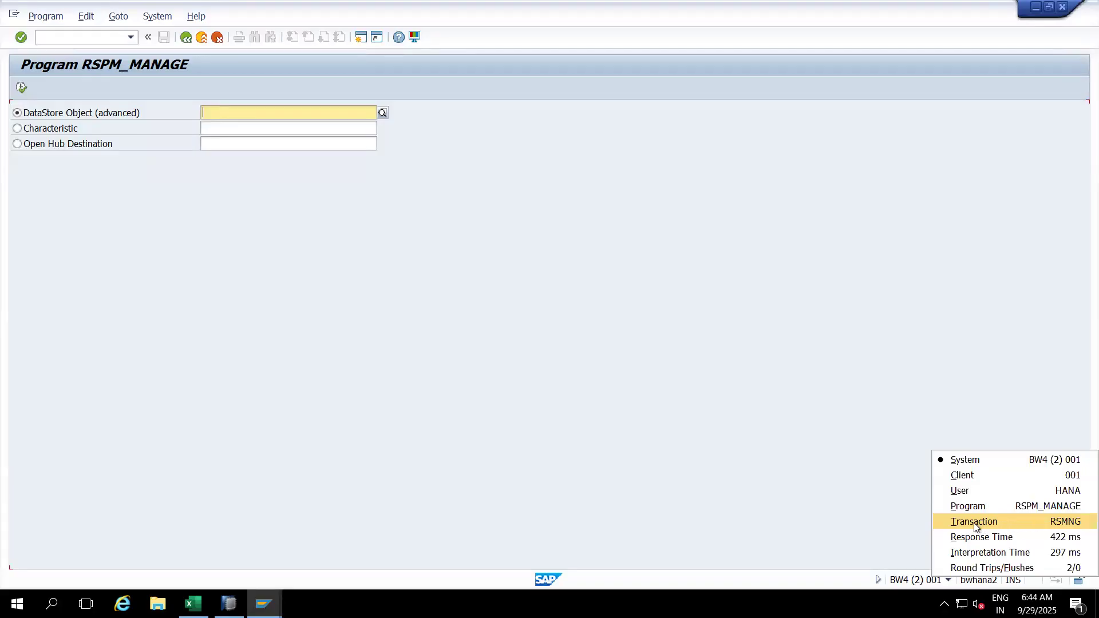
click(781, 438)
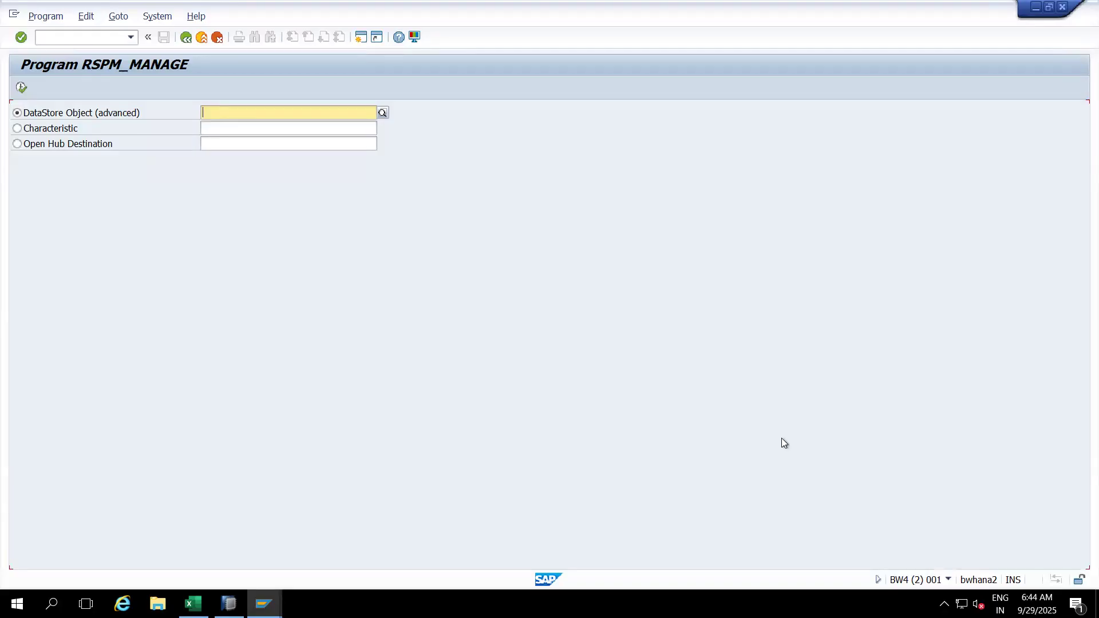
click(17, 131)
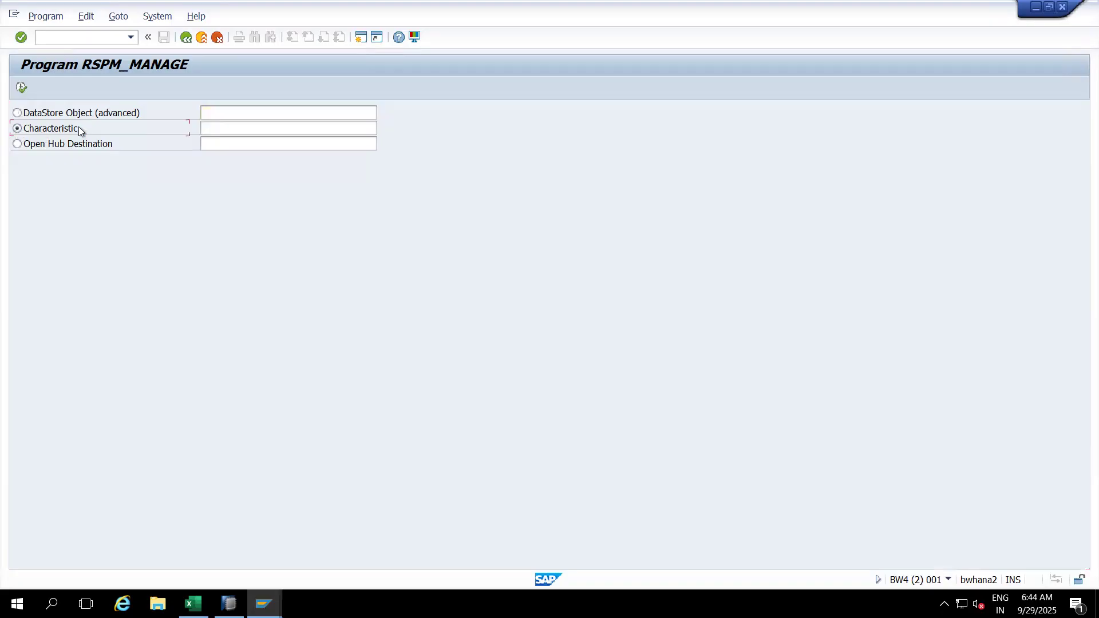
click(211, 129)
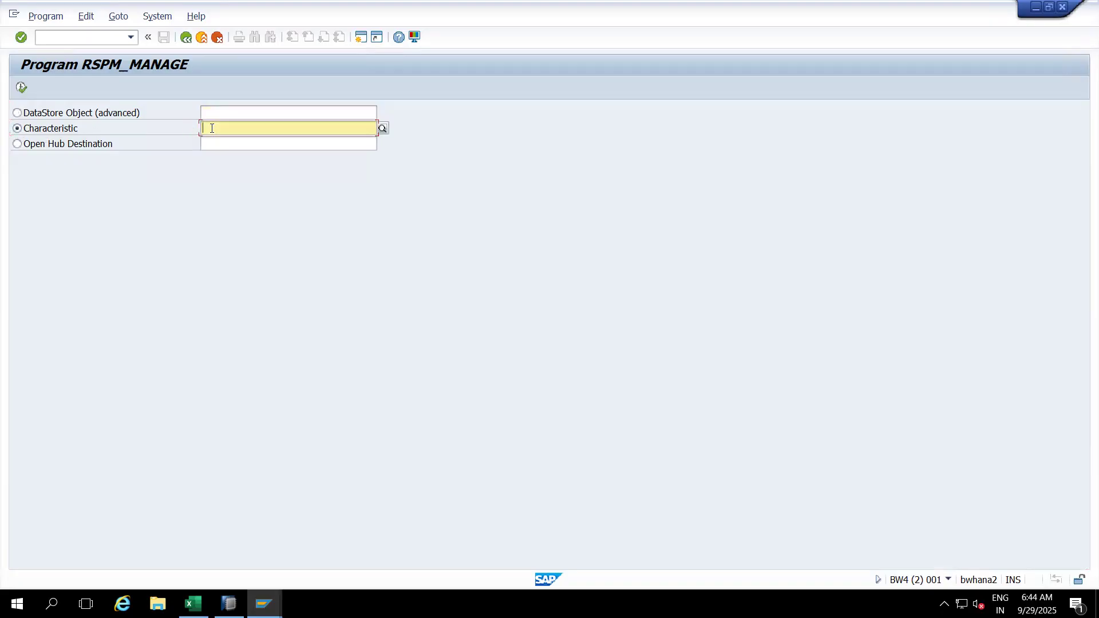
text(0CUSTOMER)
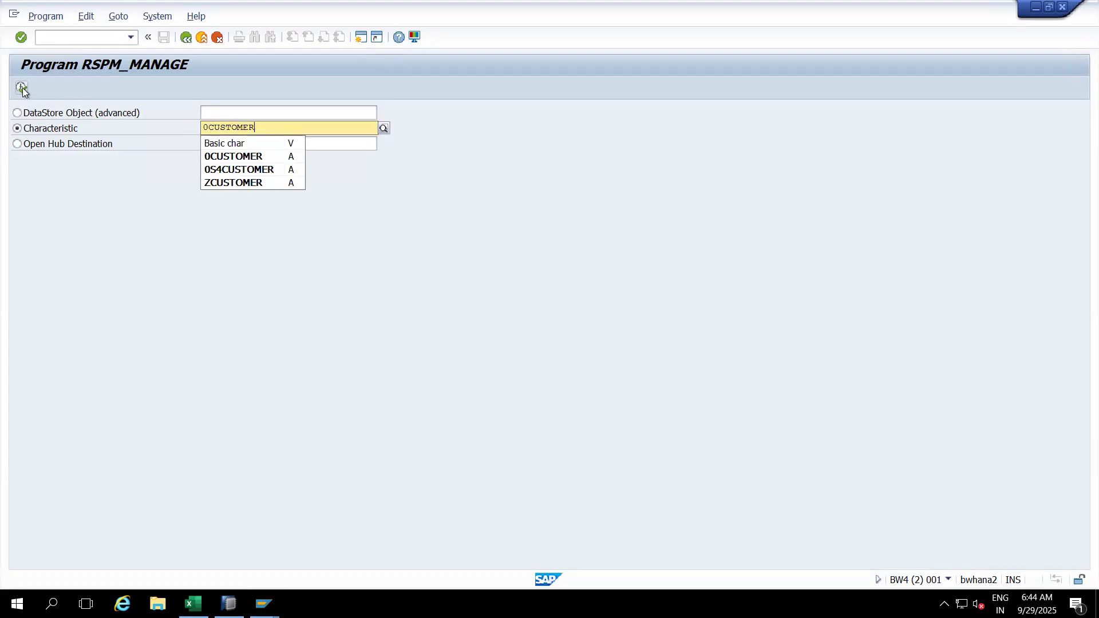
click(22, 87)
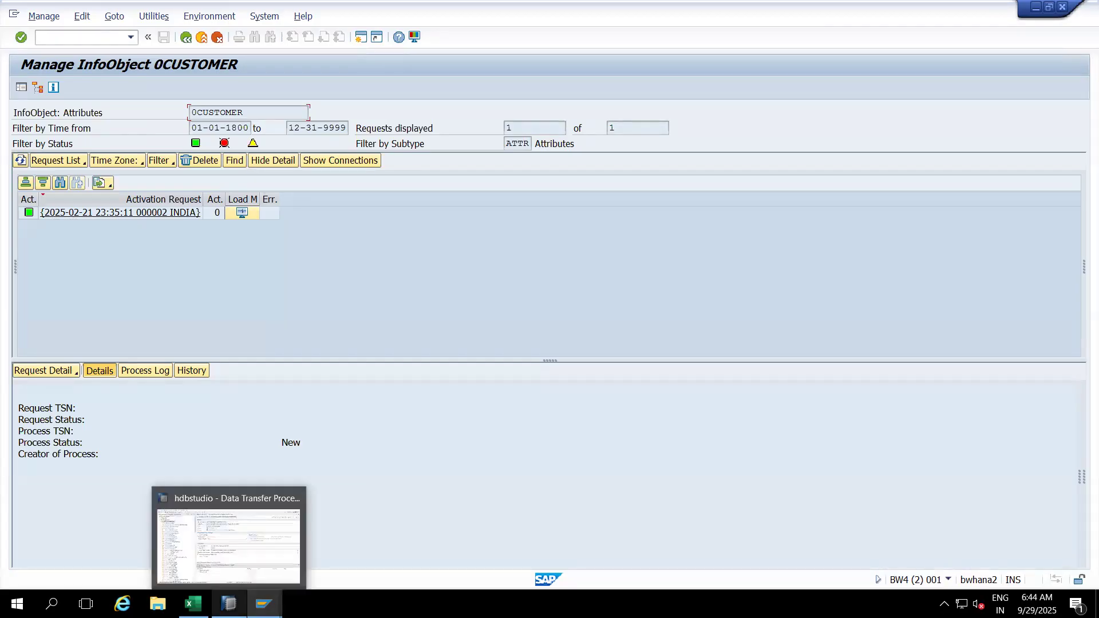
Step: Run the 0CUSTOMER_ATTR-to-0CUSTOMER DTP in the background from HANA Studio, then preview SAP GUI windows
click(229, 603)
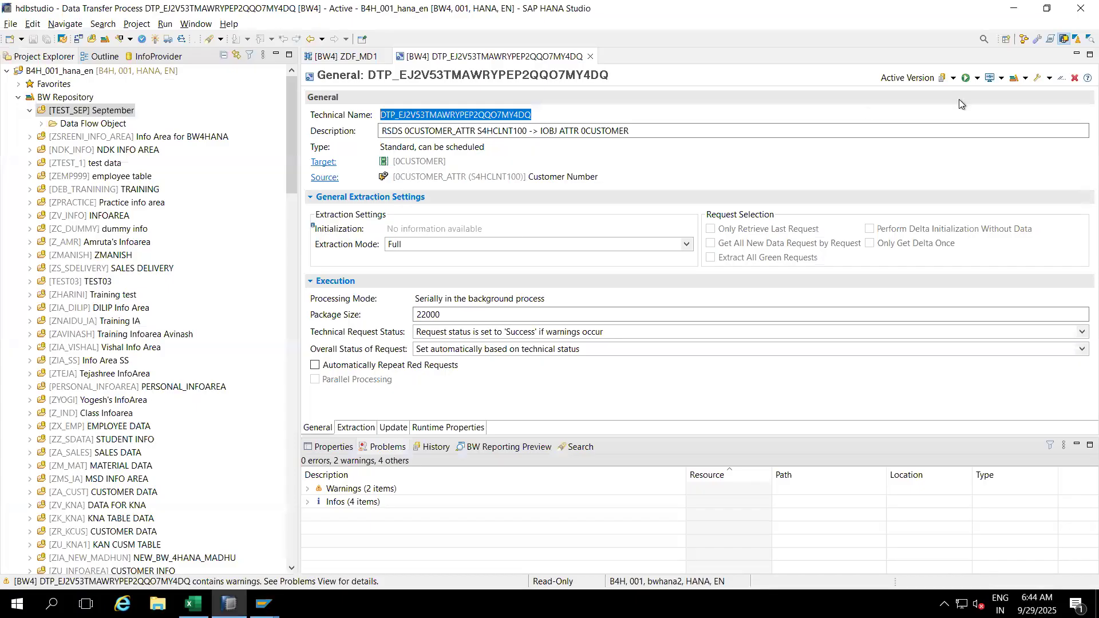
click(977, 78)
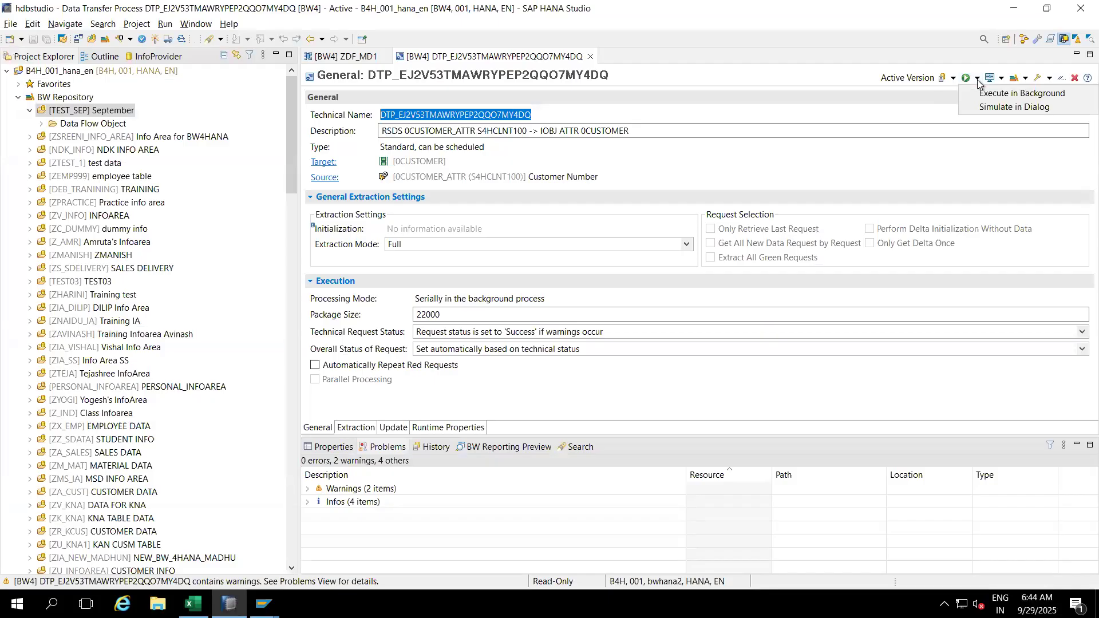
click(990, 95)
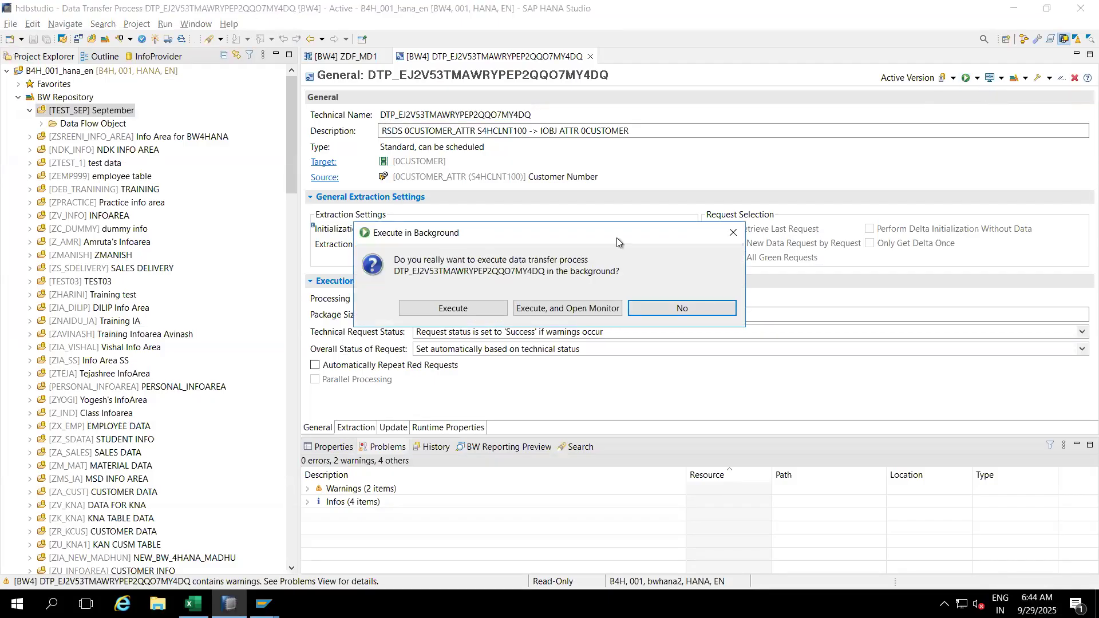
click(484, 307)
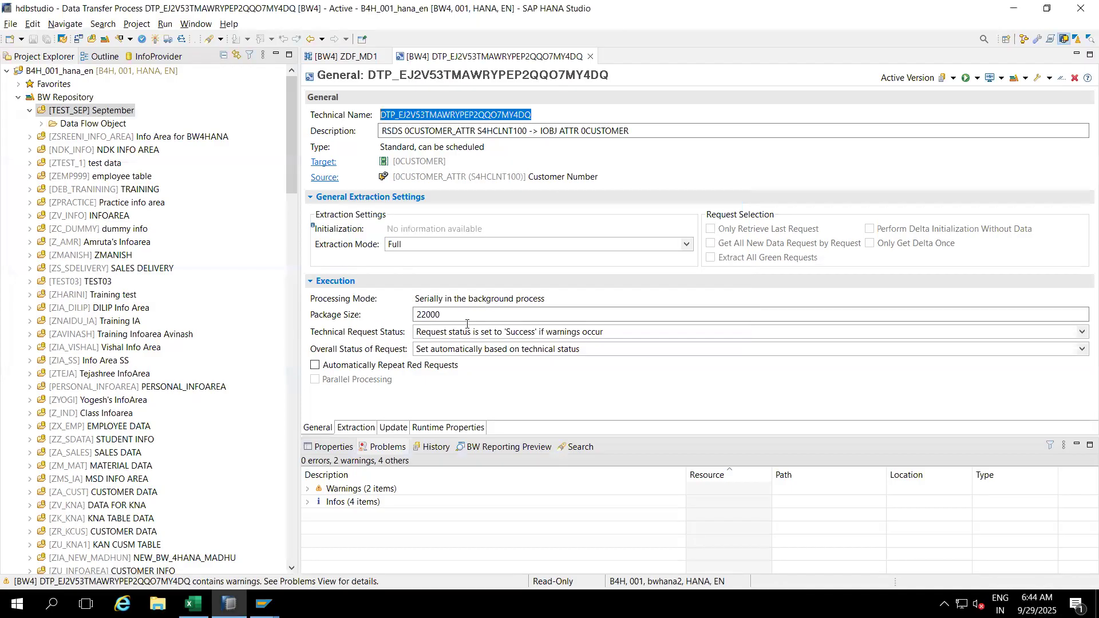
click(263, 604)
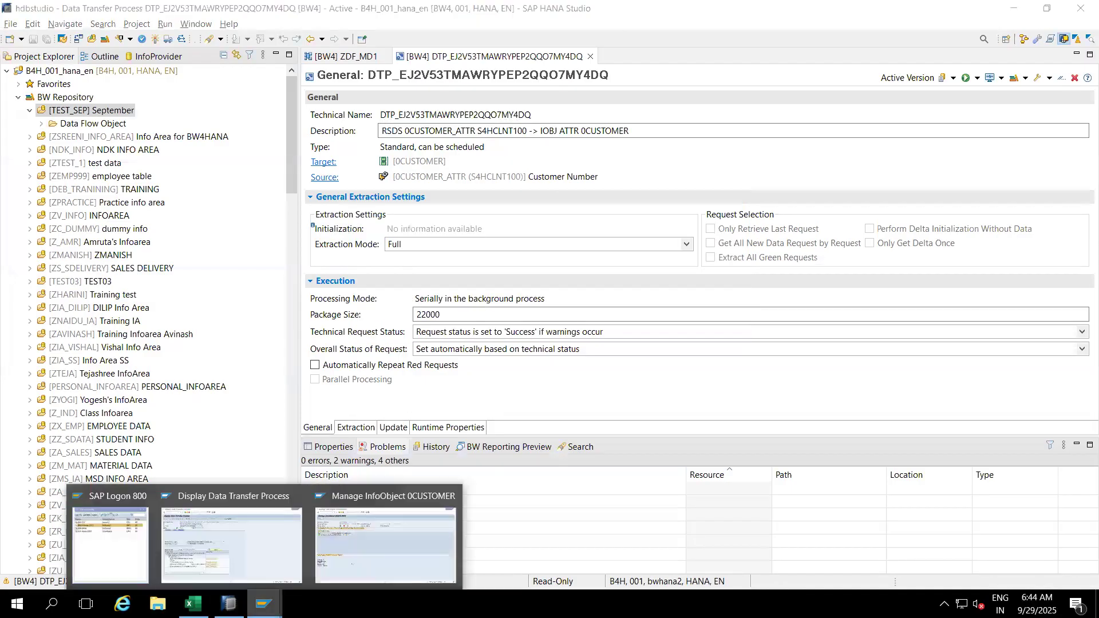
Step: Refresh the 0CUSTOMER request list until the 2025-09-29 request shows green with 201 records
click(356, 504)
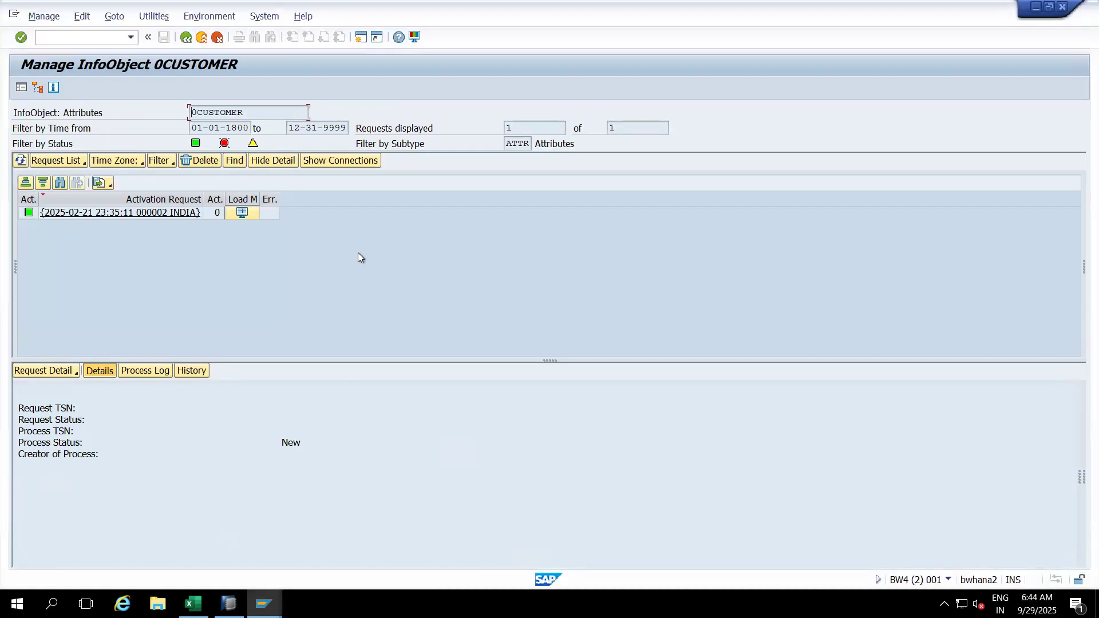
click(20, 161)
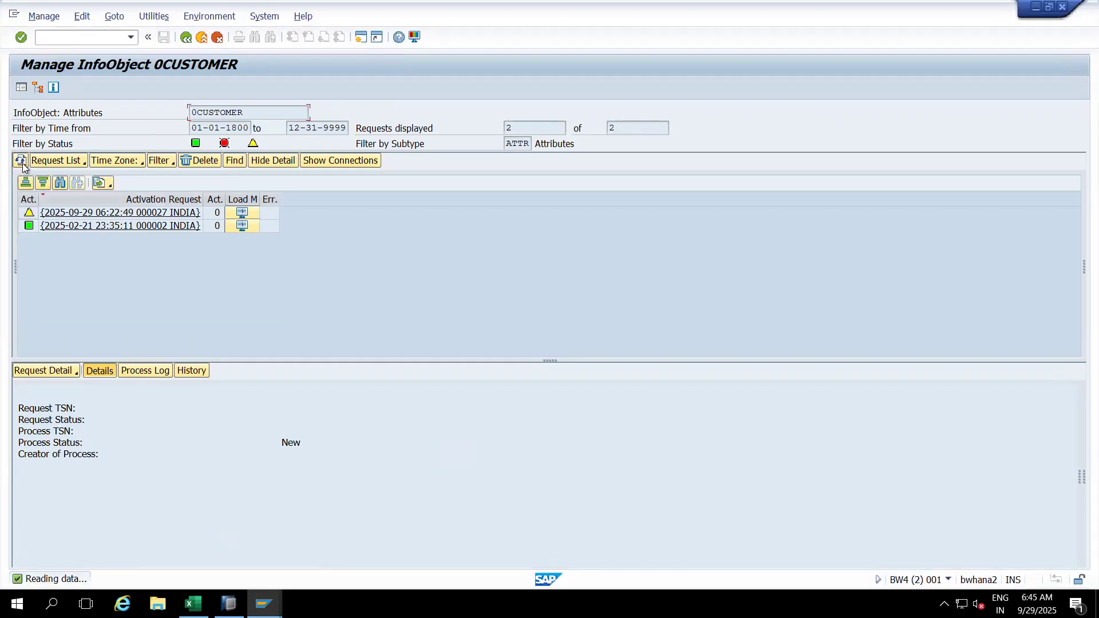
click(20, 162)
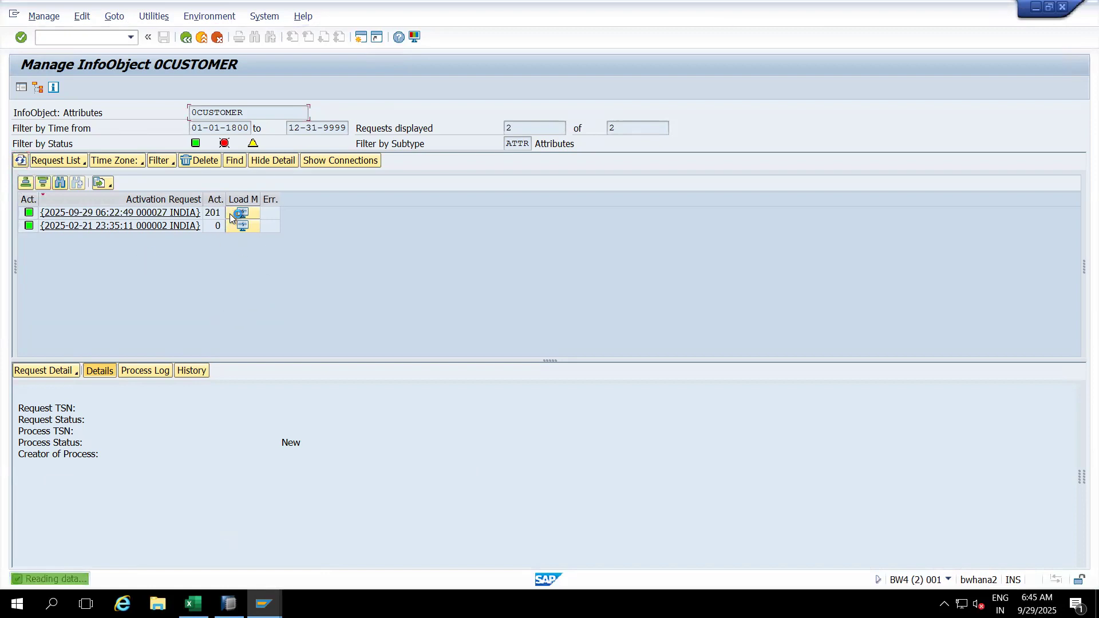
click(210, 213)
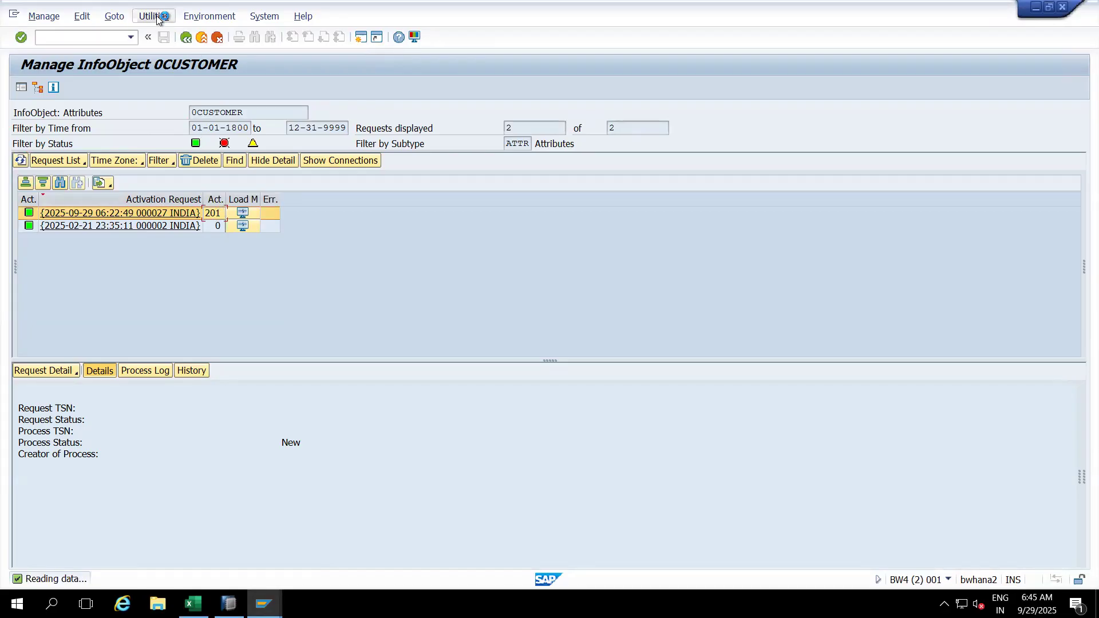
drag(519, 133, 496, 131)
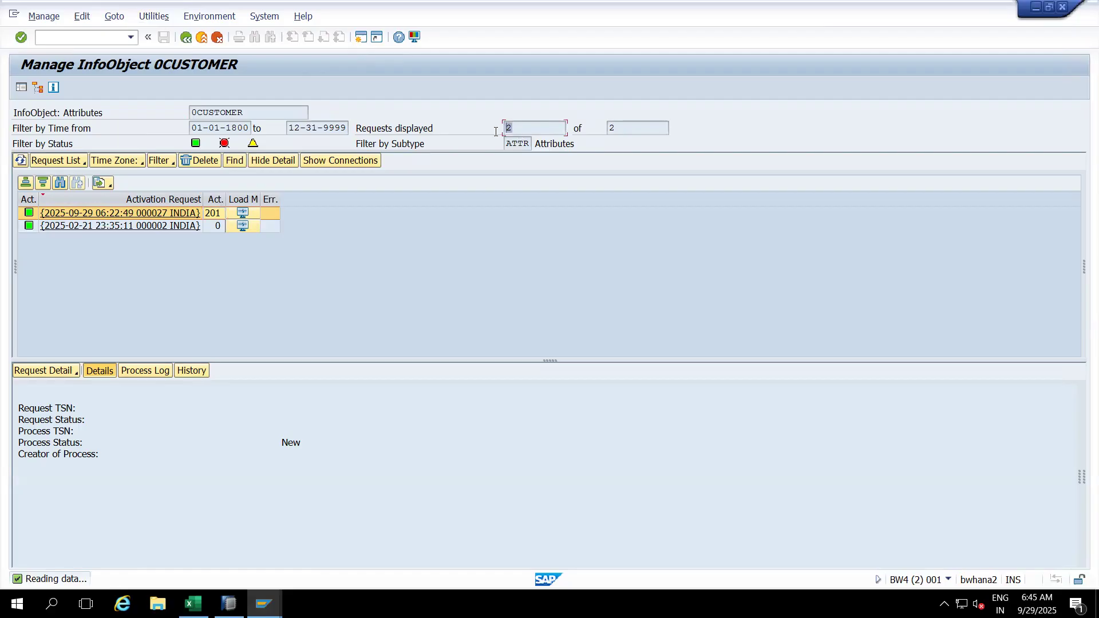
click(270, 226)
click(270, 215)
double_click(514, 124)
click(152, 17)
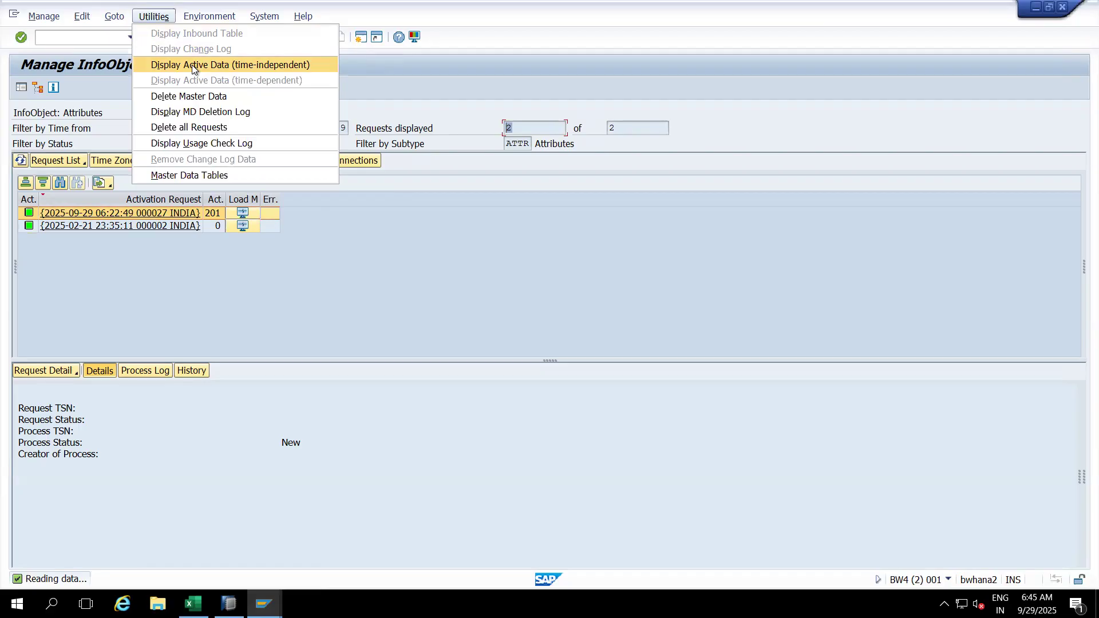
click(200, 174)
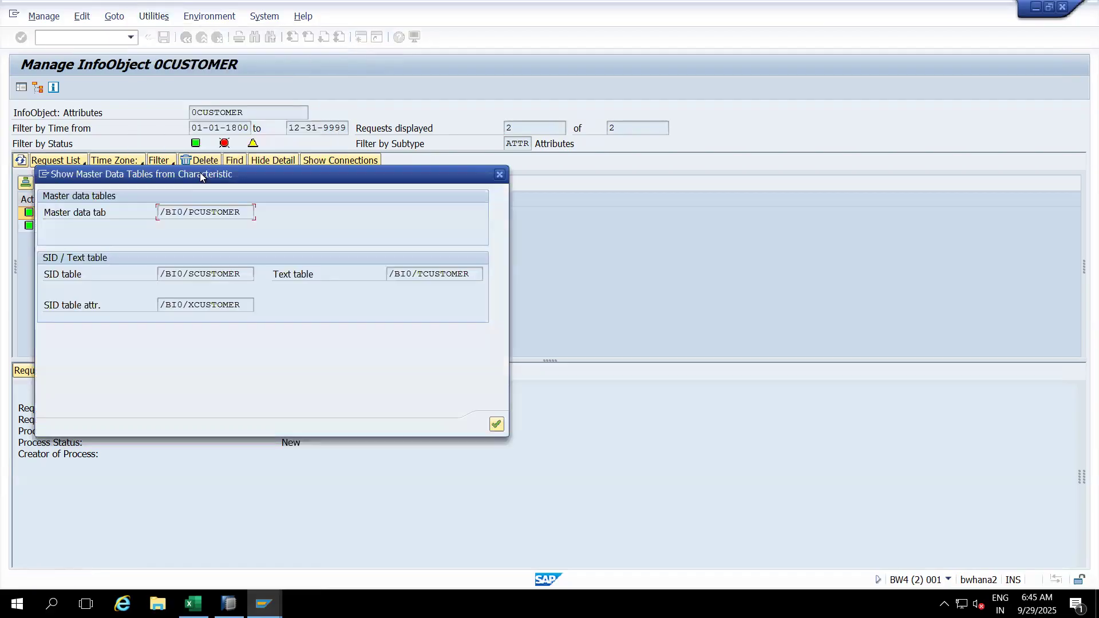
double_click(214, 213)
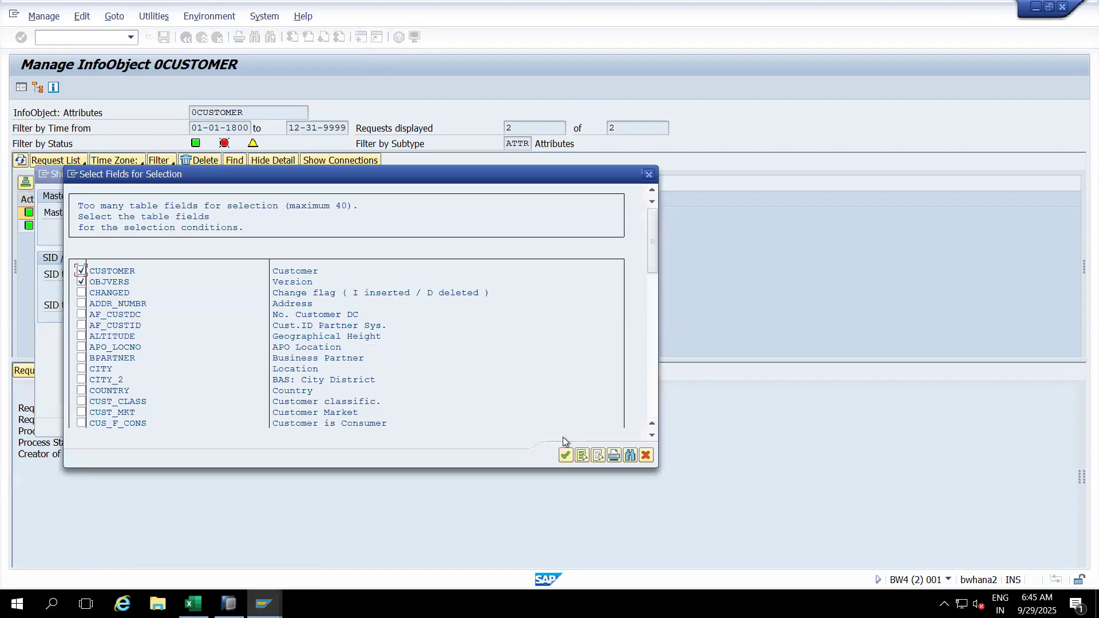
click(566, 455)
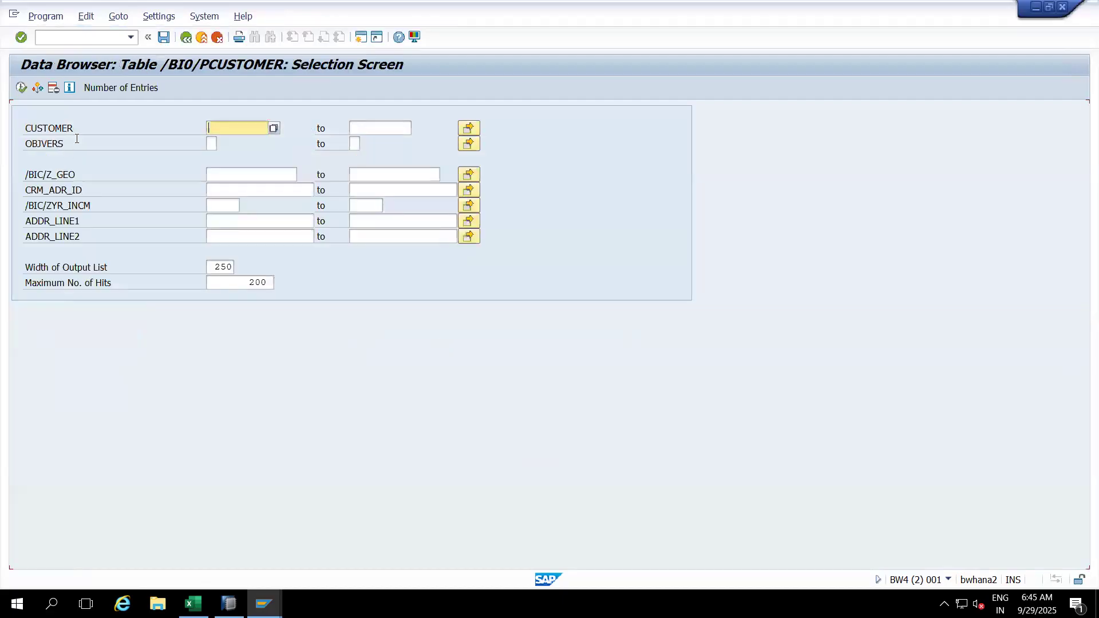
click(122, 87)
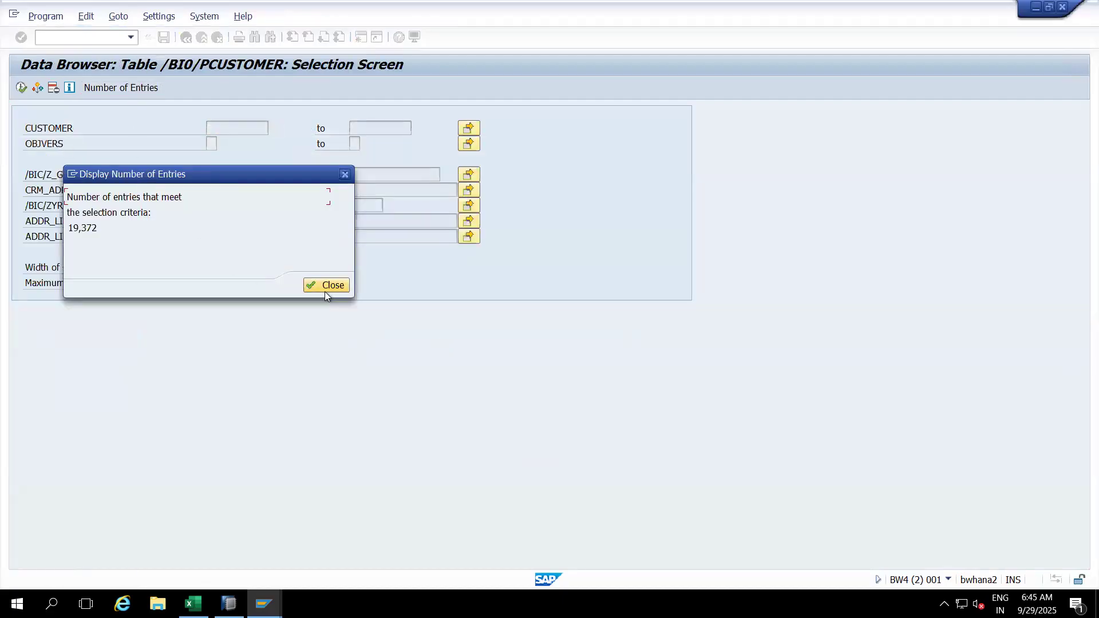
click(325, 290)
click(22, 90)
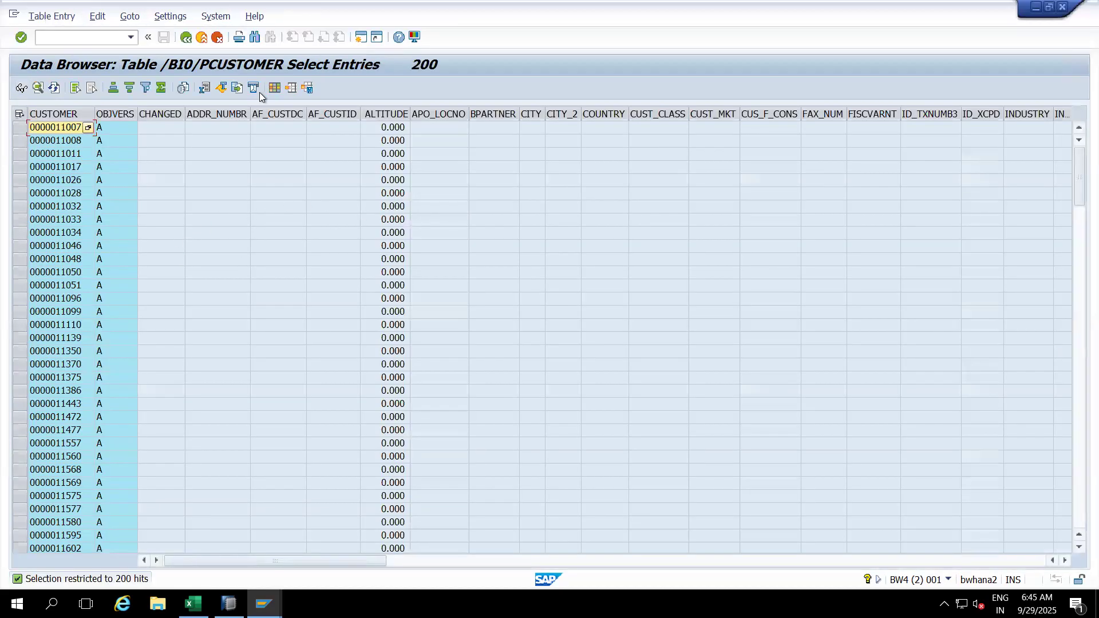
click(202, 38)
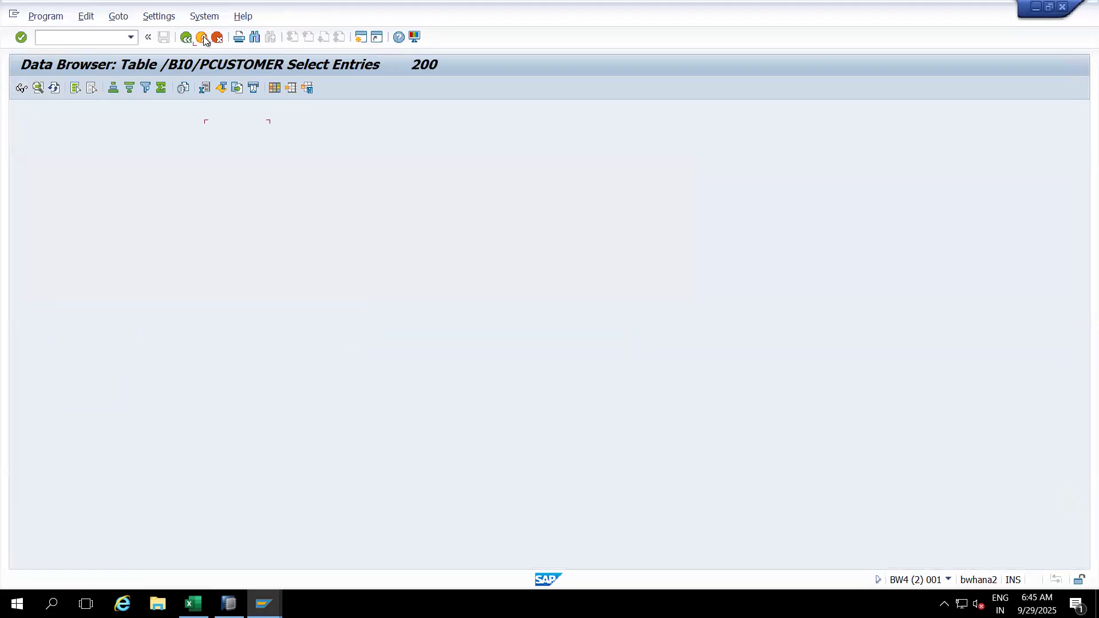
click(204, 38)
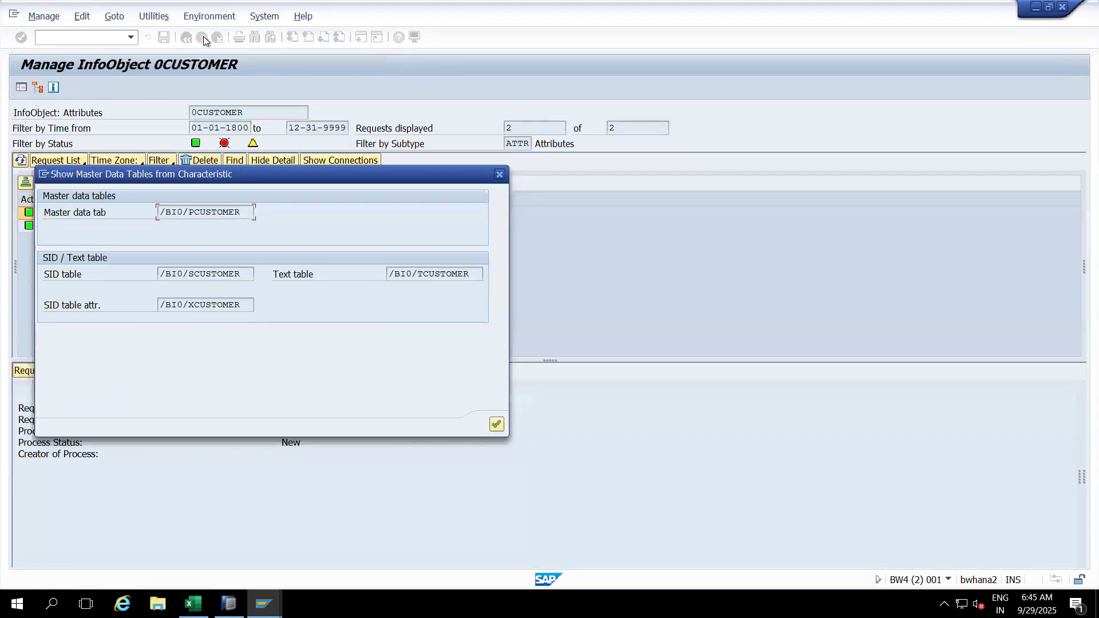
click(499, 176)
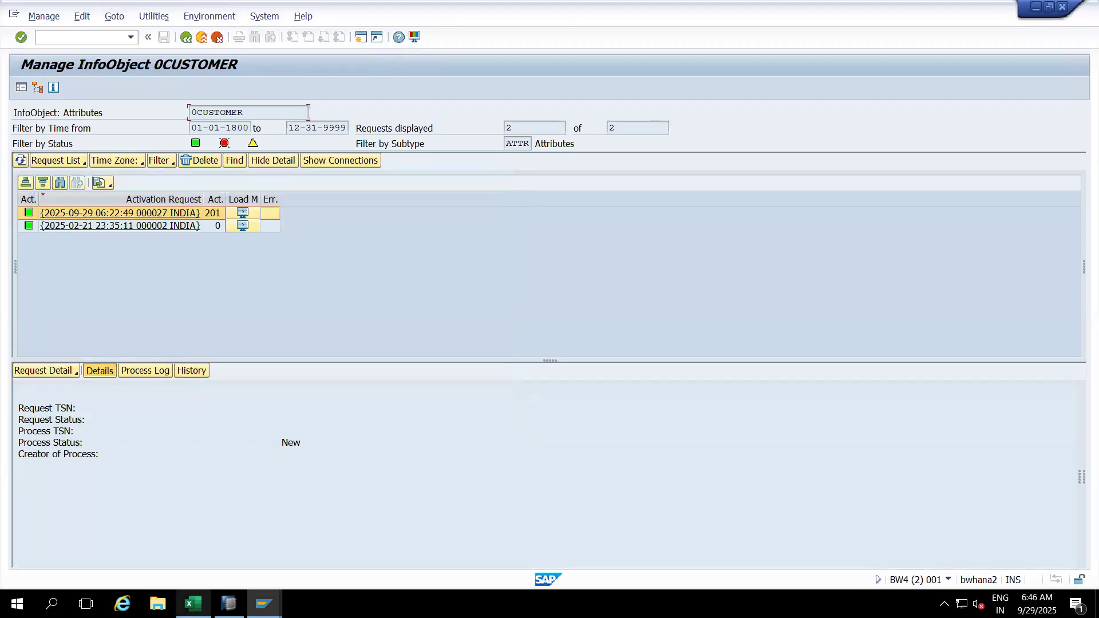
Step: Rerun the 0CUSTOMER_ATTR S4HCLNT100 → 0CUSTOMER attributes DTP from its Display Data Transfer Process screen
mouse_move(263, 603)
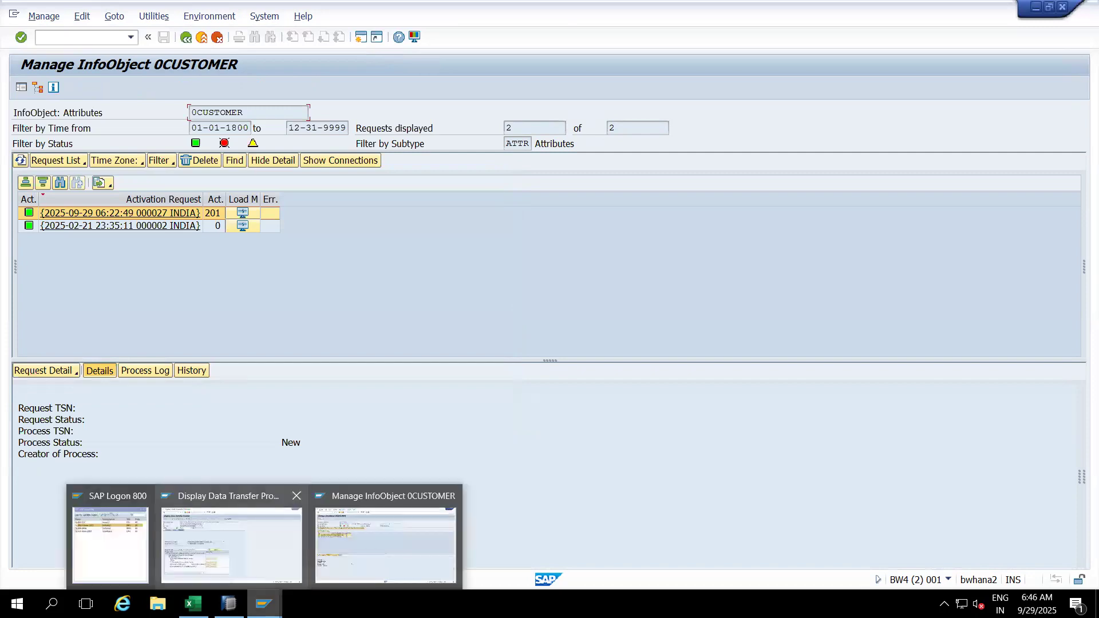
click(229, 544)
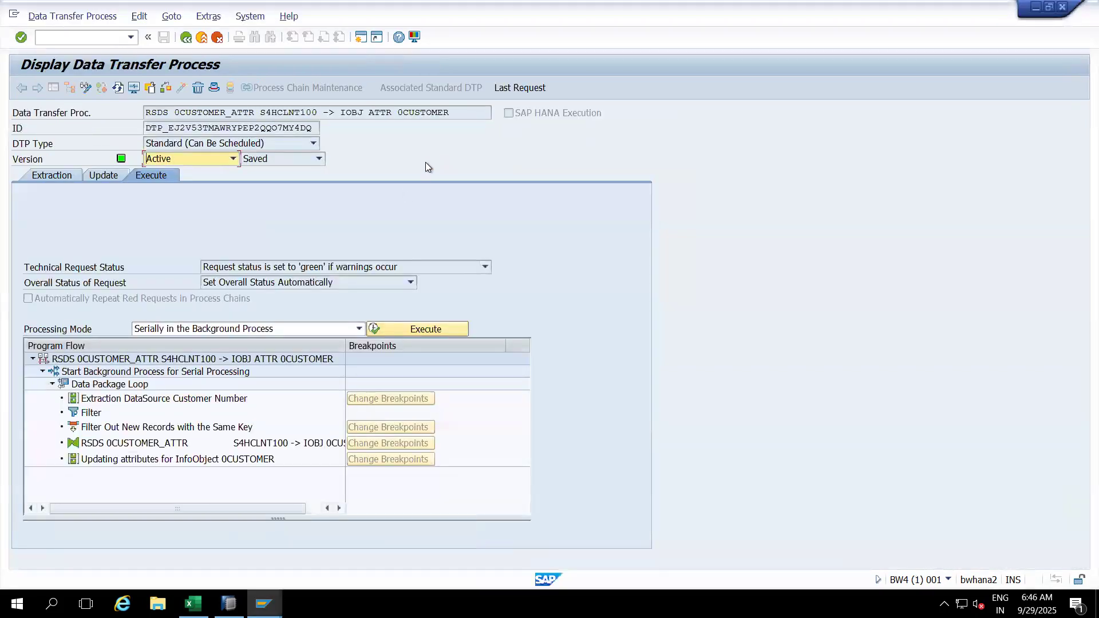
click(948, 579)
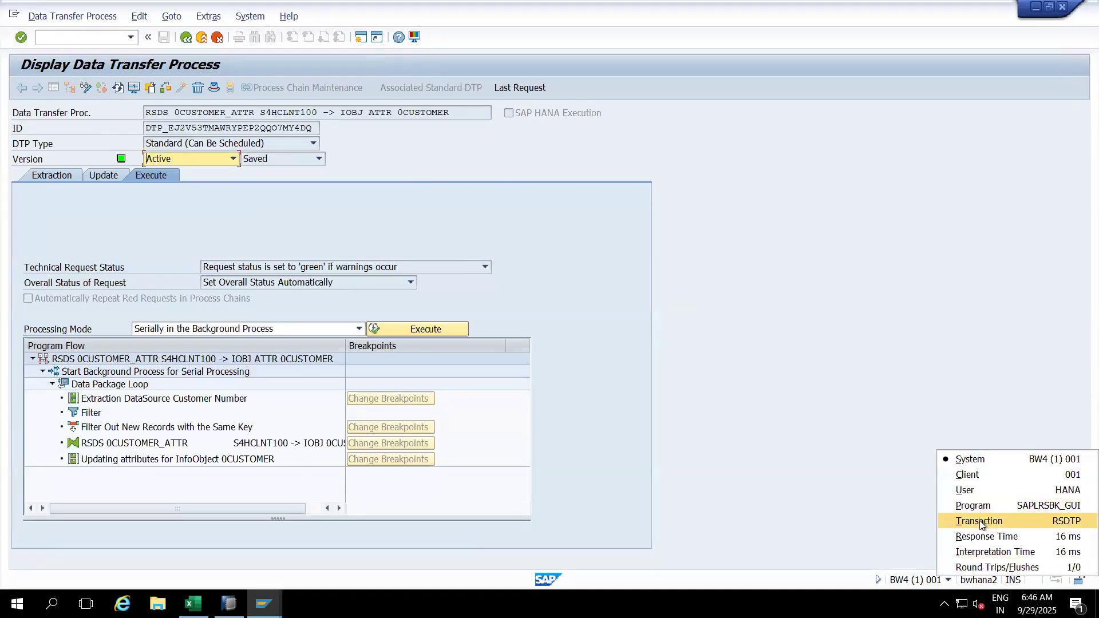
click(849, 387)
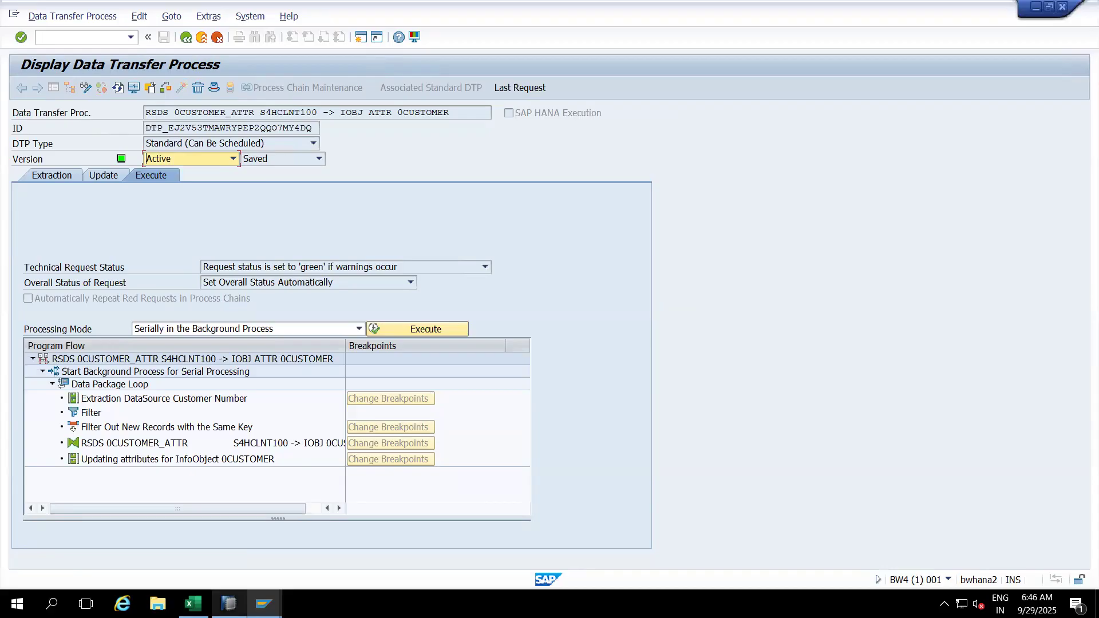
click(229, 604)
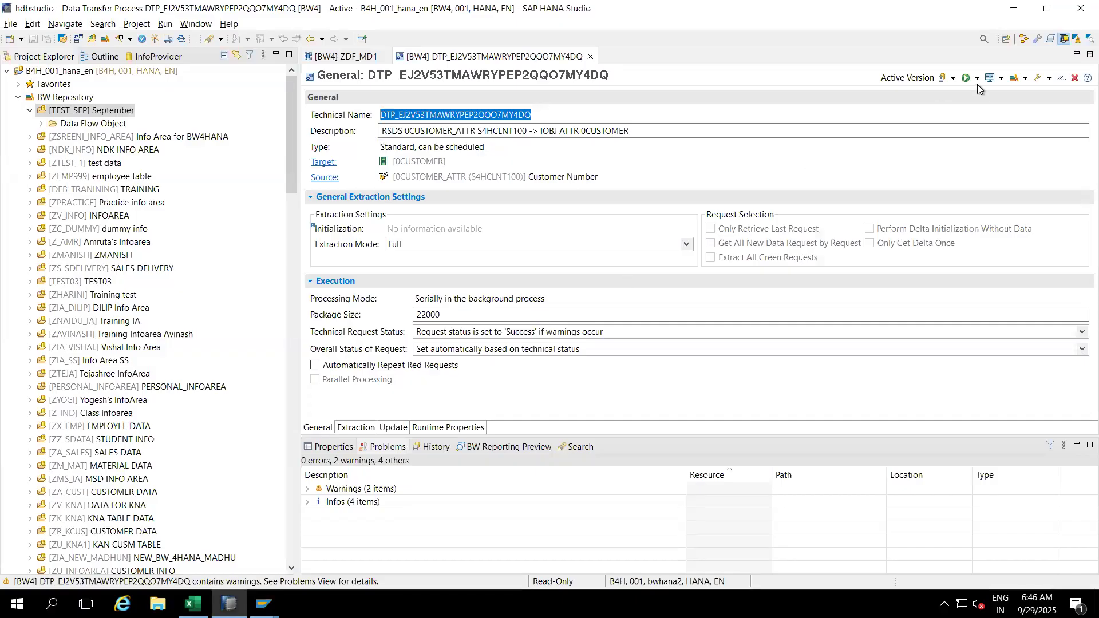
click(1013, 8)
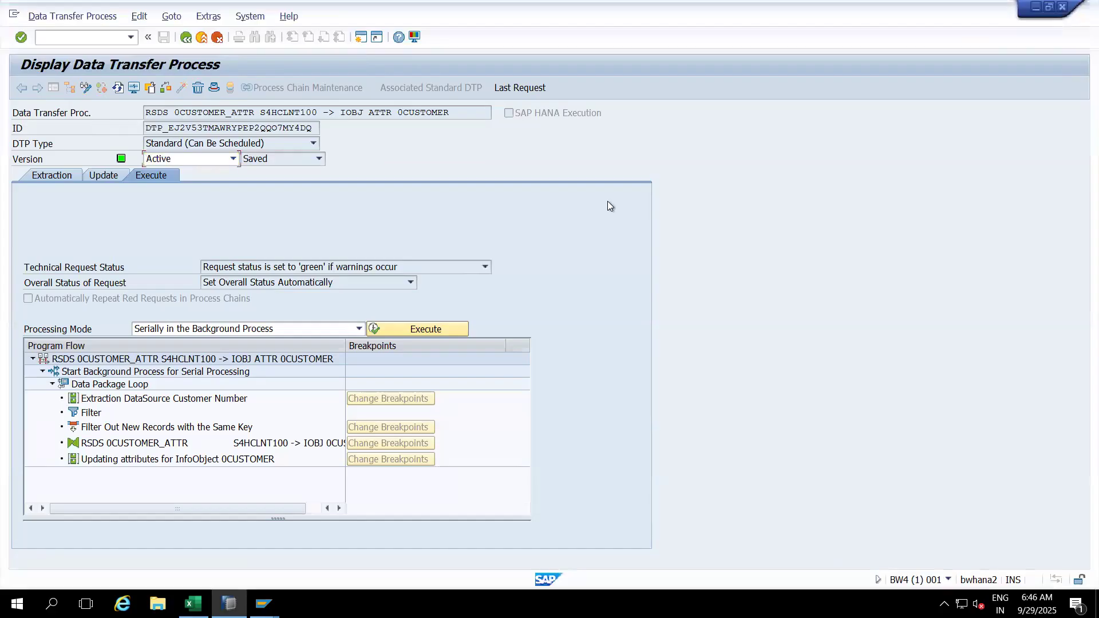
click(445, 328)
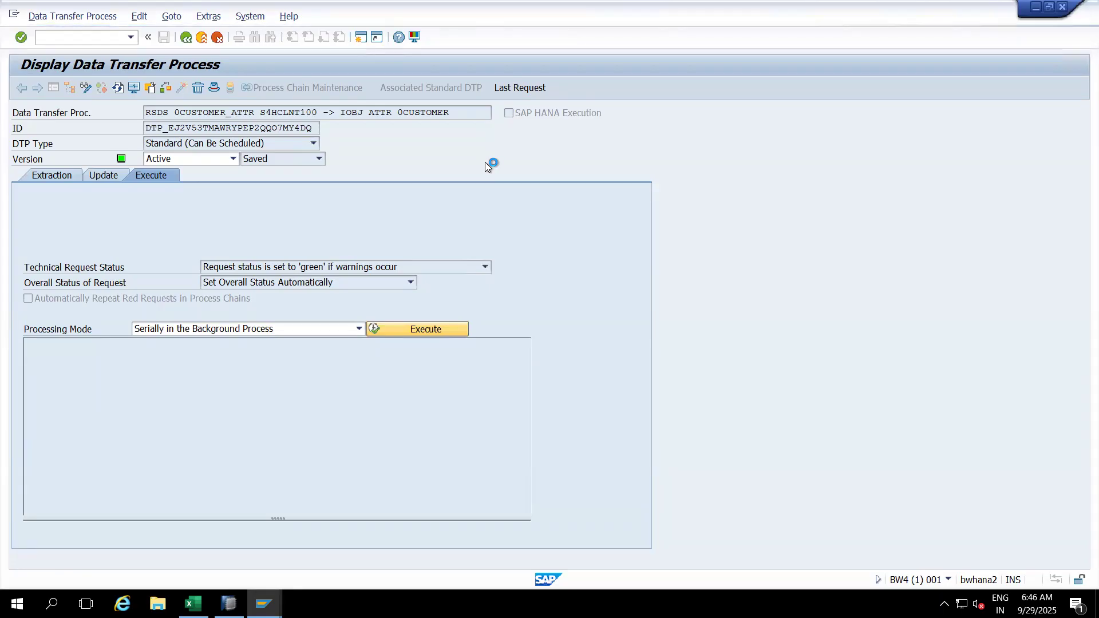
Step: Open the request monitor for the new DTP request and refresh until it turns green
click(242, 289)
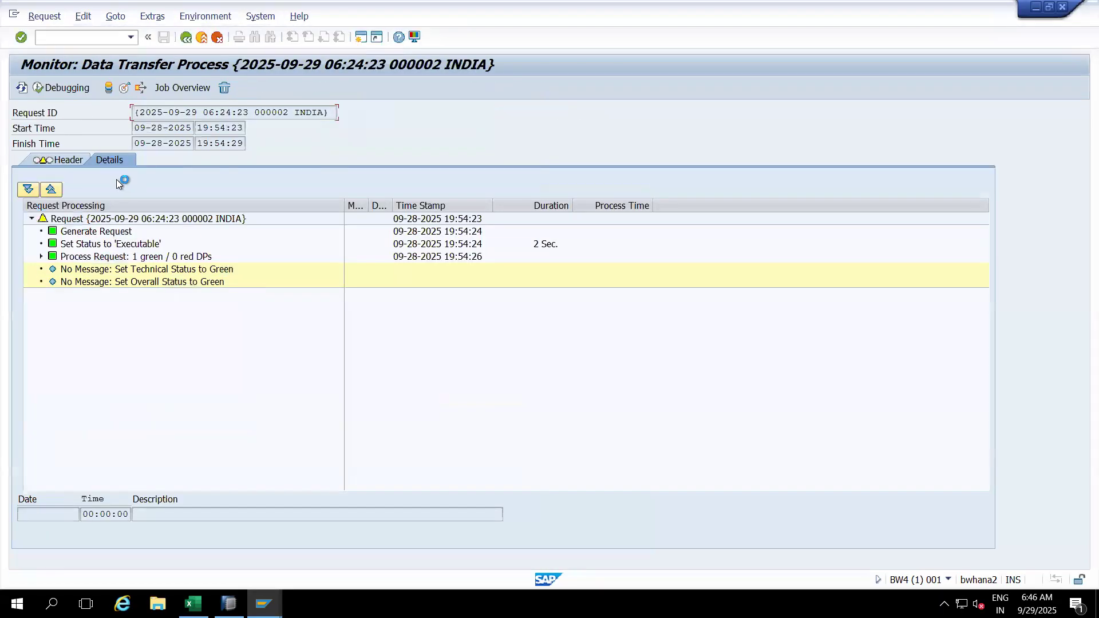
click(21, 88)
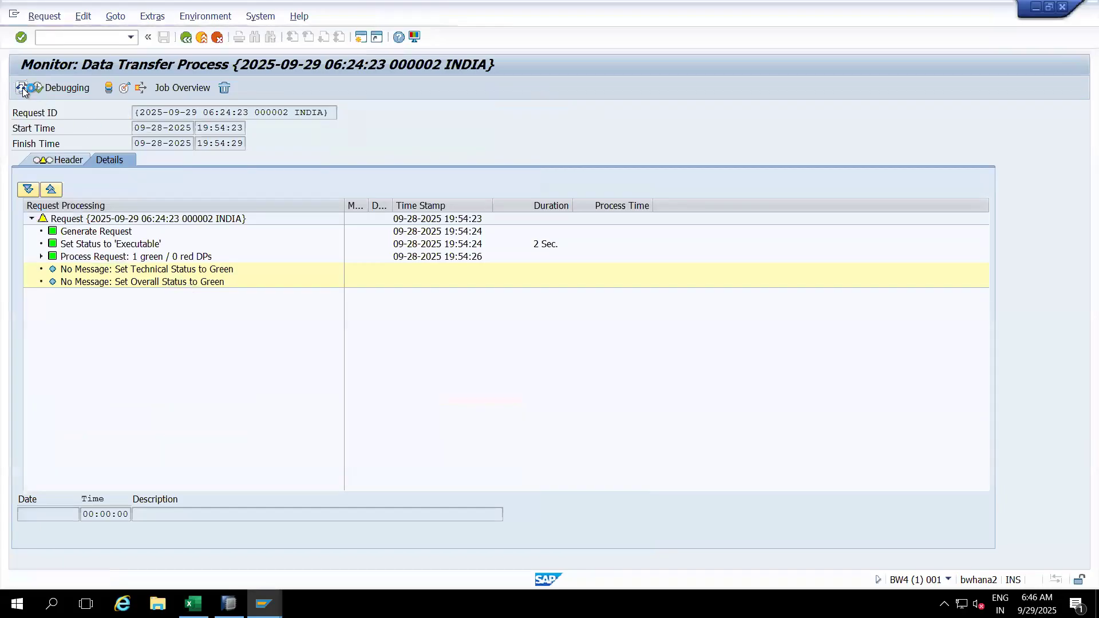
click(21, 88)
click(21, 89)
click(21, 88)
click(22, 89)
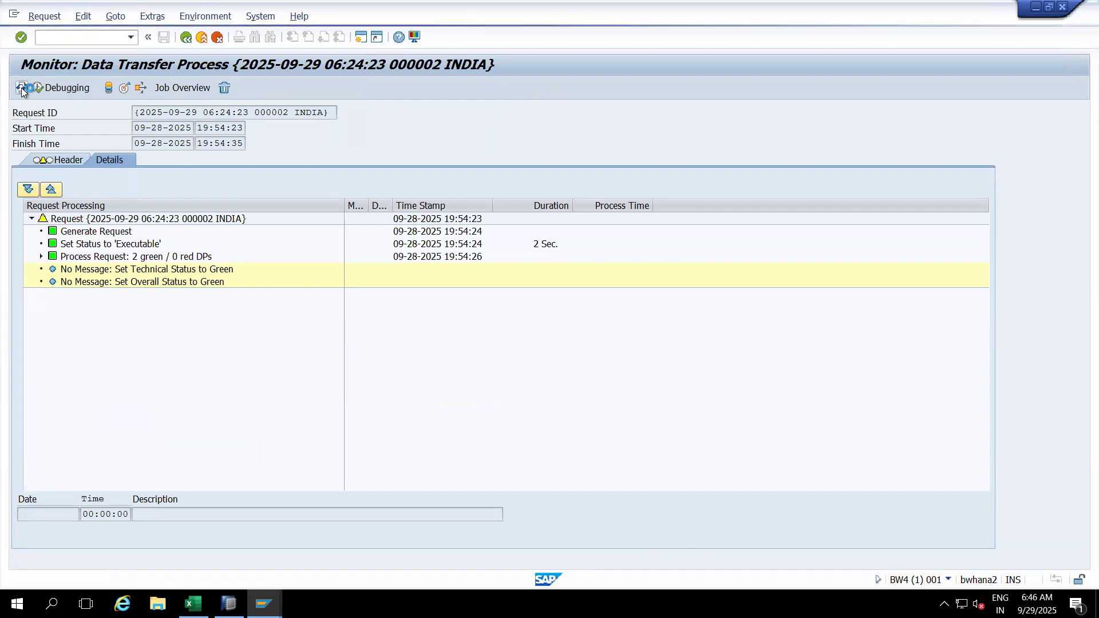
click(22, 90)
Step: Expand Process Request to confirm Data Package 1 holds 201 records
click(43, 257)
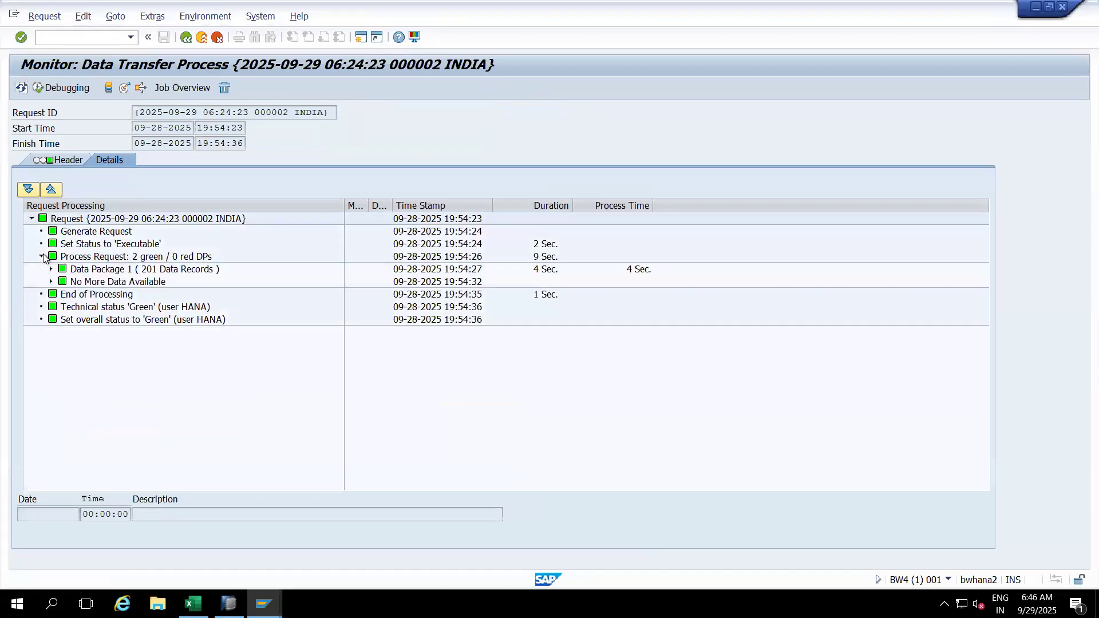
click(136, 272)
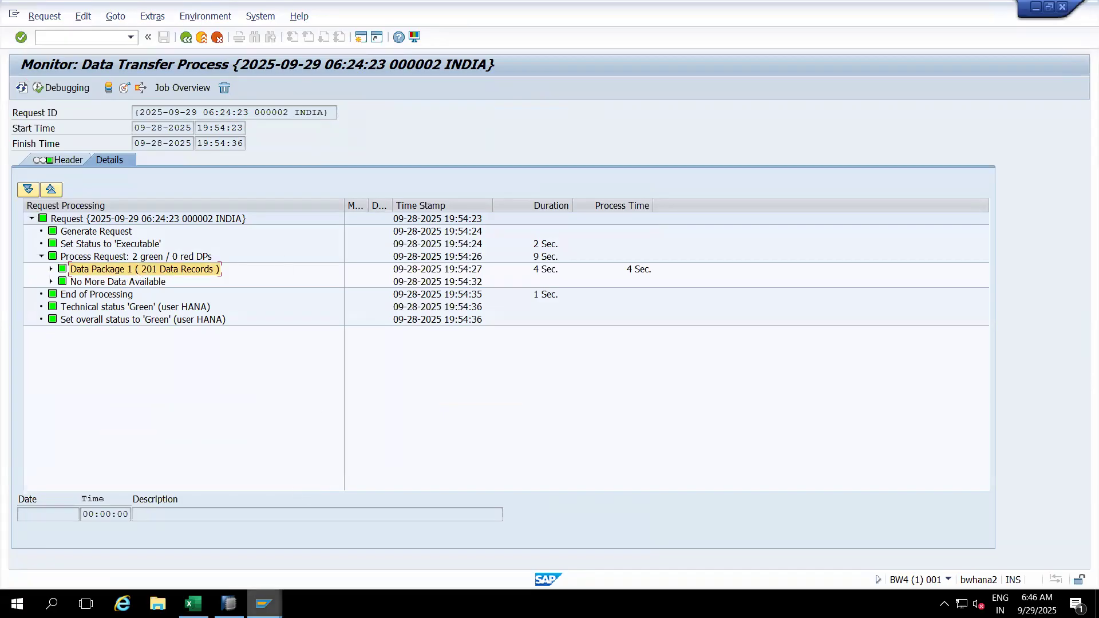
mouse_move(263, 603)
click(255, 513)
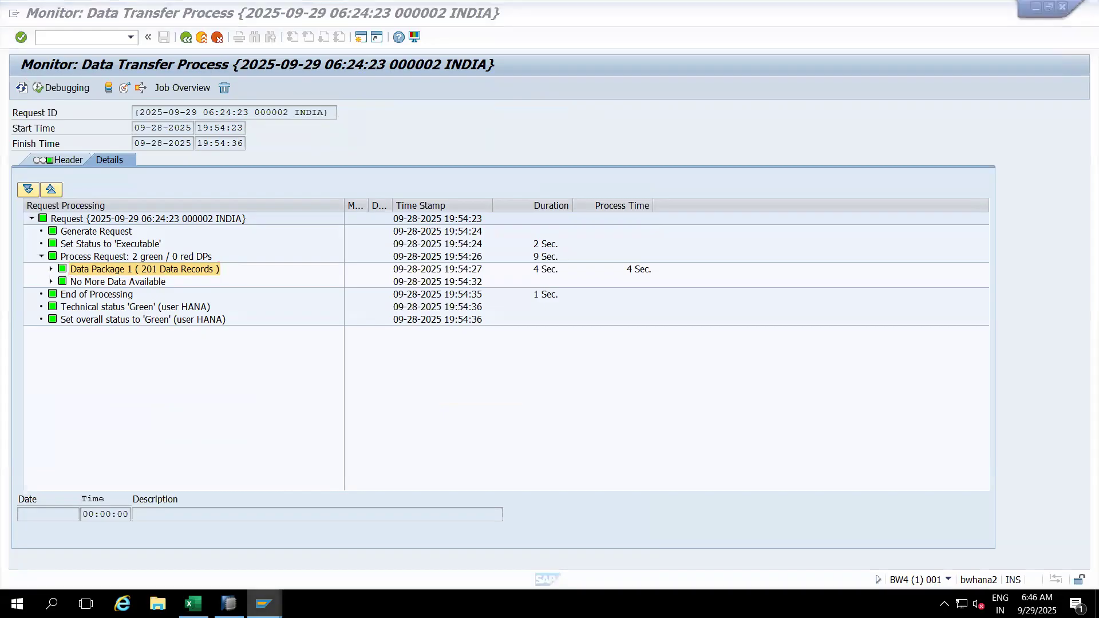
Step: Reload 0CUSTOMER's request list, widen the Act. column, and bring up actions for the 201-record request
mouse_move(263, 604)
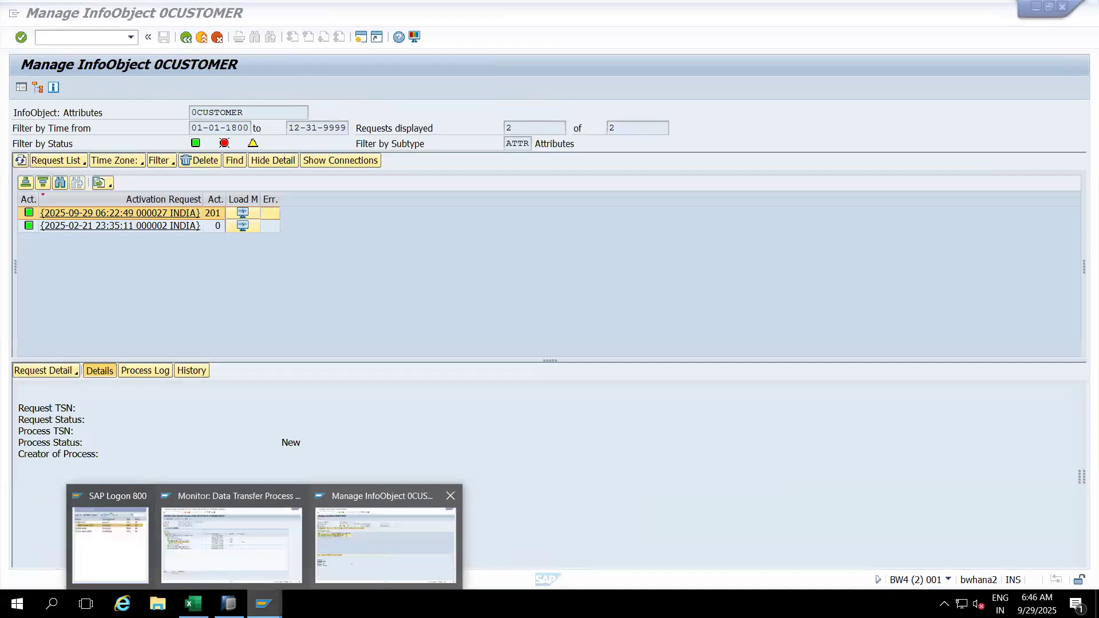
click(386, 544)
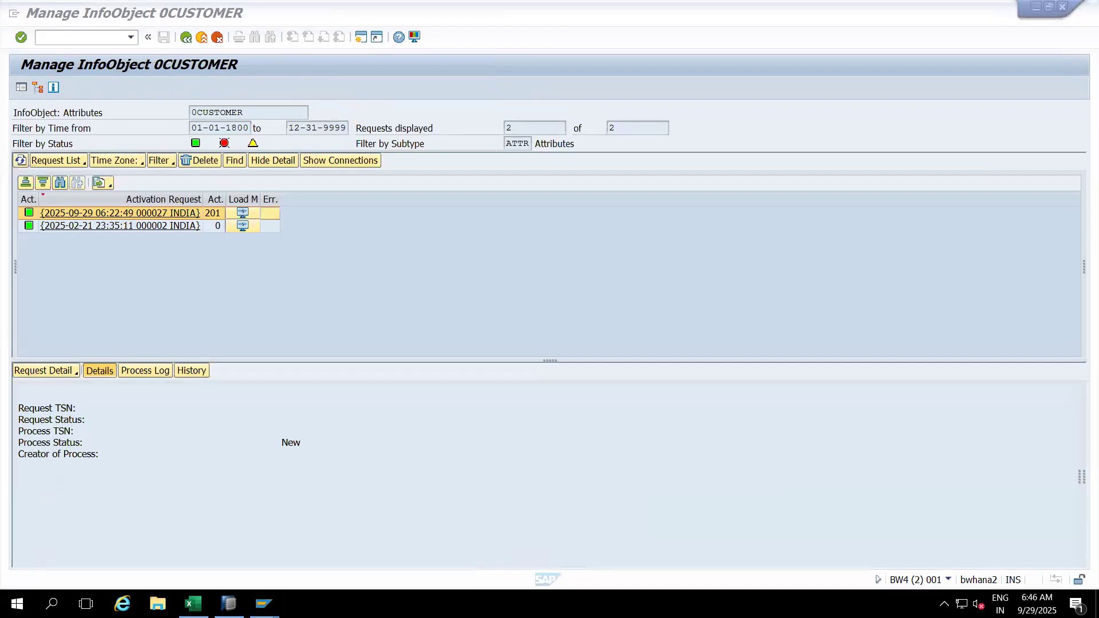
click(22, 160)
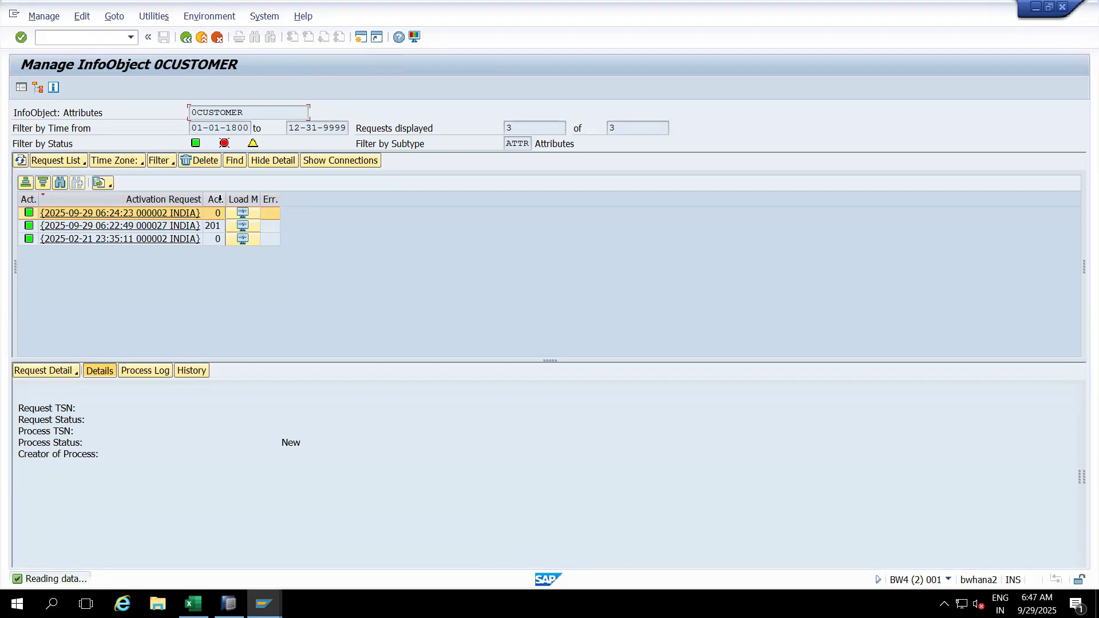
drag(226, 197, 251, 198)
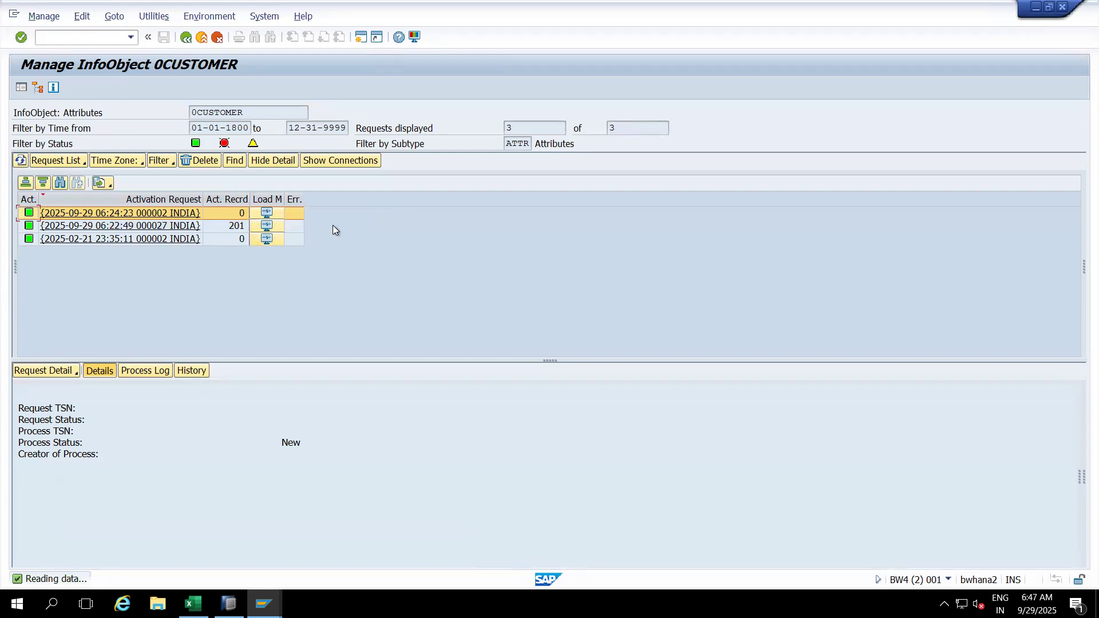
right_click(228, 227)
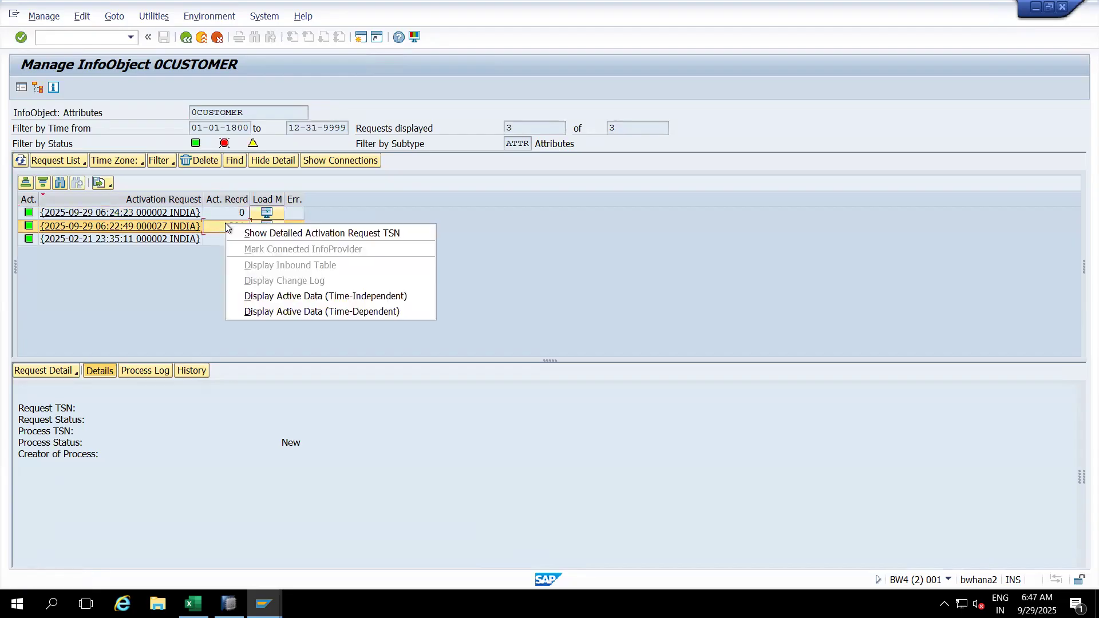
Step: Display 0CUSTOMER's time-independent active data, return to the request list, then go back to SAP HANA Studio
click(280, 297)
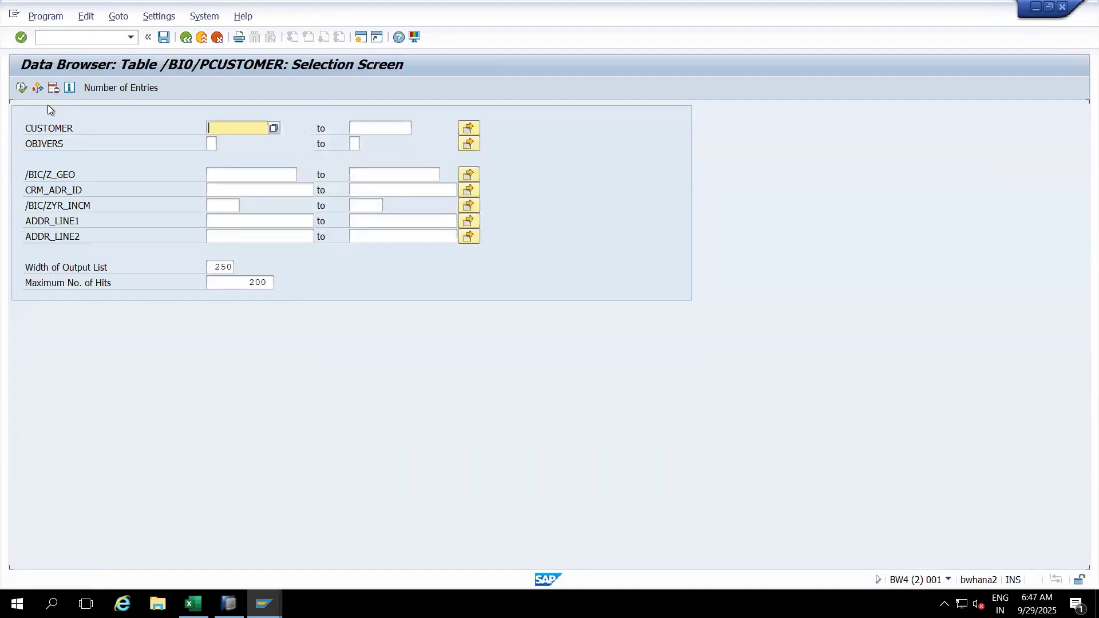
click(22, 88)
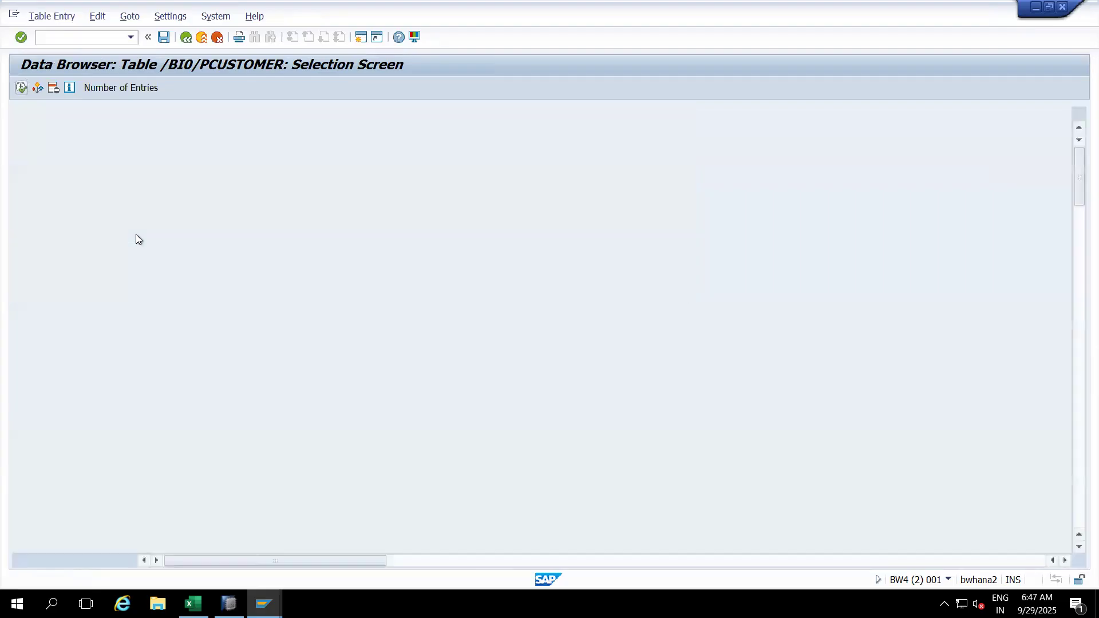
click(188, 38)
click(186, 37)
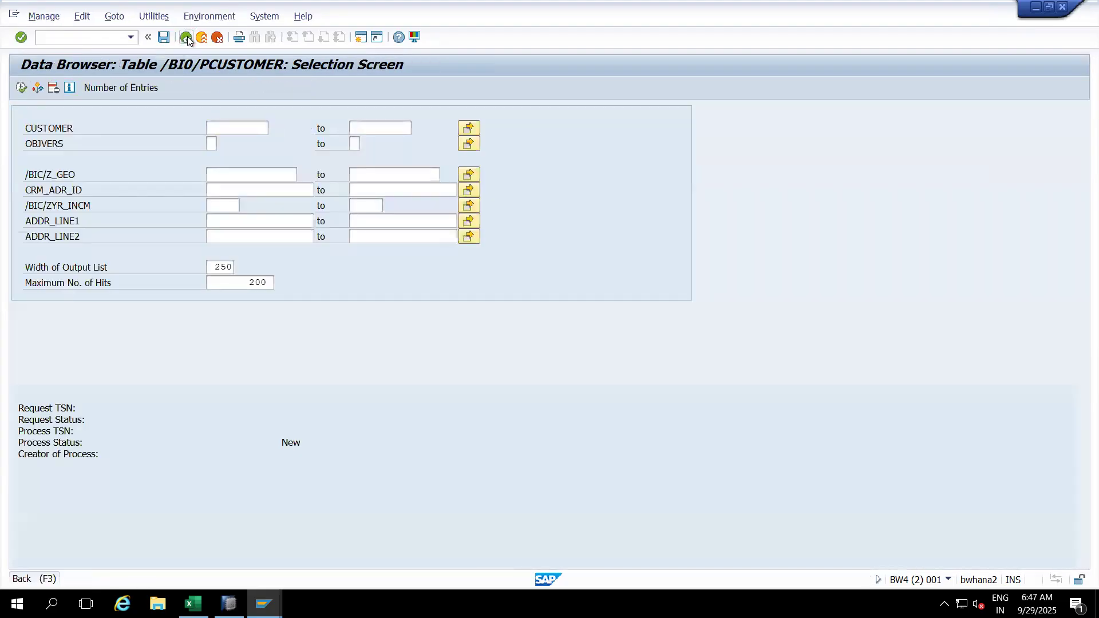
click(296, 240)
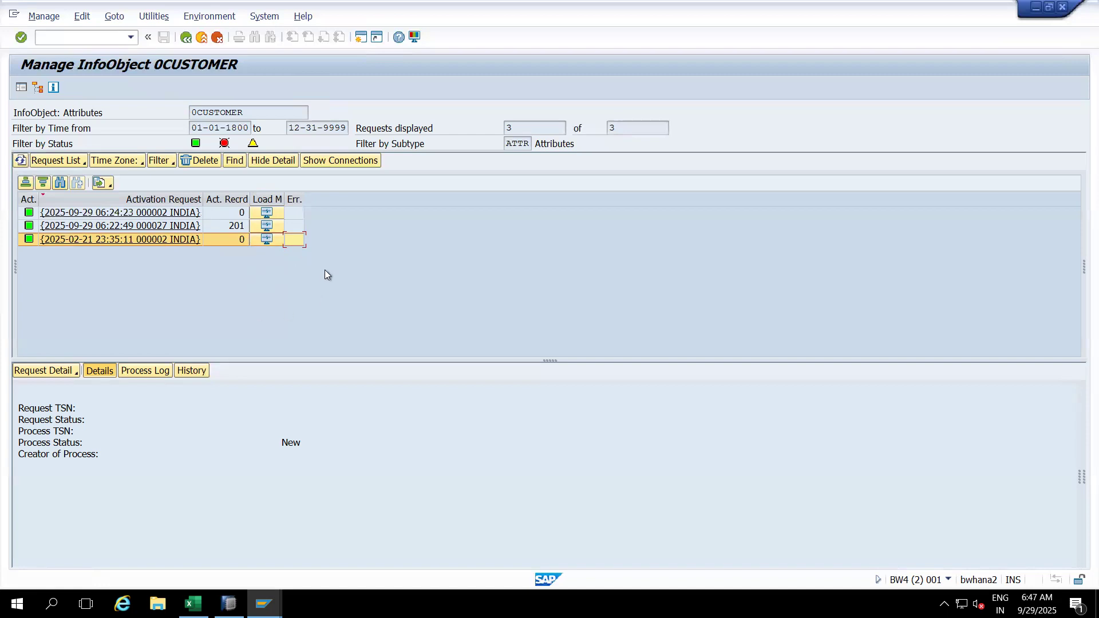
click(229, 603)
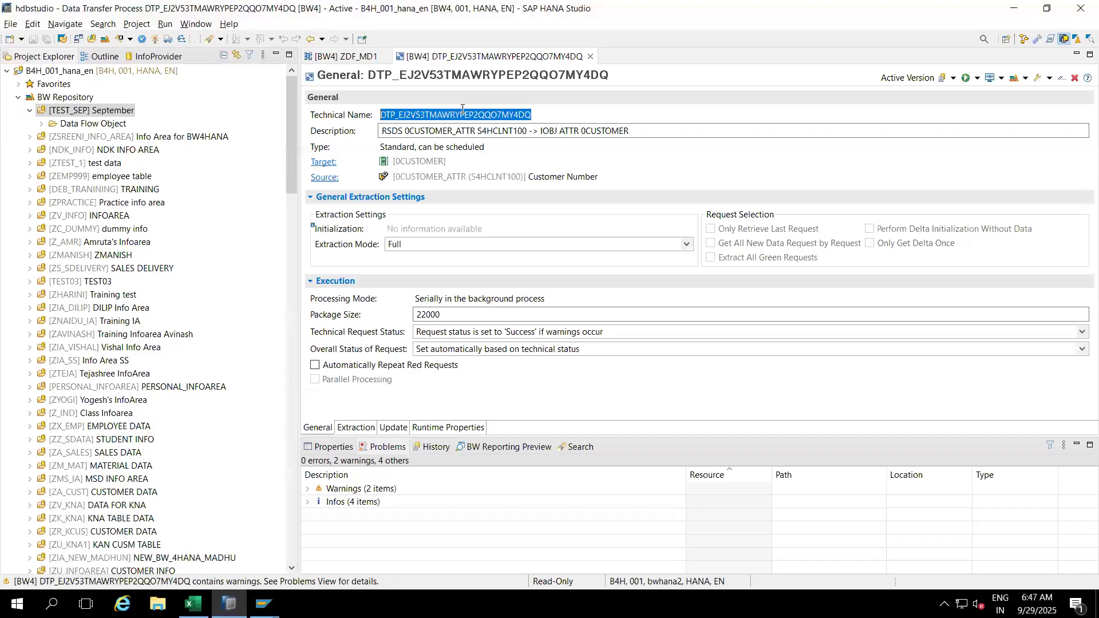
Step: Close the DTP and ZDF_MD1 editors and create data flow object ZDF_TD1, described TD1, under TEST_SEP
click(590, 56)
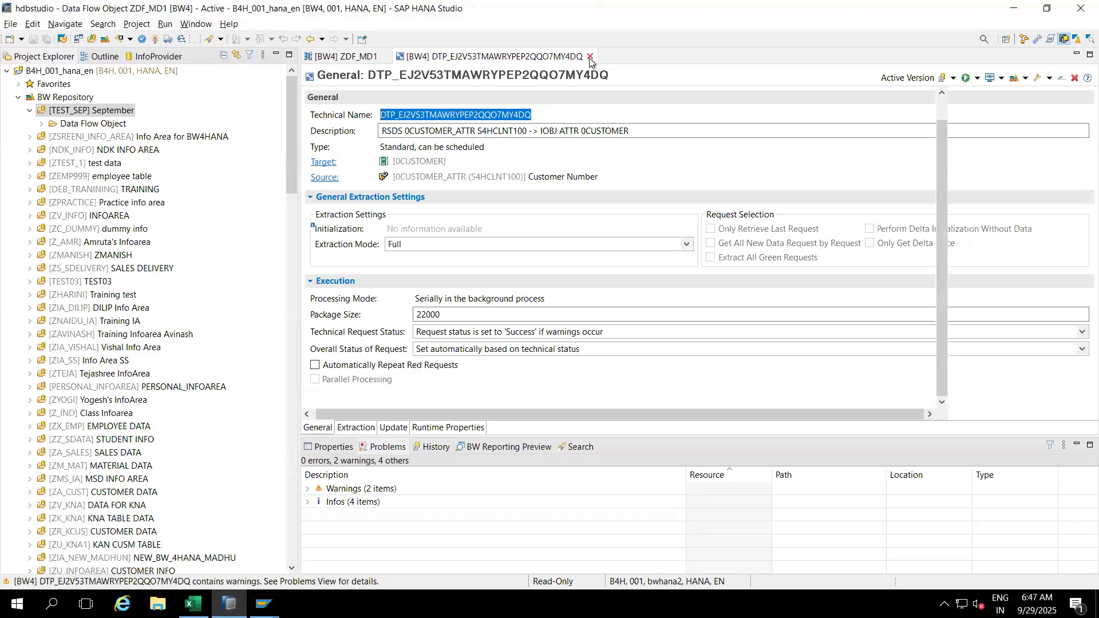
click(385, 58)
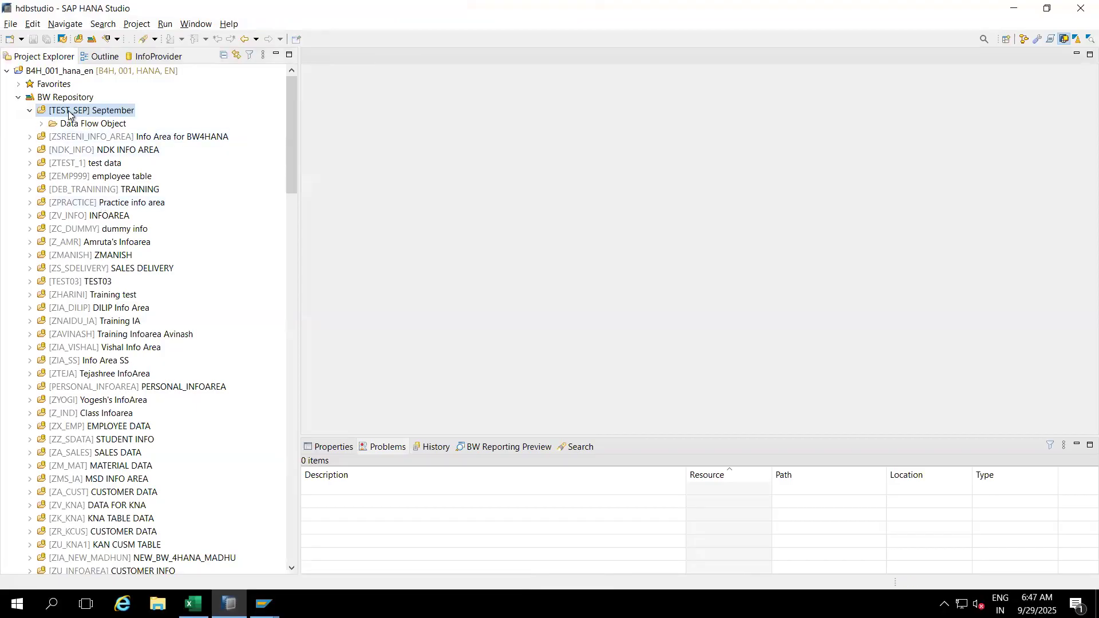
right_click(68, 114)
mouse_move(190, 119)
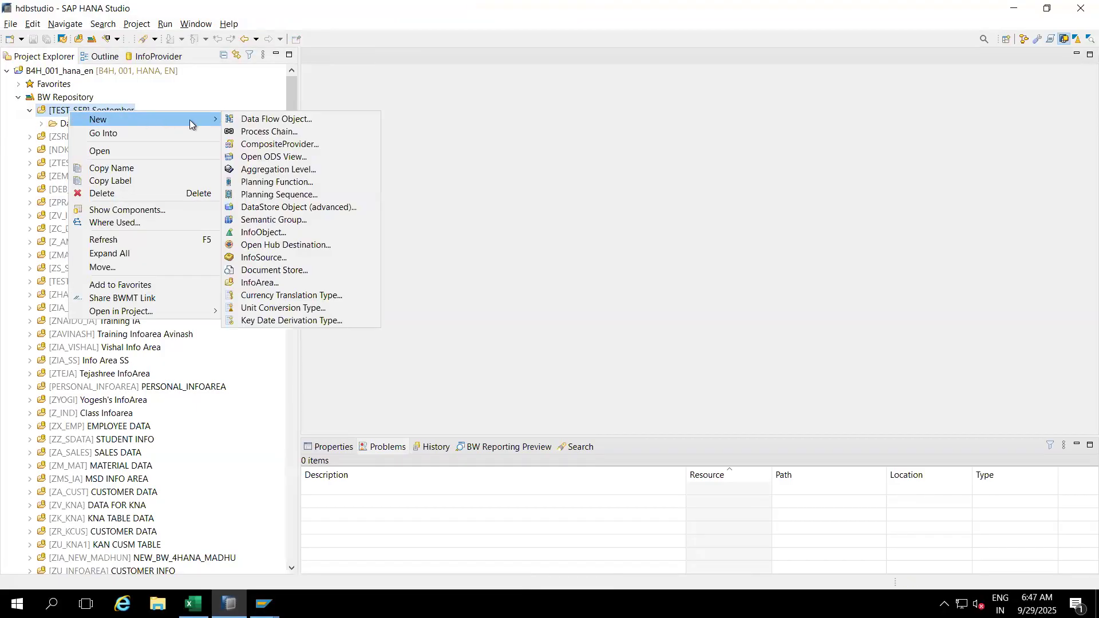
click(255, 118)
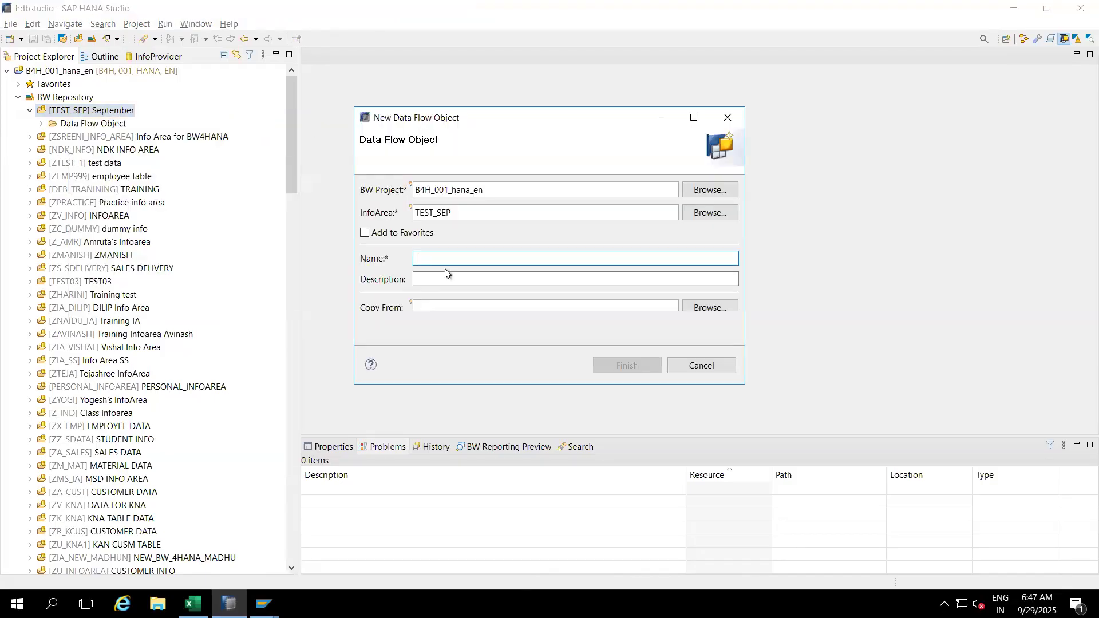
text(ZDF_TD1)
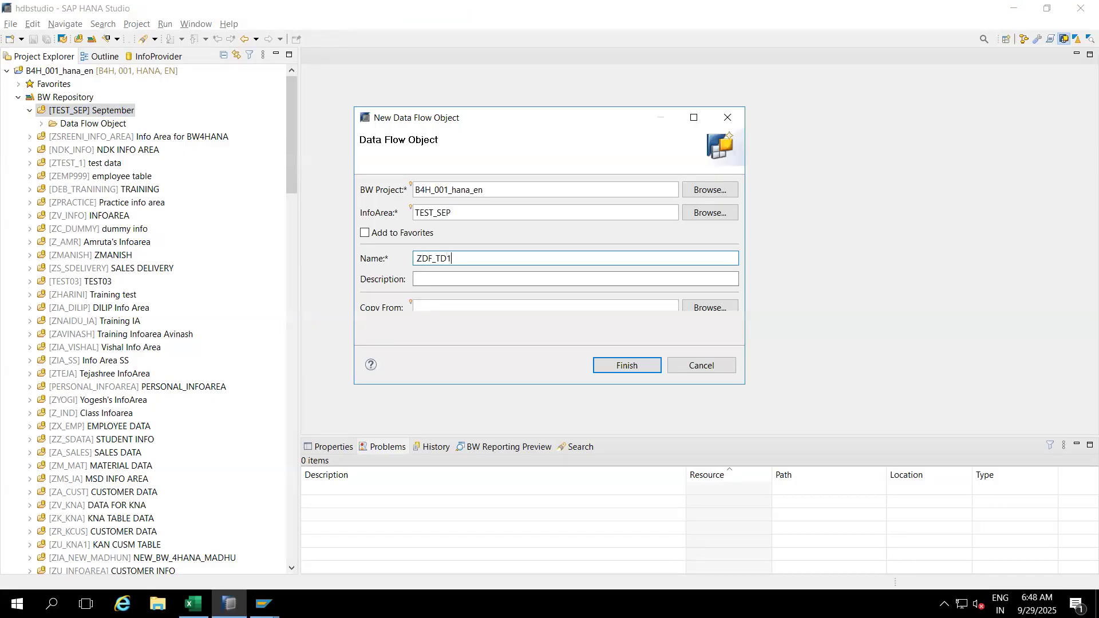
click(456, 285)
text(TD1)
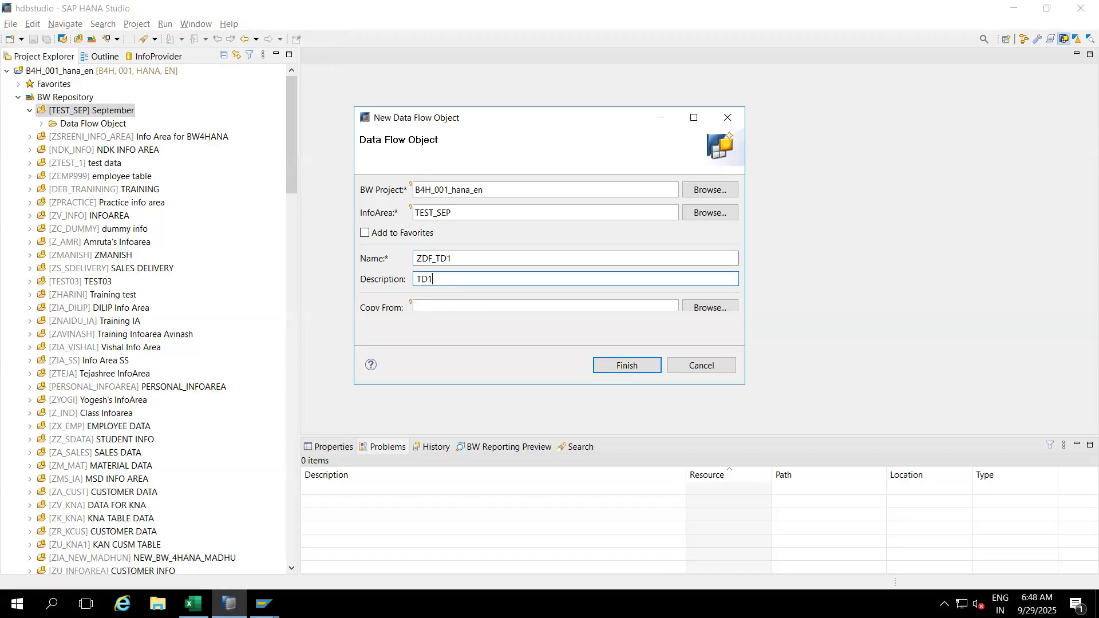
click(608, 364)
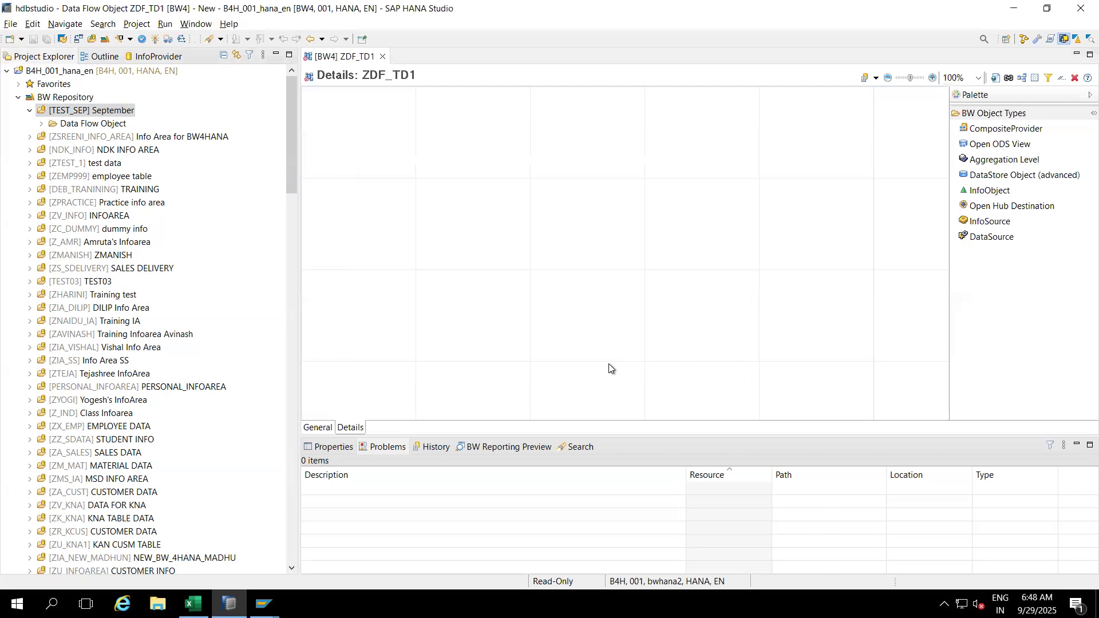
Step: Place a DataStore Object (advanced) node NEWNODE1 on the ZDF_TD1 canvas and start creating it from a DataSource template
click(1007, 174)
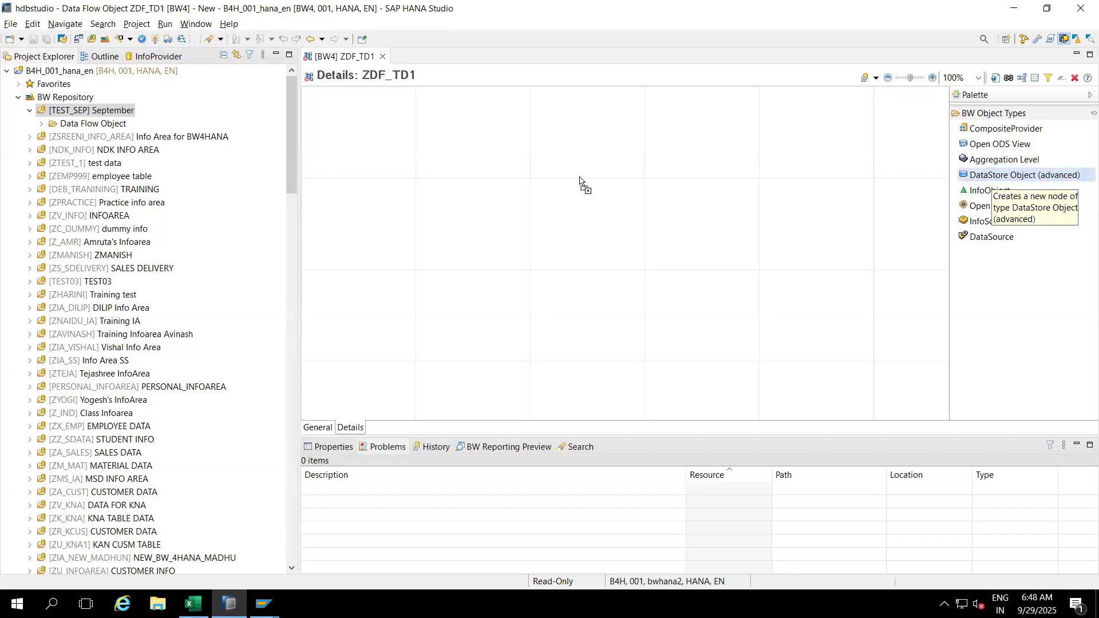
click(456, 182)
key(Return)
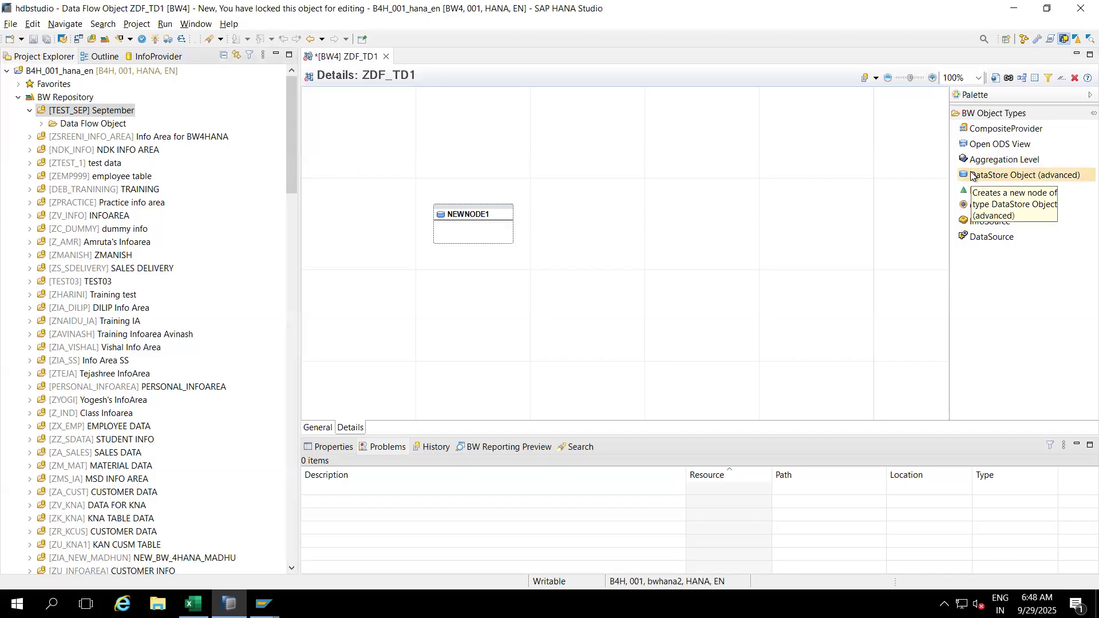
mouse_move(478, 216)
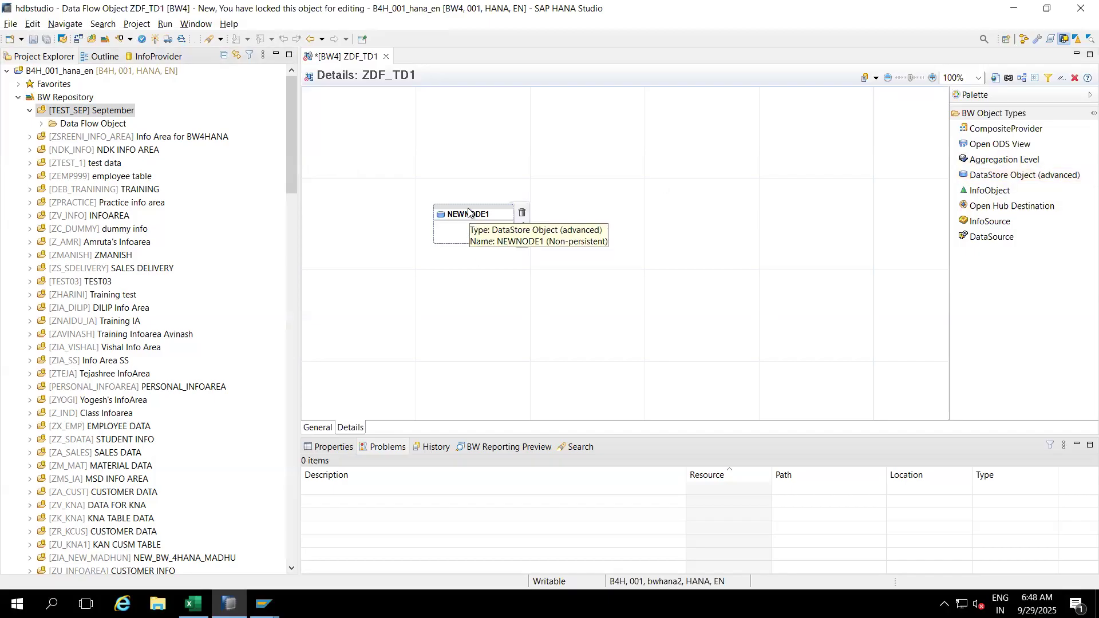
right_click(468, 211)
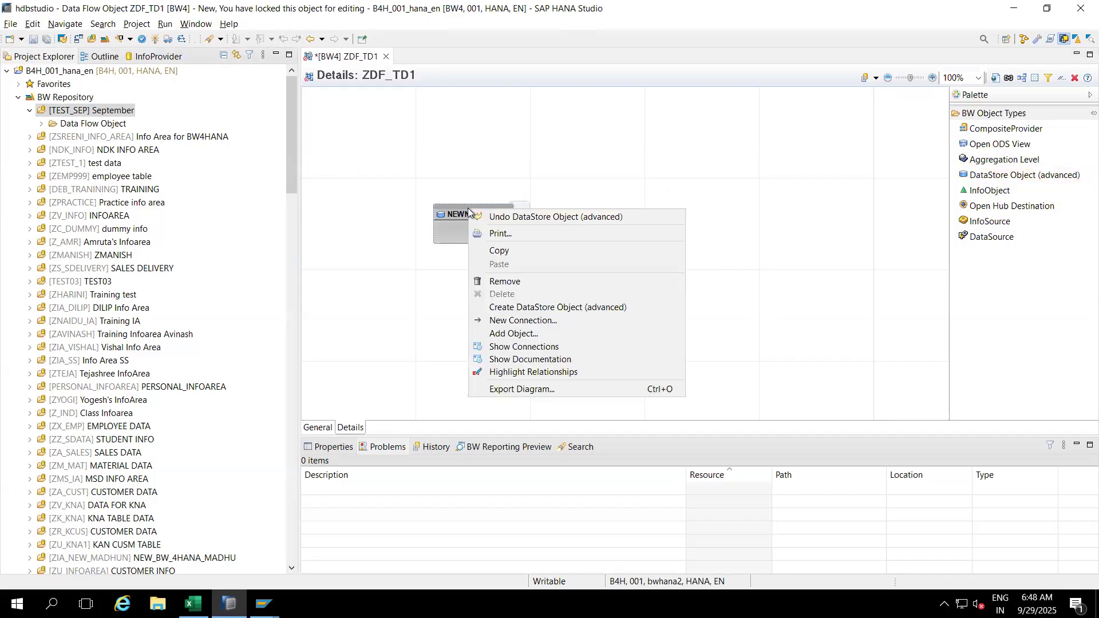
click(525, 307)
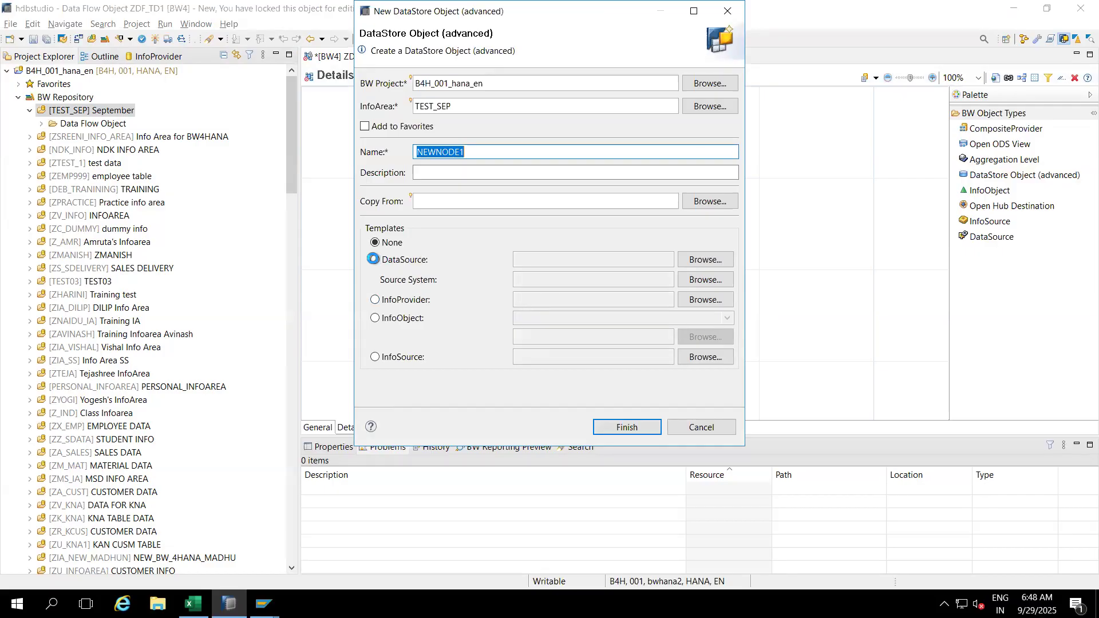
click(373, 258)
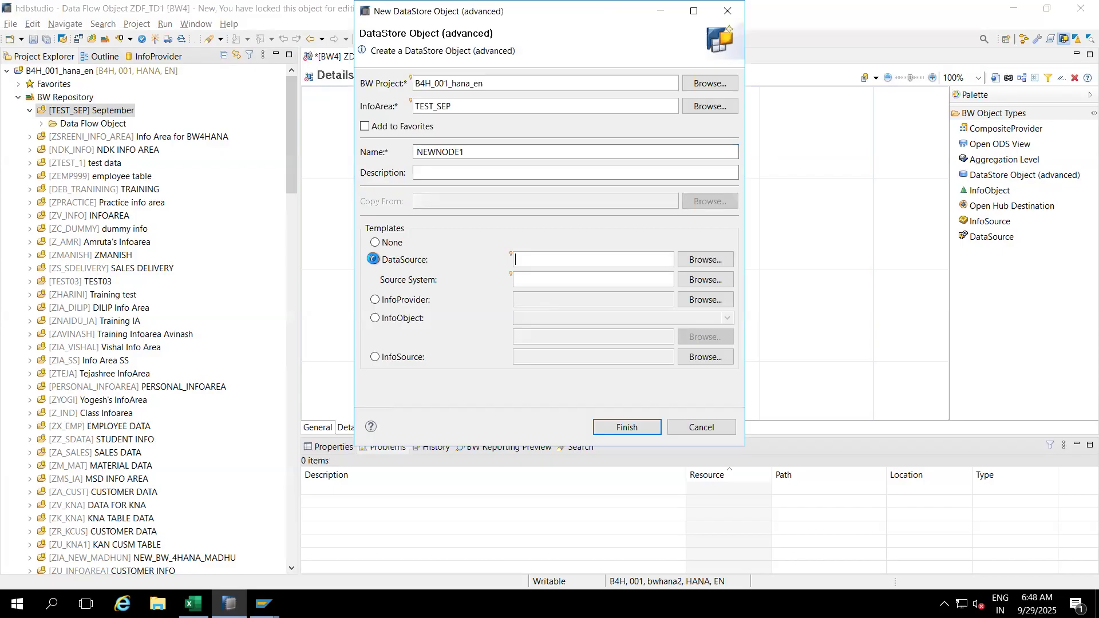
click(193, 604)
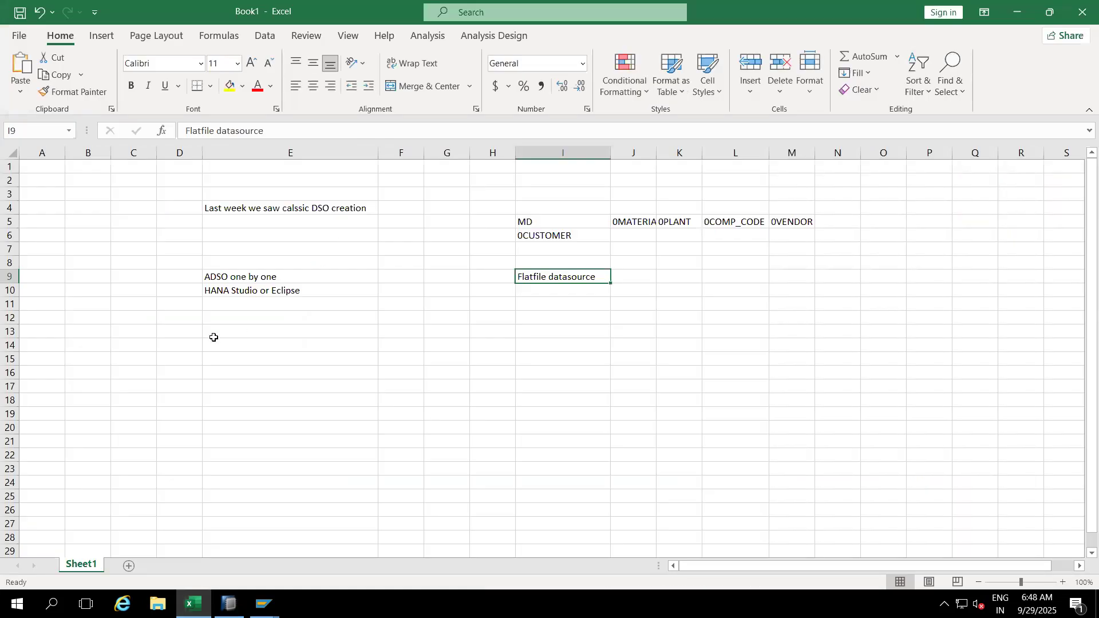
Step: Enter Staging ADSO, Standard ADSO, Data Mart ADSO and Direct Update ADSO in cells E15, E19, E23 and E26
double_click(253, 359)
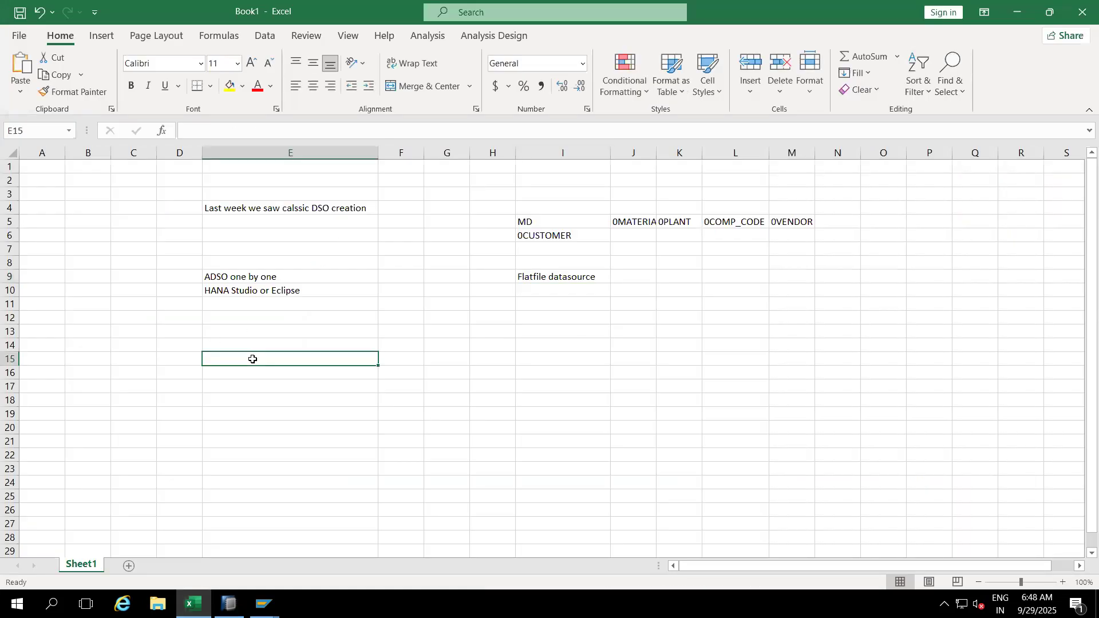
text(Staging )
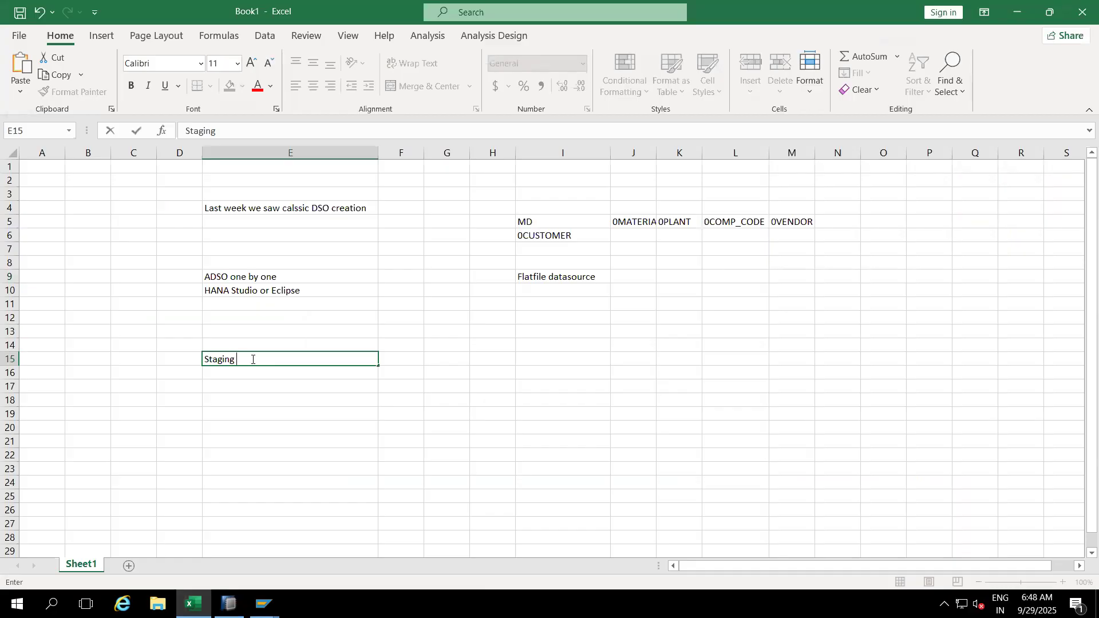
text(ADSO)
click(230, 413)
text(Stand)
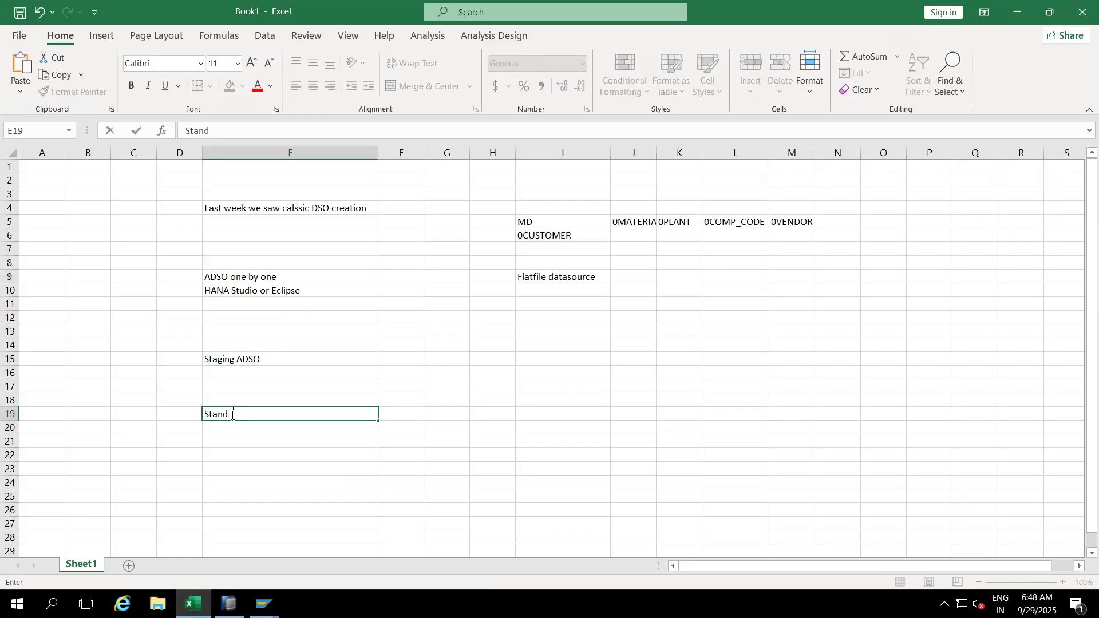
text(ard ADSO)
click(229, 470)
text(D)
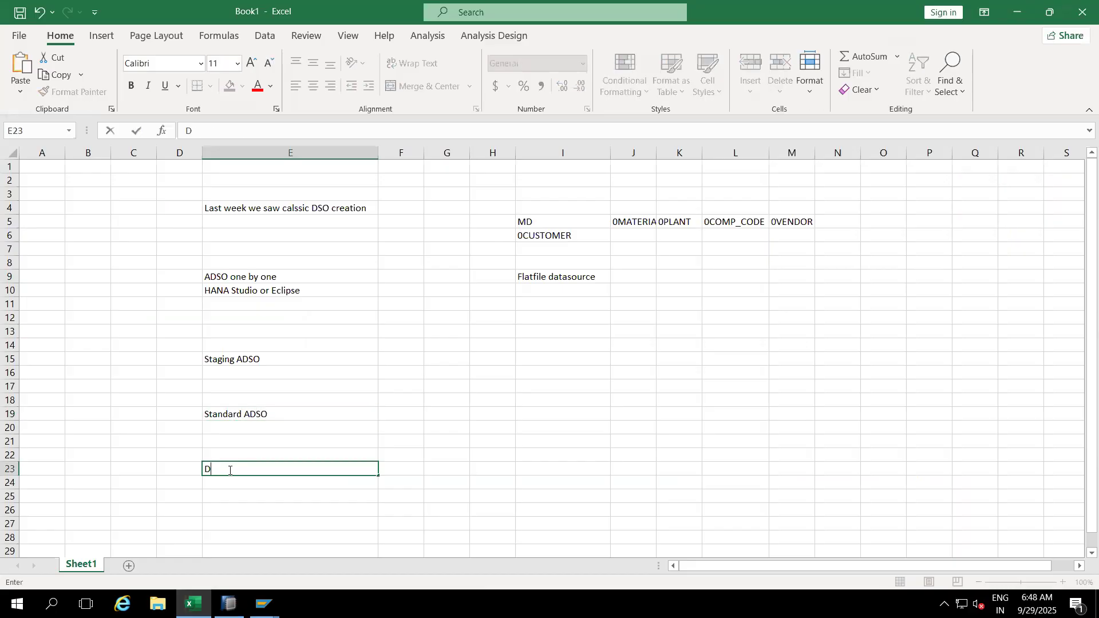
text(ata Mart ADSO)
click(229, 508)
text(Direct Update ADSO)
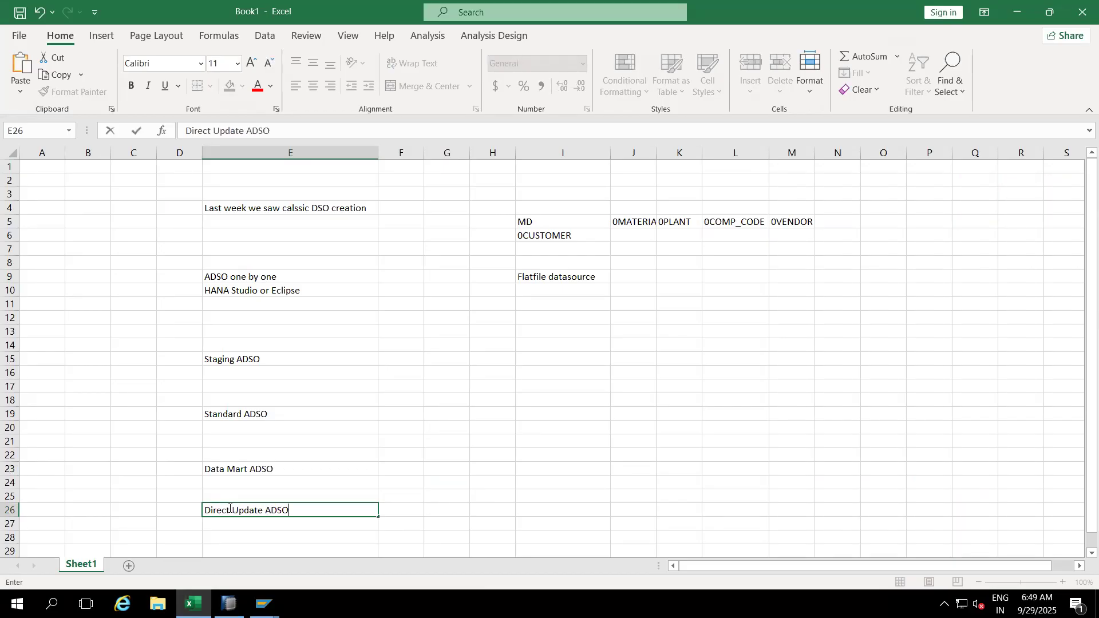
click(363, 428)
click(294, 360)
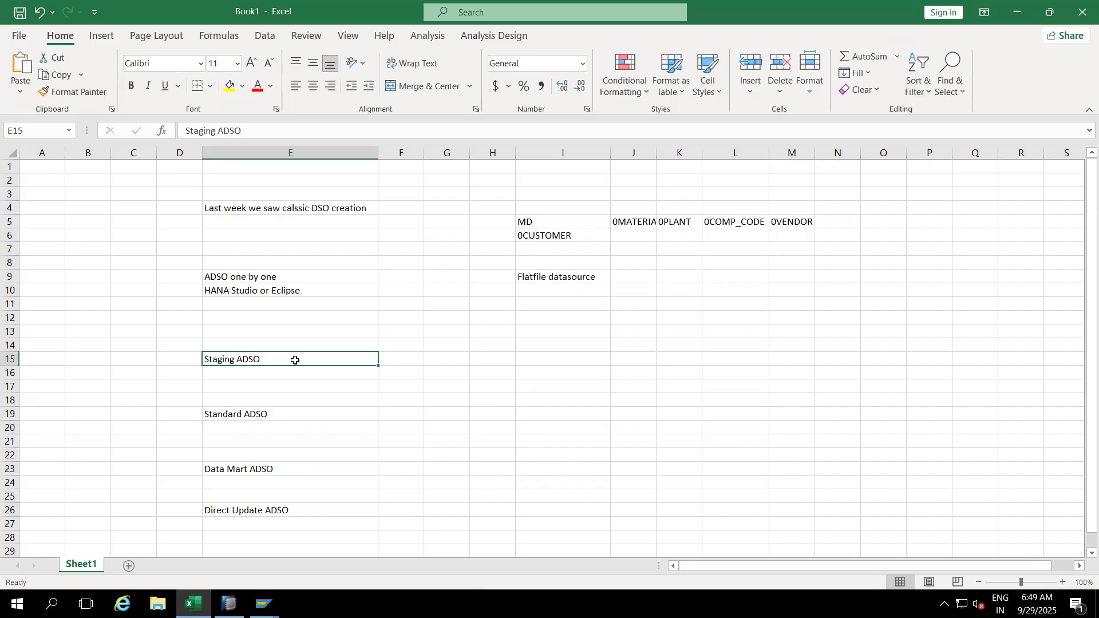
Step: Widen column F and note 'Staging Layer' in F15 beside Staging ADSO
click(400, 361)
drag(424, 153, 485, 152)
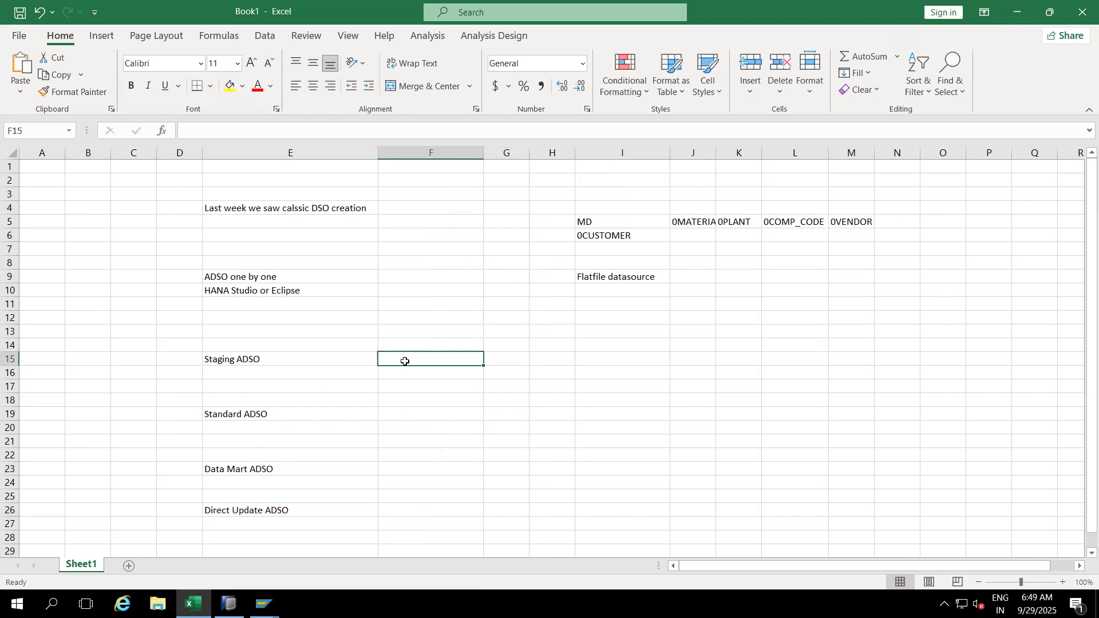
click(393, 412)
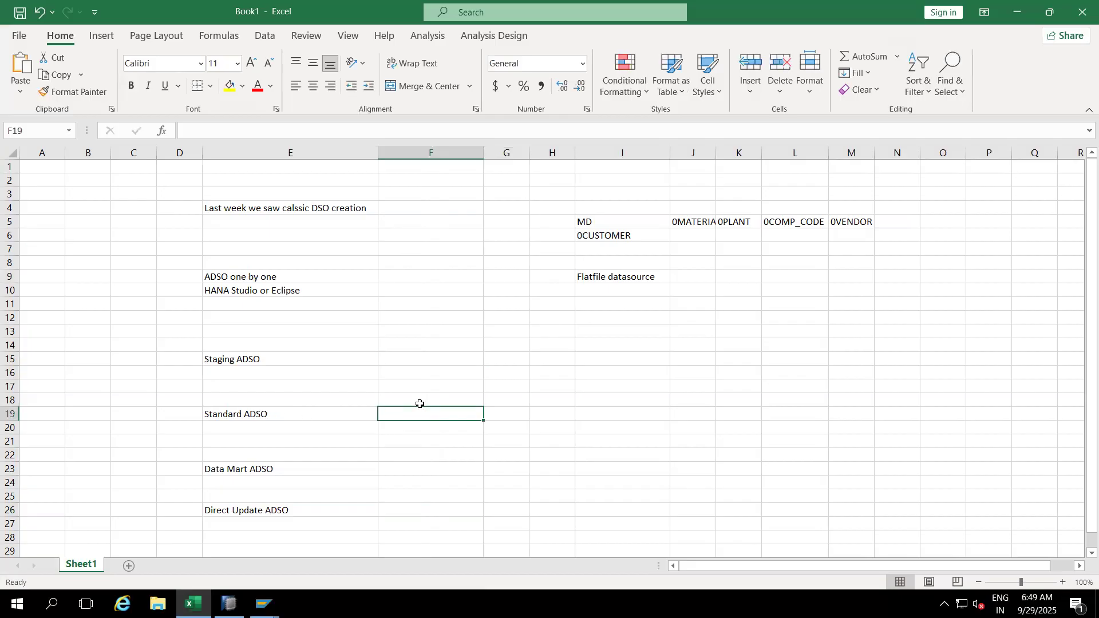
click(409, 473)
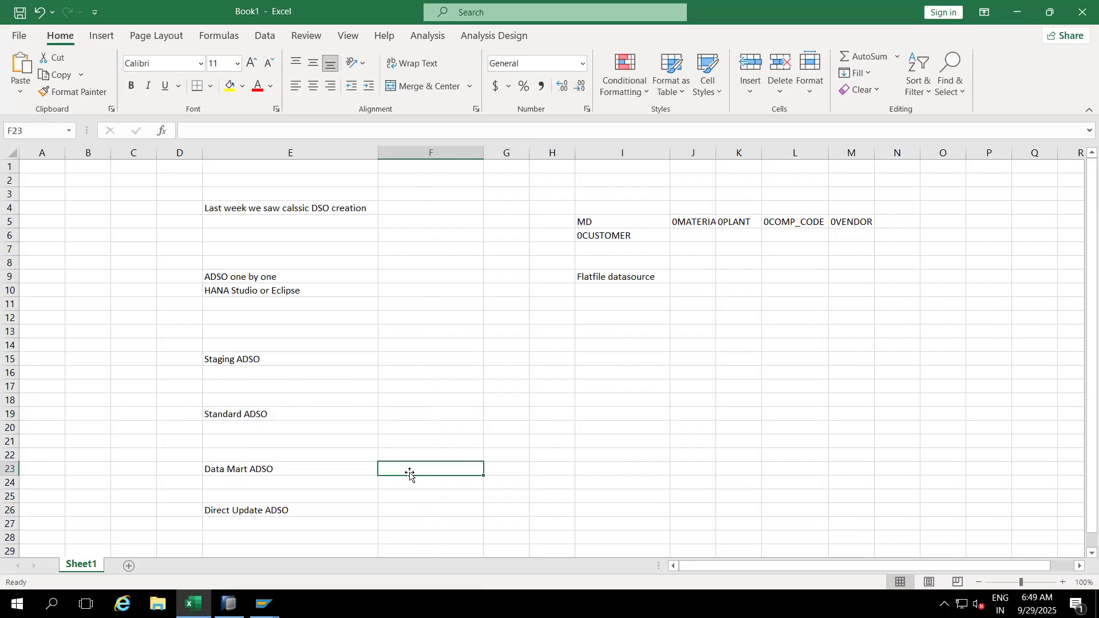
click(406, 411)
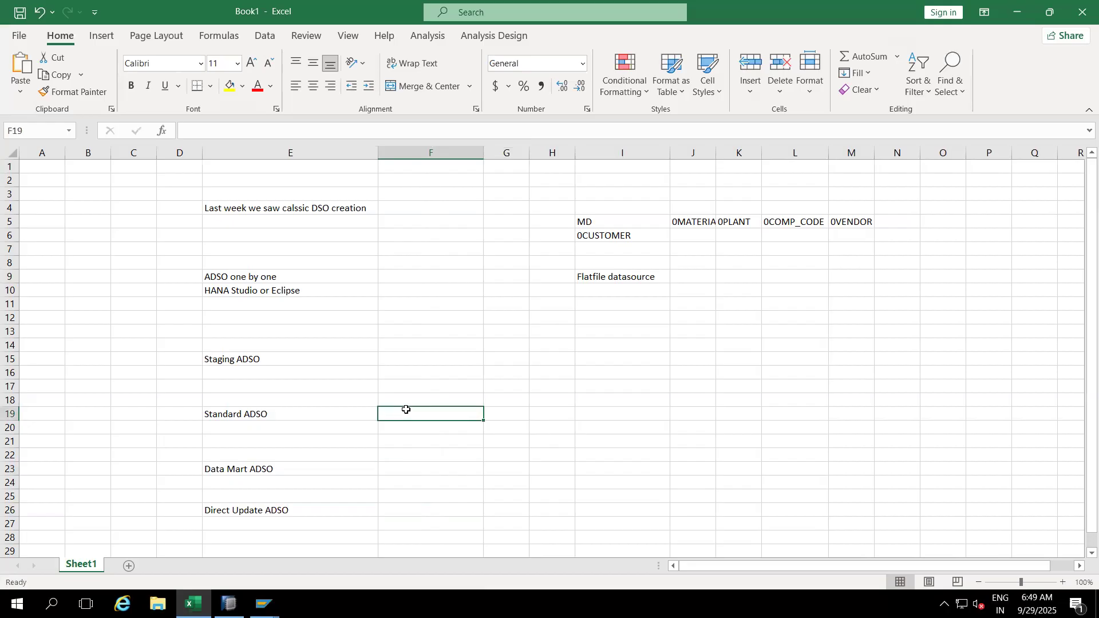
click(408, 466)
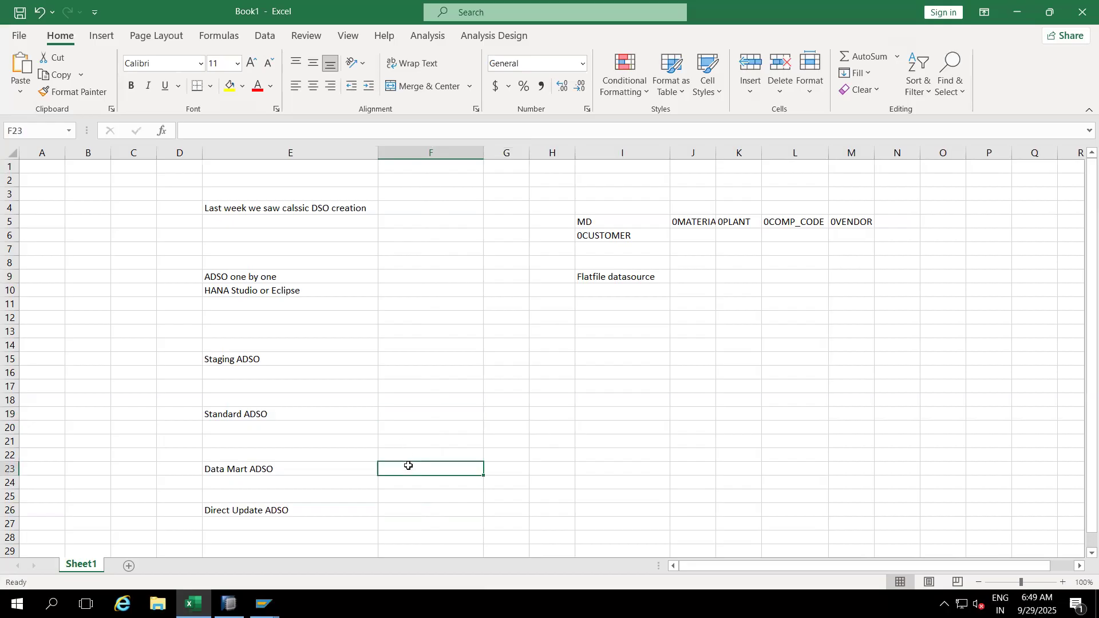
click(408, 416)
click(400, 361)
text(Staging )
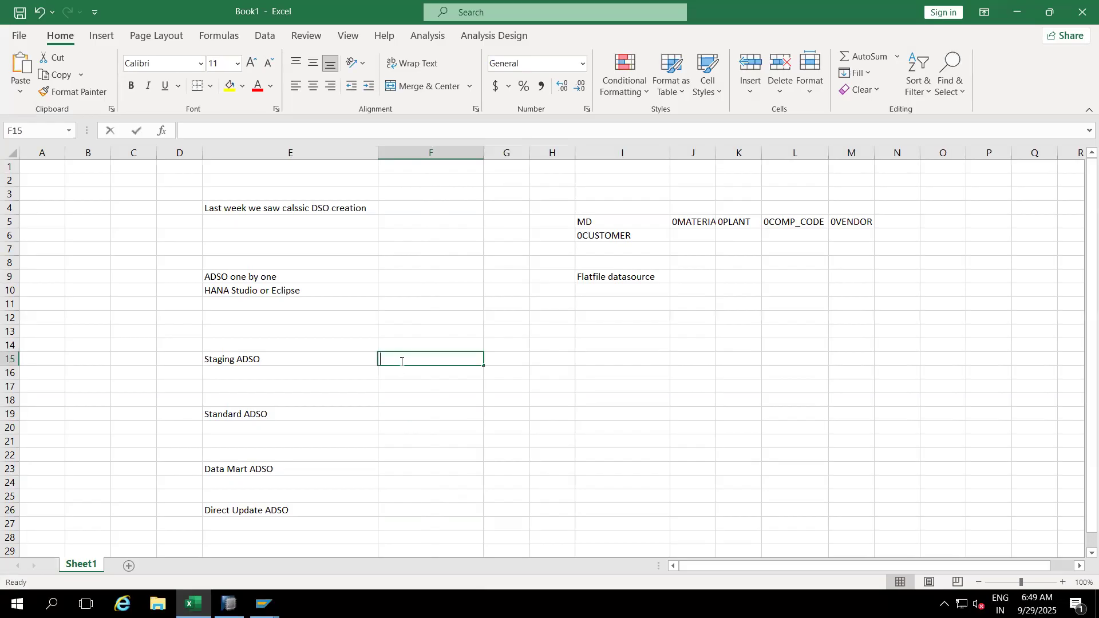
text(Layer)
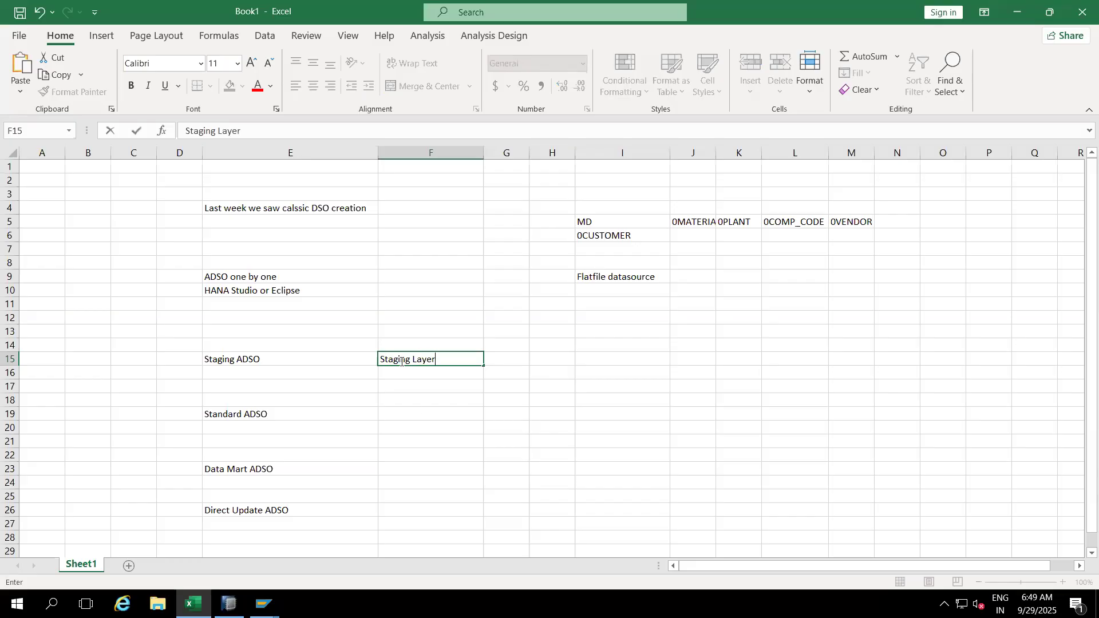
click(416, 412)
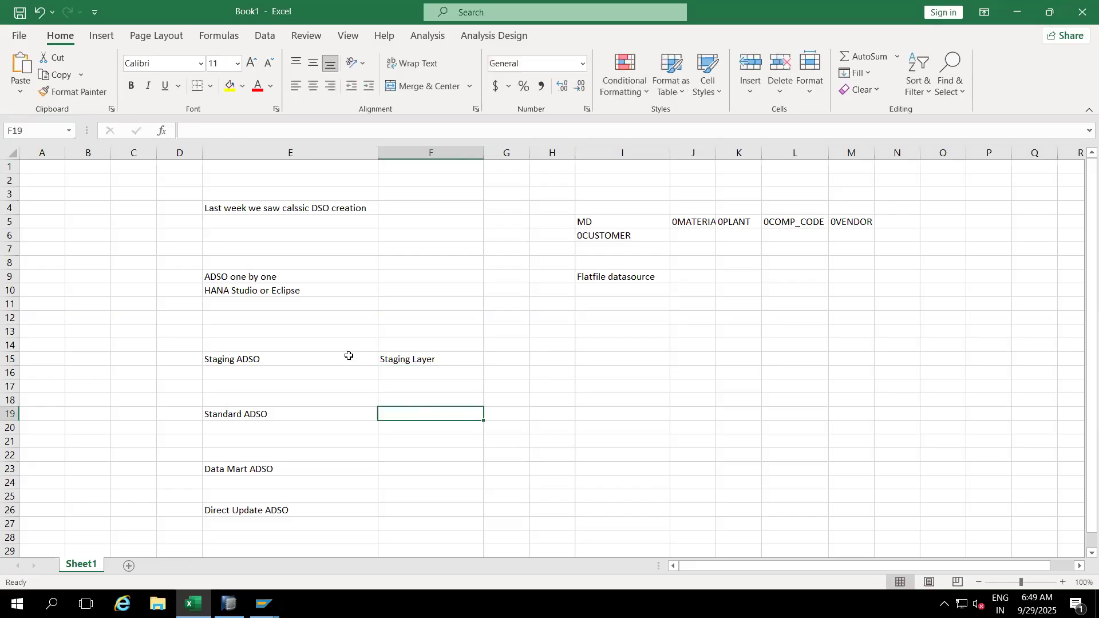
click(428, 360)
Step: Pick DataSource 2LIS_11_VAITM from S4HCLNT100 as the template for the new DataStore object
key(alt+Tab)
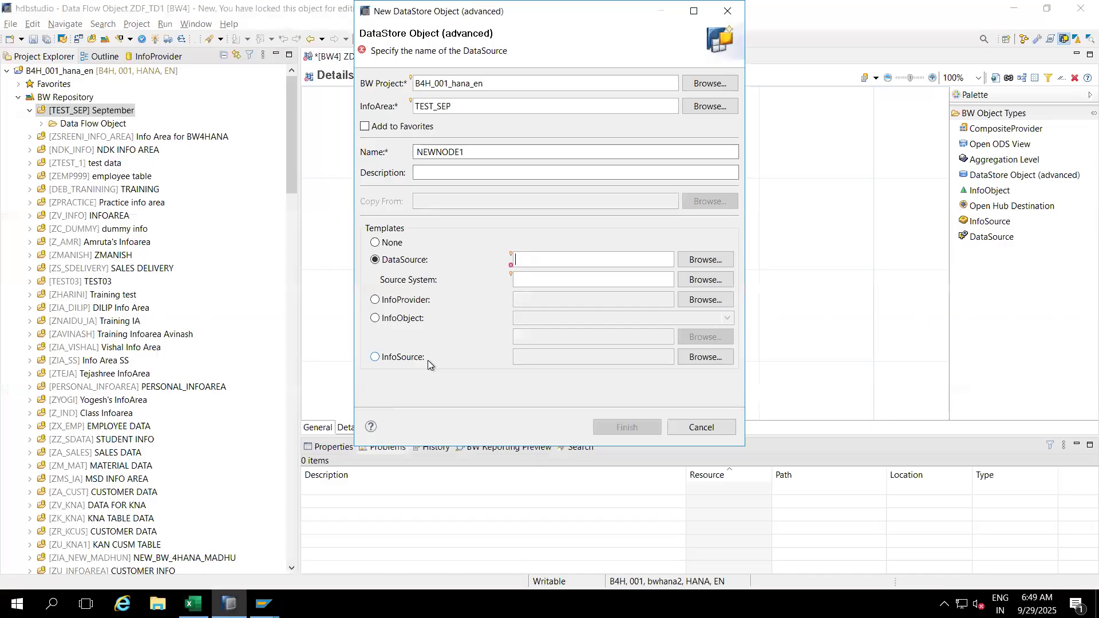
text(2)
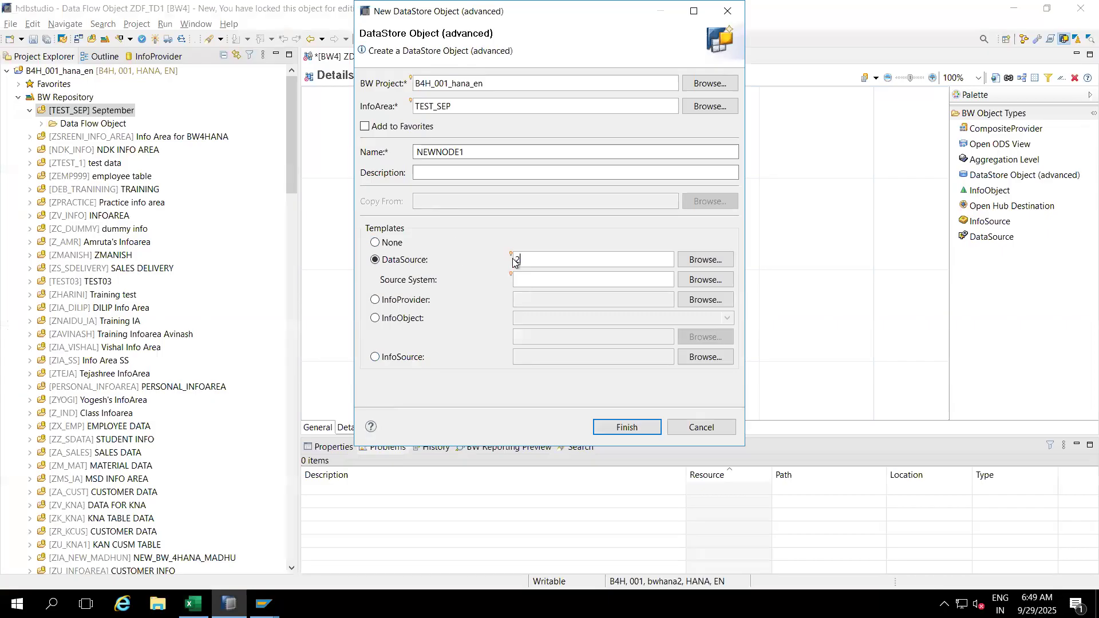
text(LIS_11_VAITM)
click(696, 260)
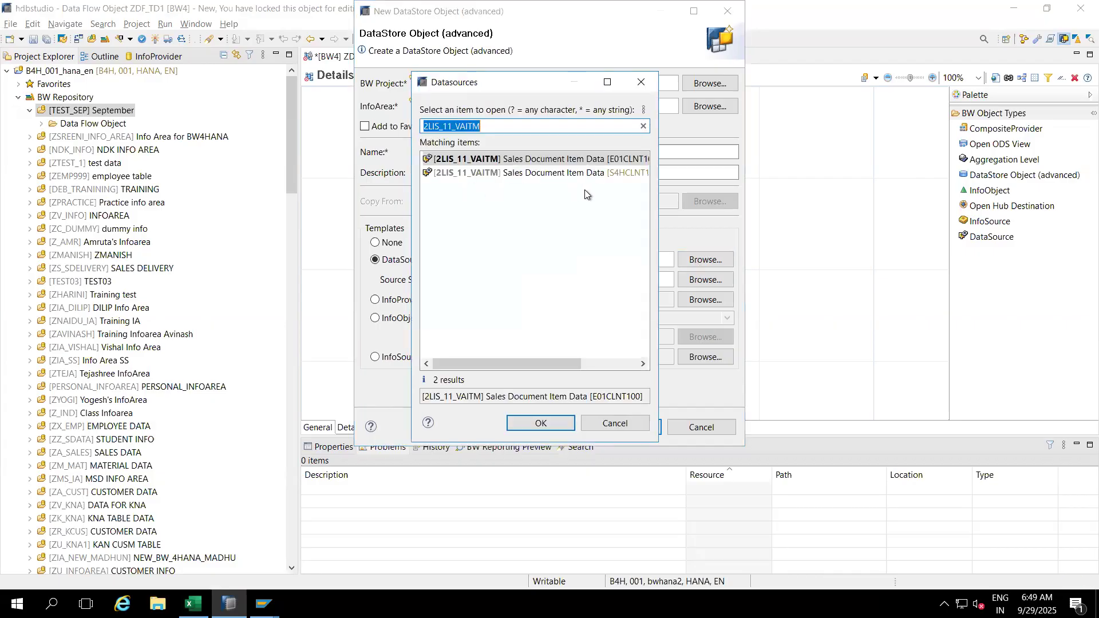
click(467, 170)
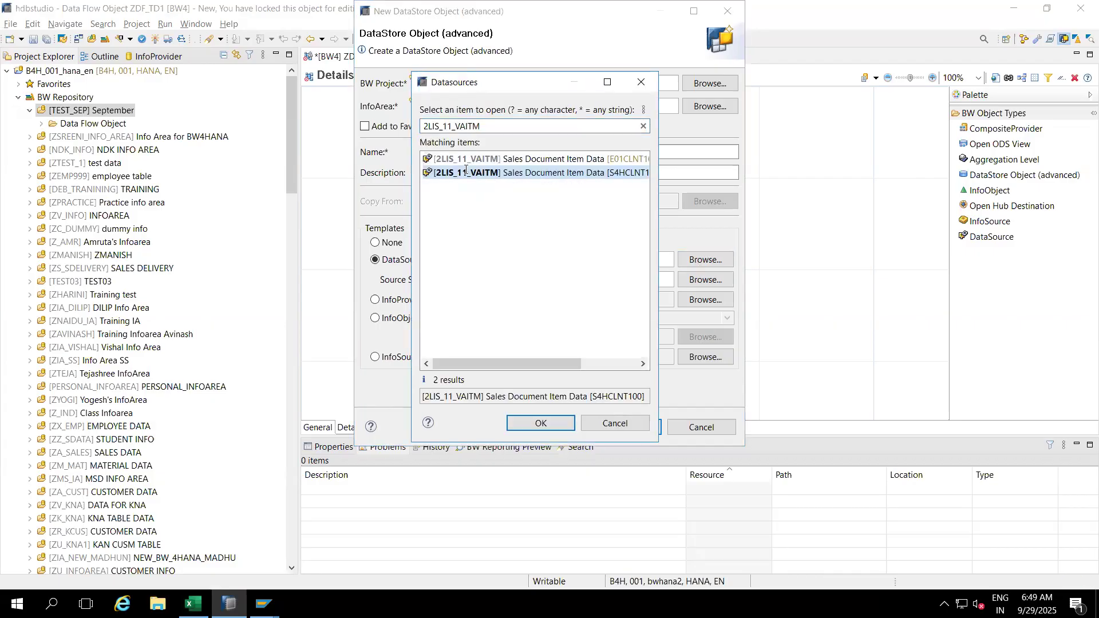
double_click(467, 169)
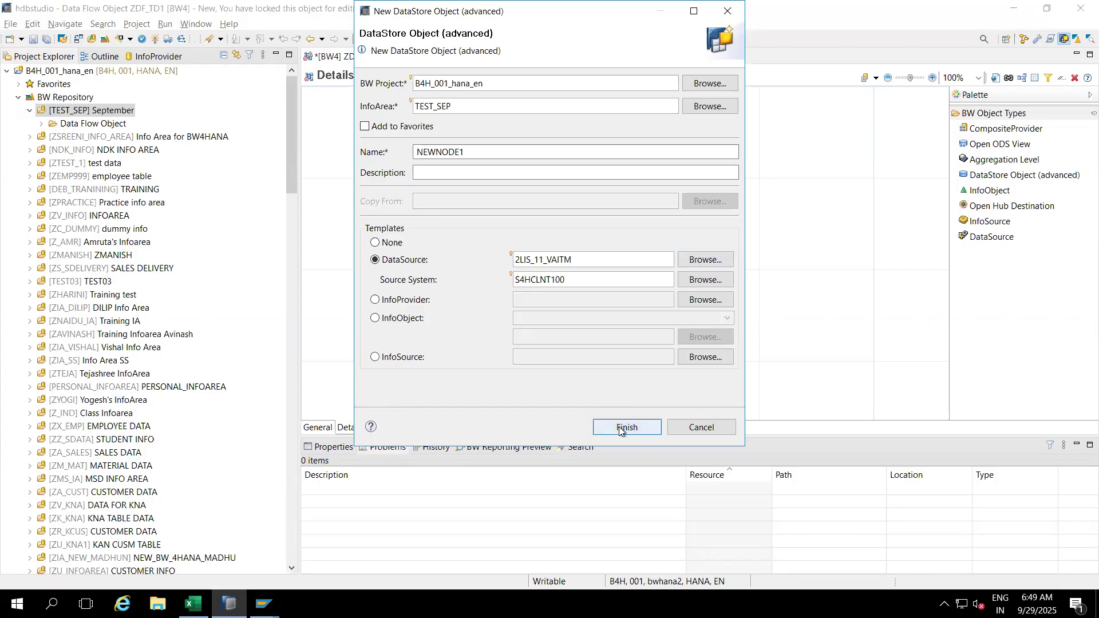
Step: Replace the default name NEWNODE1 with ZSADSO_1 and create the DataStore object
click(475, 152)
key(BackSpace)
key(BackSpace)
key(BackSpace)
key(BackSpace)
key(BackSpace)
key(BackSpace)
key(BackSpace)
key(BackSpace)
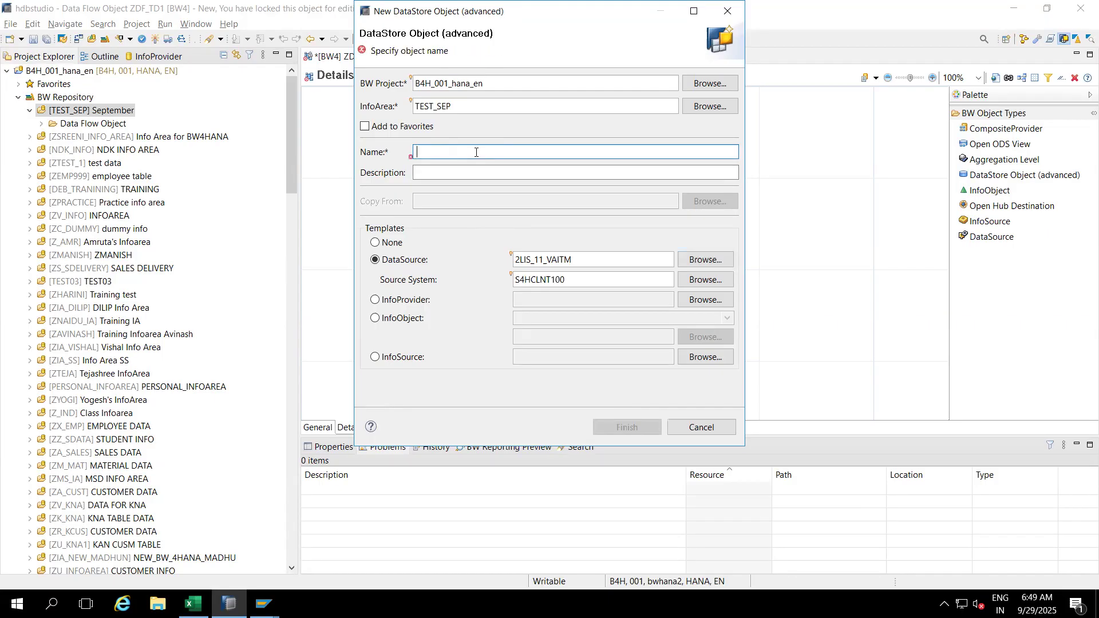
text(ZS)
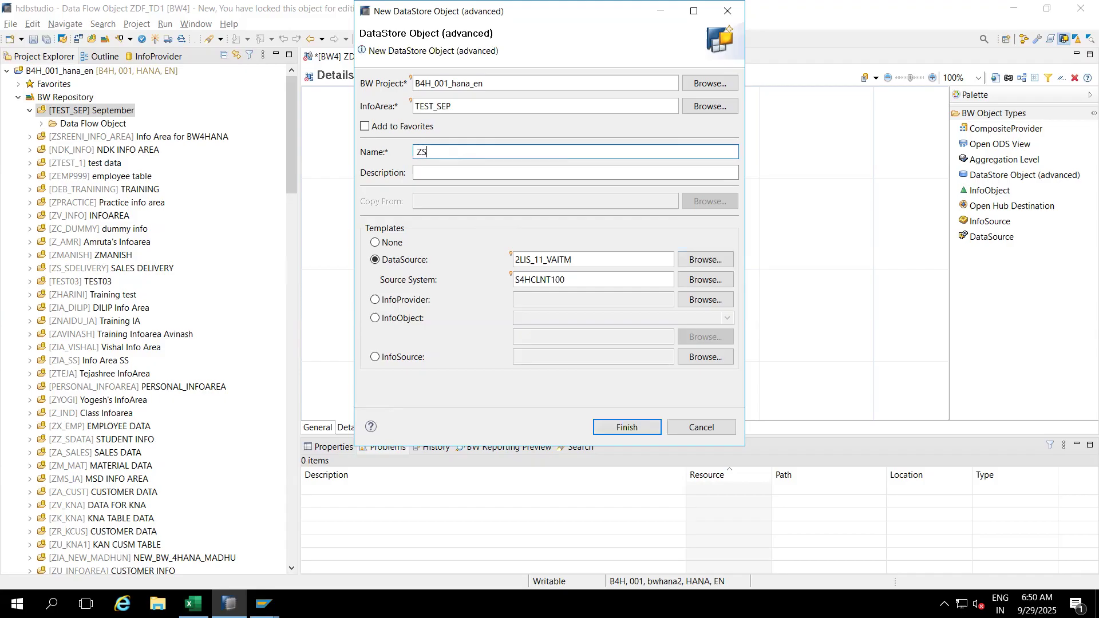
text(ADSO_1)
drag(427, 152, 423, 152)
click(428, 153)
drag(427, 152, 459, 152)
click(630, 426)
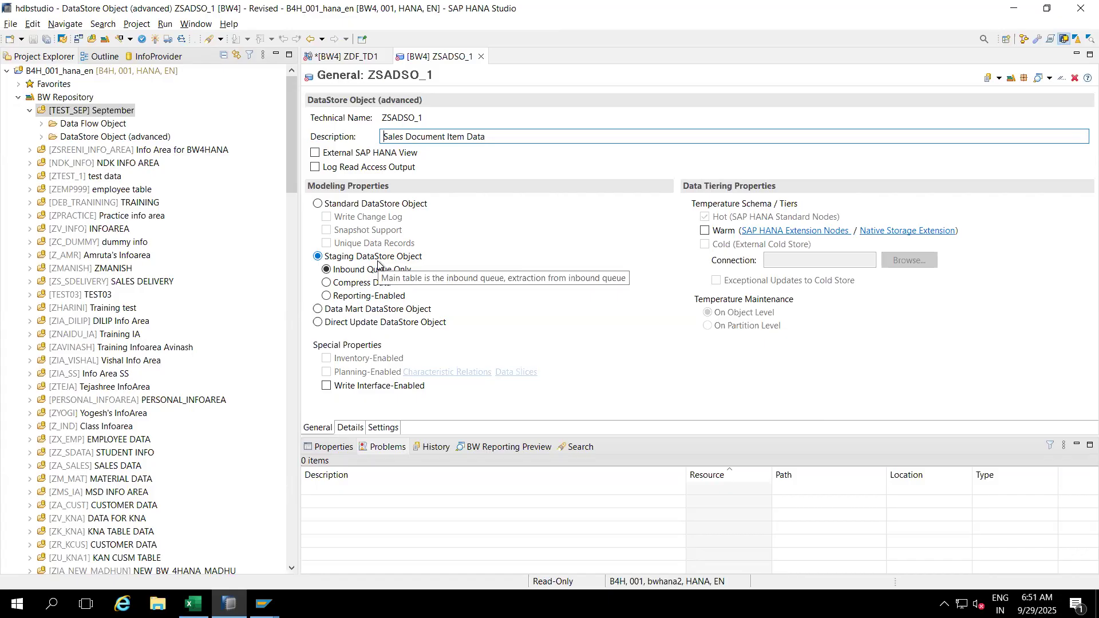
Step: Review ZSADSO_1's fields from 2LIS_11_VAITM and its General staging settings, then activate it
click(350, 428)
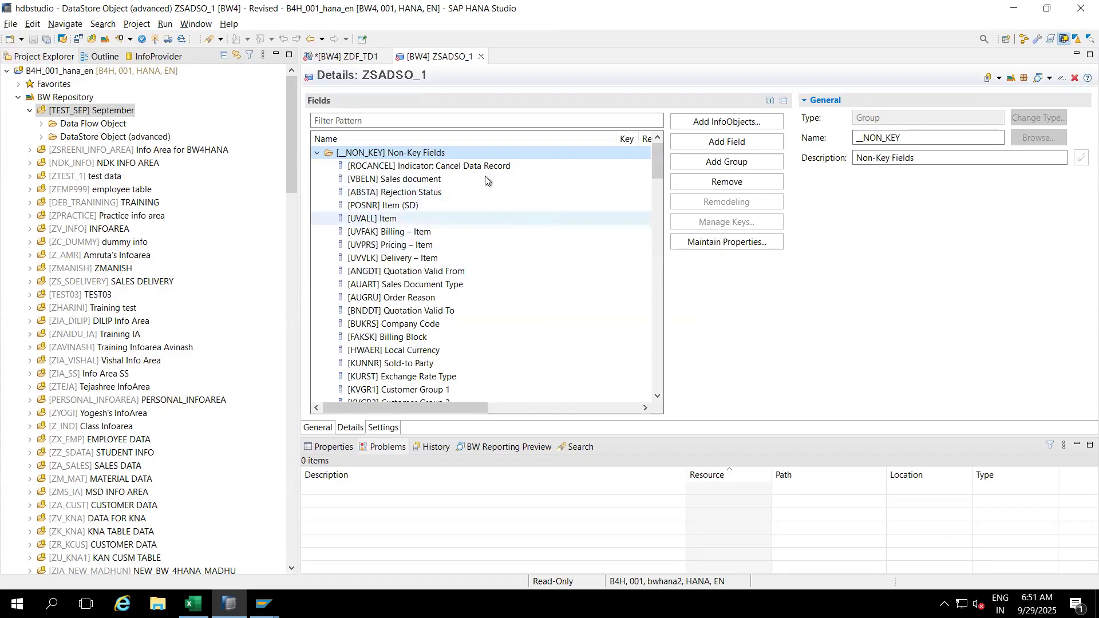
click(655, 277)
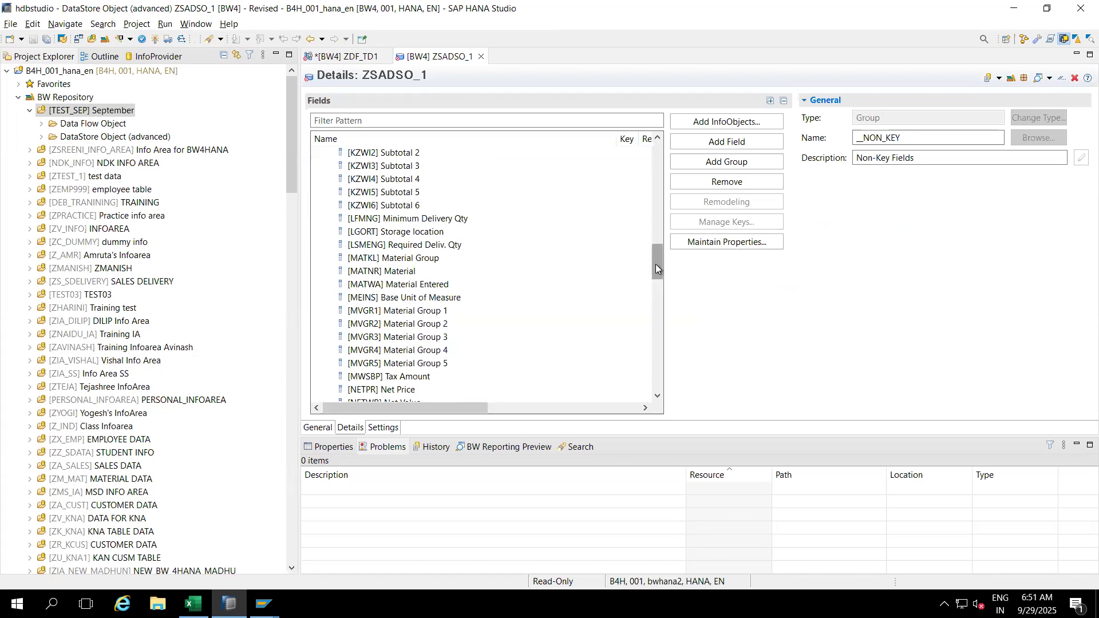
drag(656, 267, 661, 160)
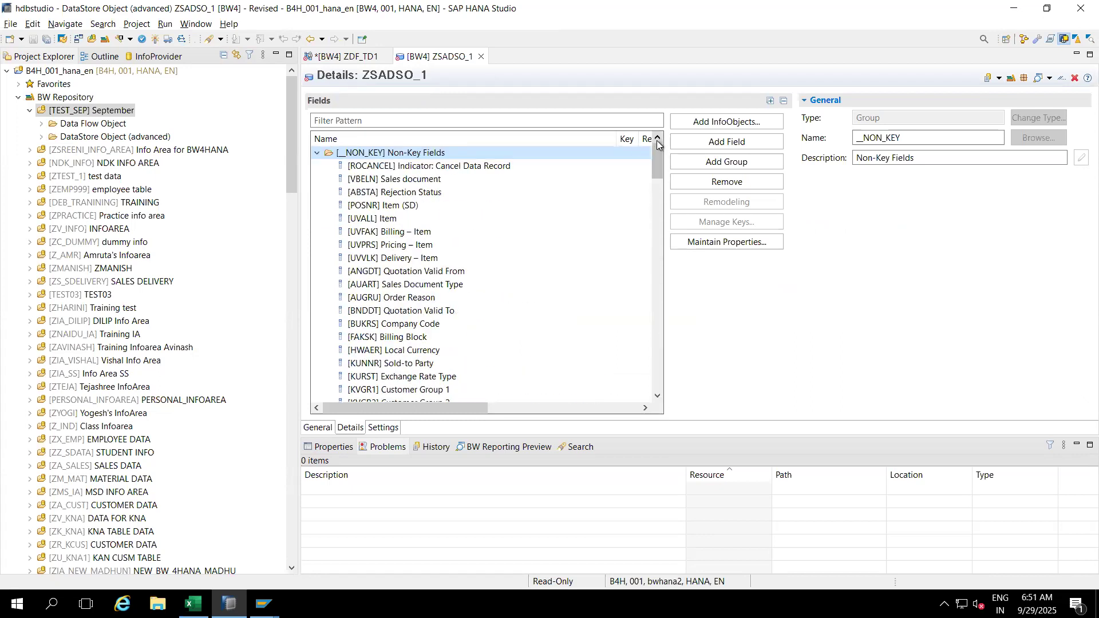
drag(614, 138, 551, 142)
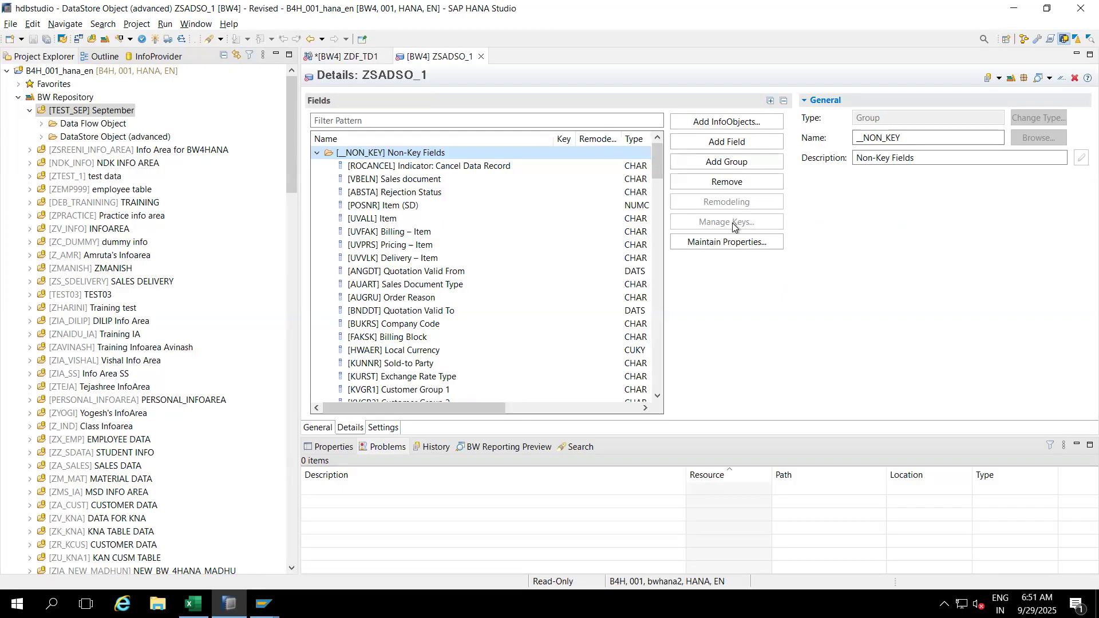
click(318, 428)
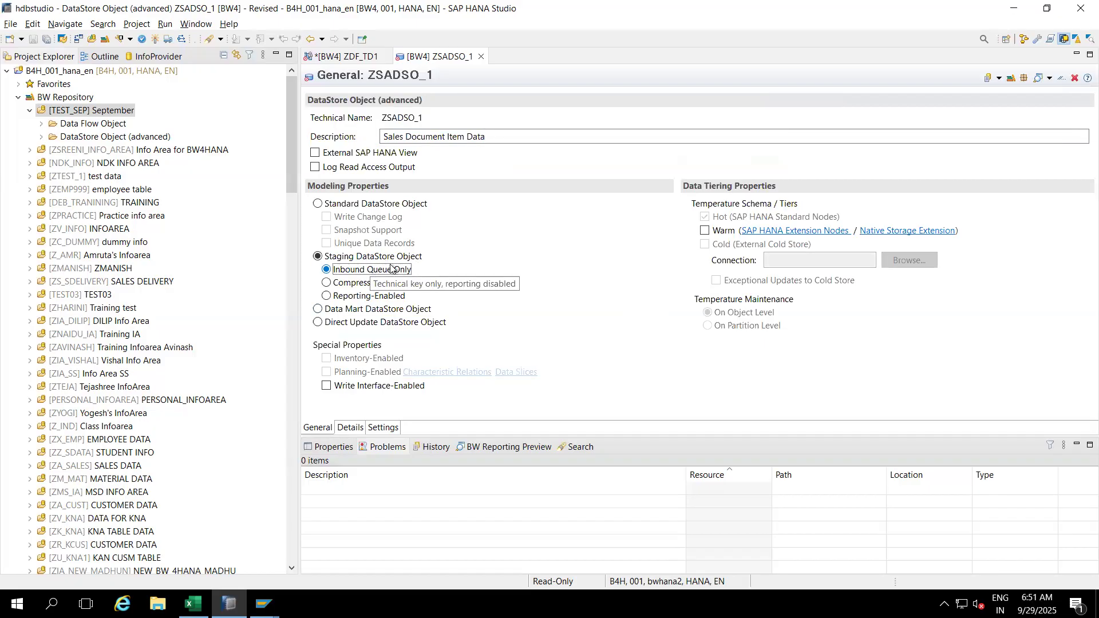
click(349, 429)
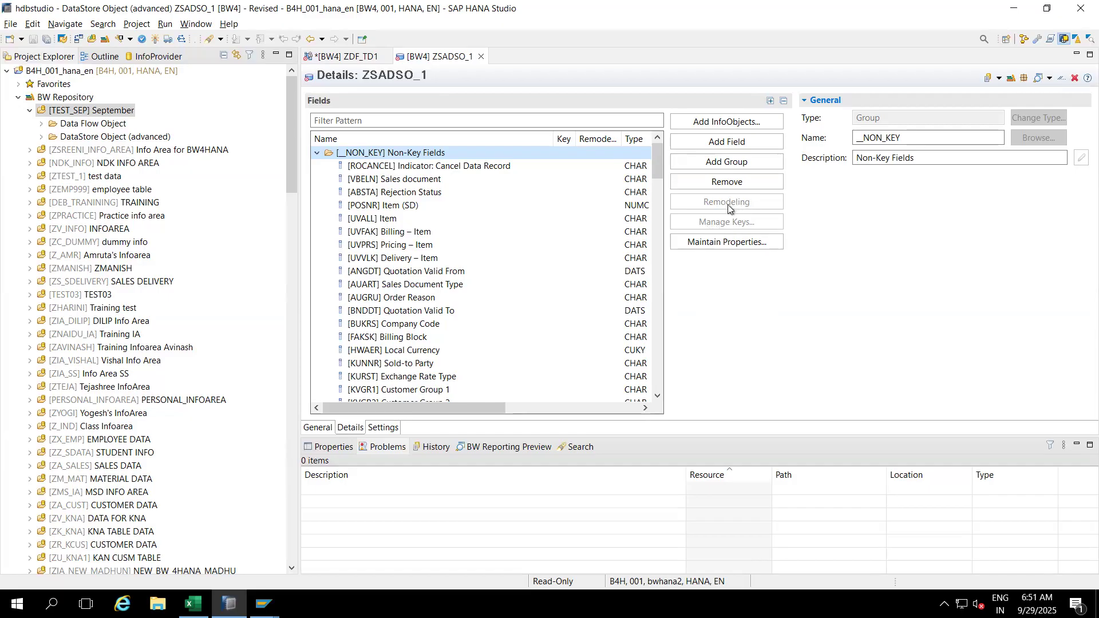
click(154, 43)
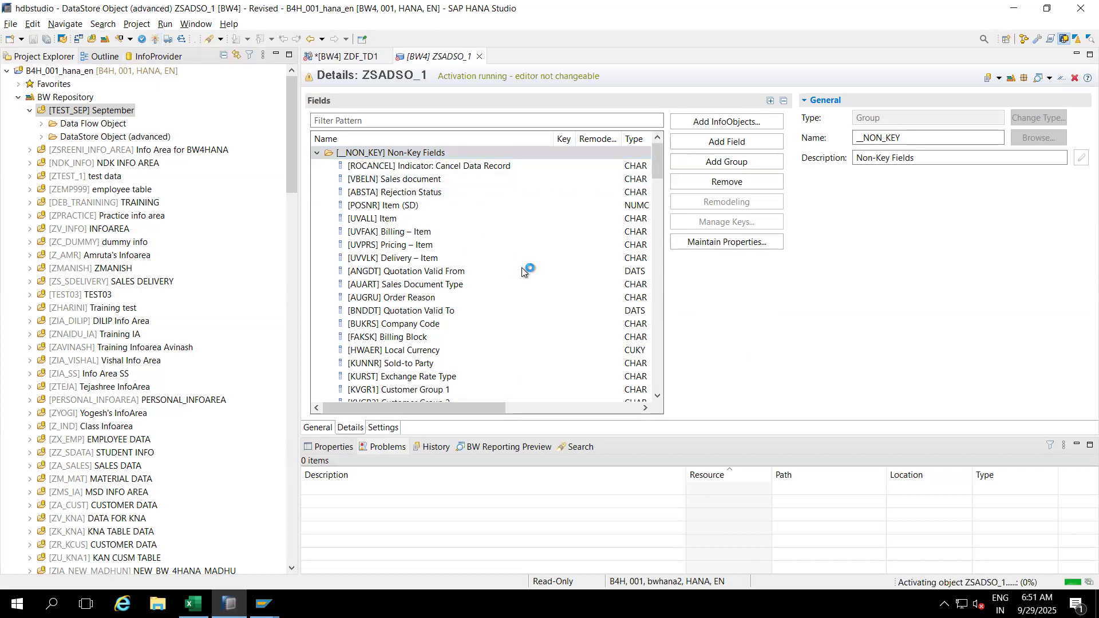
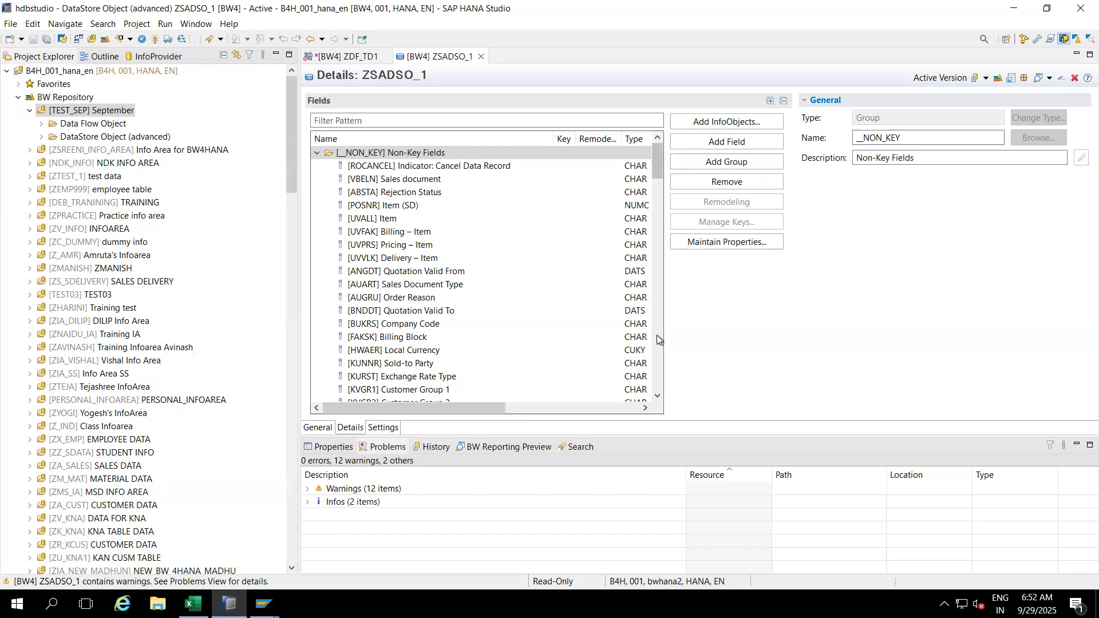
Step: Show ZSADSO_1's DDIC properties, listing its inbound table and reporting, extraction and external SQL views
click(327, 447)
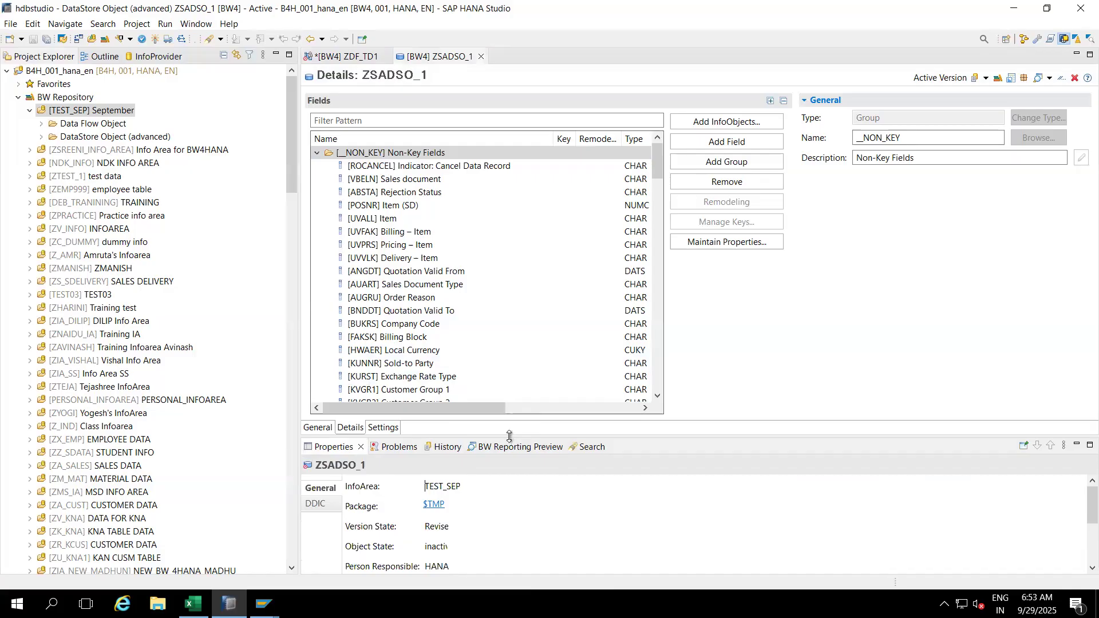
drag(509, 436, 513, 333)
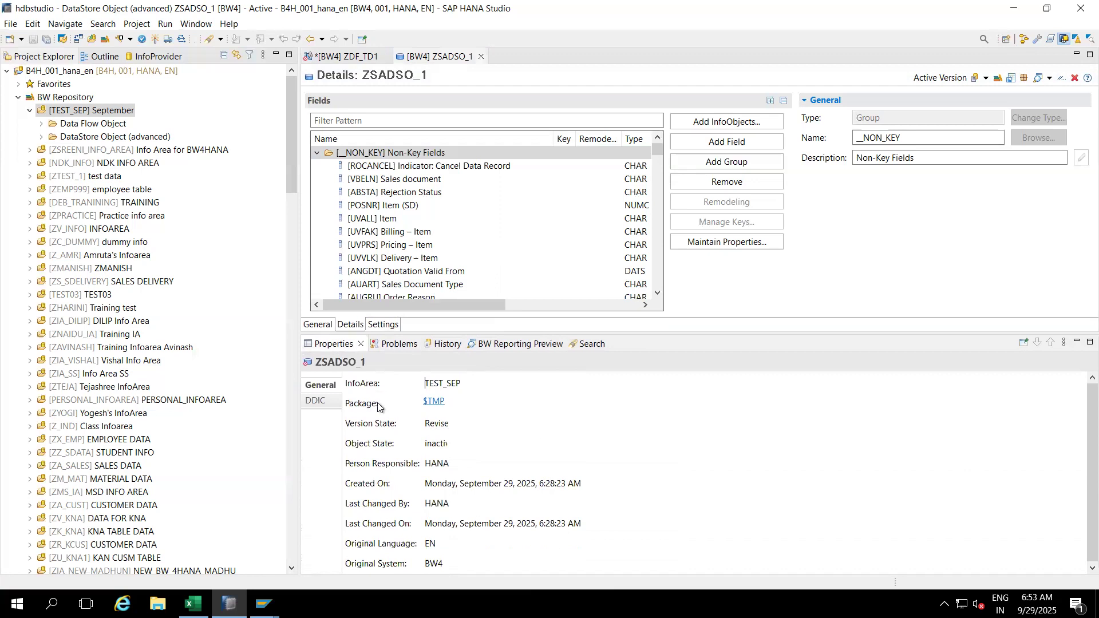
click(314, 403)
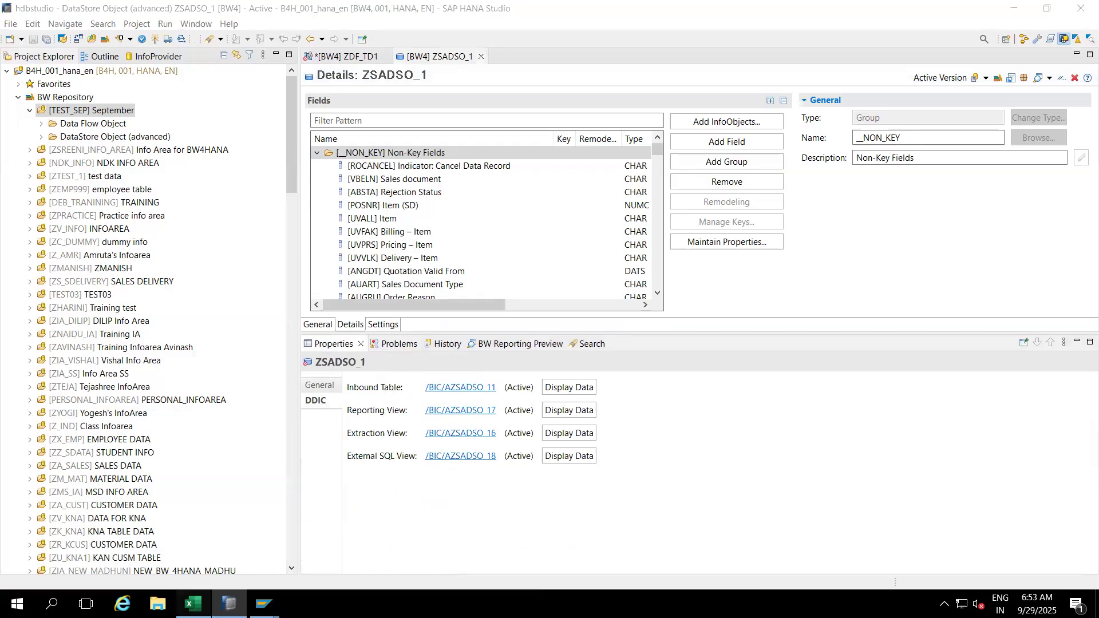
click(193, 603)
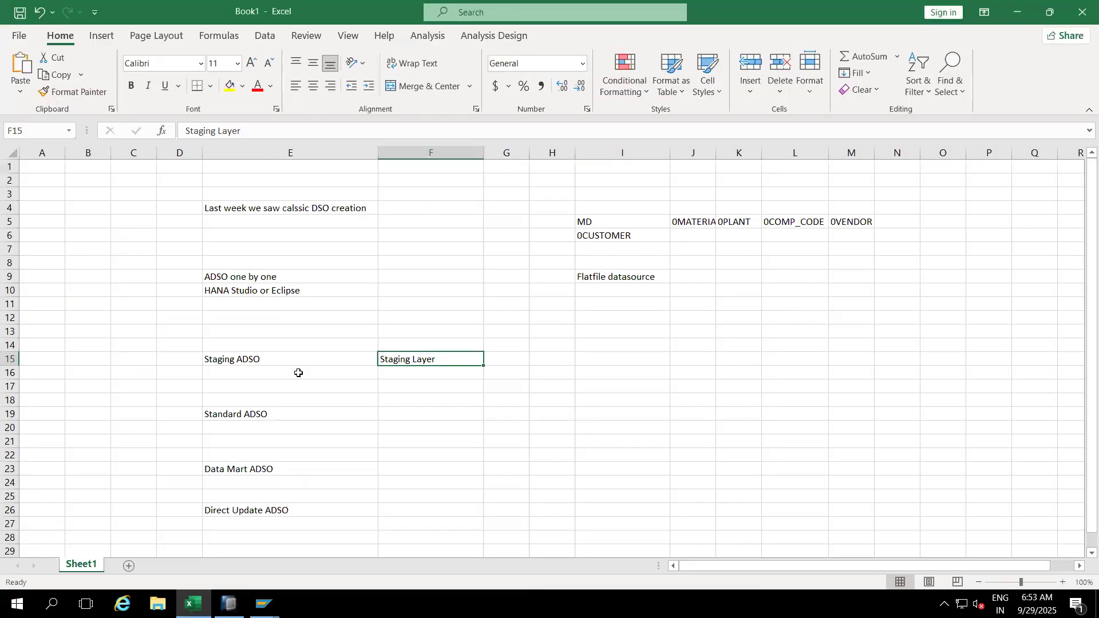
Step: Note 'Inbound Queue Table' in H15, correcting the misspelled first entry
click(548, 353)
text(Inbopu)
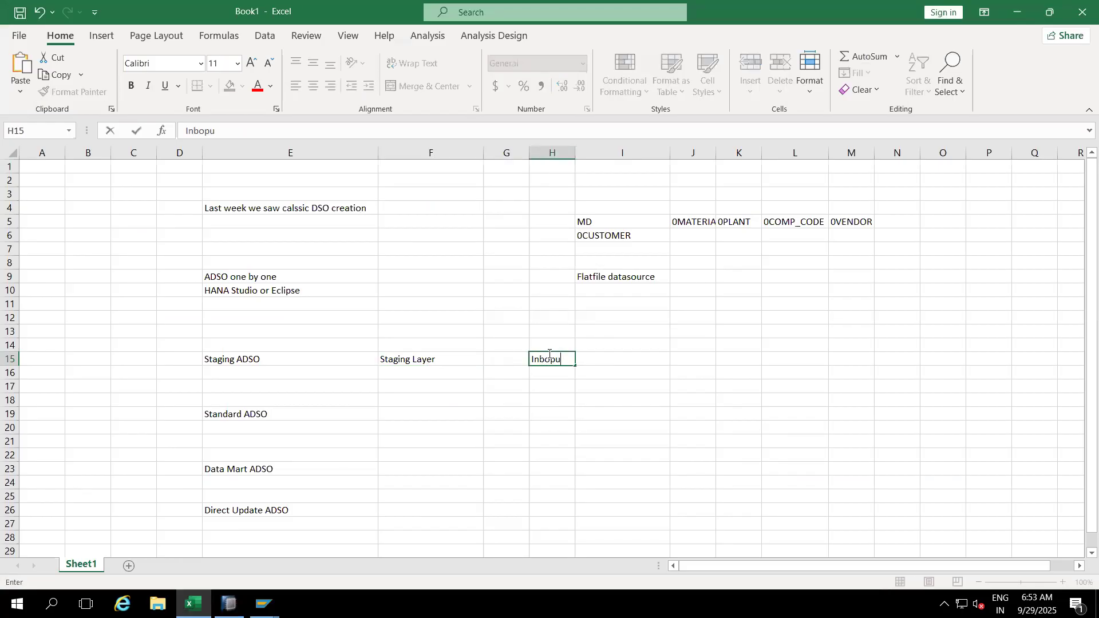
text(nd Table)
click(618, 397)
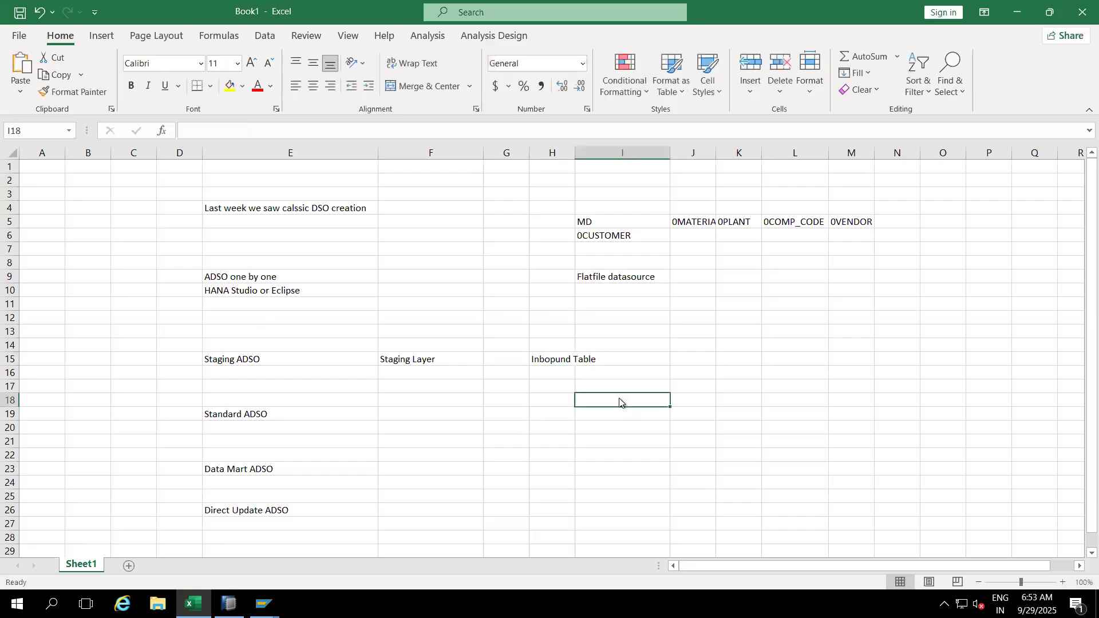
key(alt+Tab)
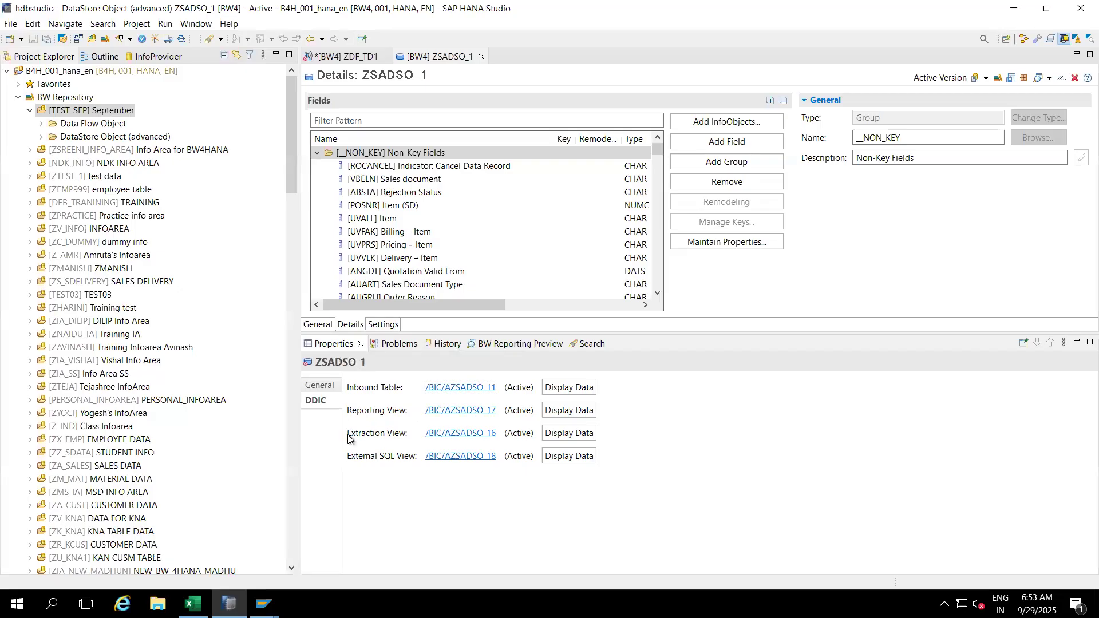
key(alt+Tab)
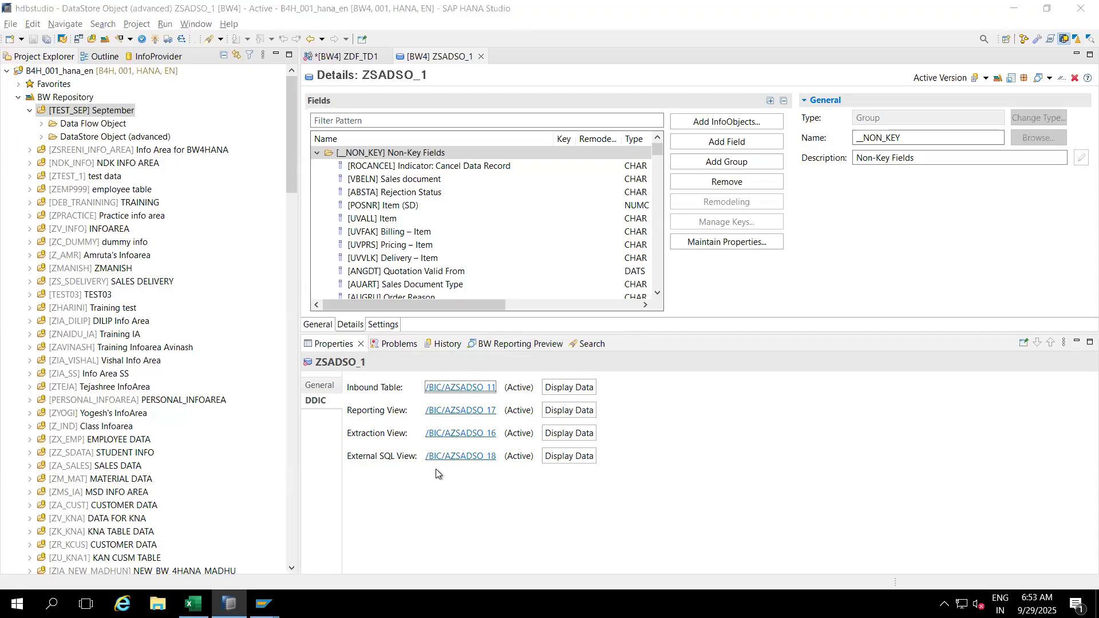
click(555, 359)
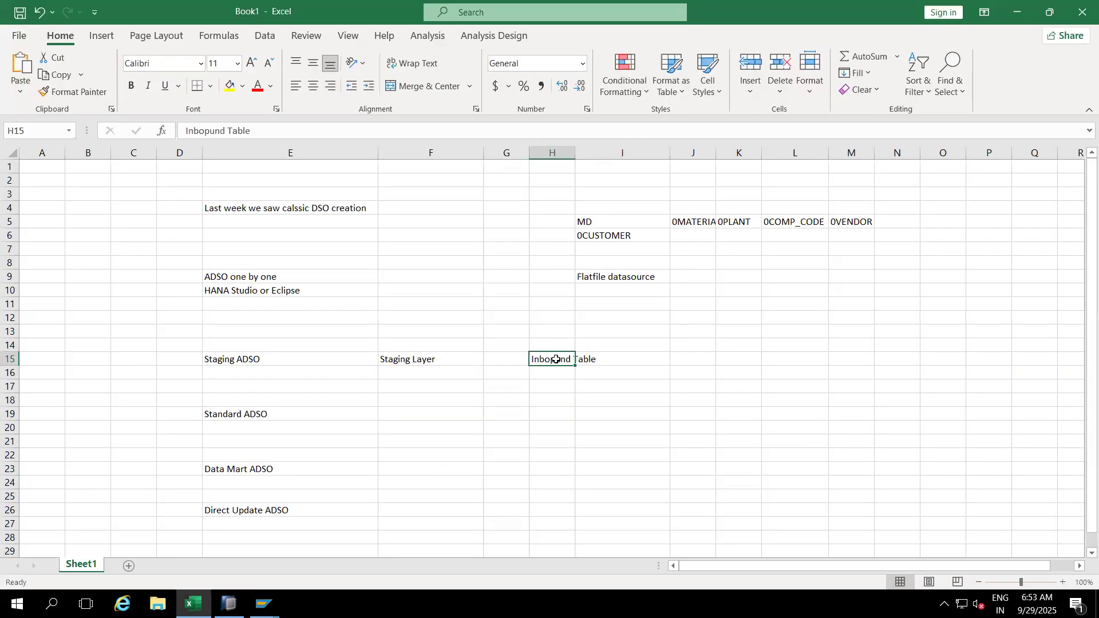
click(264, 134)
key(BackSpace)
key(BackSpace)
key(BackSpace)
key(BackSpace)
key(BackSpace)
key(BackSpace)
key(BackSpace)
key(BackSpace)
key(BackSpace)
key(BackSpace)
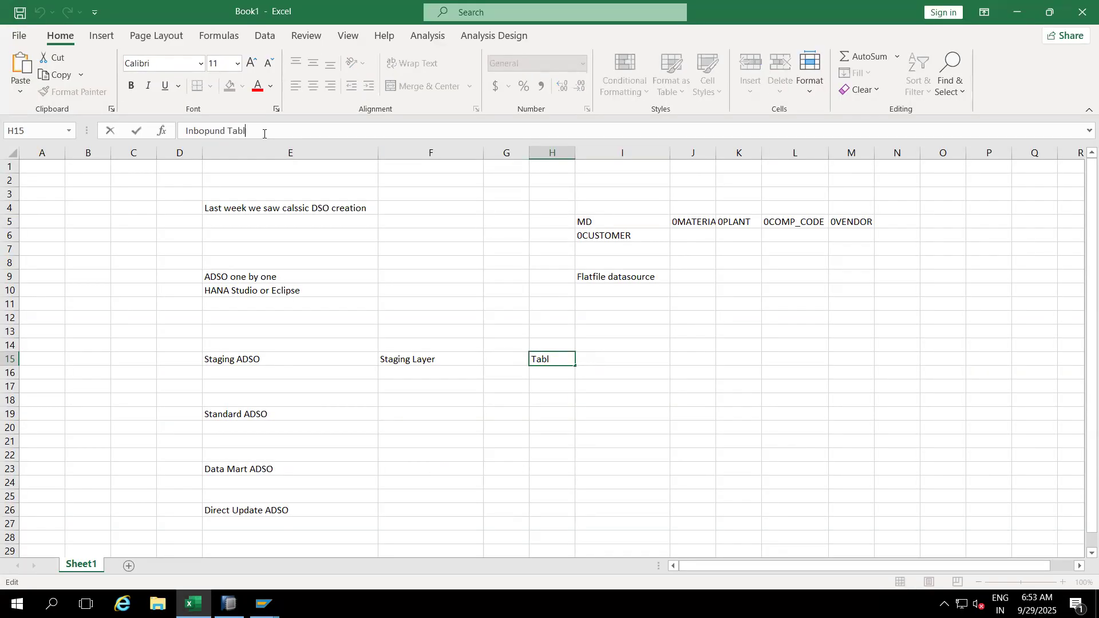
text(und Queue Table)
click(622, 401)
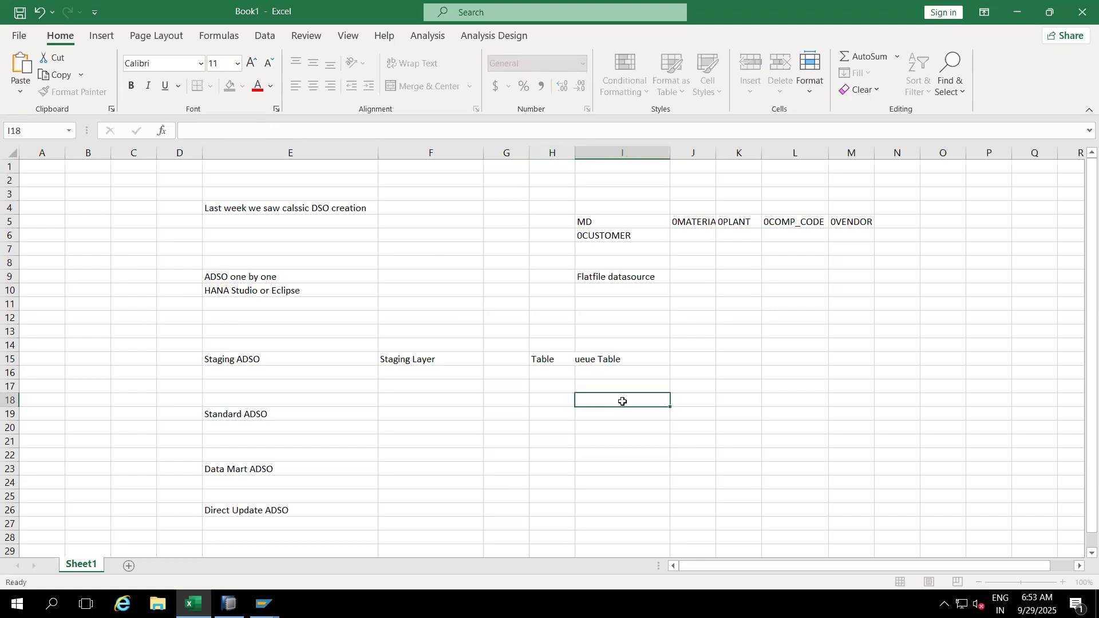
Step: Note '3 Views' in J15 and return to SAP HANA Studio
click(697, 359)
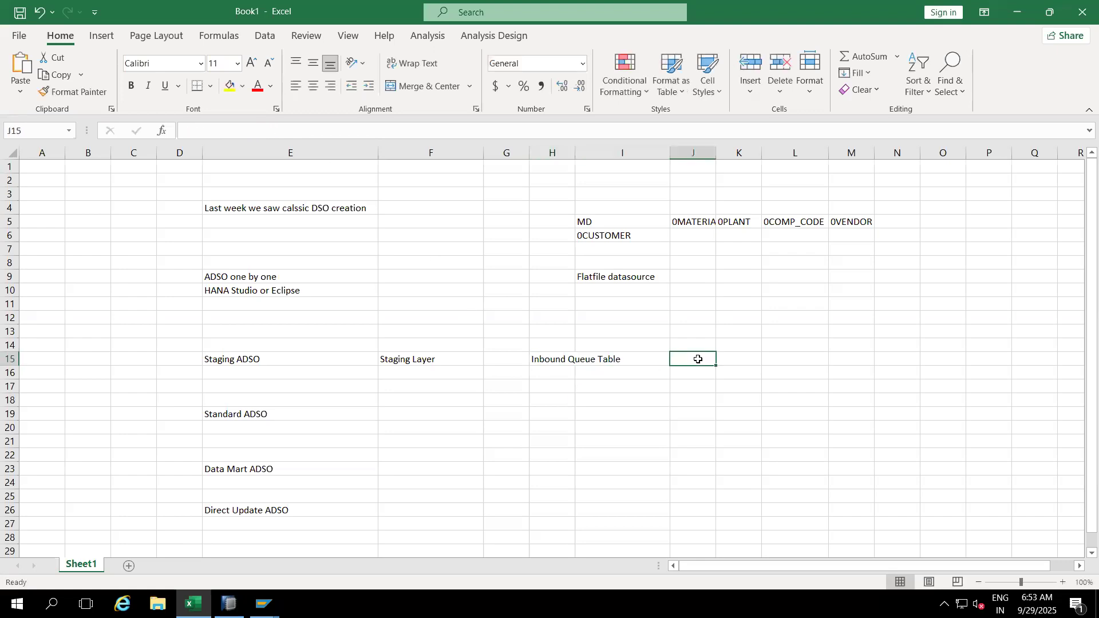
text(3 Views)
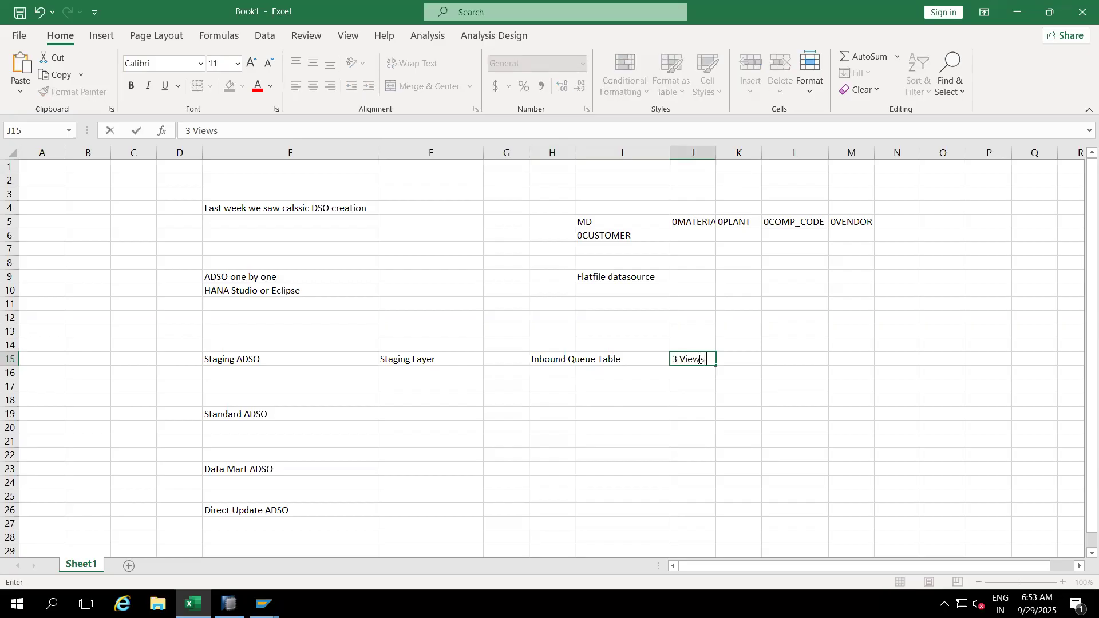
click(629, 413)
key(alt+Tab)
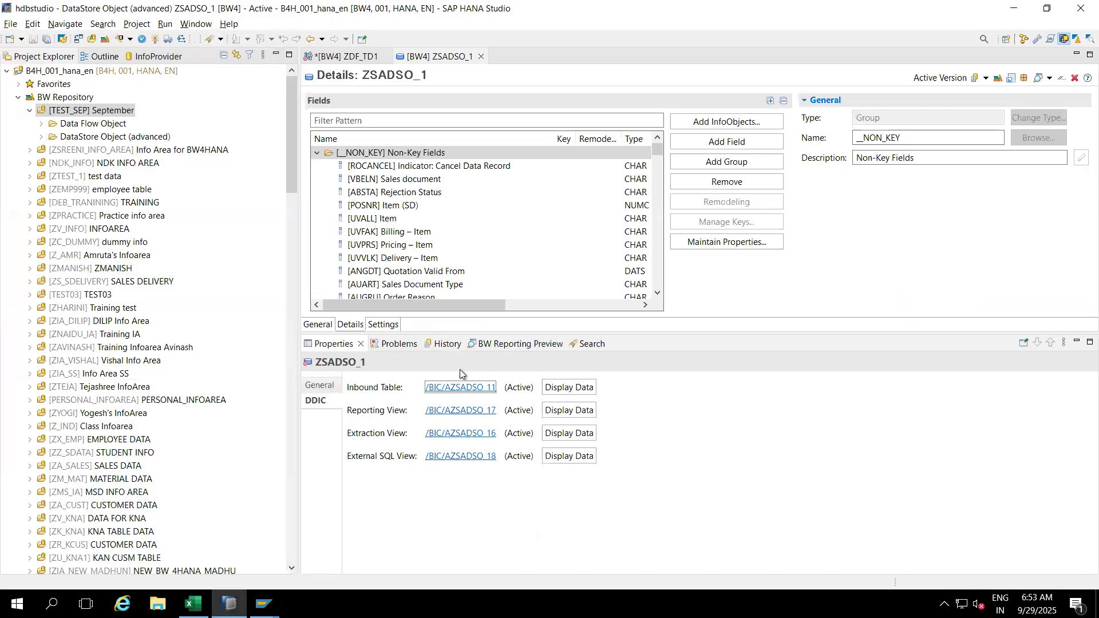
Step: Activate ZSADSO_1 (0 errors, 12 warnings) and close its editor to show ZDF_TD1
click(156, 38)
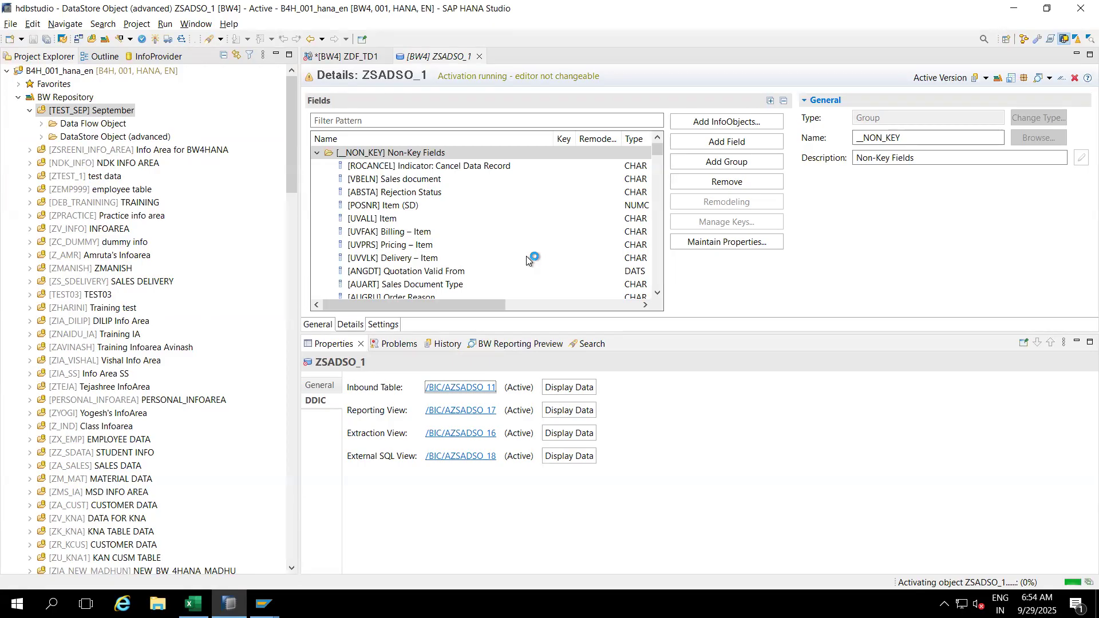
click(446, 395)
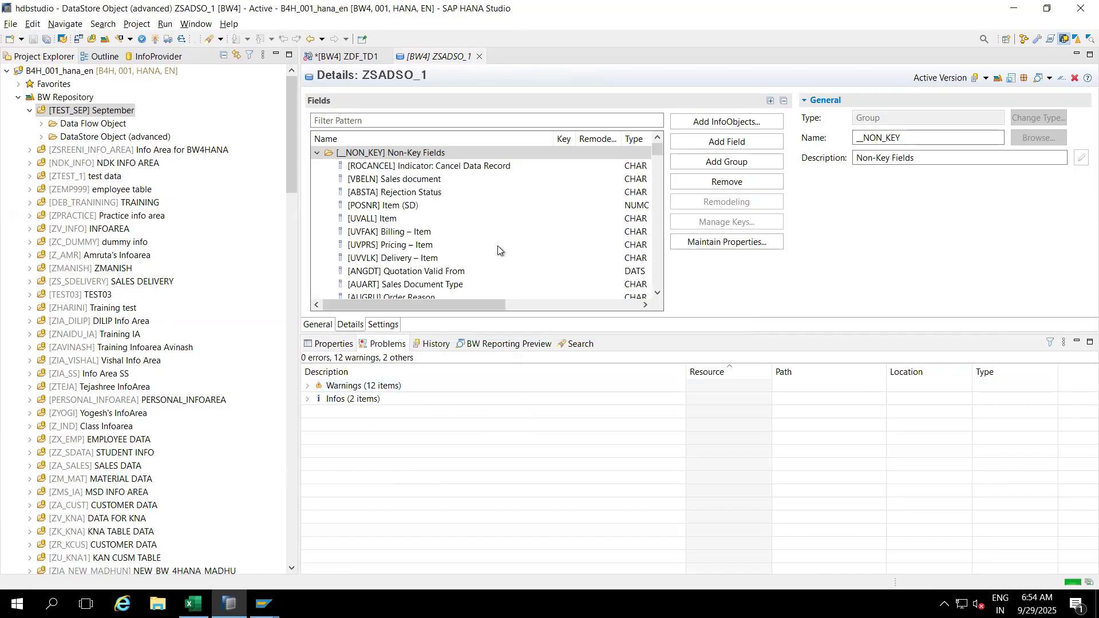
click(480, 57)
Step: Place a new DataSource node NEWNODE1 below ZSADSO_1 in the ZDF_TD1 data flow
mouse_move(492, 228)
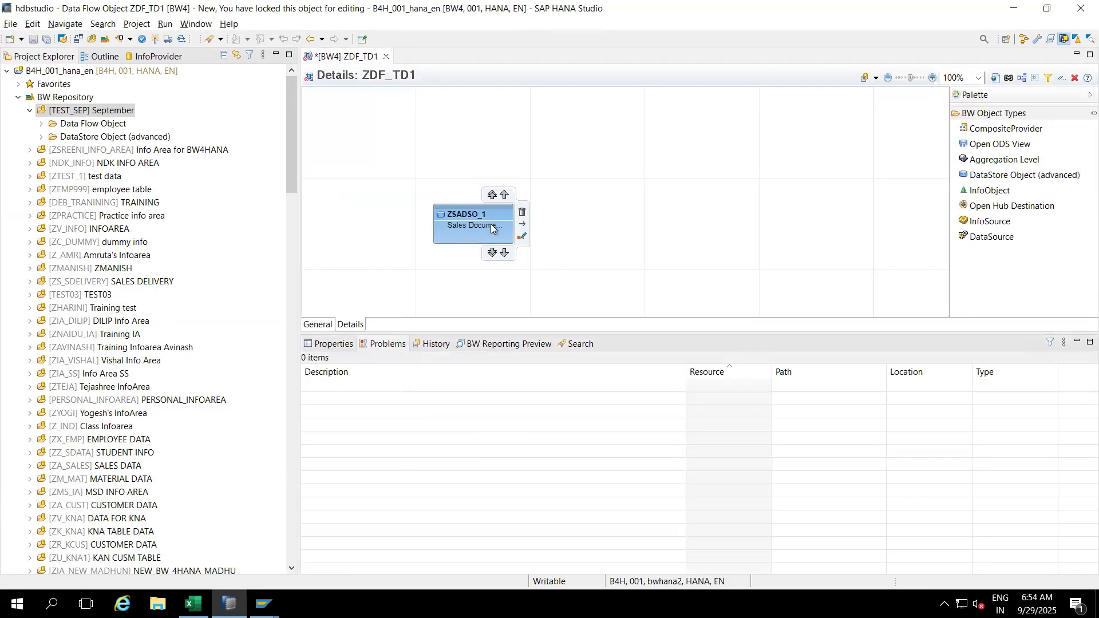
drag(470, 214, 473, 132)
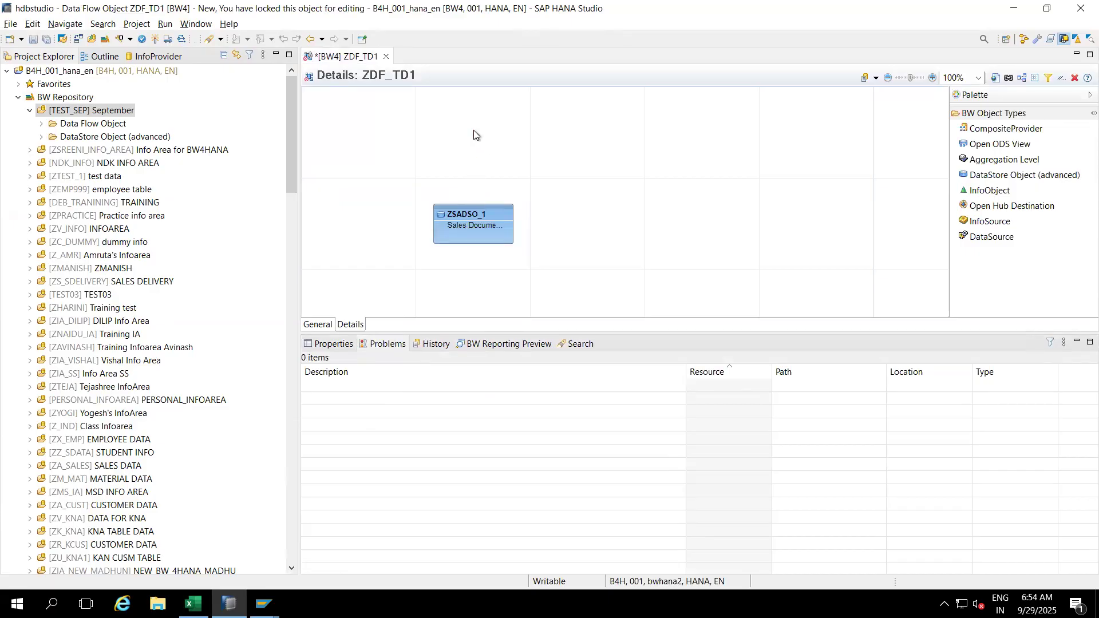
drag(469, 212, 462, 115)
drag(982, 241, 477, 286)
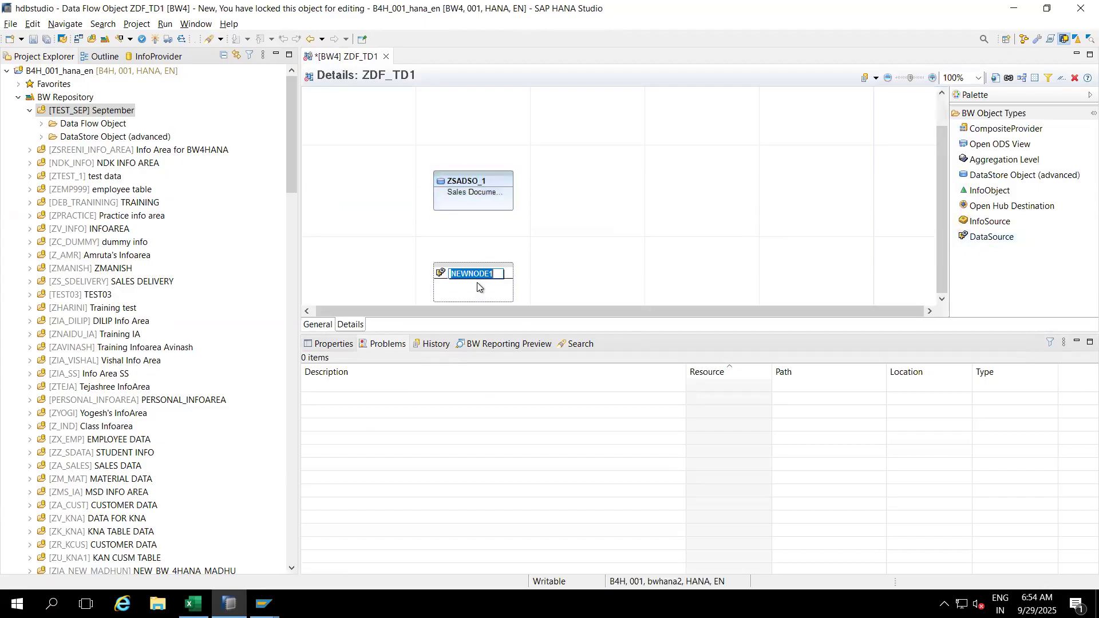
click(579, 260)
click(473, 275)
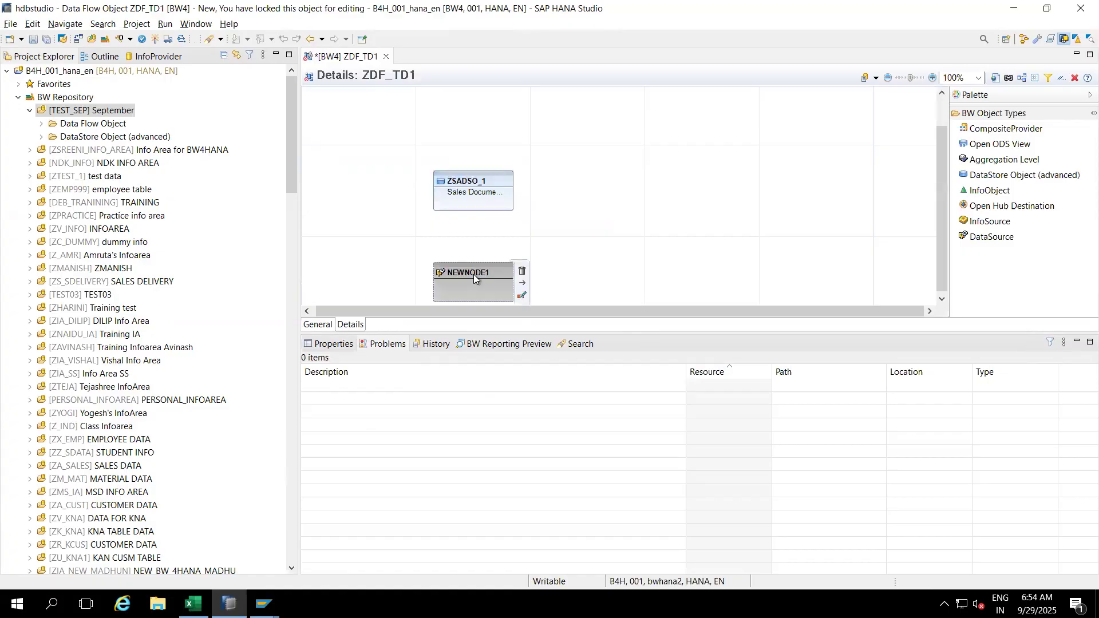
Step: Assign DataSource 2LIS_11_VAITM from S4HCLNT100 to the new node
right_click(473, 274)
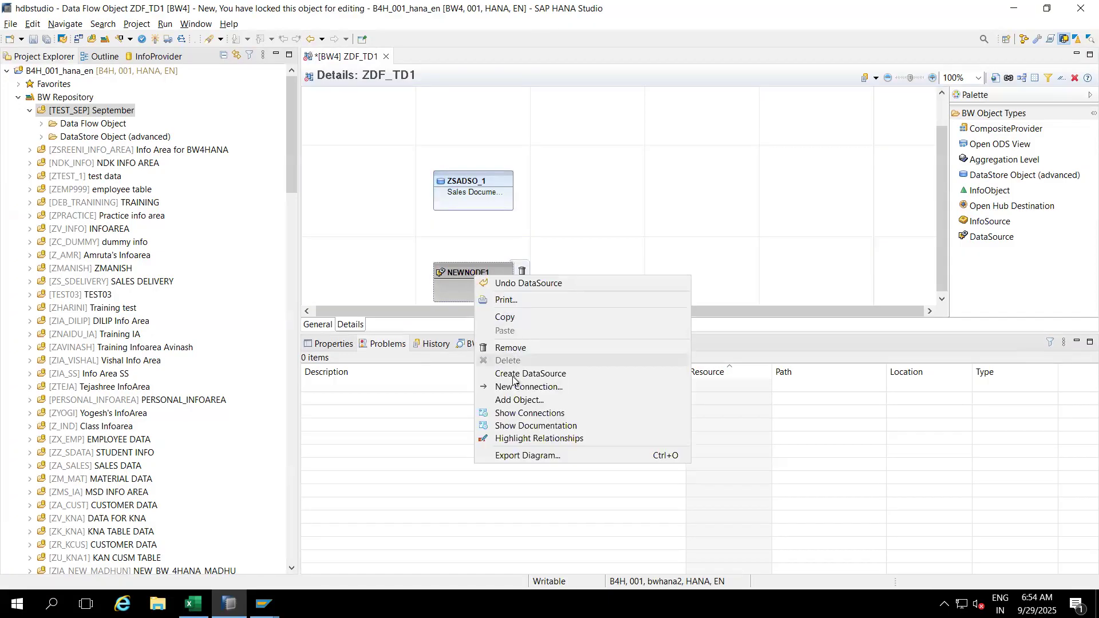
click(514, 400)
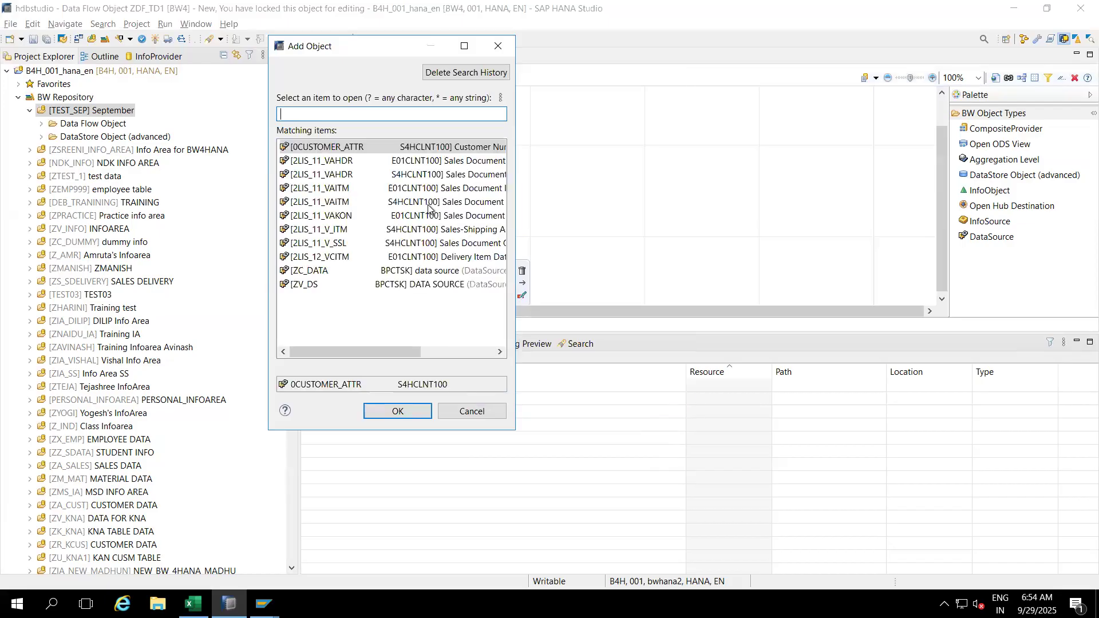
text(2LIS_11_VAITM)
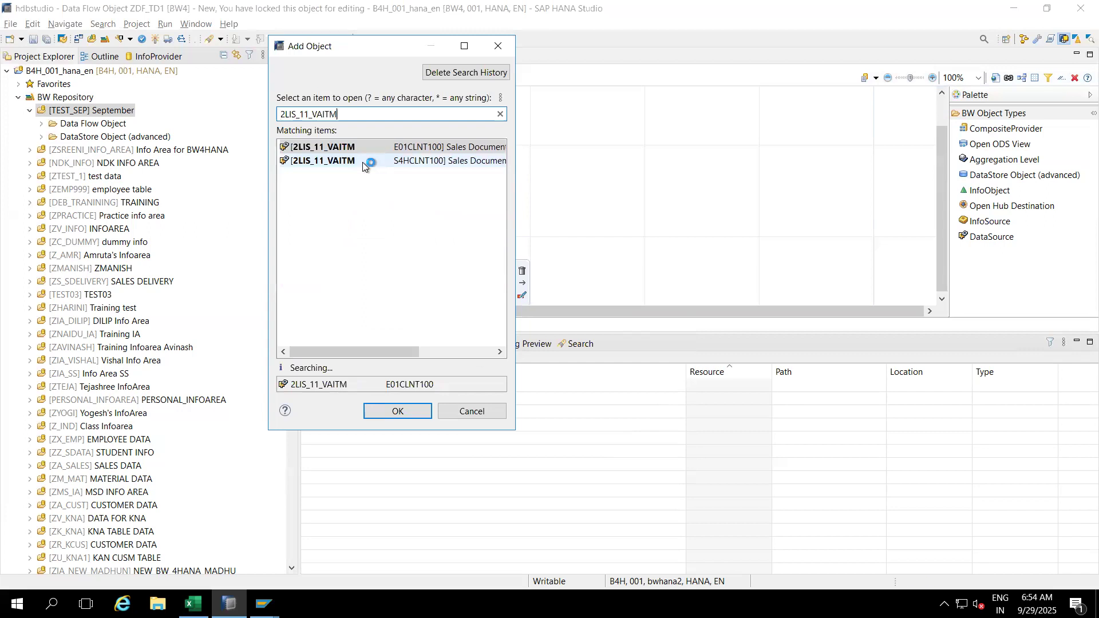
click(363, 161)
double_click(342, 160)
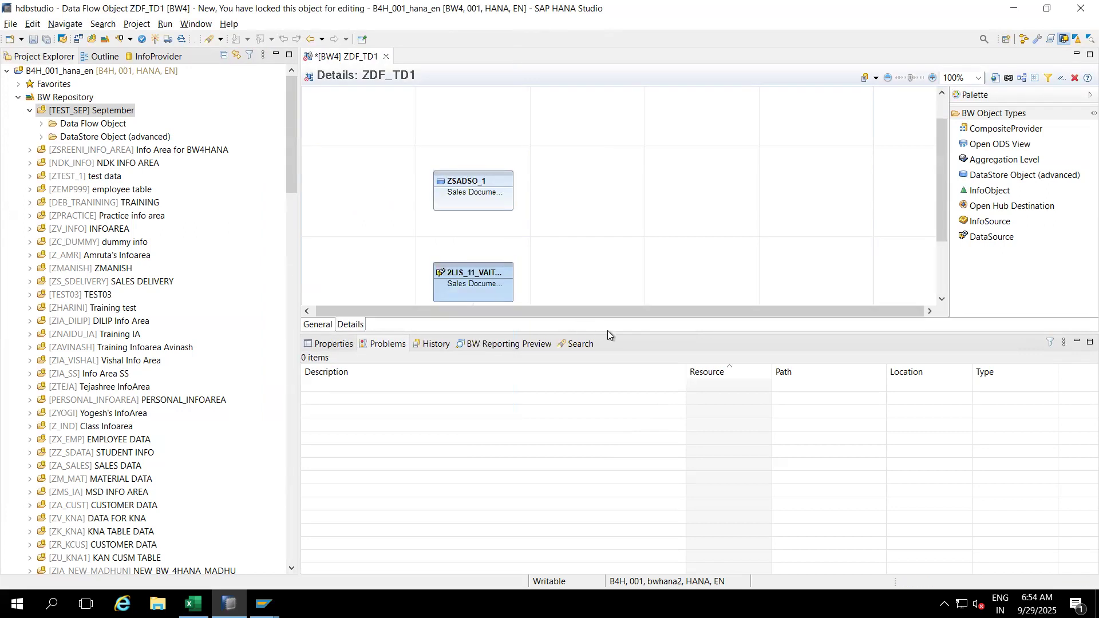
Step: Link the 2LIS_11_VAITM node to ZSADSO_1 and create the RSDS 2LIS_11_VAITM transformation
drag(616, 332, 617, 451)
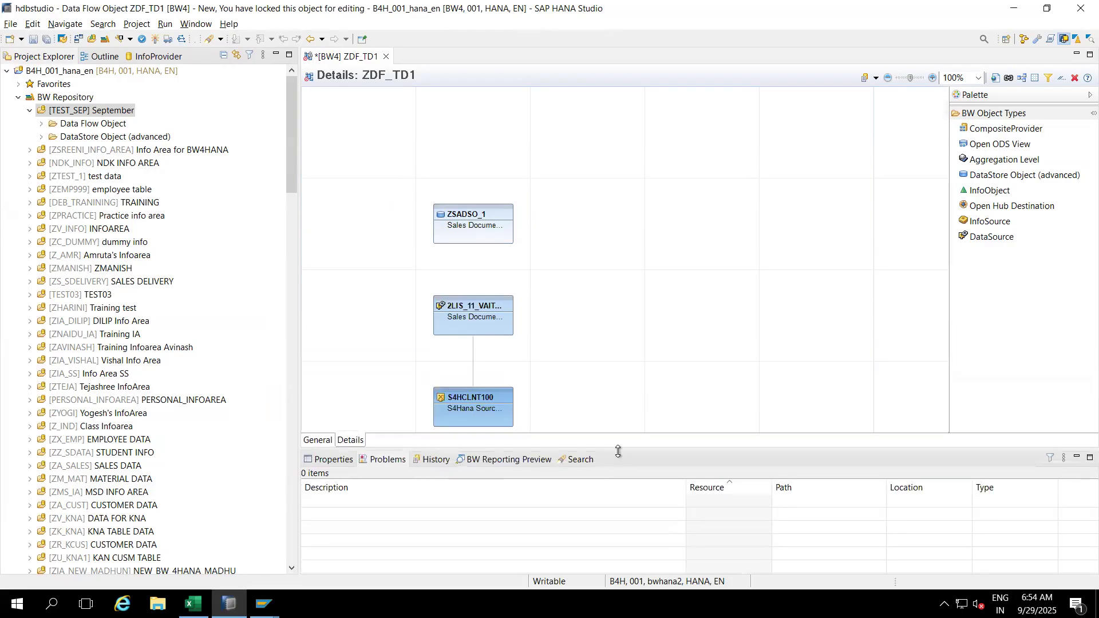
mouse_move(478, 311)
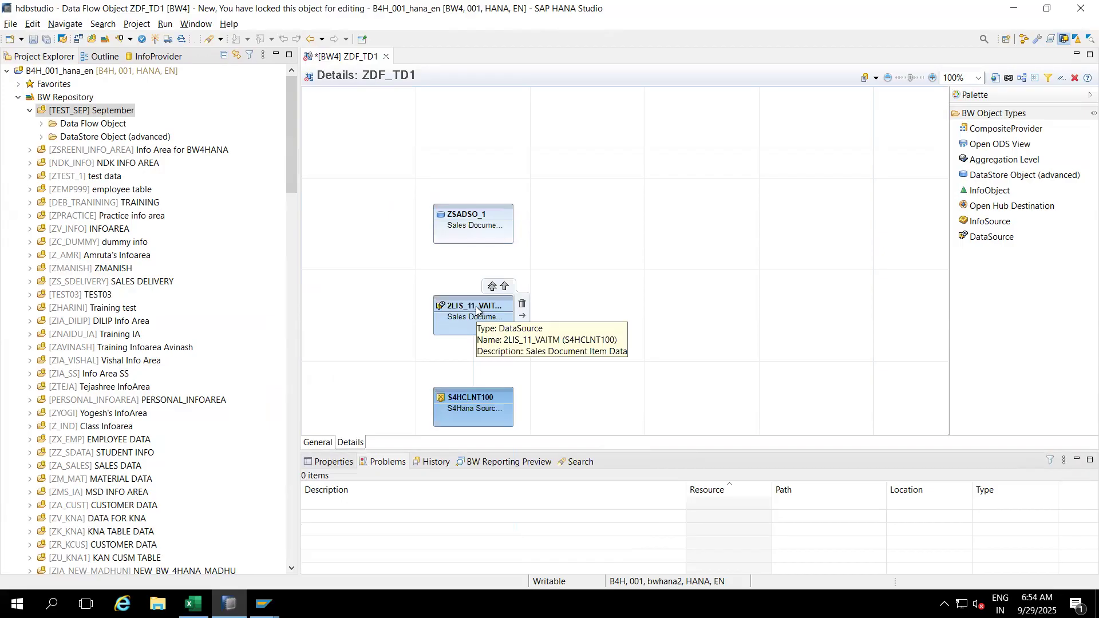
drag(470, 299, 472, 238)
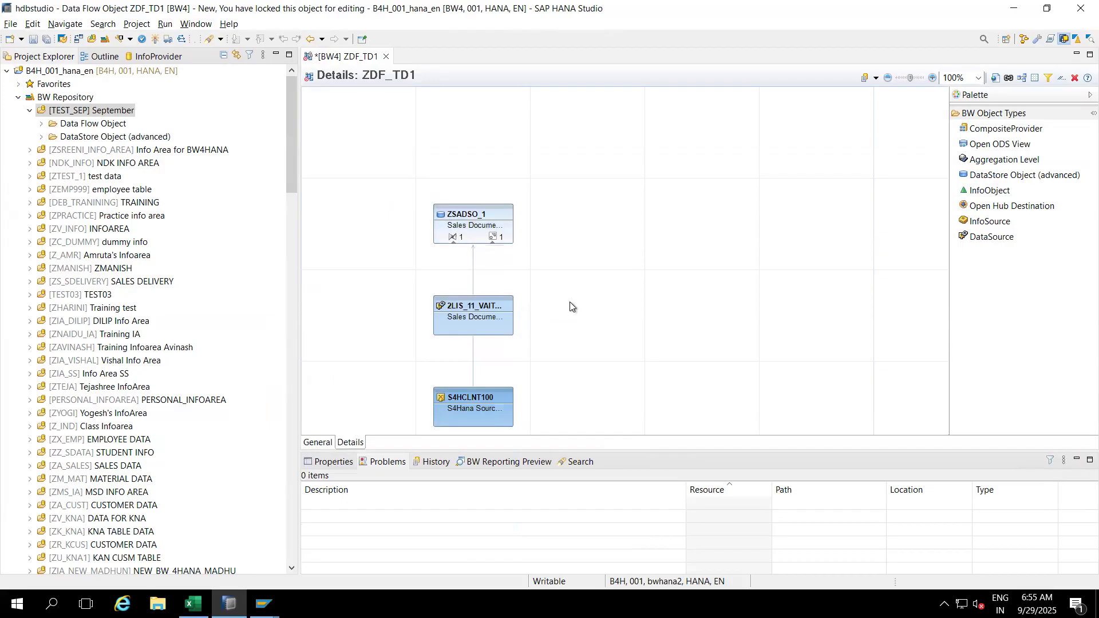
mouse_move(451, 239)
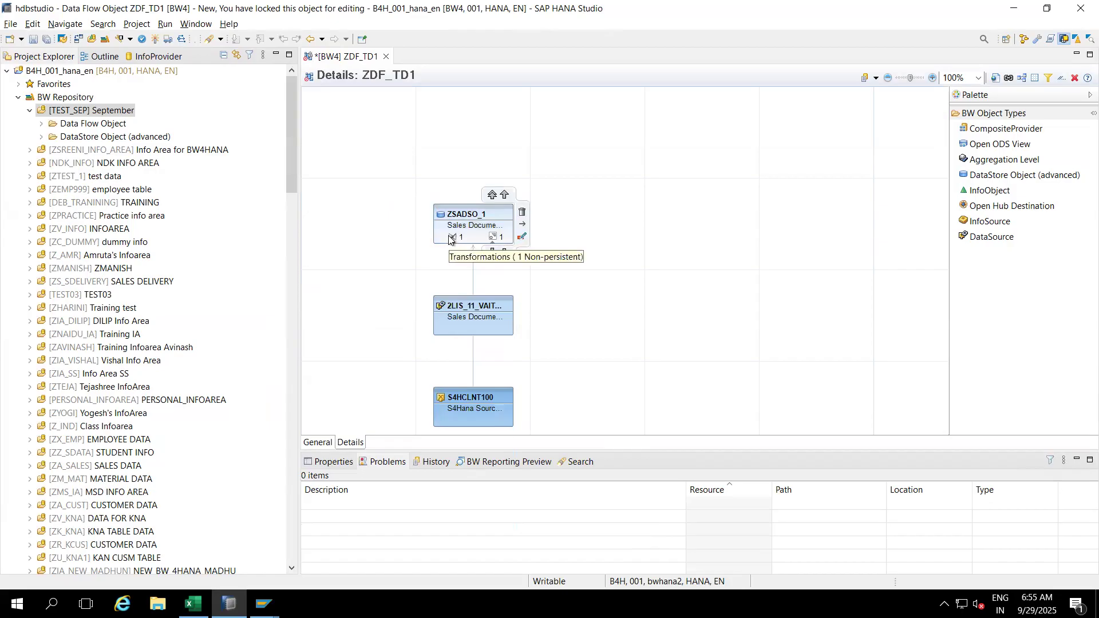
click(452, 239)
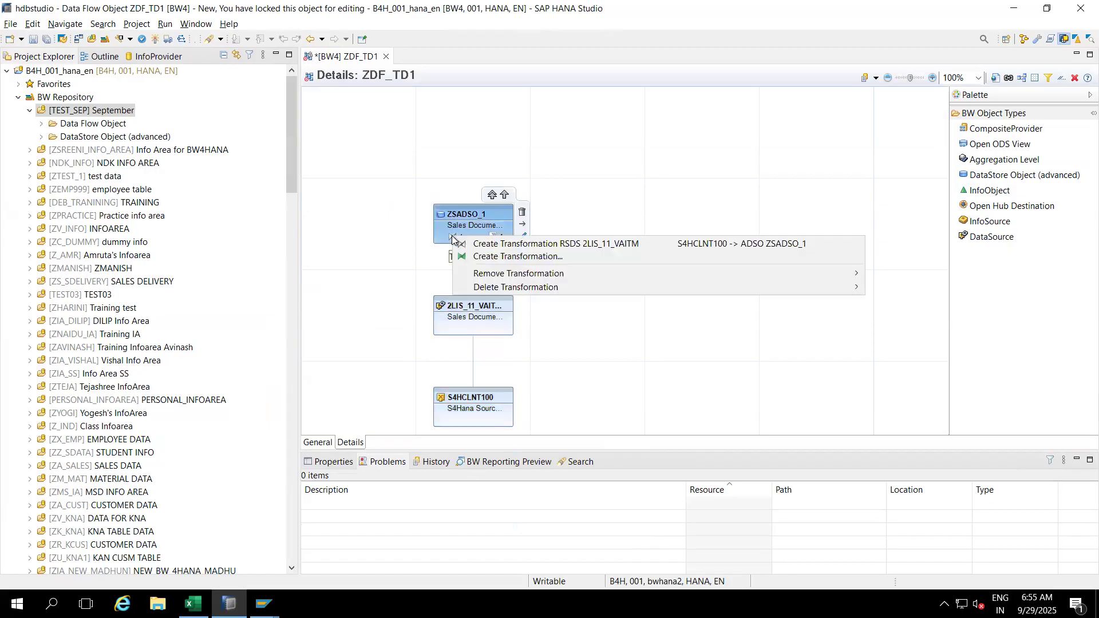
click(496, 246)
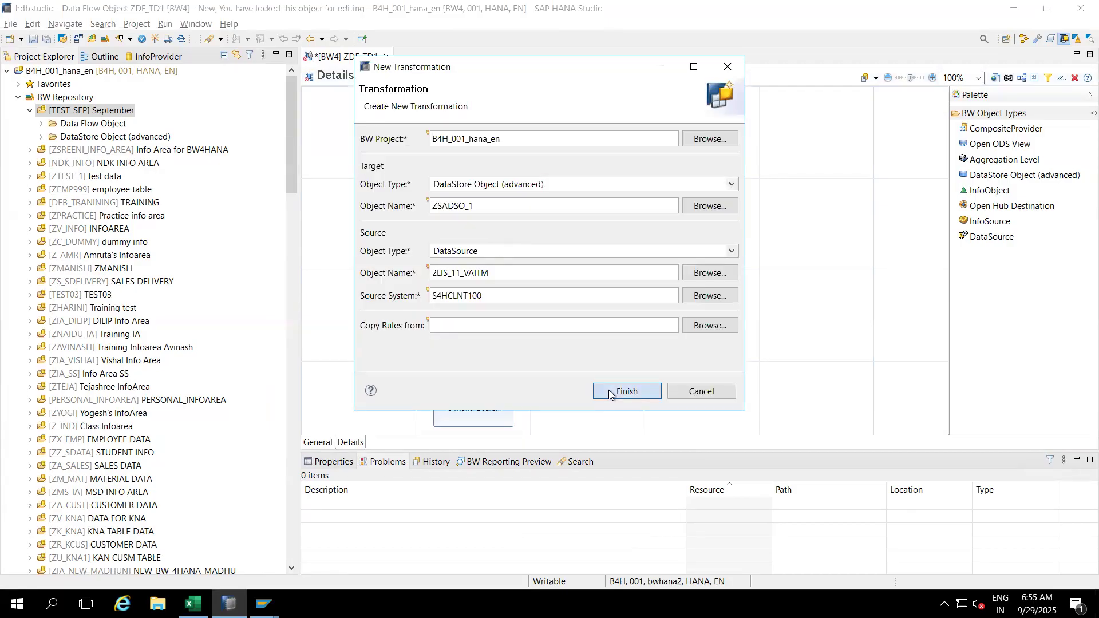
key(Return)
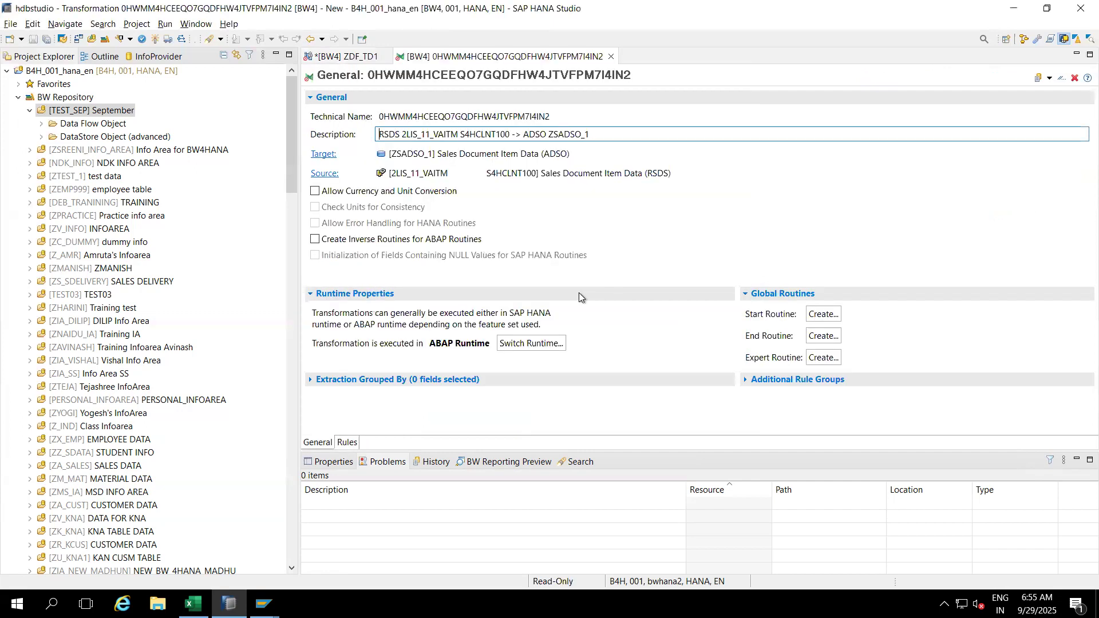
Step: Check the transformation's mapping rules, activate it, and close its editor
click(347, 443)
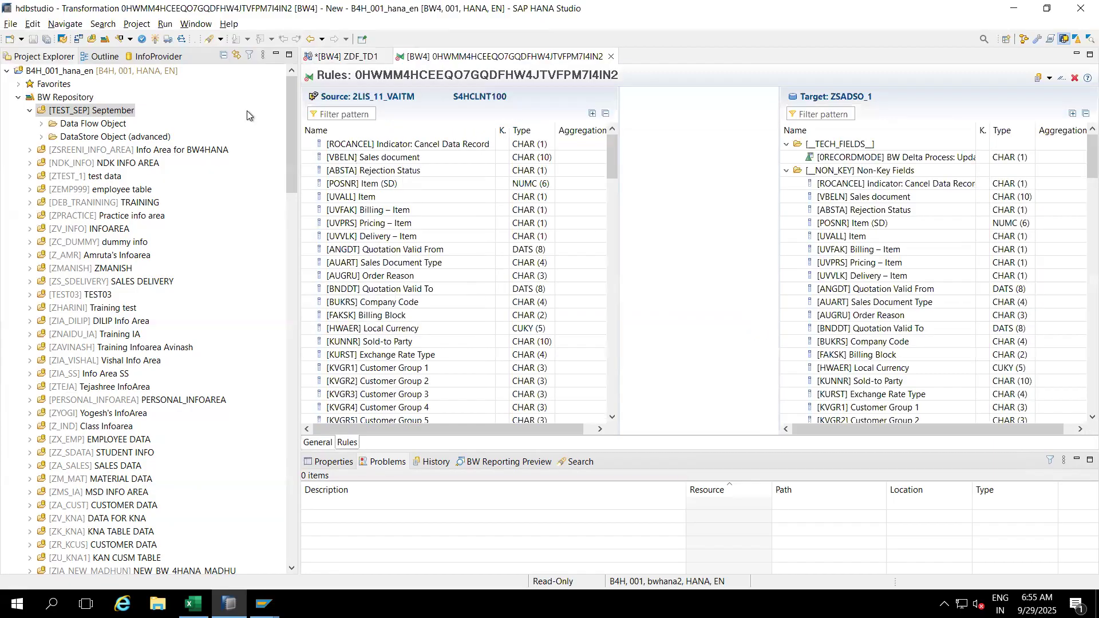
click(155, 39)
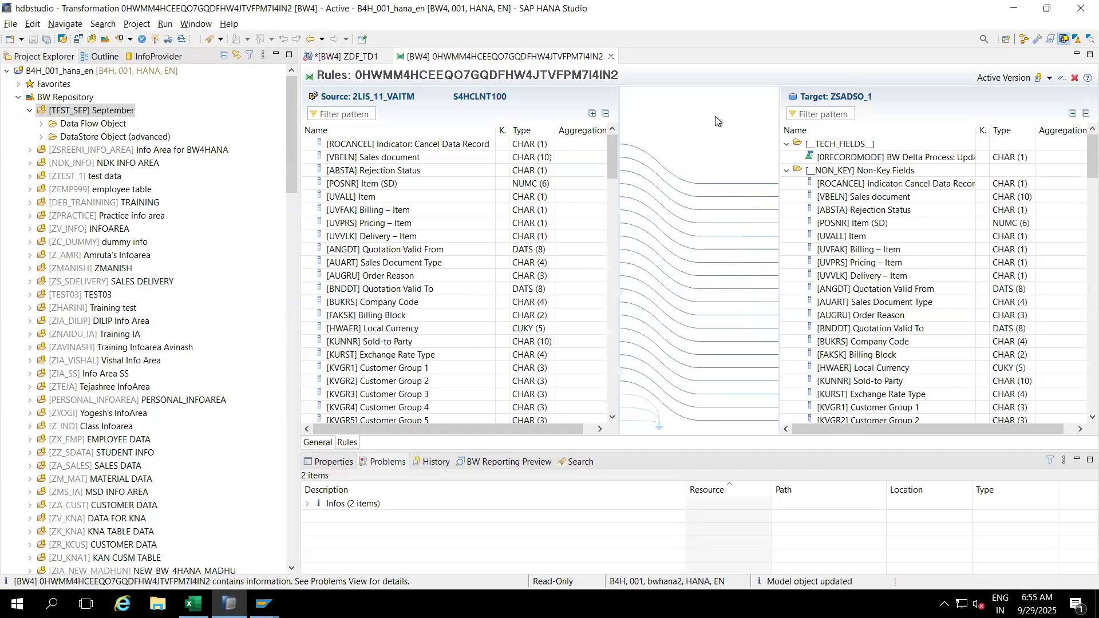
click(611, 58)
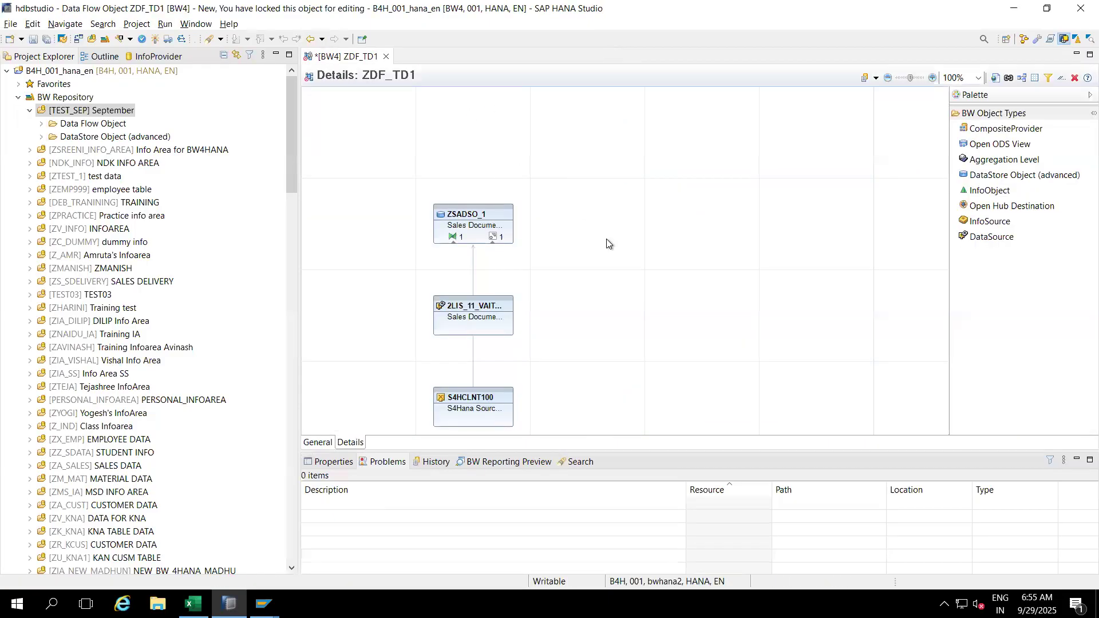
Step: Create a DTP from RSDS 2LIS_11_VAITM into ZSADSO_1 through the New DTP wizard
click(491, 237)
click(491, 238)
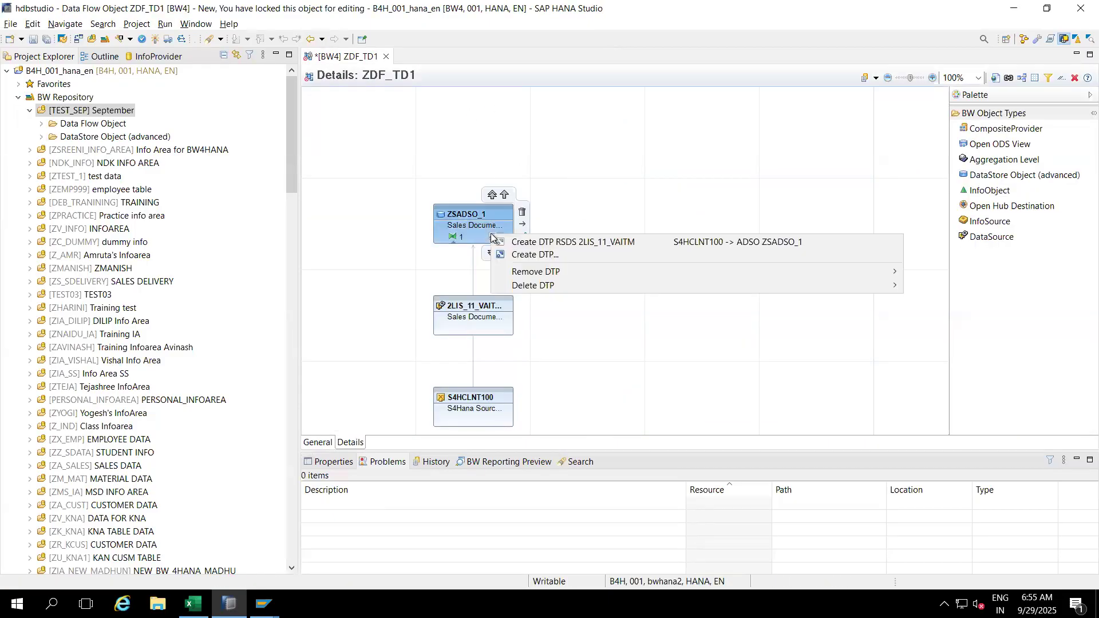
click(527, 243)
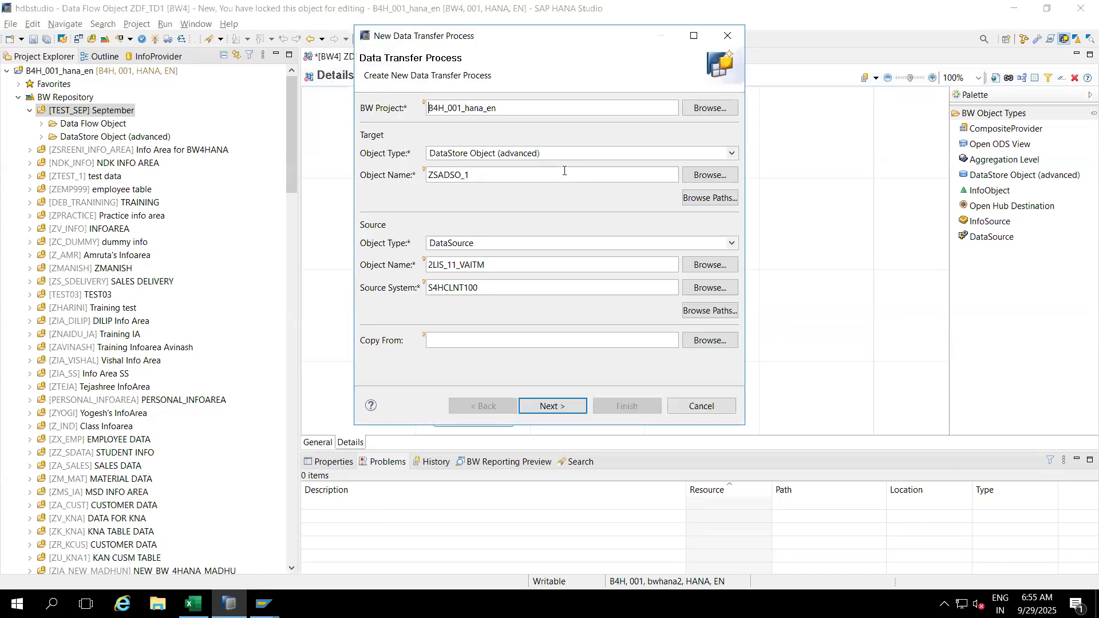
click(551, 405)
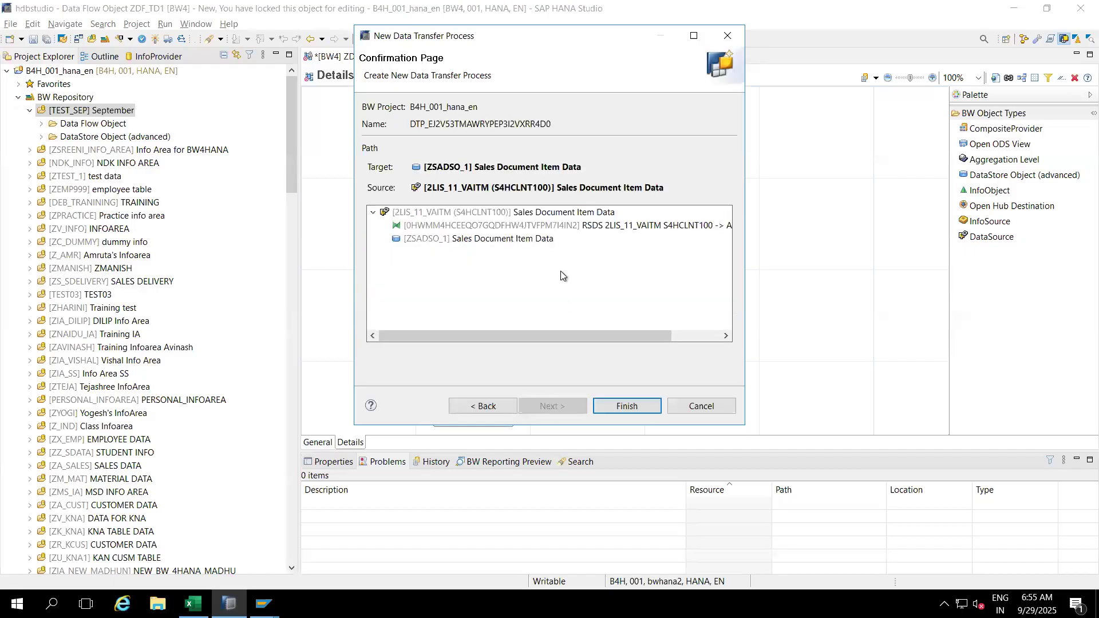
click(509, 212)
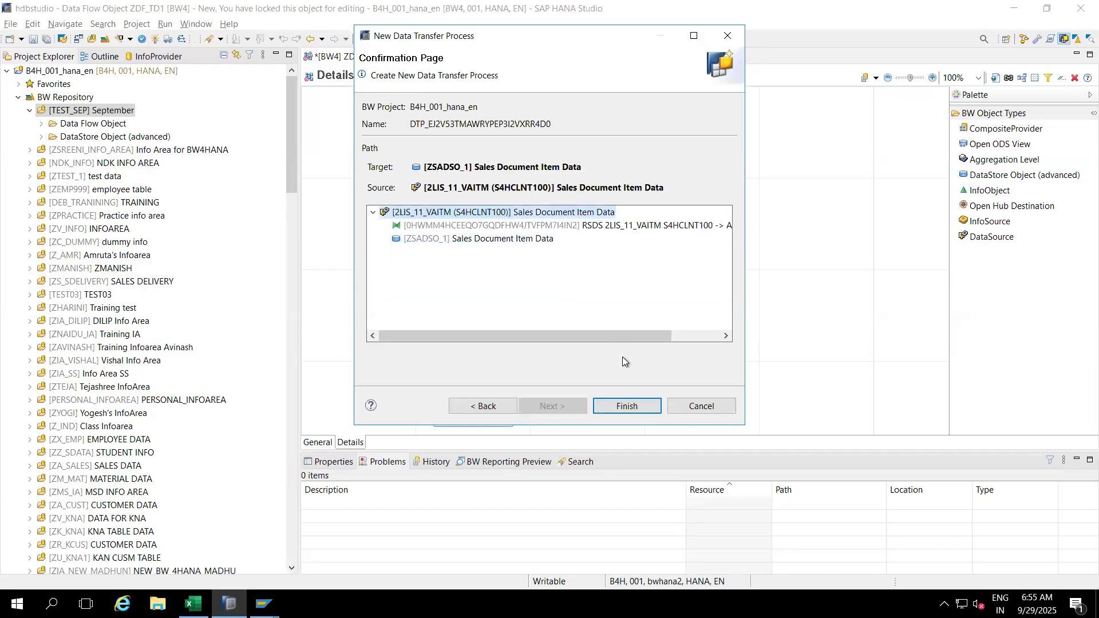
click(613, 406)
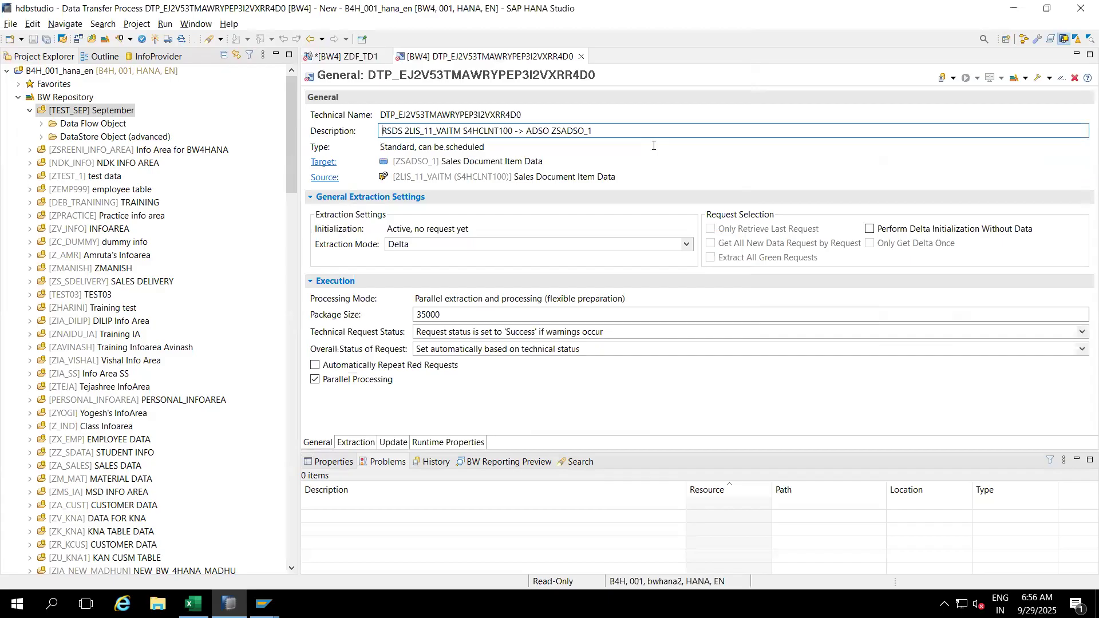
Step: Set the DTP extraction mode to Full, activate it, and go back to ZDF_TD1
click(433, 250)
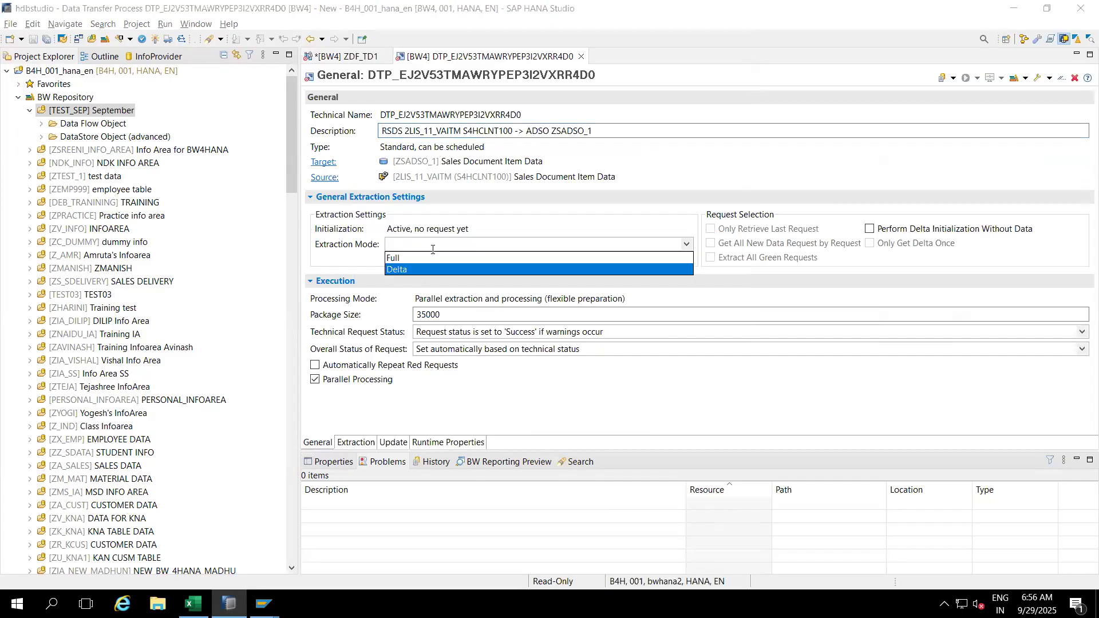
click(392, 258)
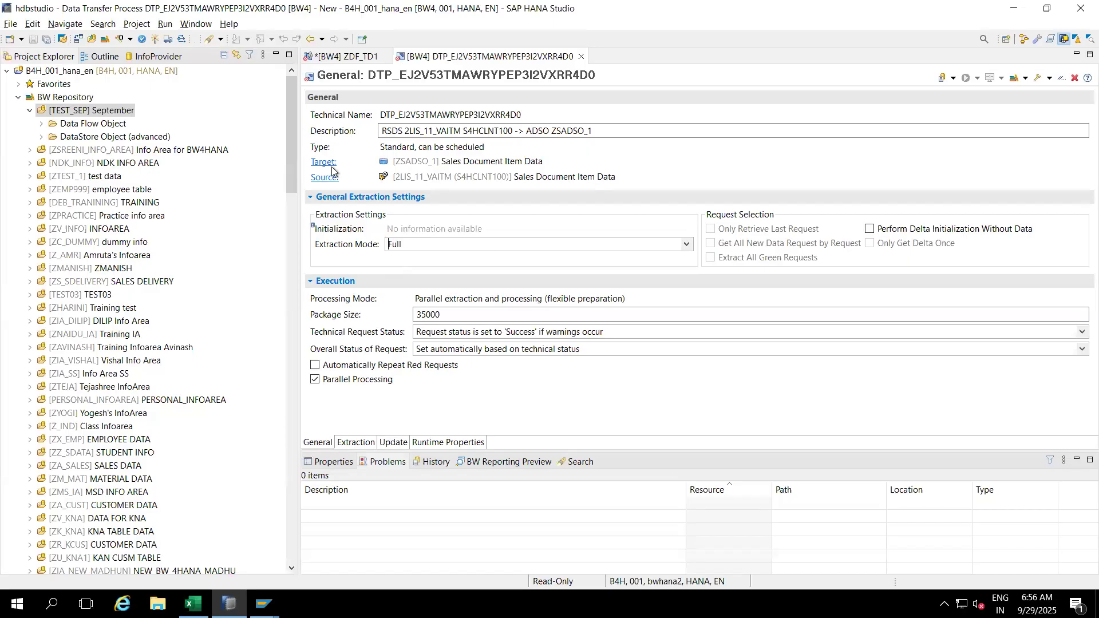
click(156, 39)
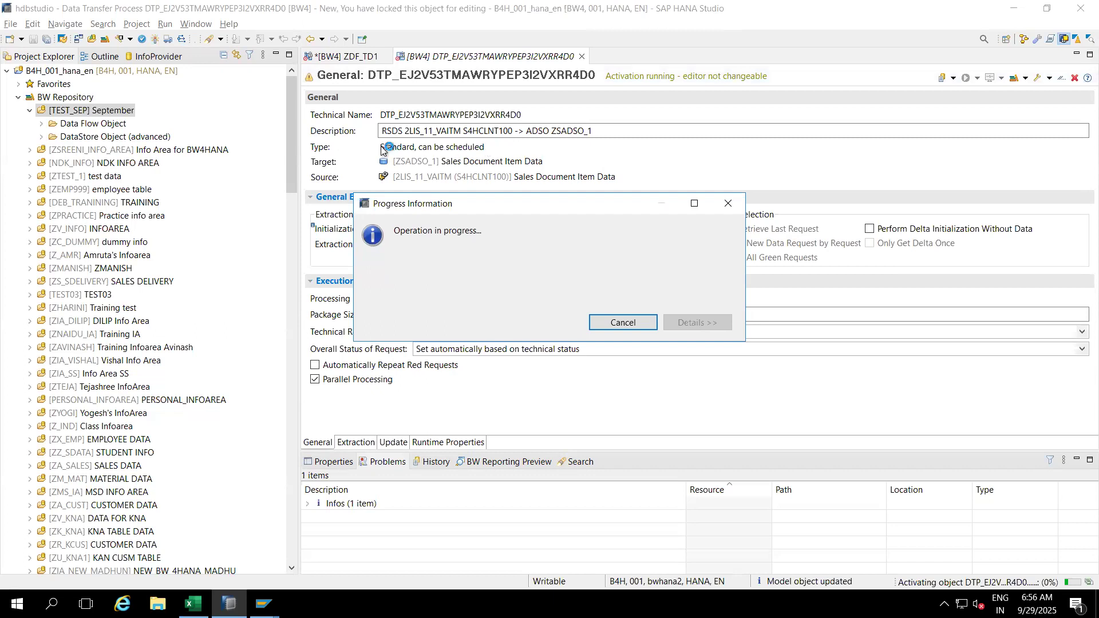
click(349, 57)
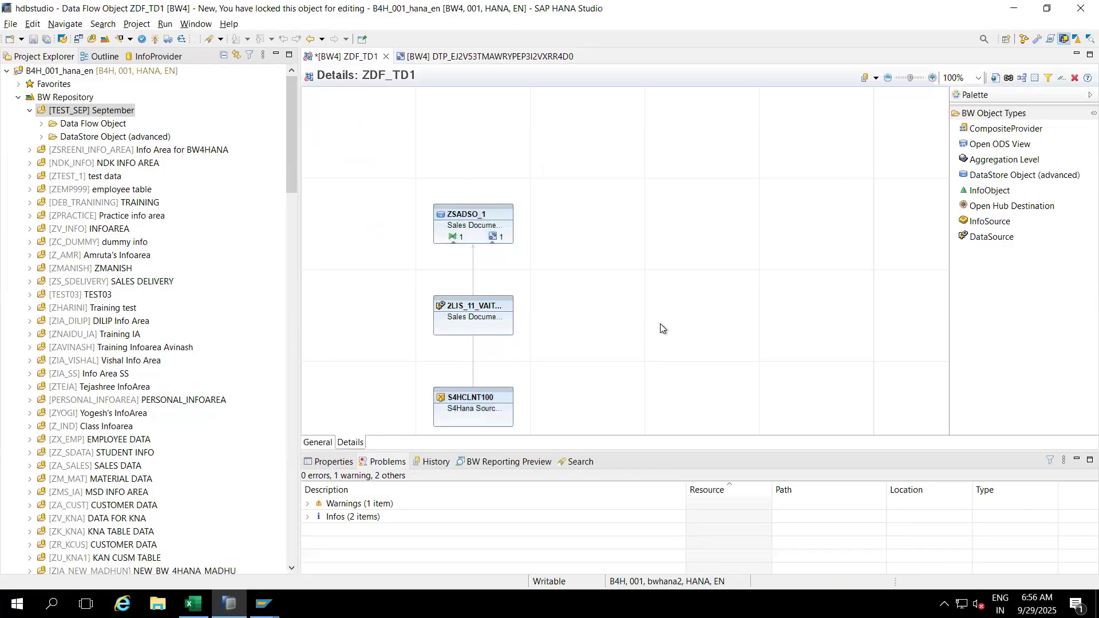
mouse_move(485, 225)
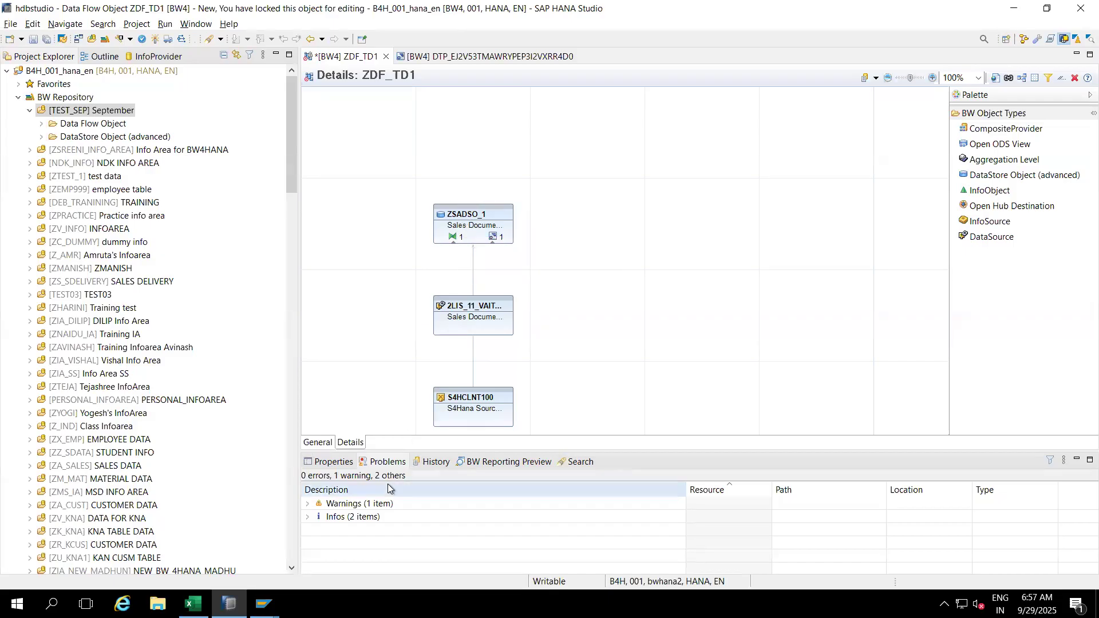
Step: Note 'No Info Objects' in G15 and autofit column G to the text
click(193, 603)
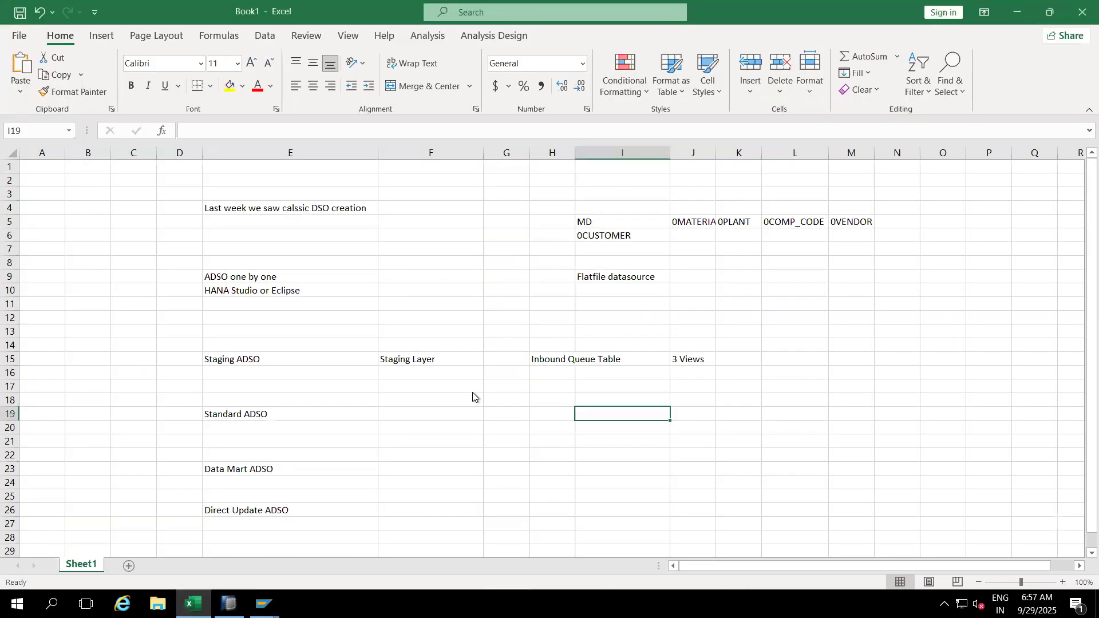
click(504, 364)
text(No)
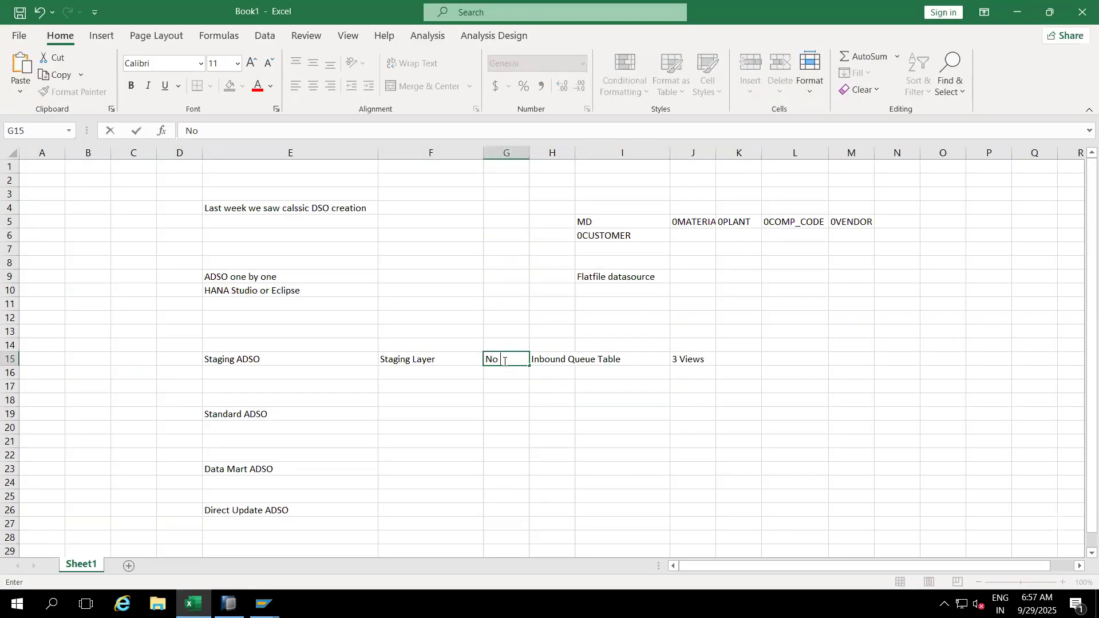
text( Info Objects)
click(504, 234)
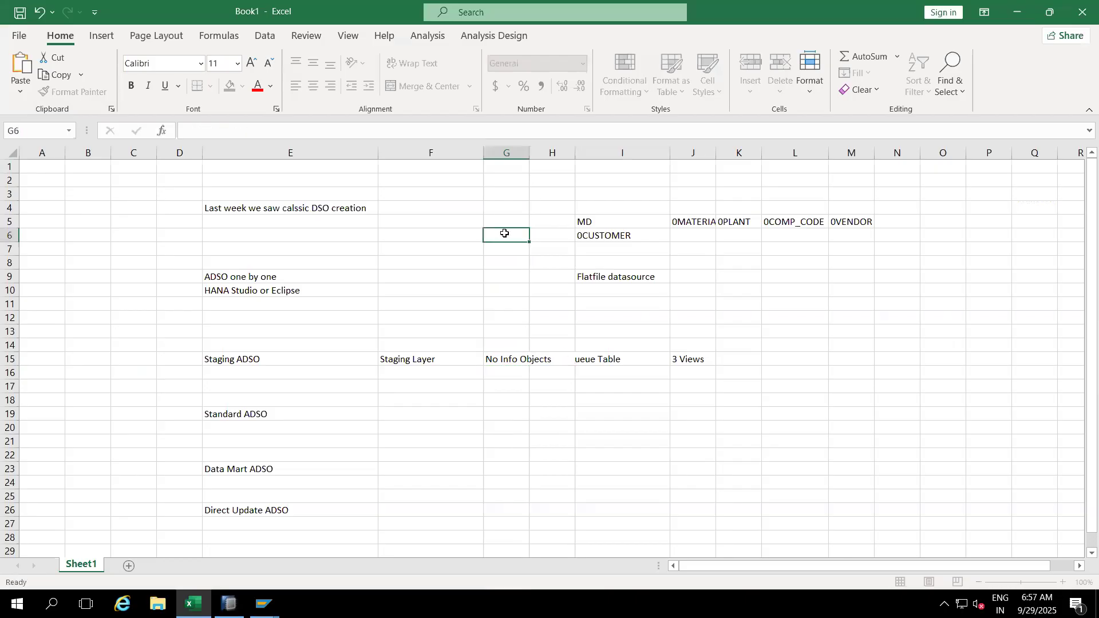
double_click(527, 155)
click(513, 360)
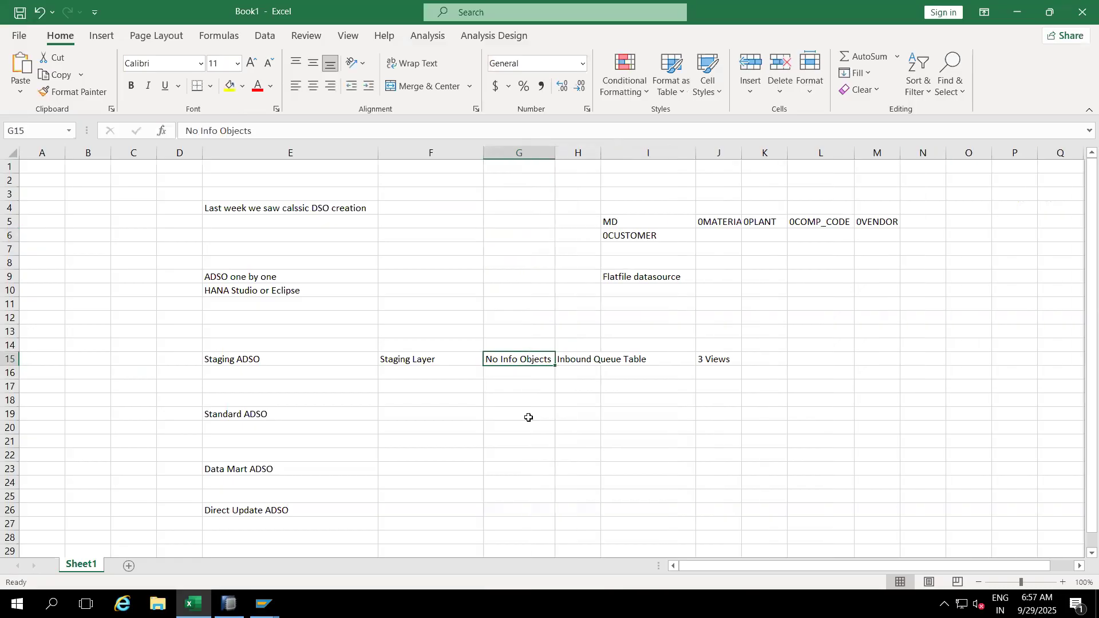
key(alt+Tab)
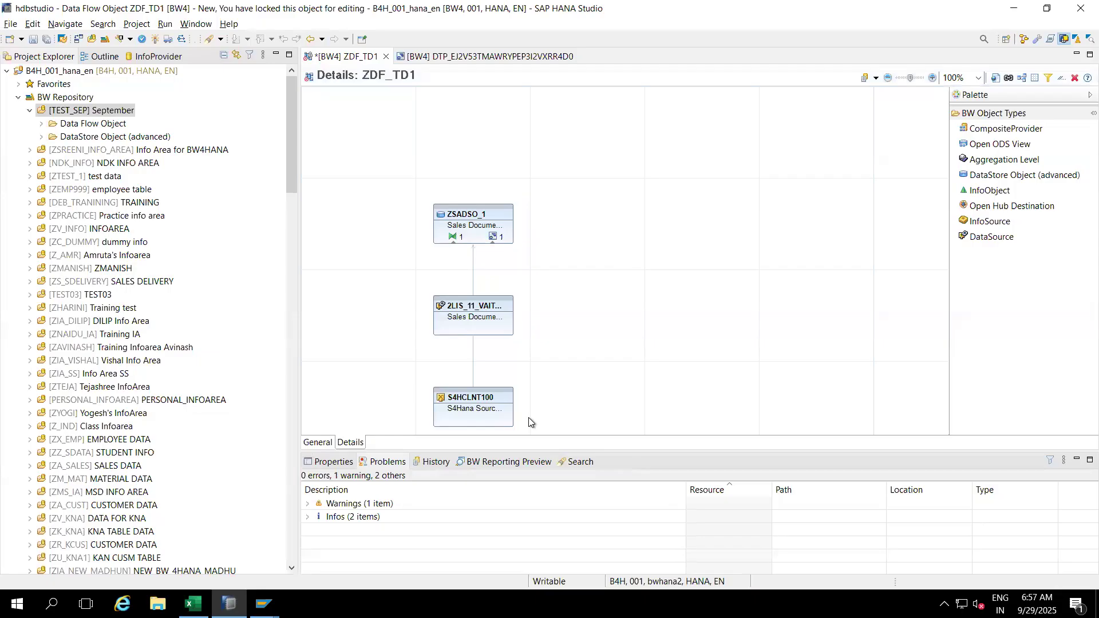
click(479, 227)
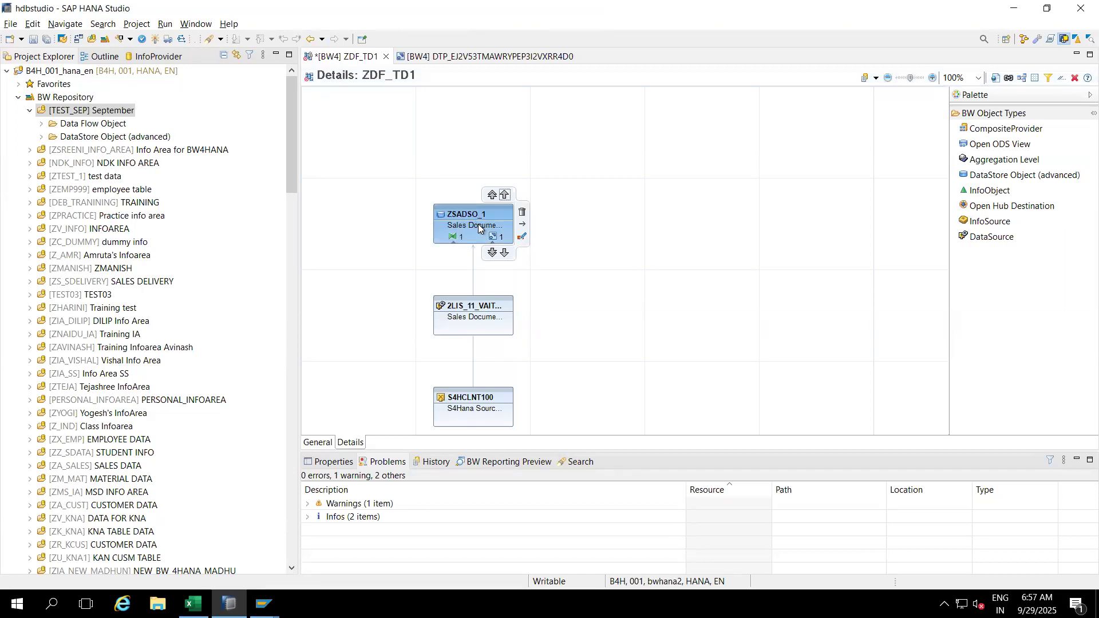
double_click(478, 228)
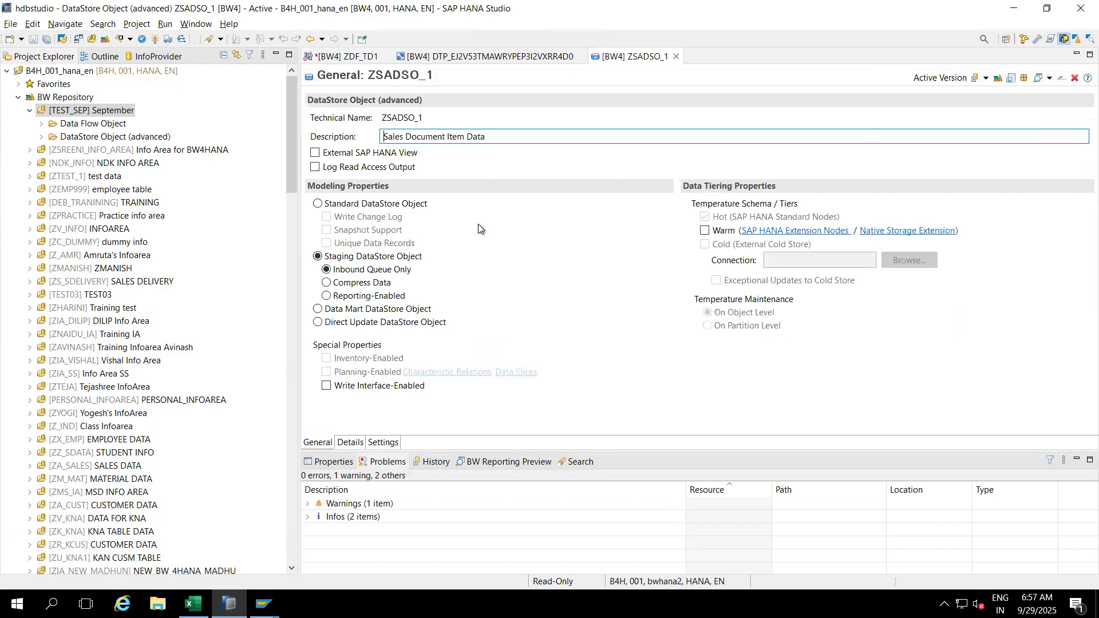
click(349, 442)
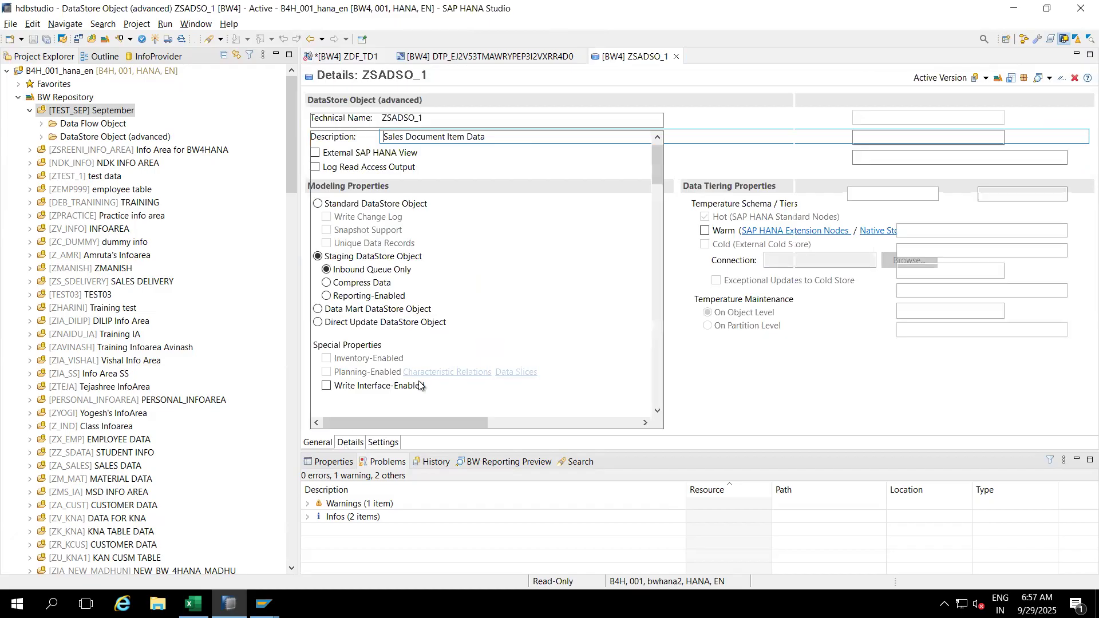
click(658, 291)
click(656, 328)
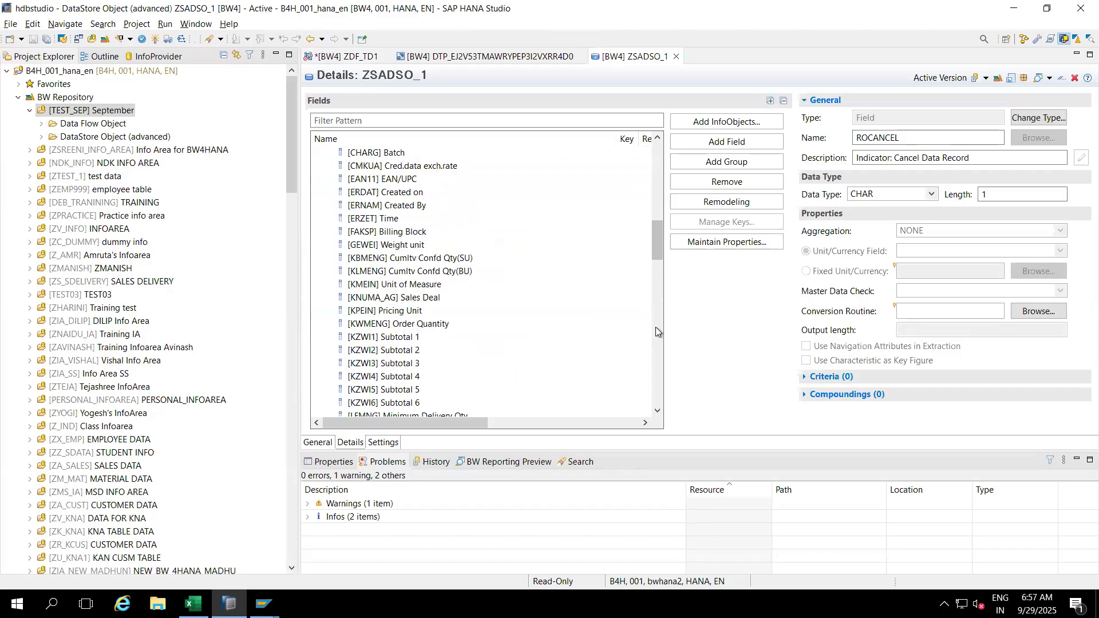
click(657, 359)
click(658, 384)
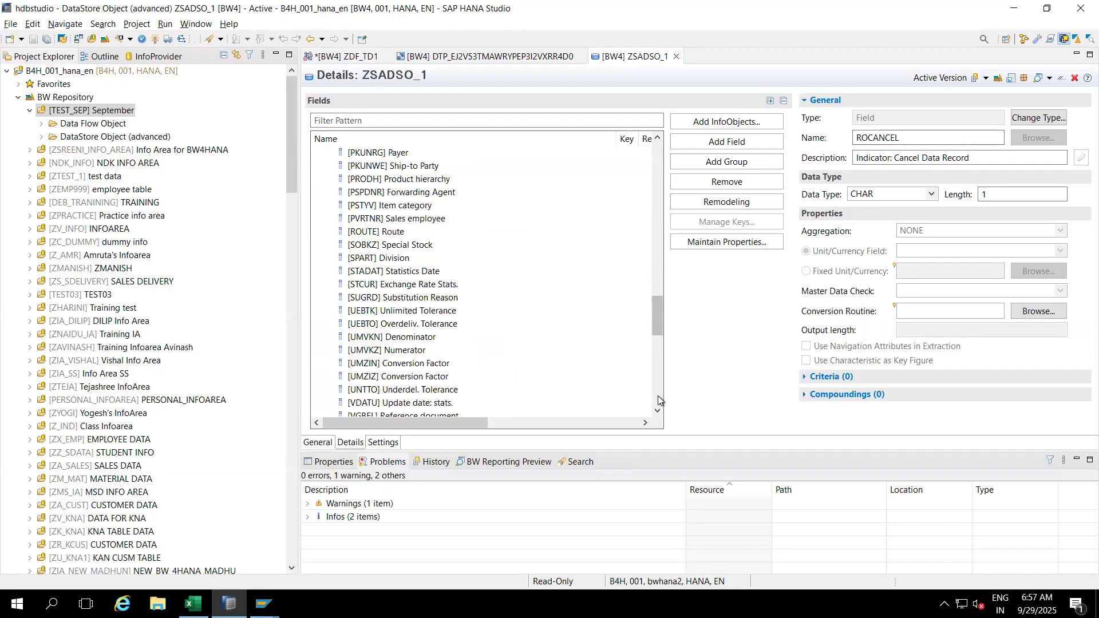
click(658, 399)
click(658, 399)
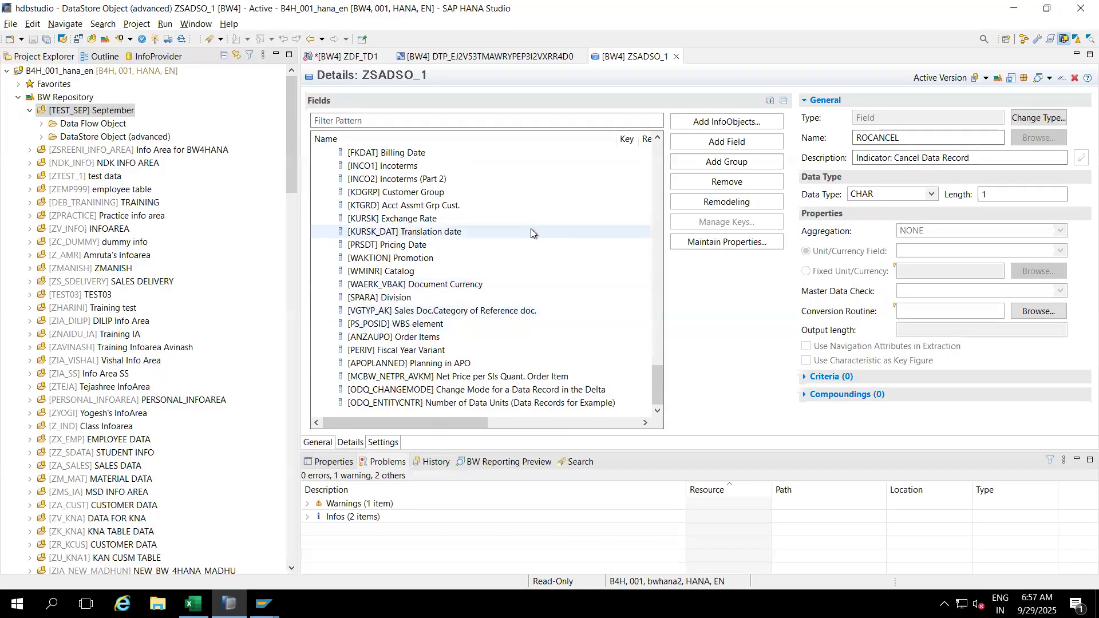
click(675, 56)
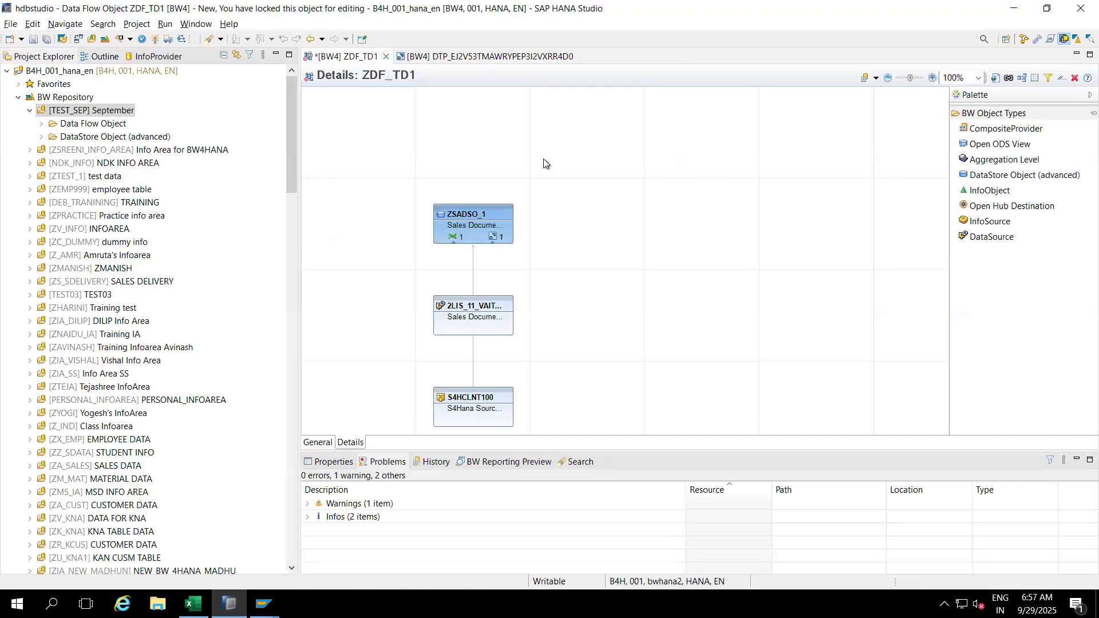
mouse_move(441, 240)
mouse_move(496, 236)
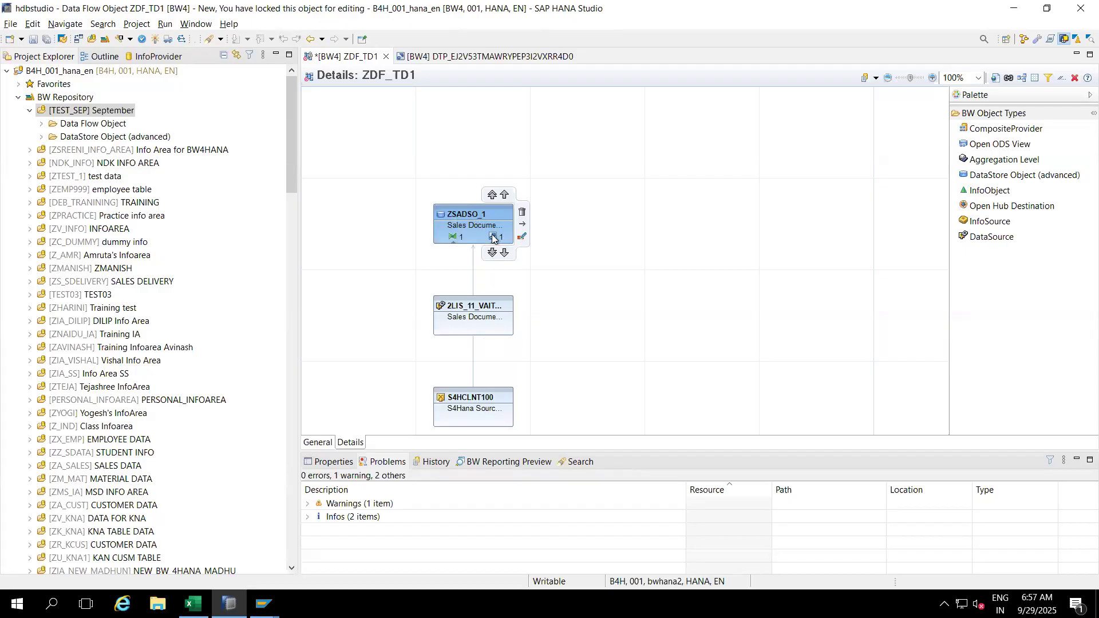
Step: Review the DTP_EJ2V53TMAWRYPEP3I2VXRR4D0 Execute options, then bring up the SAP GUI request management window
mouse_move(491, 410)
click(471, 59)
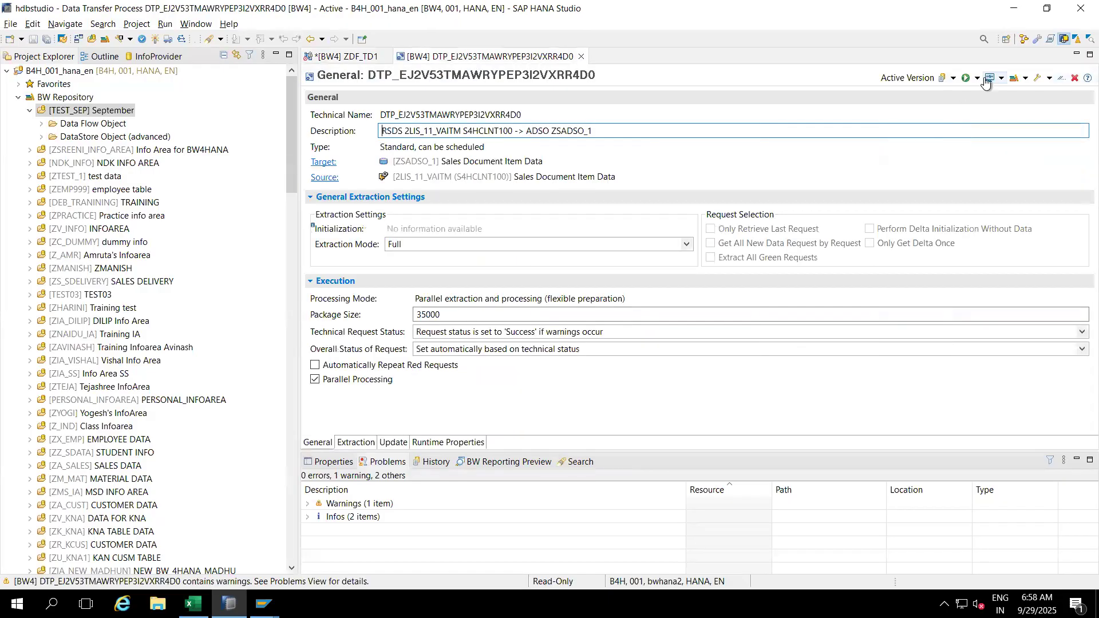
click(985, 83)
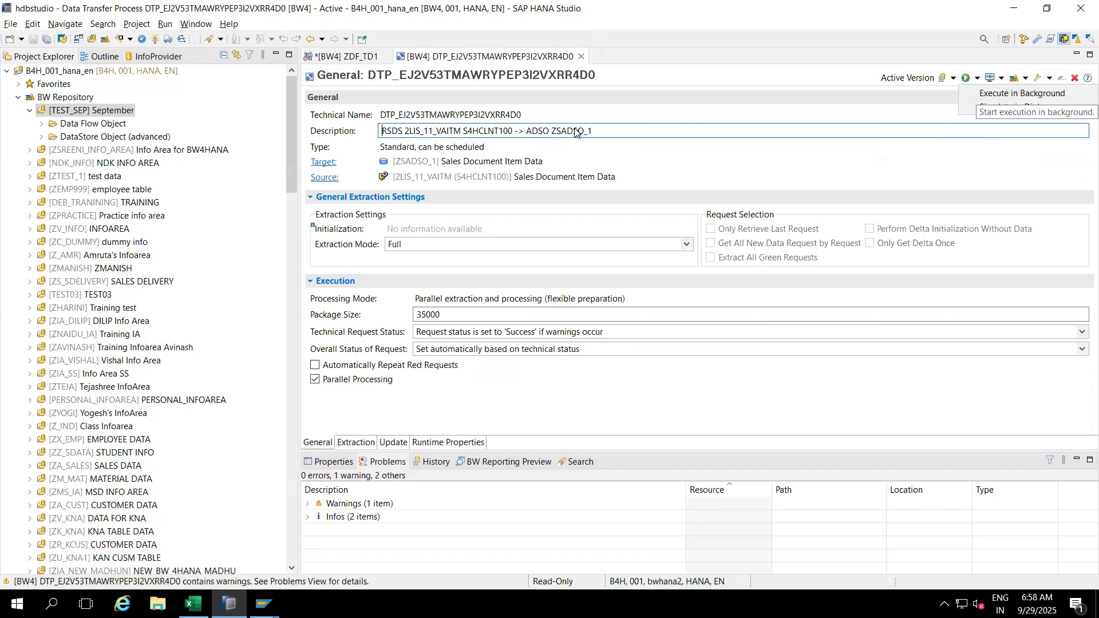
click(602, 130)
drag(601, 130, 553, 131)
key(ctrl+c)
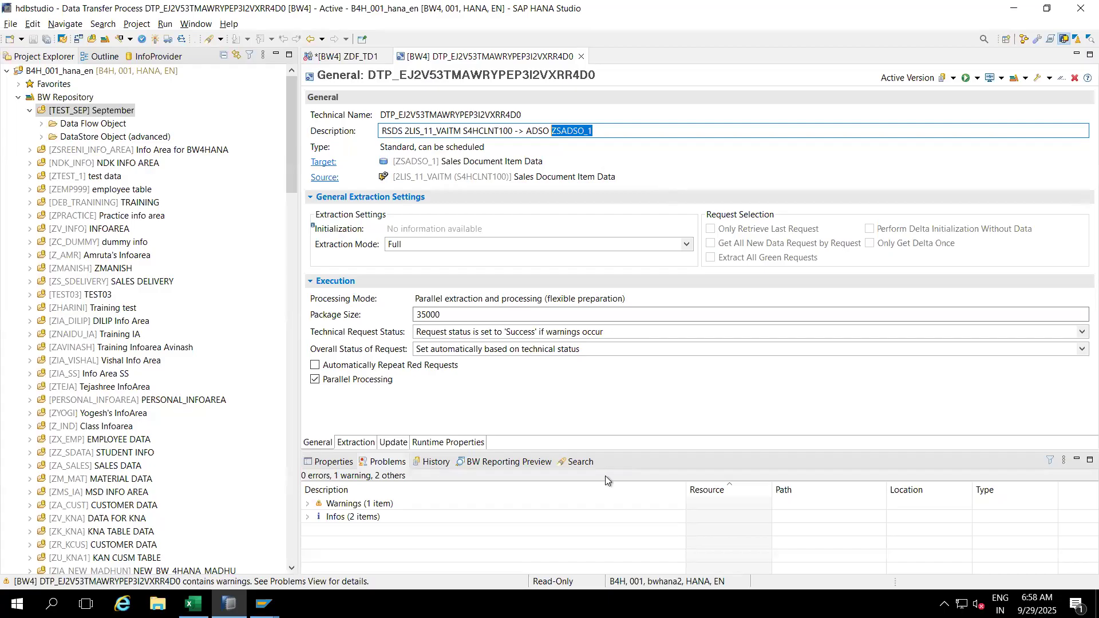
click(263, 604)
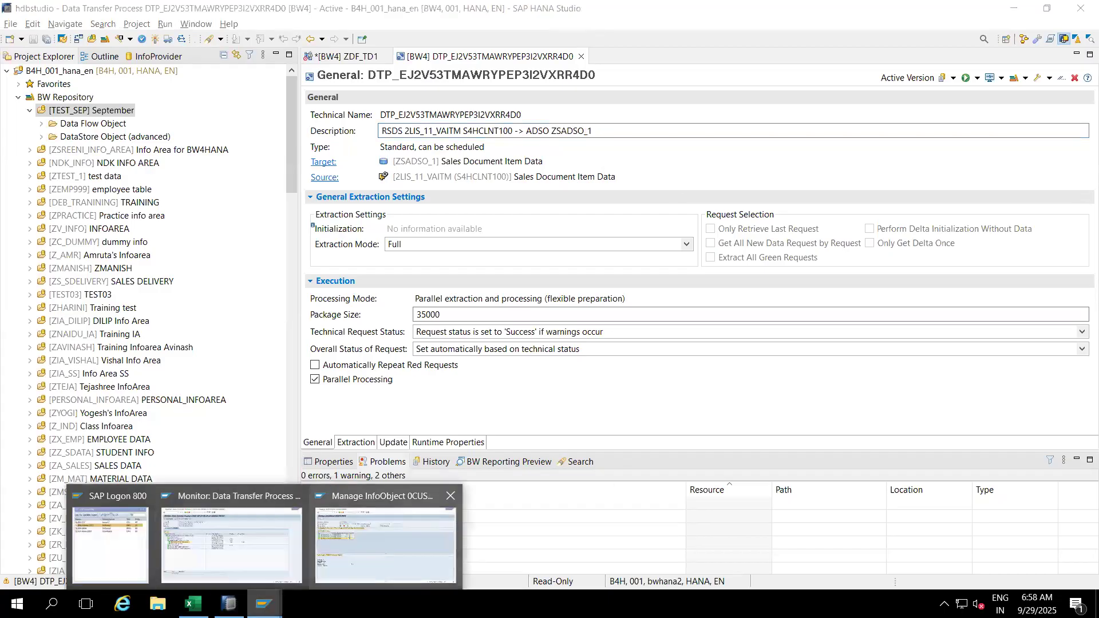
click(385, 544)
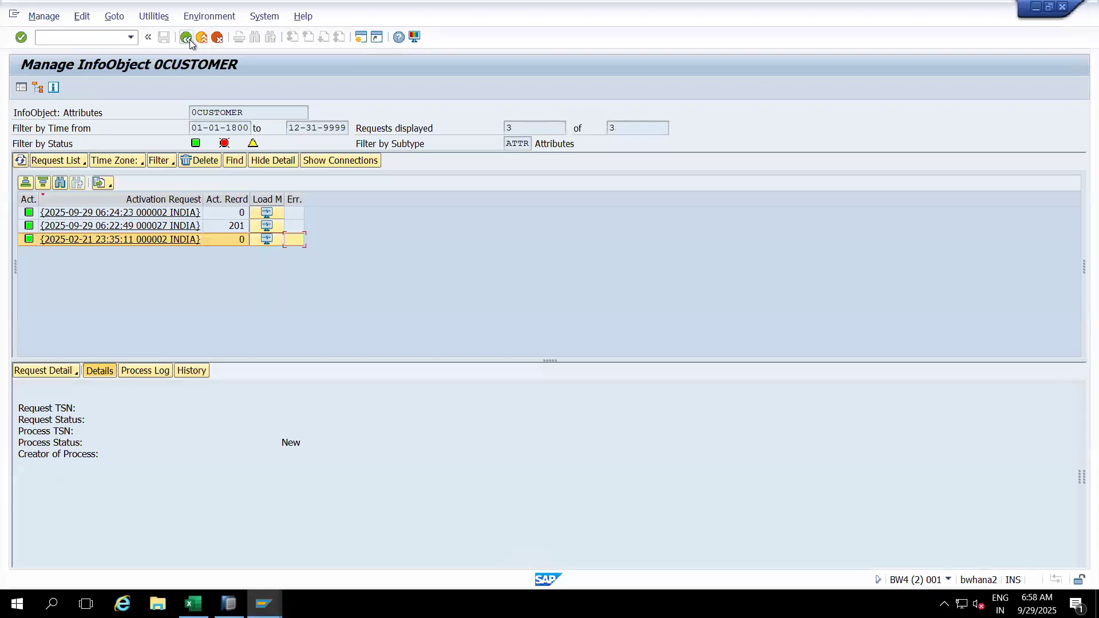
Step: Open request management for DataStore object (advanced) ZSADSO_1
click(189, 39)
click(17, 113)
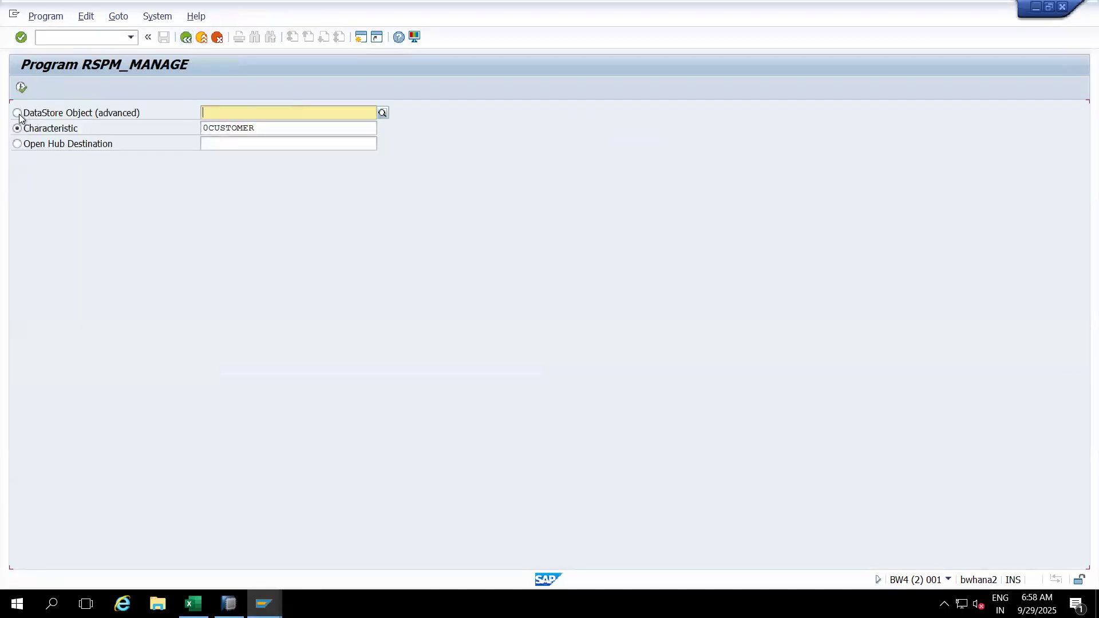
click(230, 114)
key(ctrl+v)
click(22, 87)
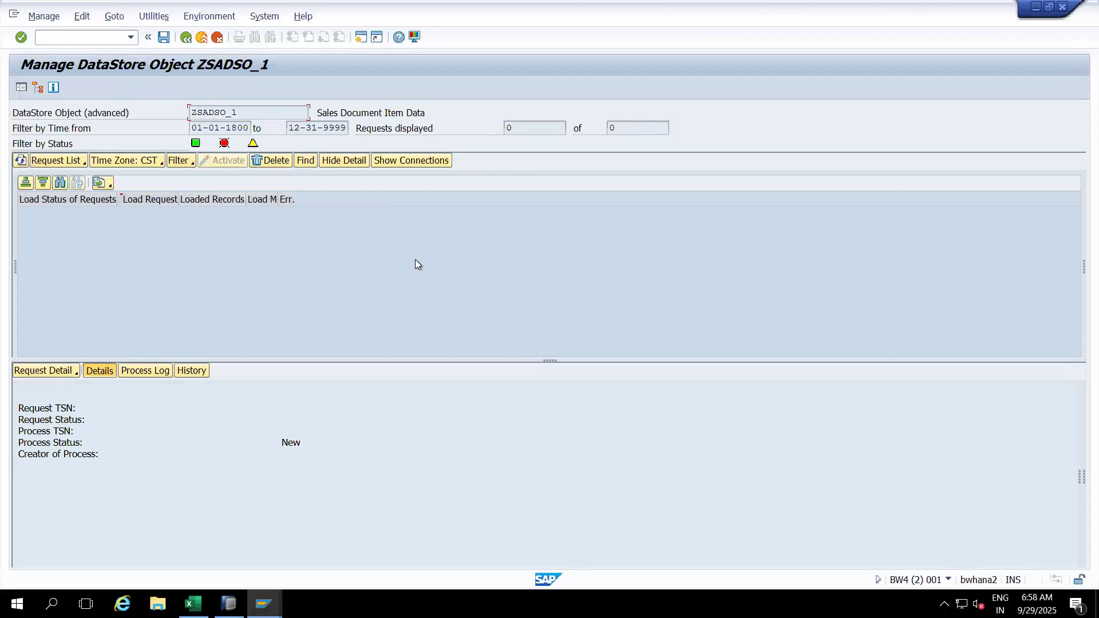
Step: Confirm ZSADSO_1 lists 0 of 0 load requests, then return to HANA Studio
double_click(529, 127)
double_click(617, 130)
click(522, 127)
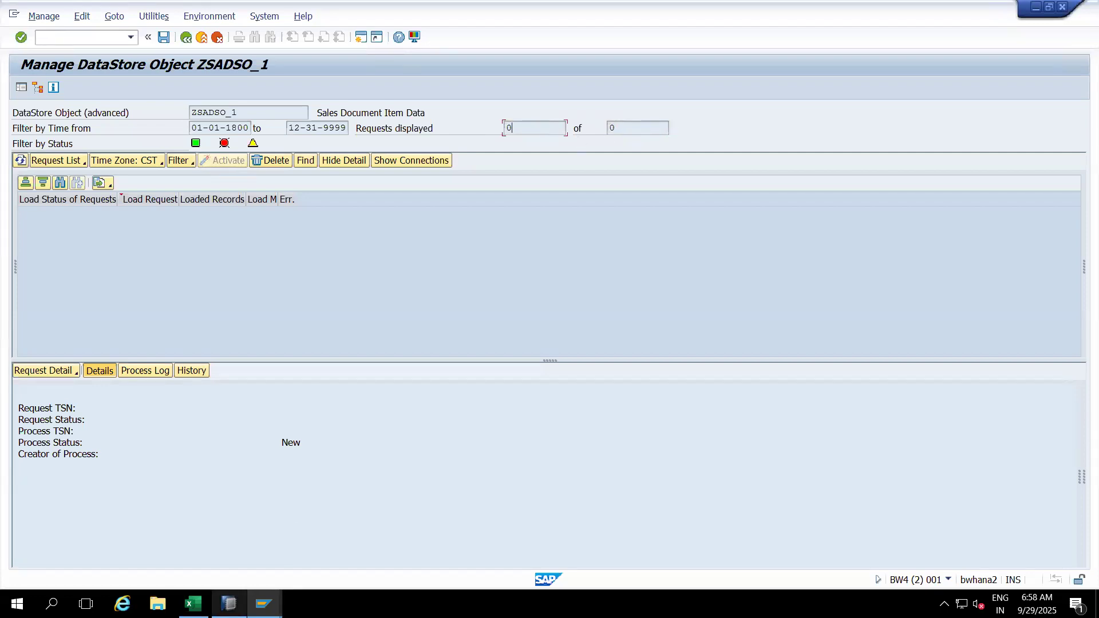
click(229, 604)
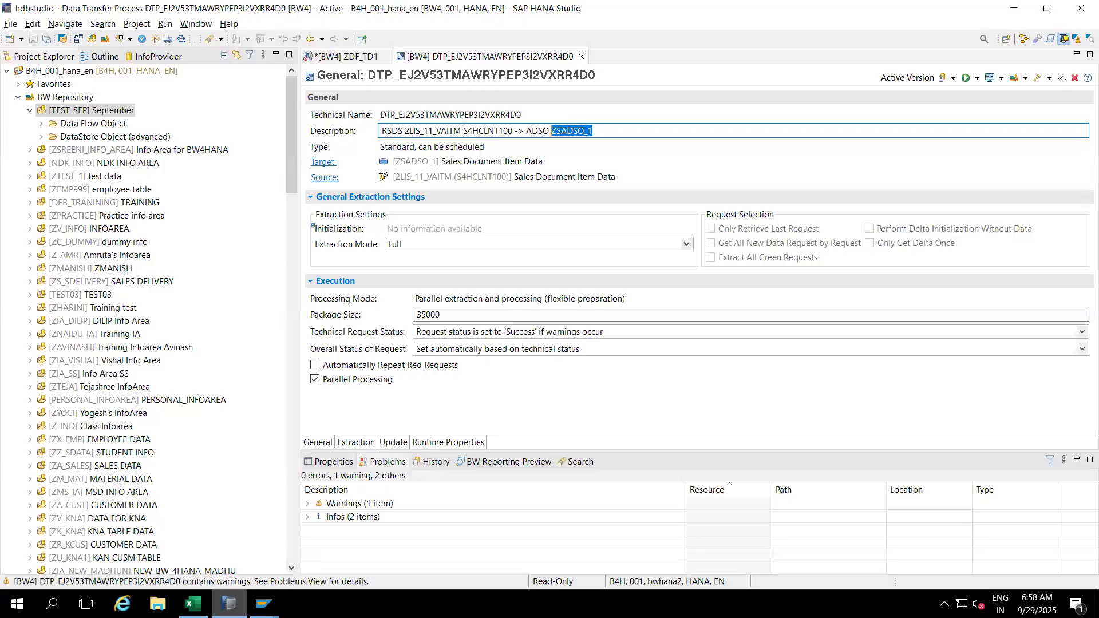
Step: Execute the DTP into ZSADSO_1 in background and confirm the run
click(977, 77)
click(992, 95)
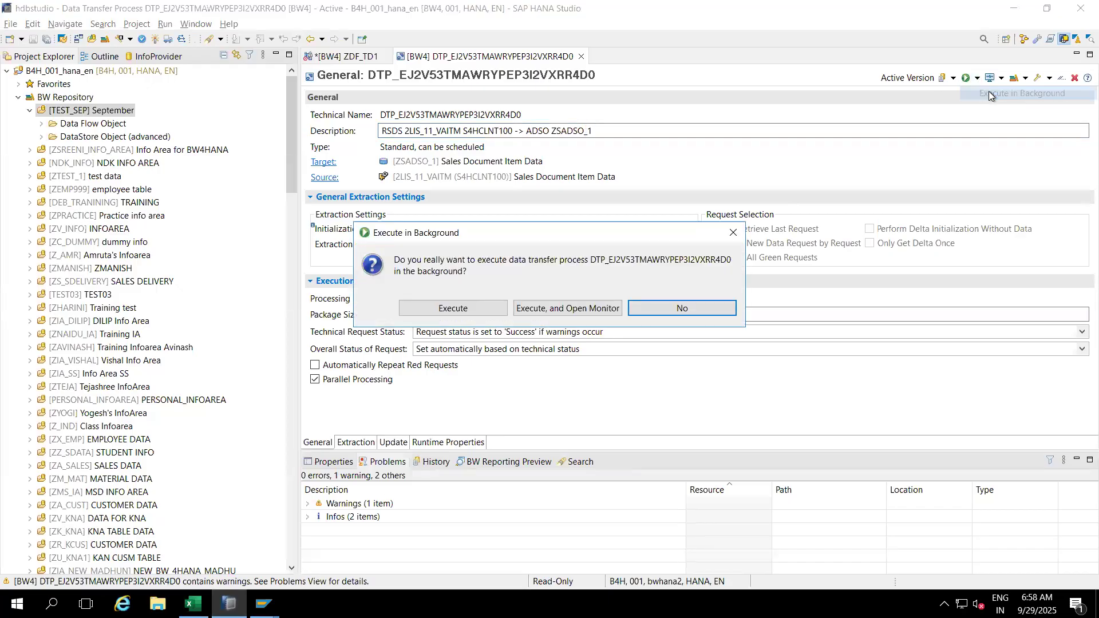
click(479, 311)
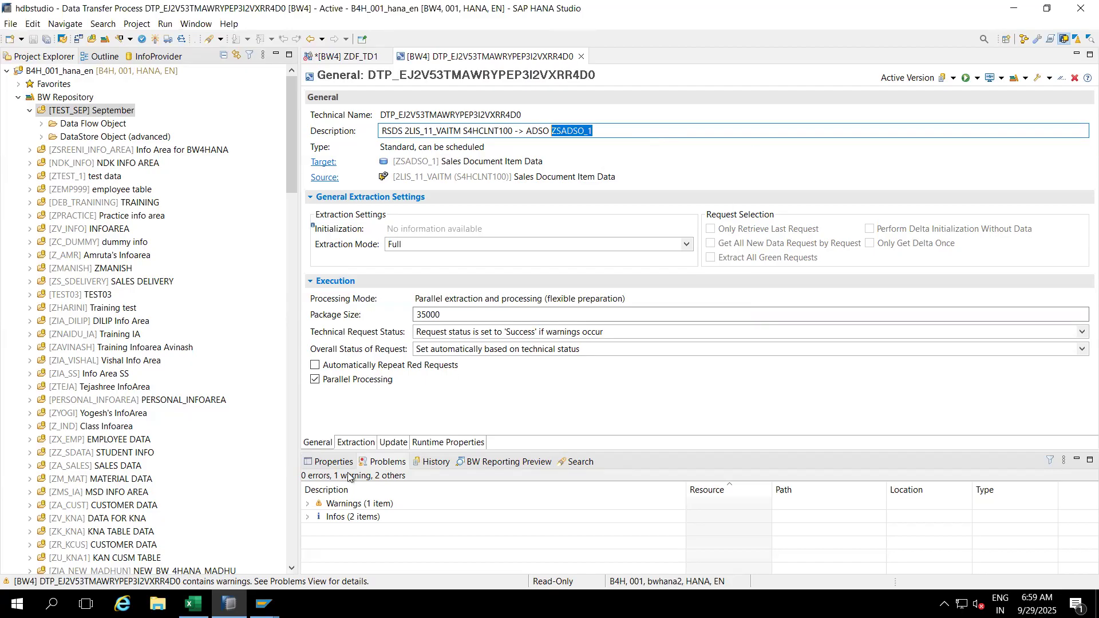
click(264, 604)
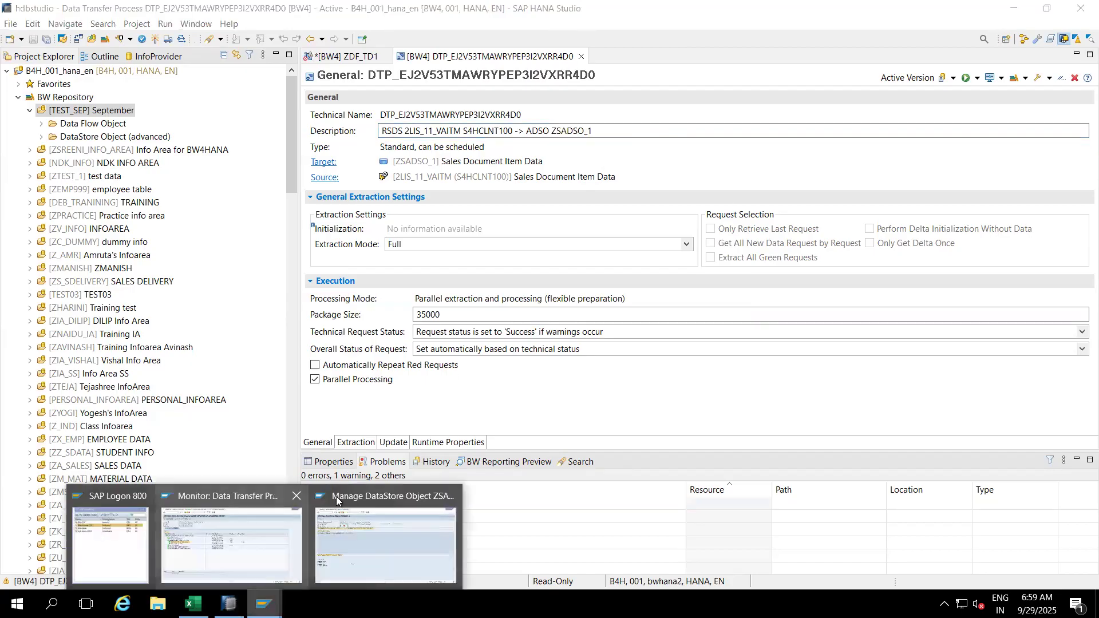
Step: Refresh ZSADSO_1's request list and open the Load Monitor of the new failed request
click(355, 514)
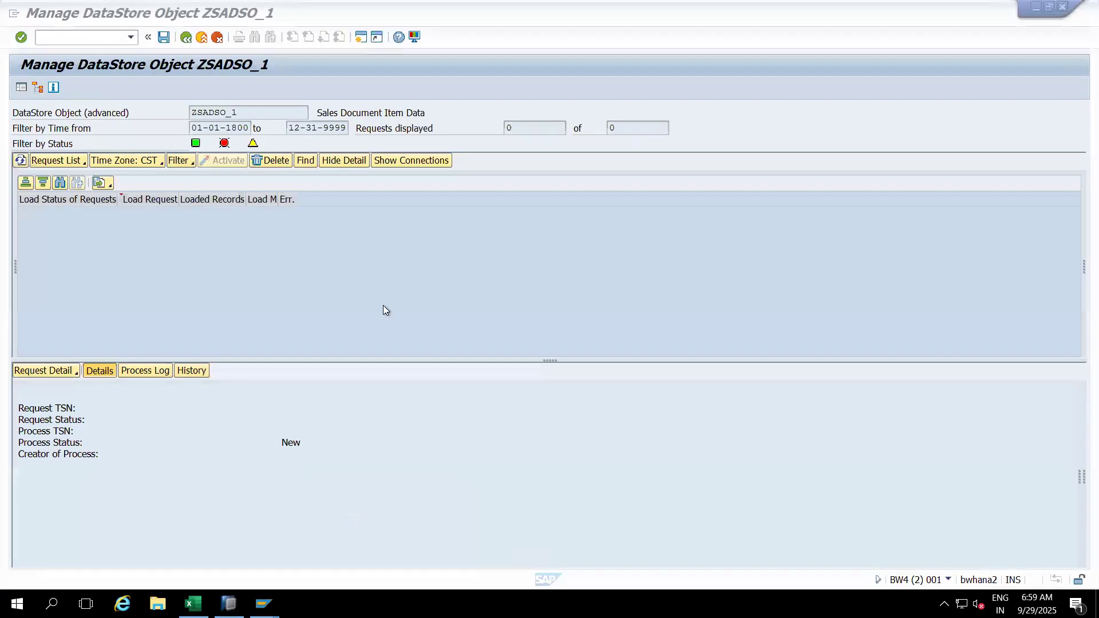
click(20, 162)
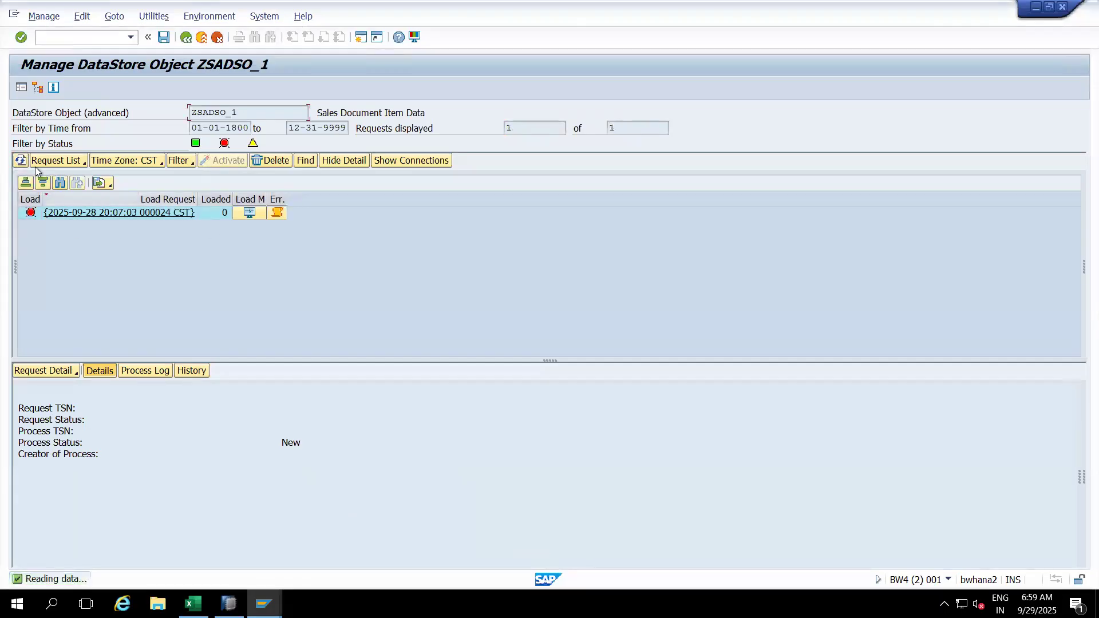
click(20, 162)
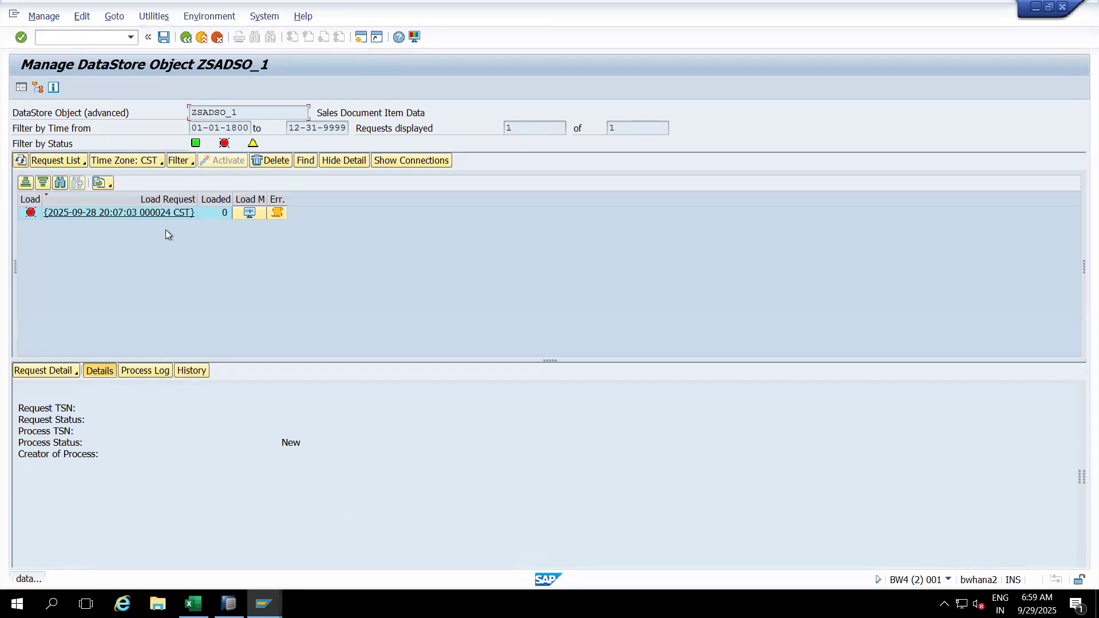
click(218, 218)
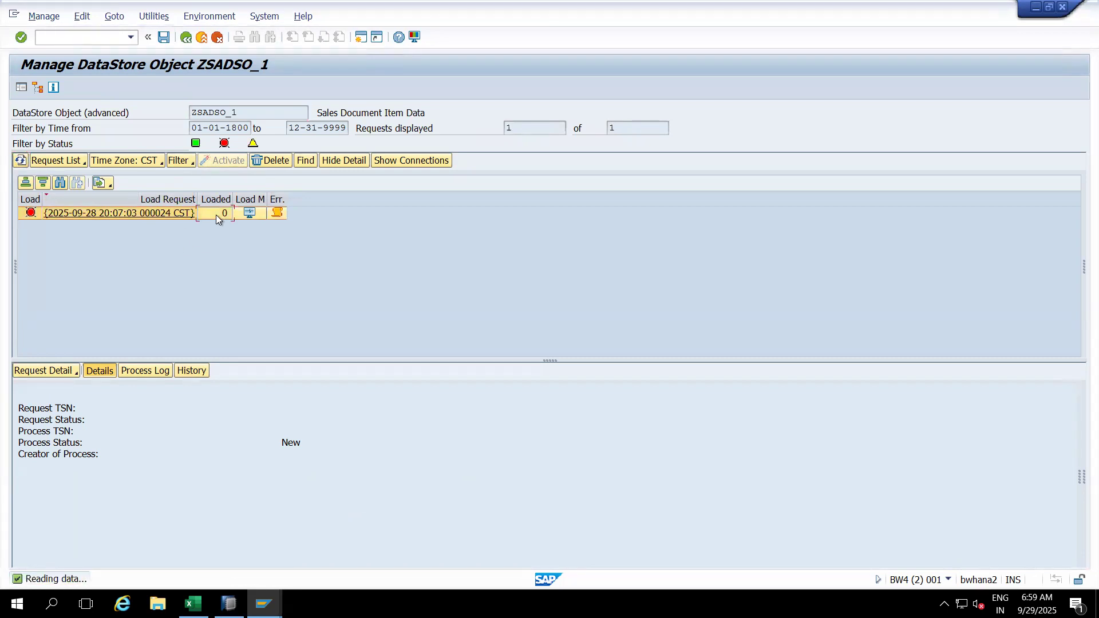
click(248, 214)
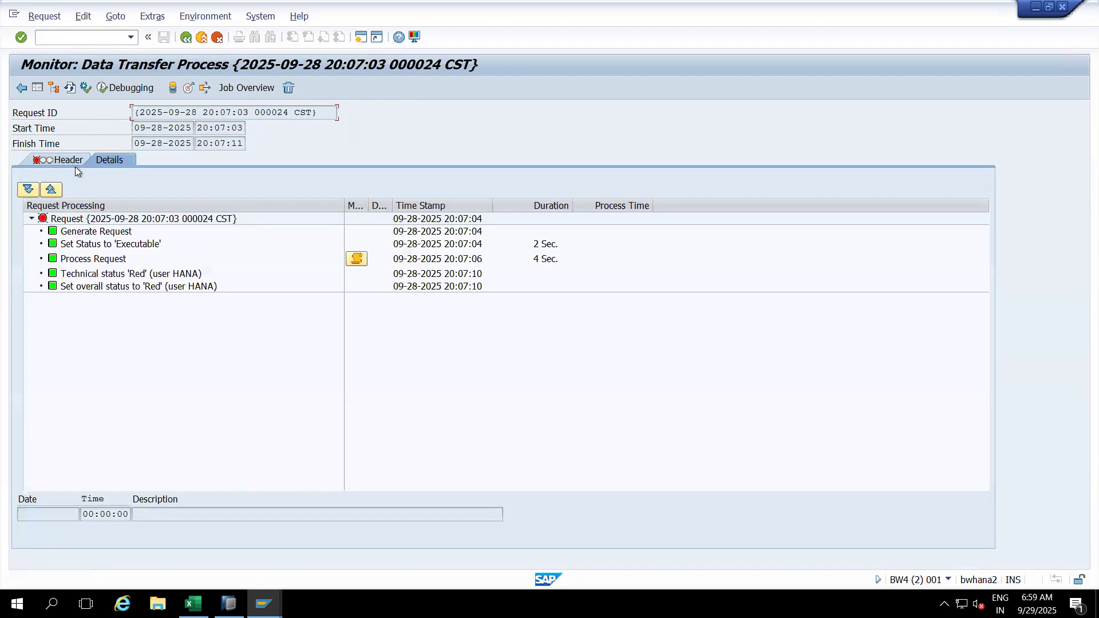
Step: Review the Process Request messages, including odp_prefetch/error 000001
click(120, 261)
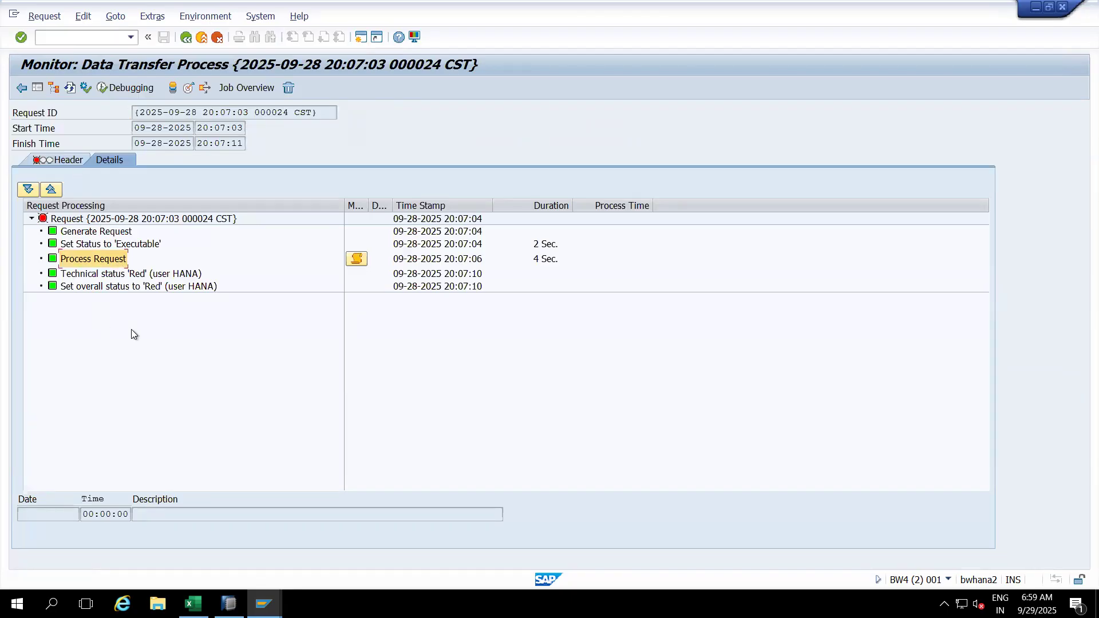
click(358, 262)
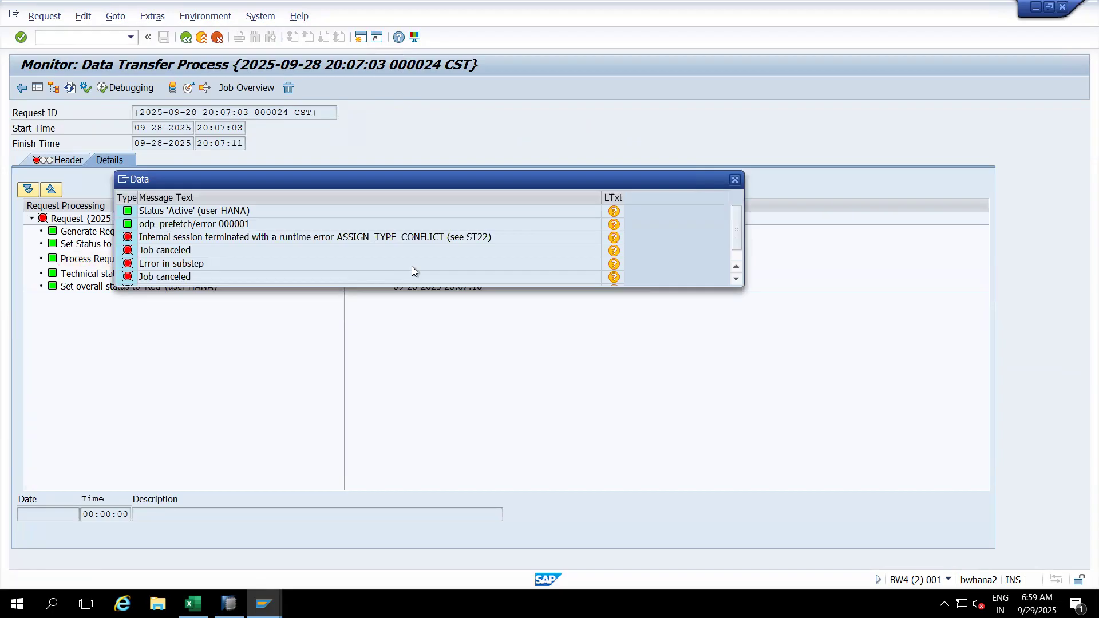
click(183, 227)
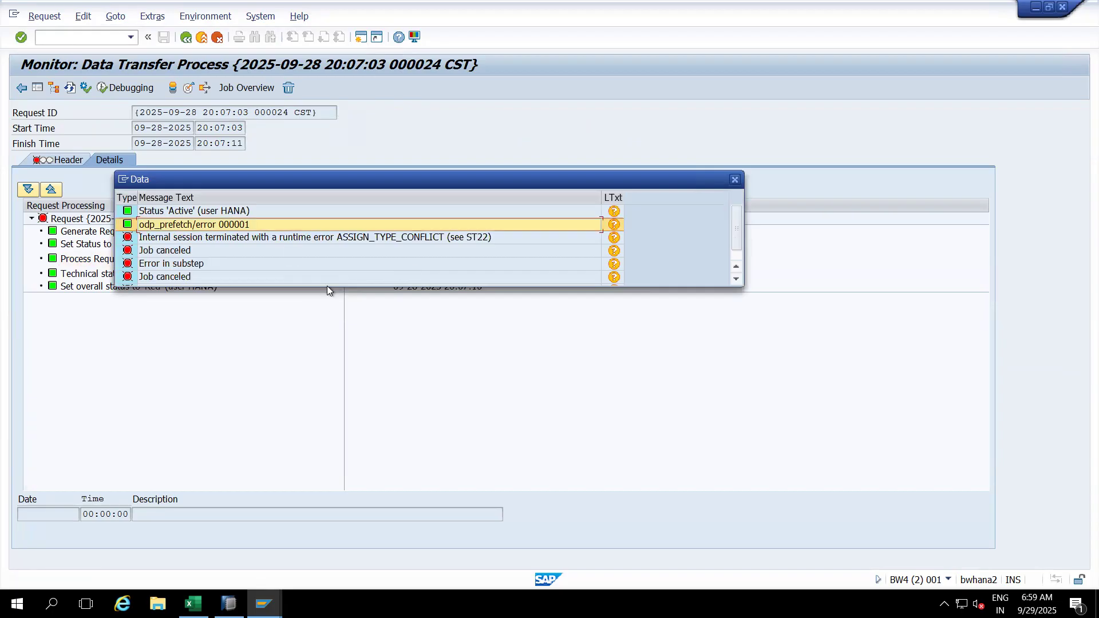
drag(327, 287, 323, 333)
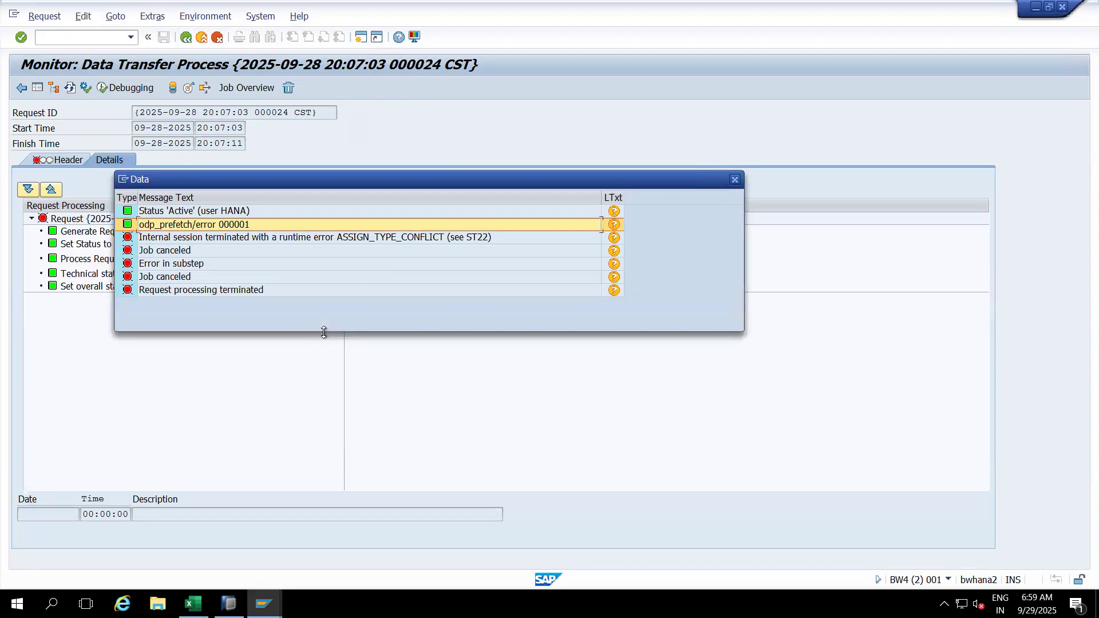
click(735, 181)
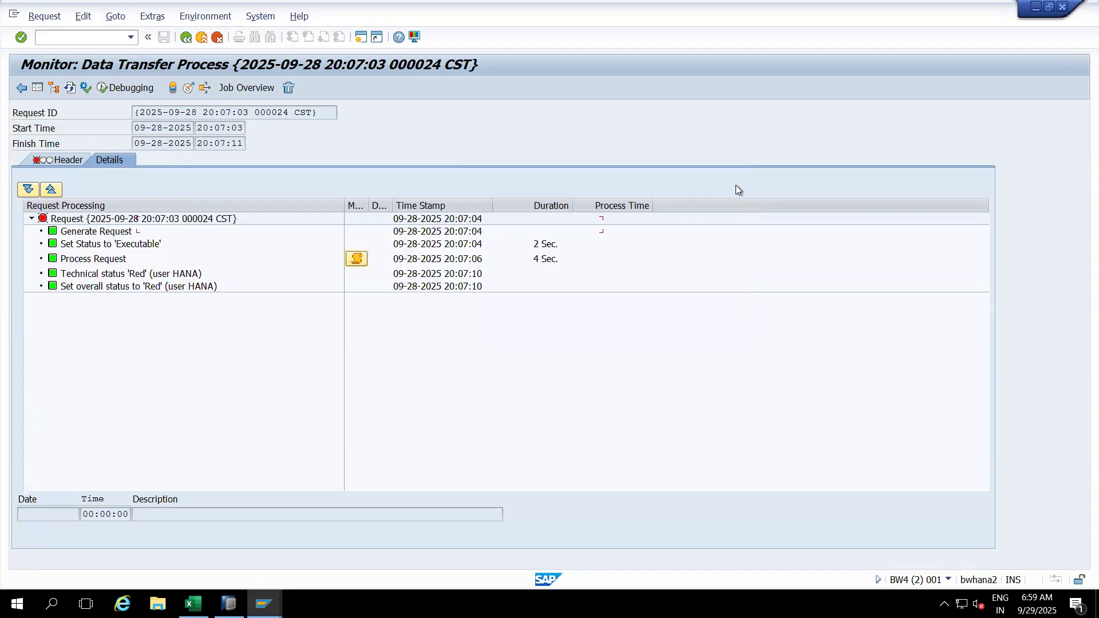
Step: Copy the source DataSource name 2LIS_11_VAITM from the request Header tab
click(61, 163)
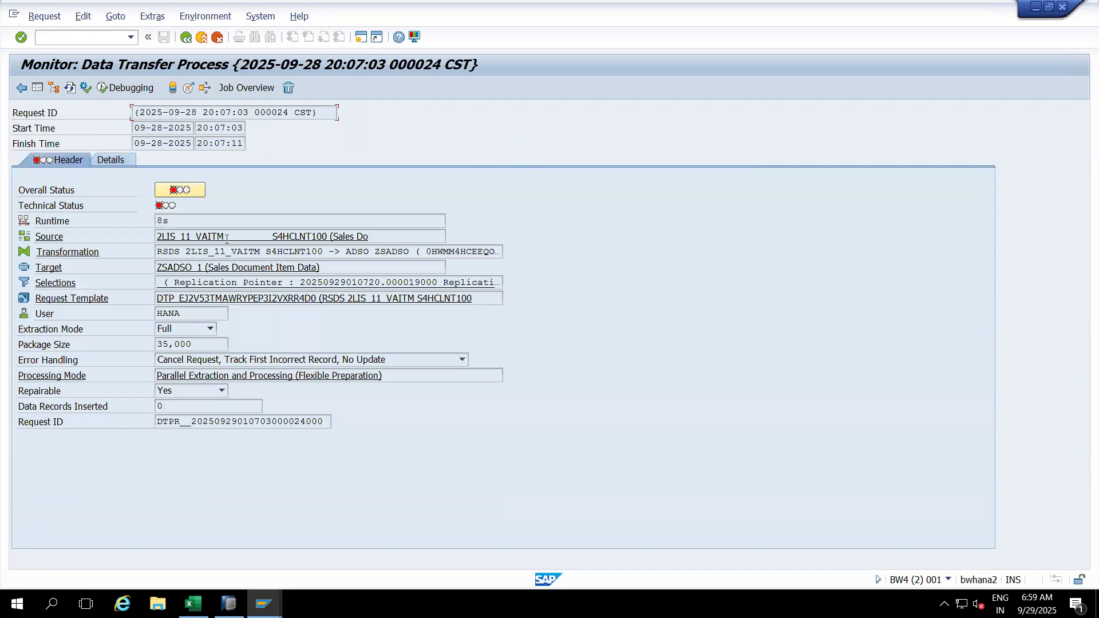
drag(226, 239, 144, 237)
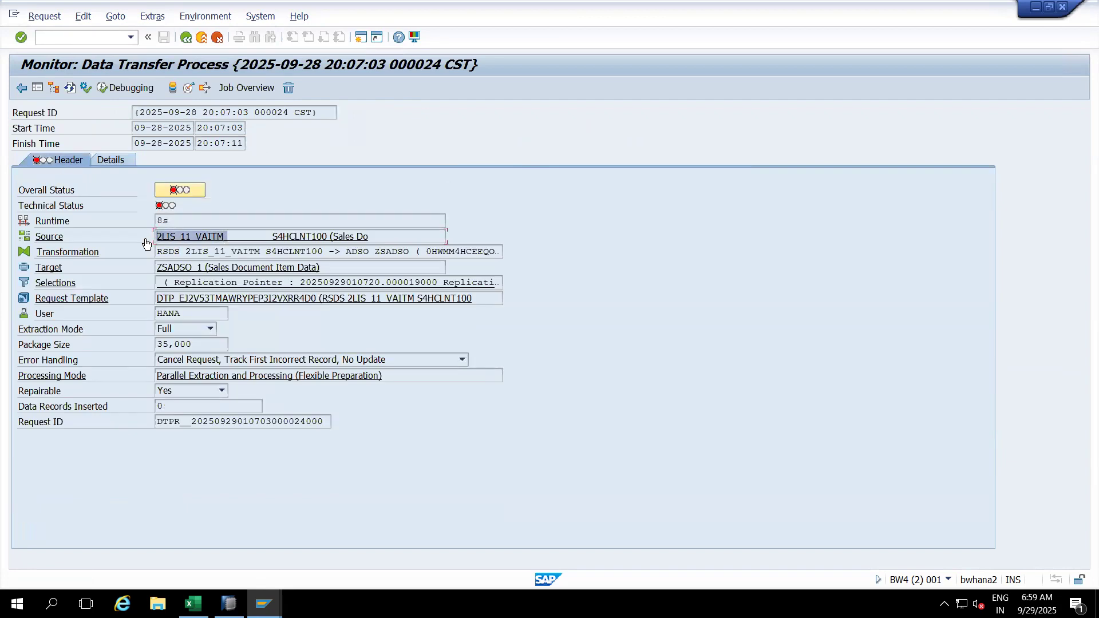
key(ctrl+c)
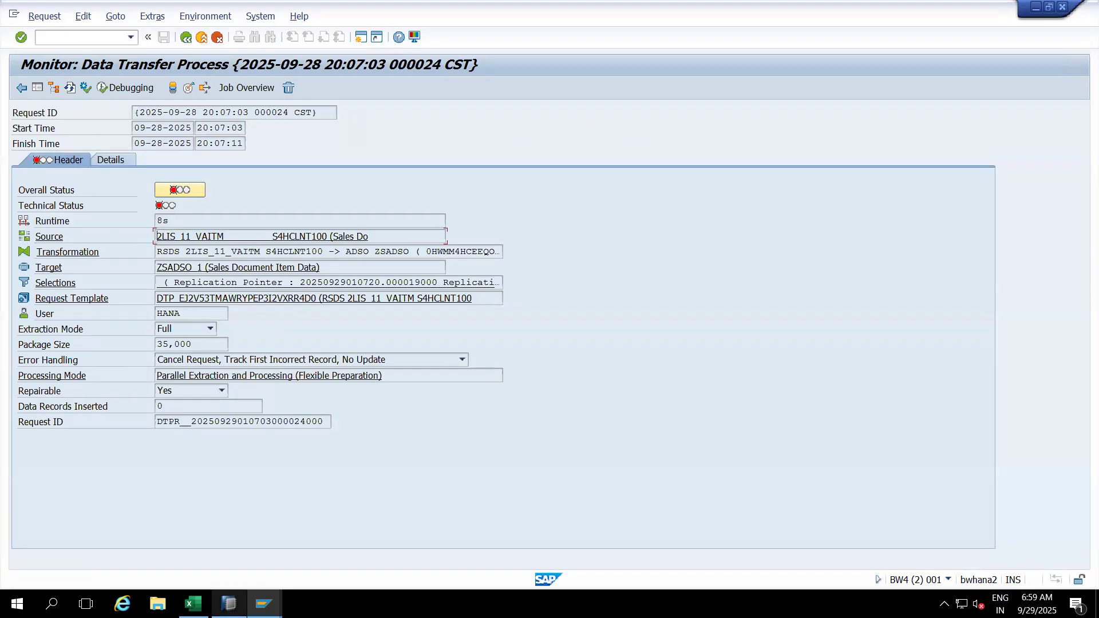
Step: Log on to S/4-Hana-2021 client 100 with a user from history and its password
mouse_move(229, 604)
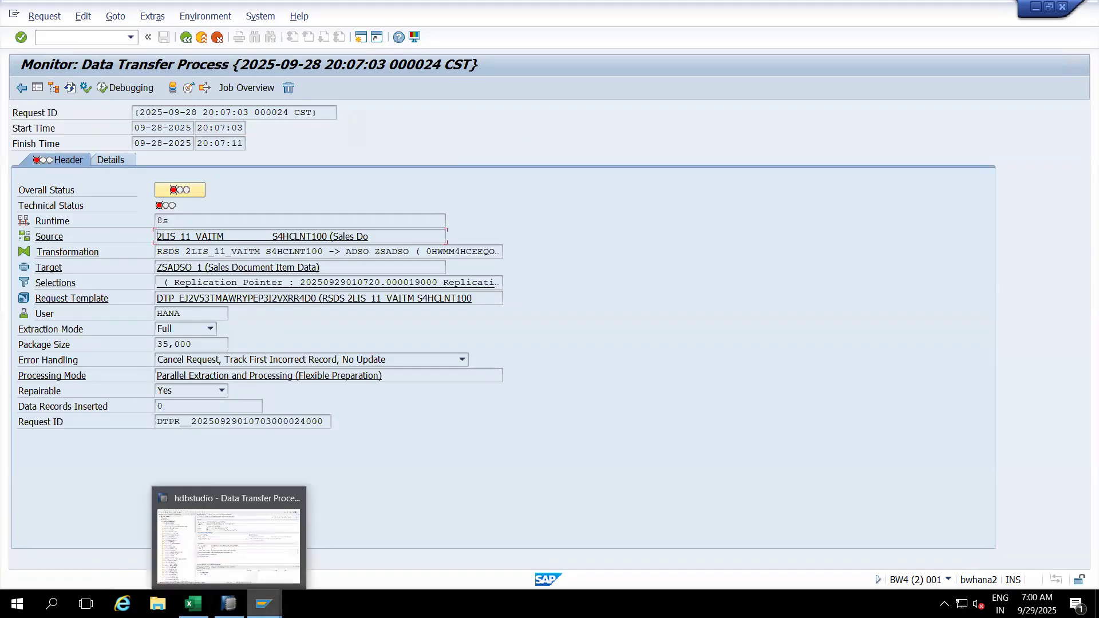
mouse_move(263, 604)
click(119, 552)
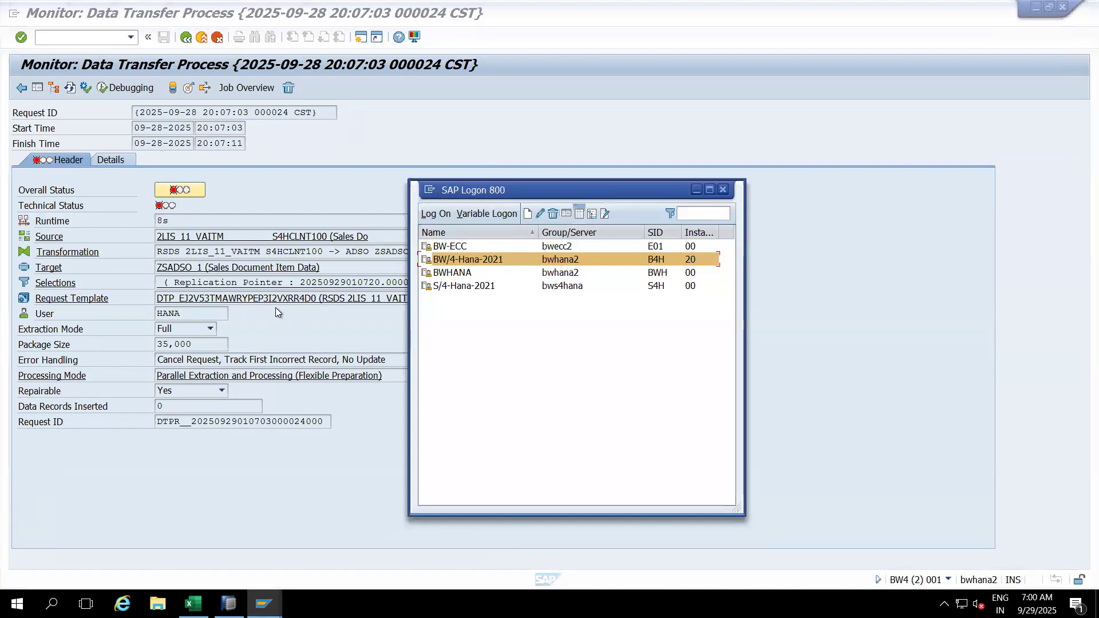
click(447, 288)
double_click(447, 288)
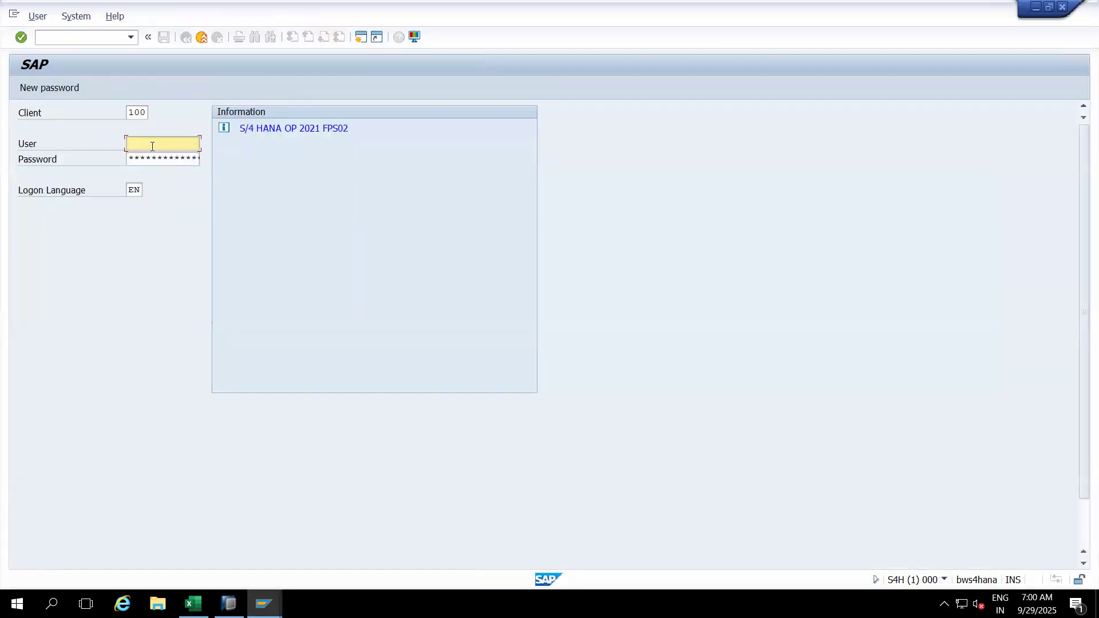
click(152, 146)
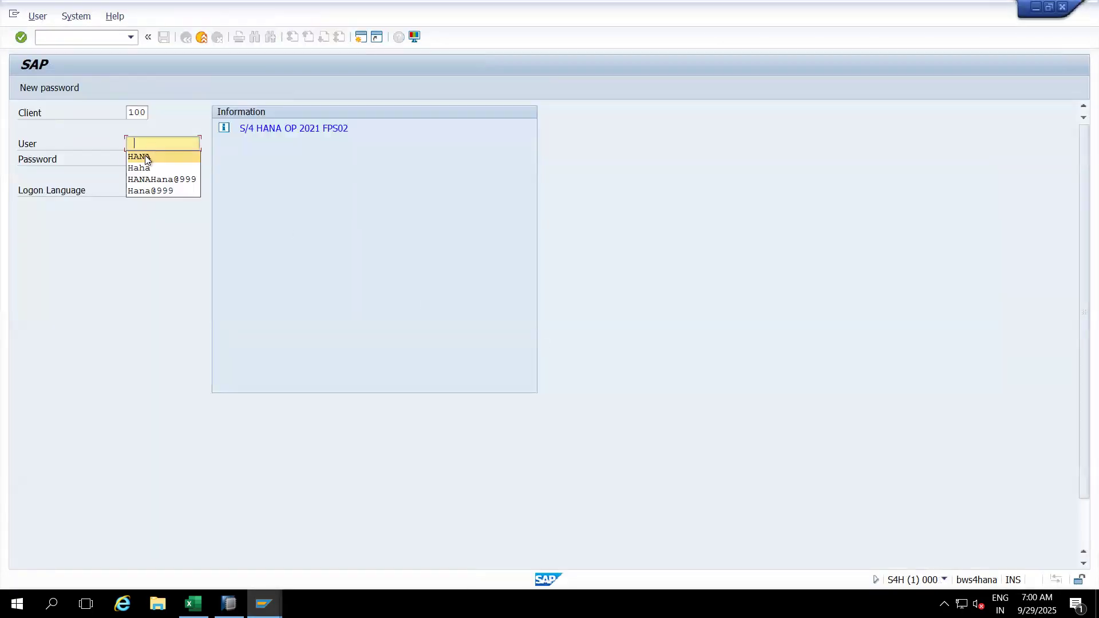
click(145, 157)
click(169, 157)
text(*)
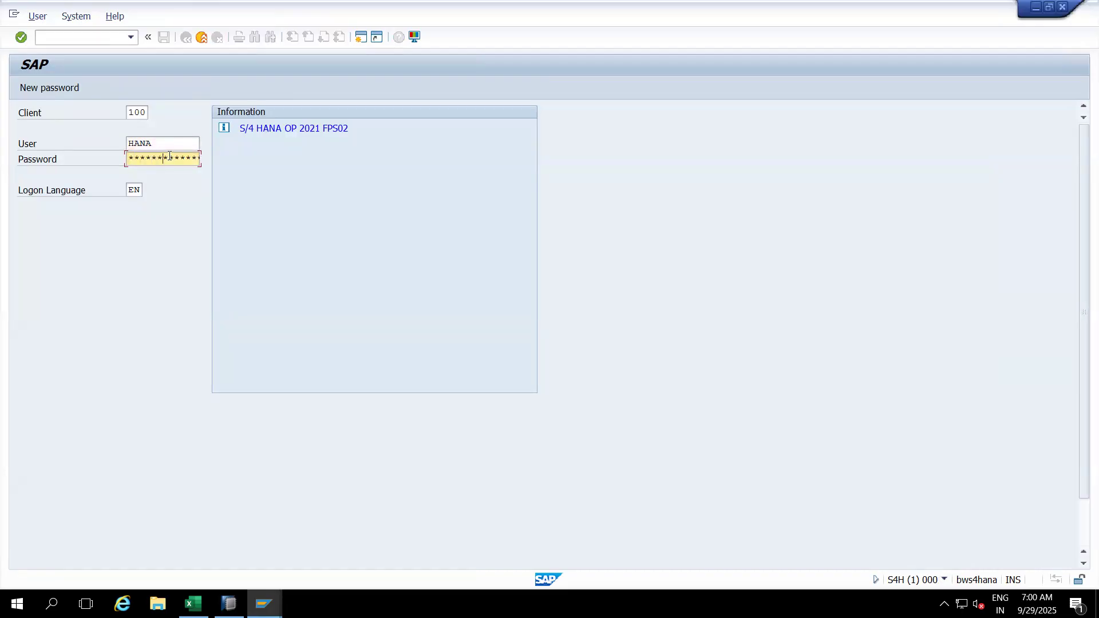
key(Return)
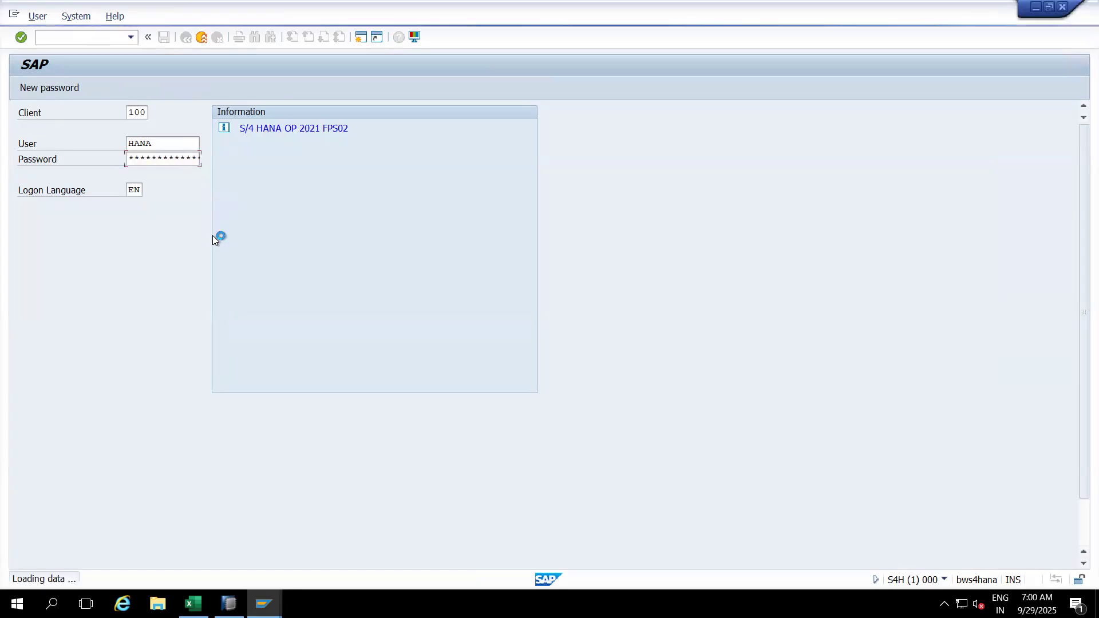
Step: Test-extract DataSource 2LIS_11_VAITM in RSA3, which ends in an ASSIGN_TYPE_CONFLICT error
text(rsa3)
key(Return)
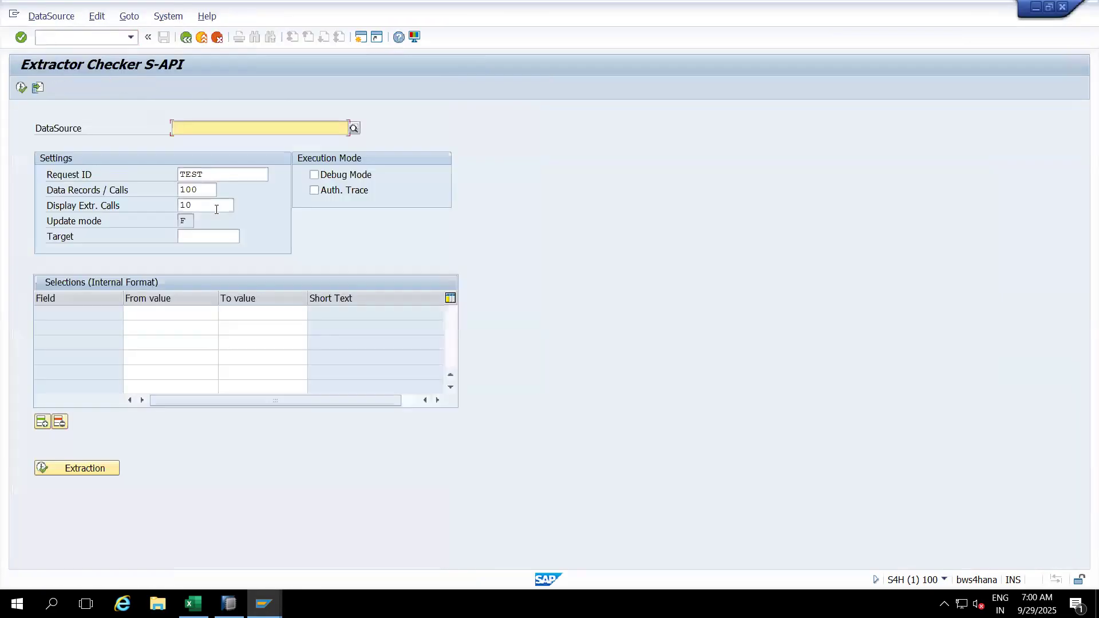
key(ctrl+v)
key(BackSpace)
key(Return)
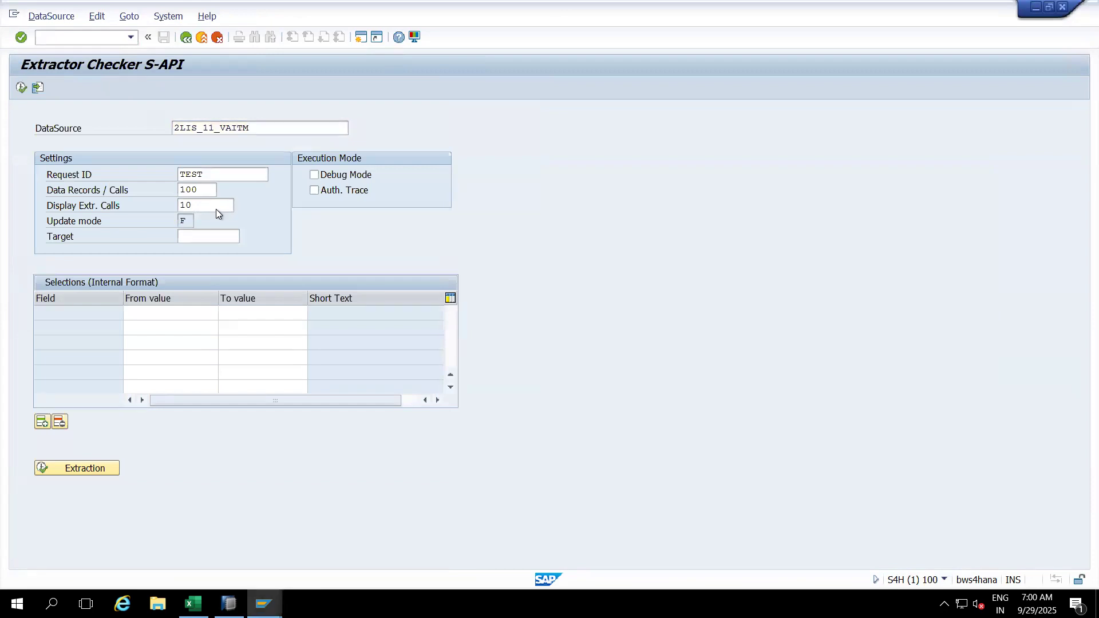
click(21, 87)
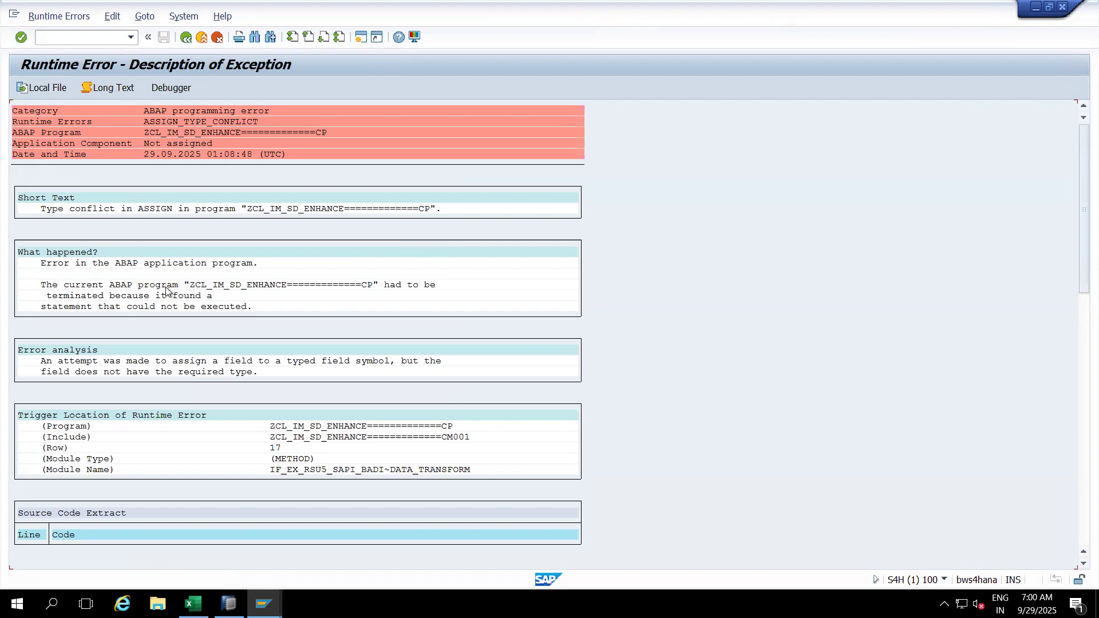
Step: Jump from the runtime error to ZCL_IM_SD_ENHANCE's DATA_TRANSFORM source
click(204, 286)
click(369, 285)
double_click(344, 428)
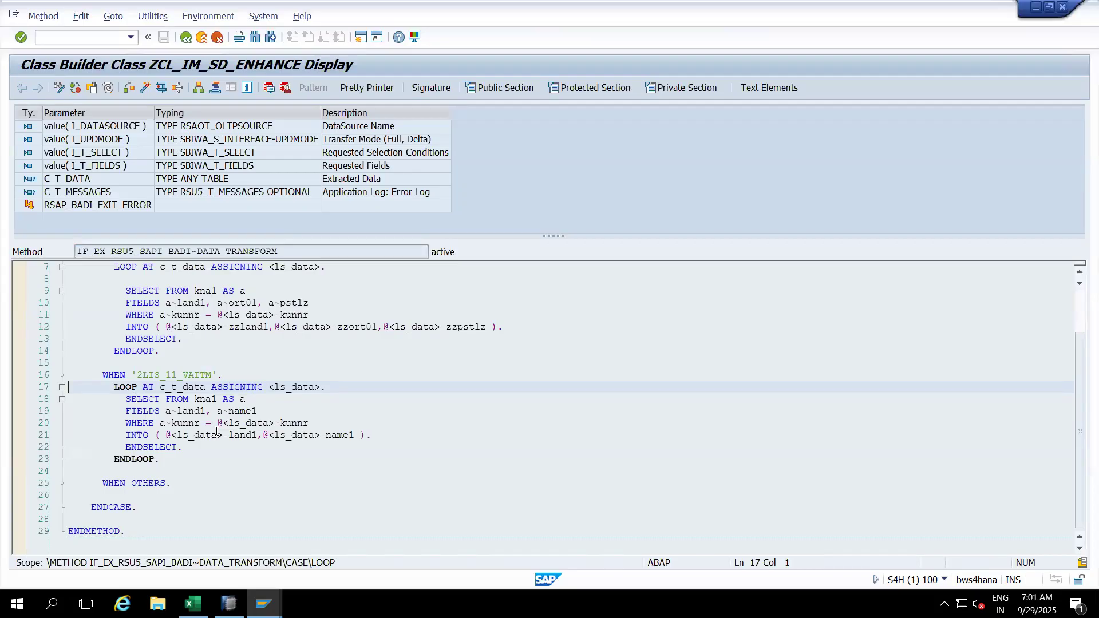
Step: Comment out lines 3–27 of the DATA_TRANSFORM method body in change mode
click(59, 89)
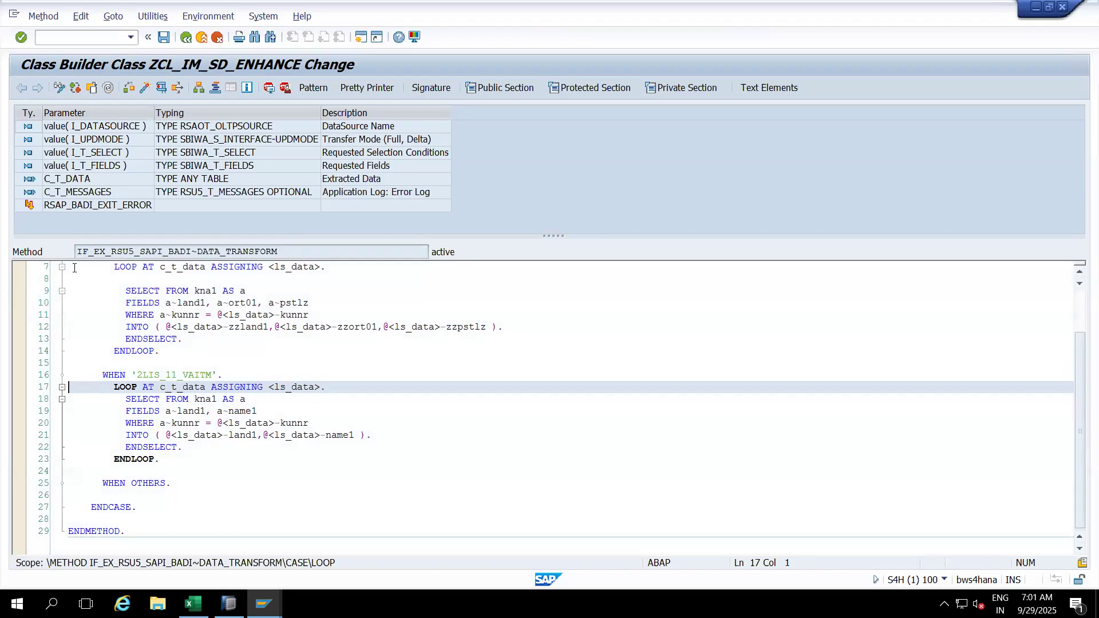
click(1076, 310)
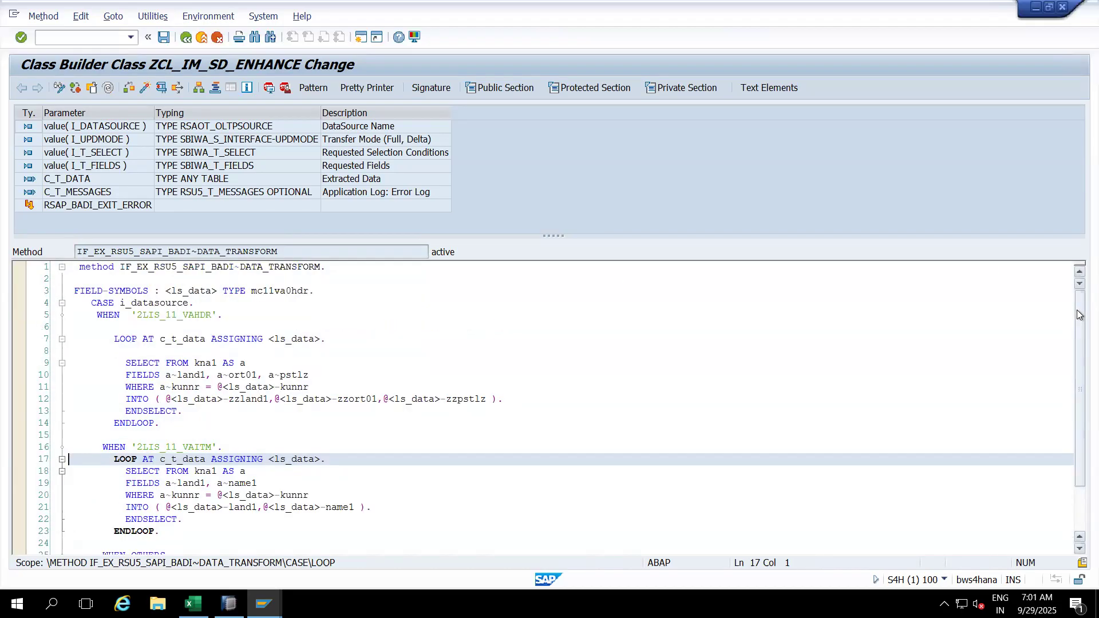
drag(70, 292, 294, 497)
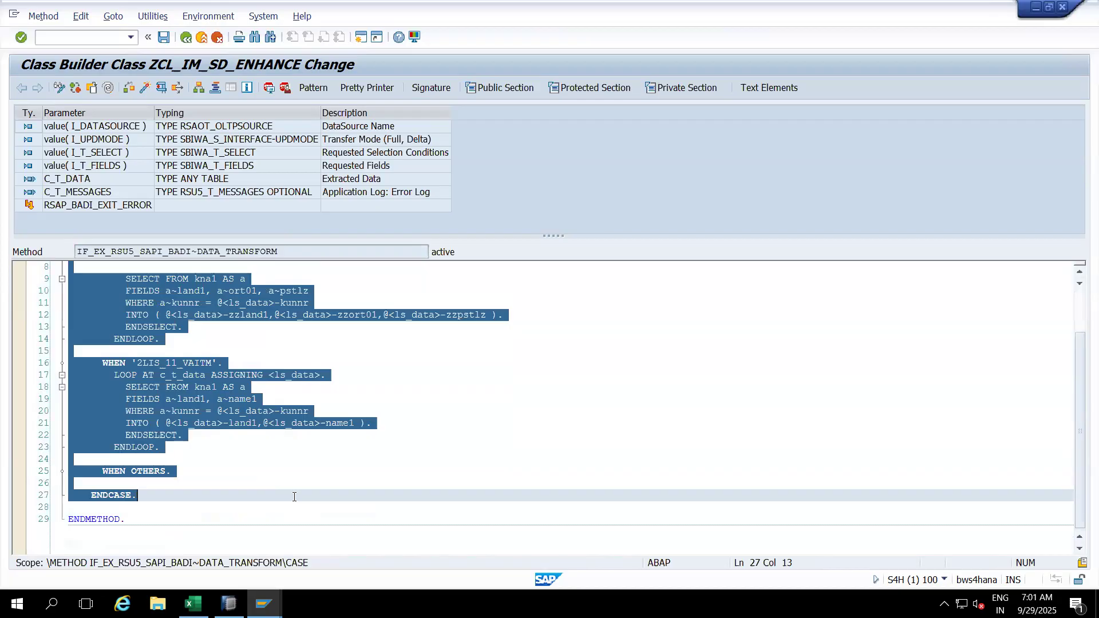
key(ctrl+less)
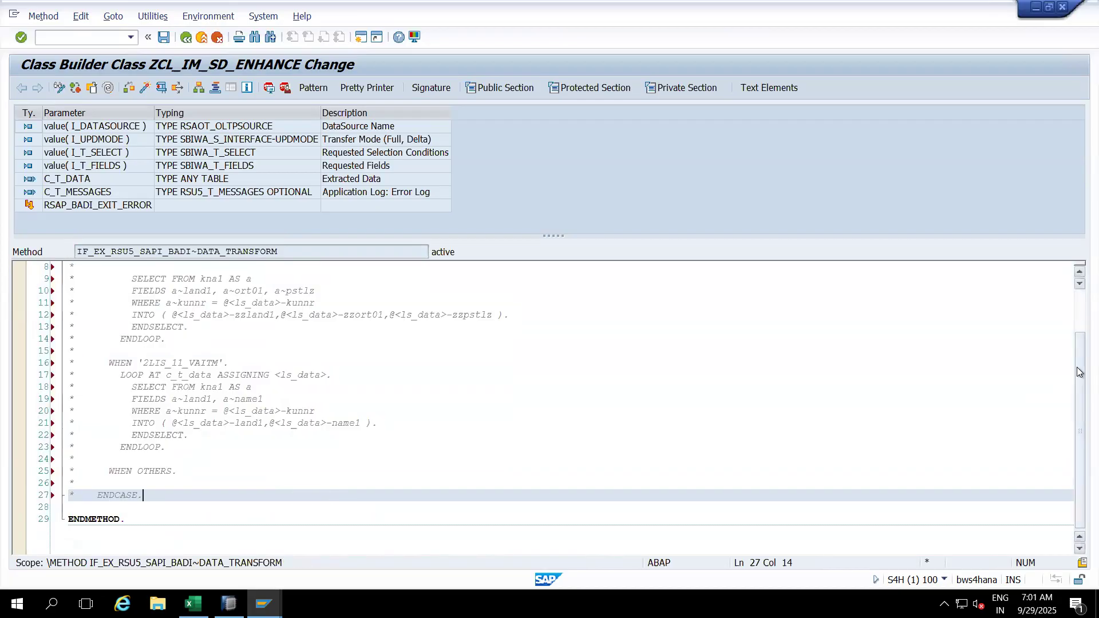
drag(1077, 372, 1072, 303)
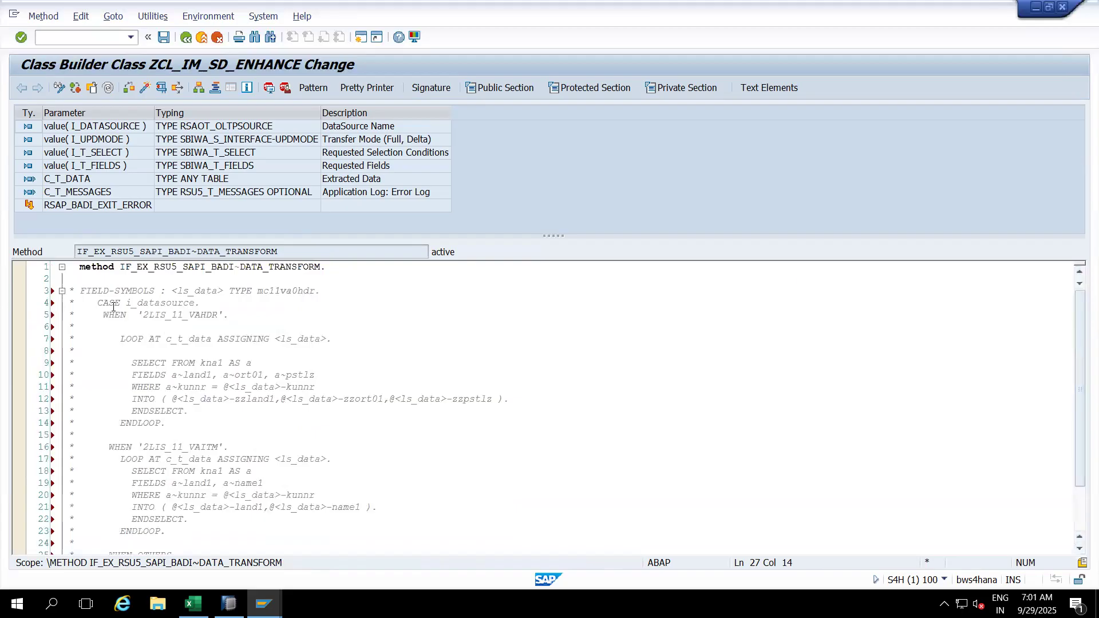
drag(78, 291, 305, 454)
drag(278, 267, 267, 350)
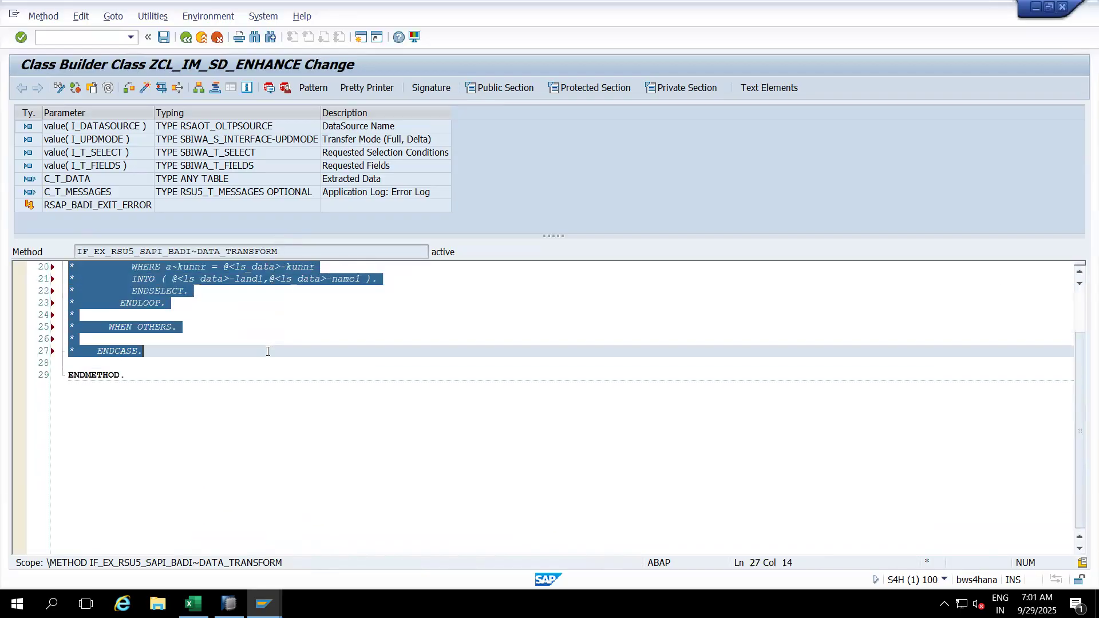
key(ctrl+less)
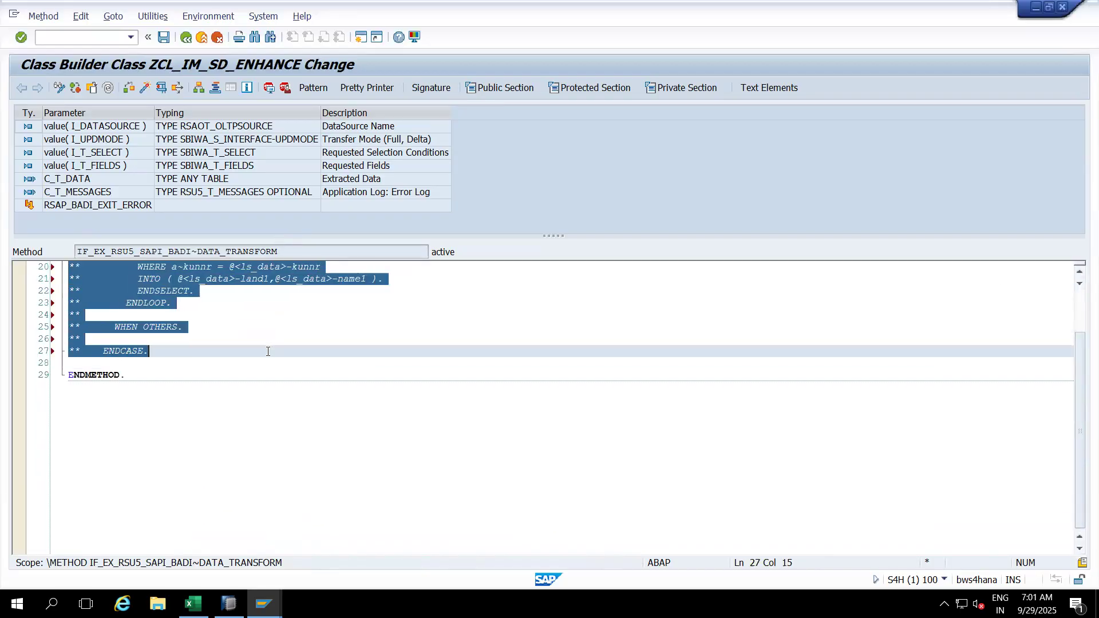
click(267, 351)
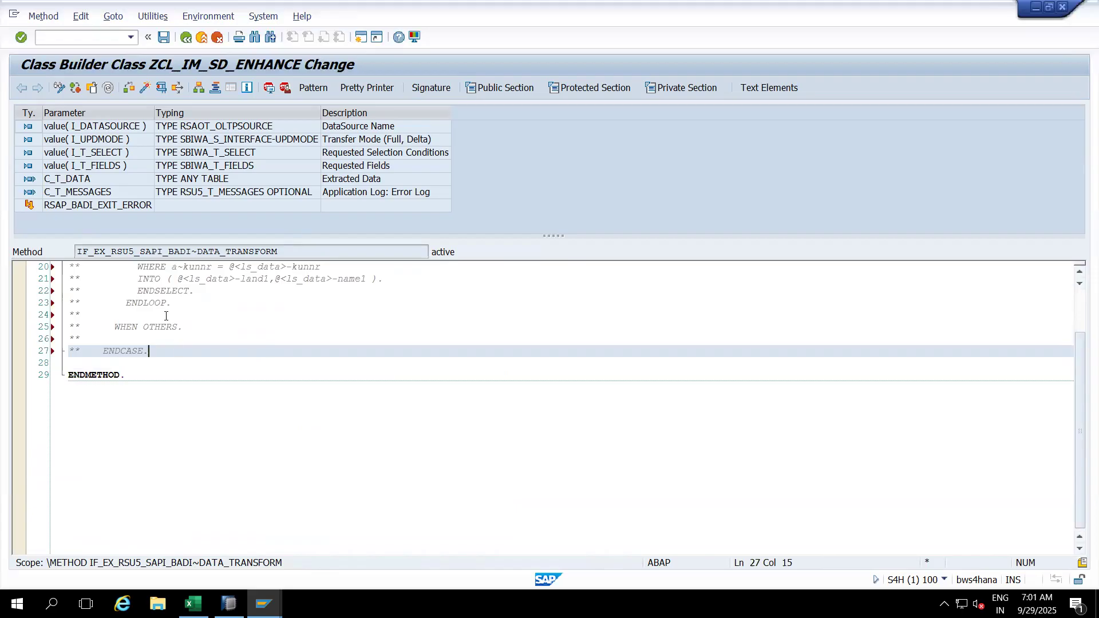
Step: Activate ZCL_IM_SD_ENHANCE and run a syntax check
click(145, 87)
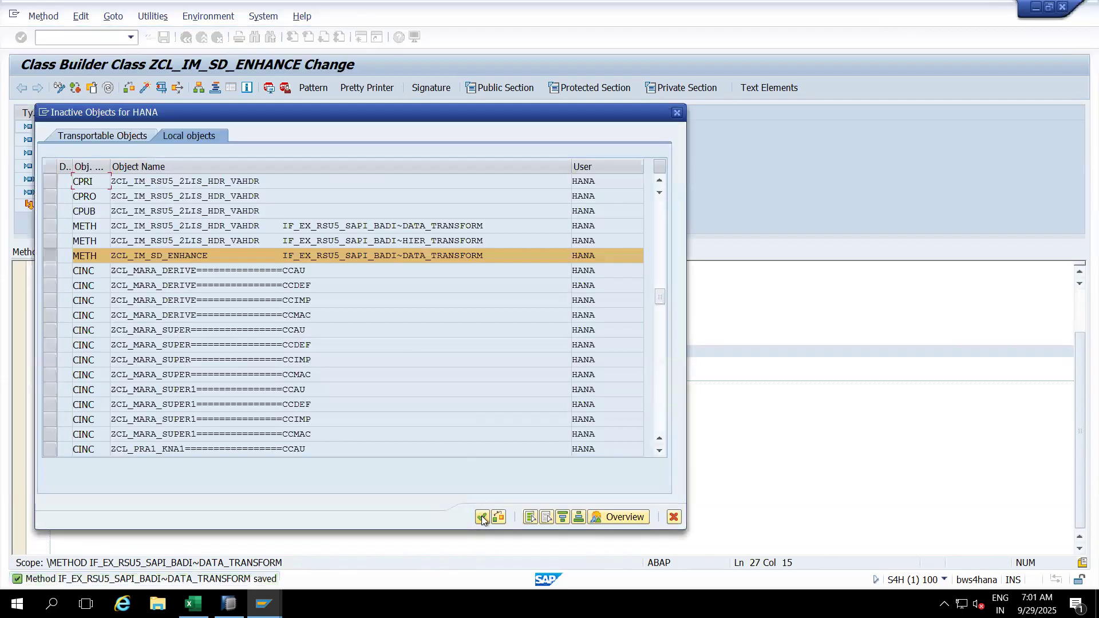
click(482, 518)
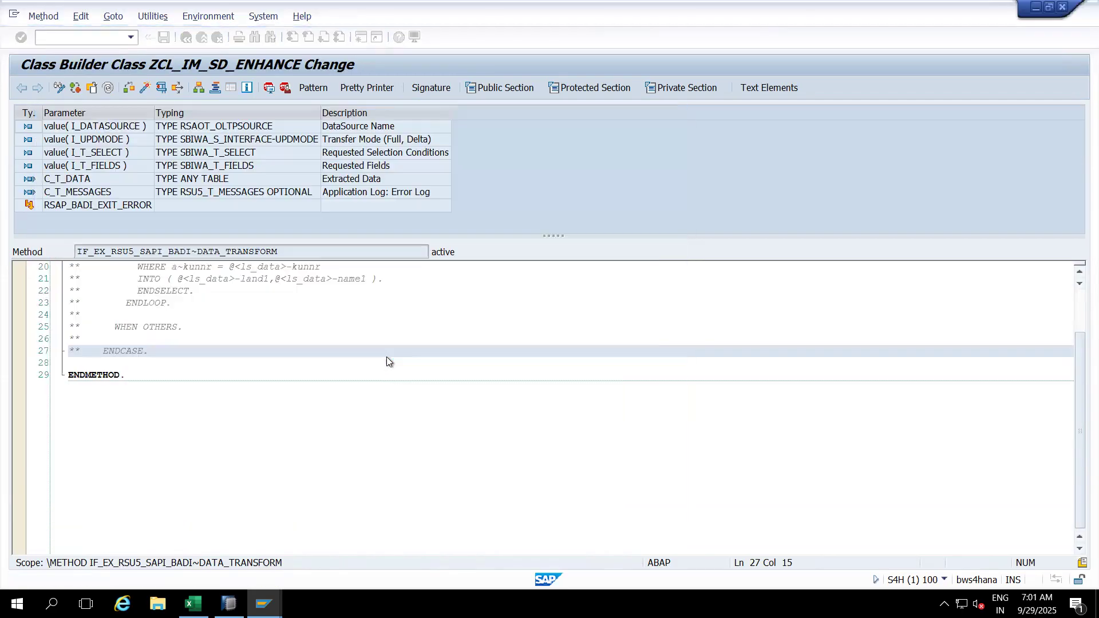
click(128, 88)
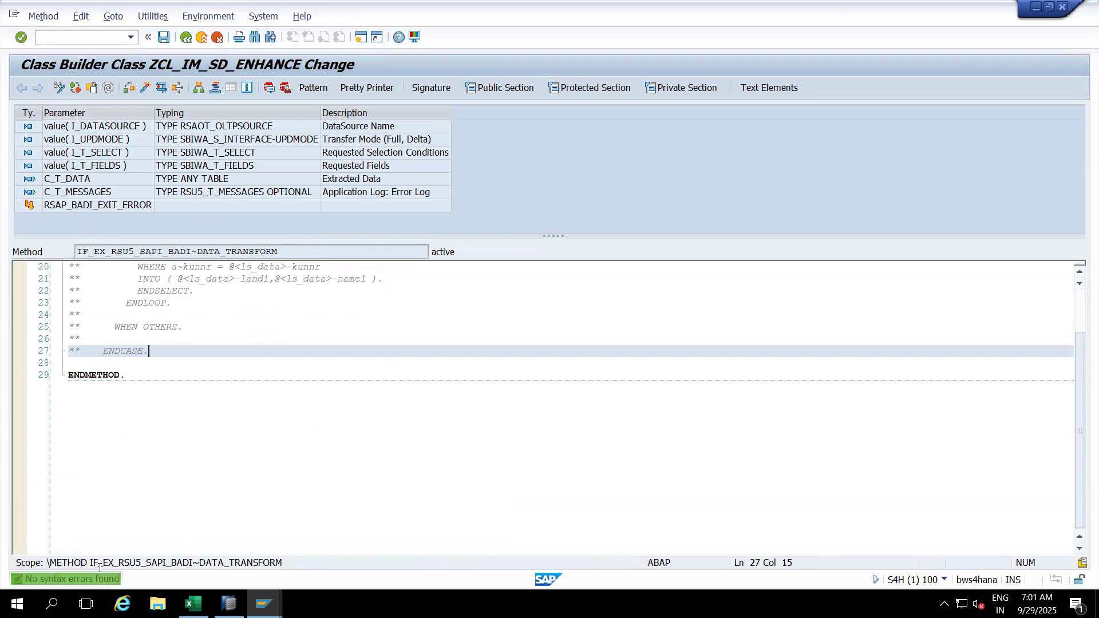
Step: Rerun the RSA3 extraction for 2LIS_11_VAITM, getting 4 records, then return to HANA Studio
click(199, 38)
key(ctrl+slash)
text(/nrsa3)
key(Return)
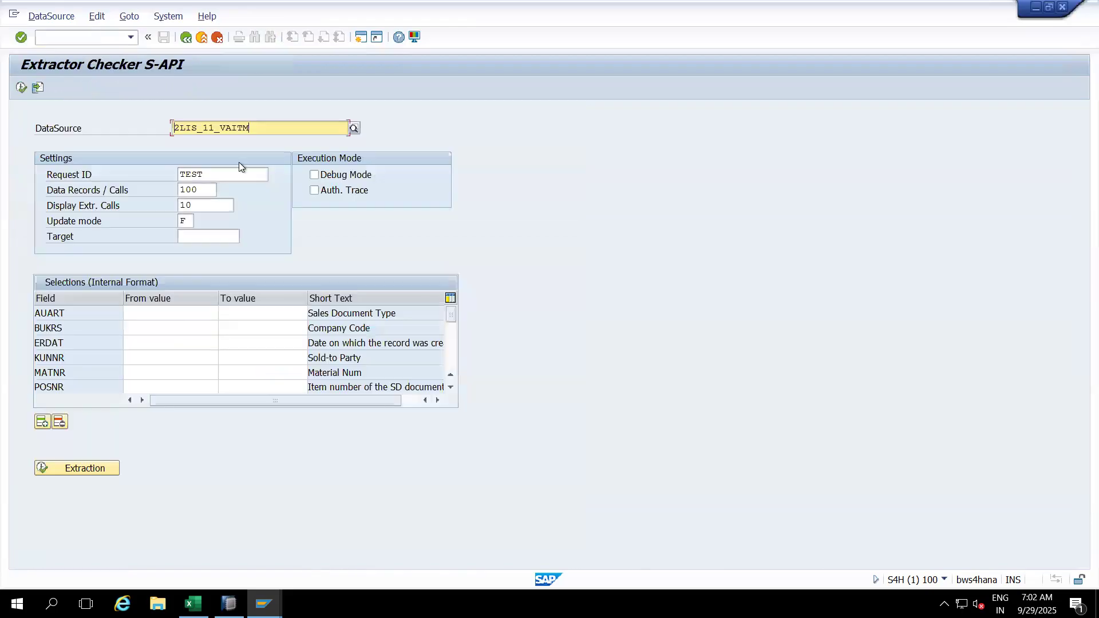
key(F8)
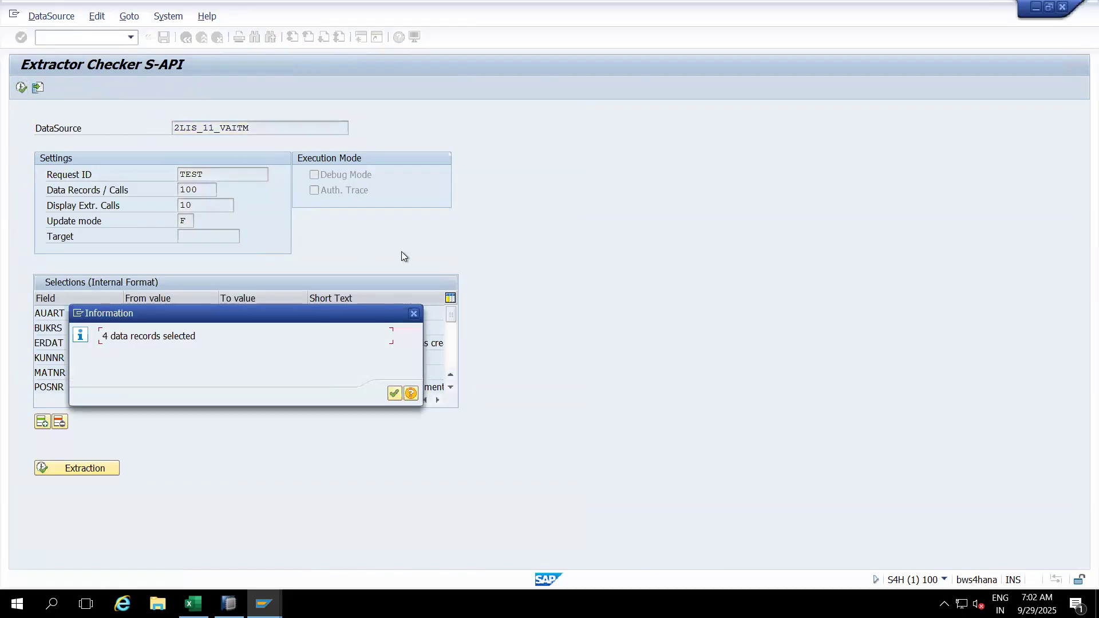
drag(238, 320, 689, 191)
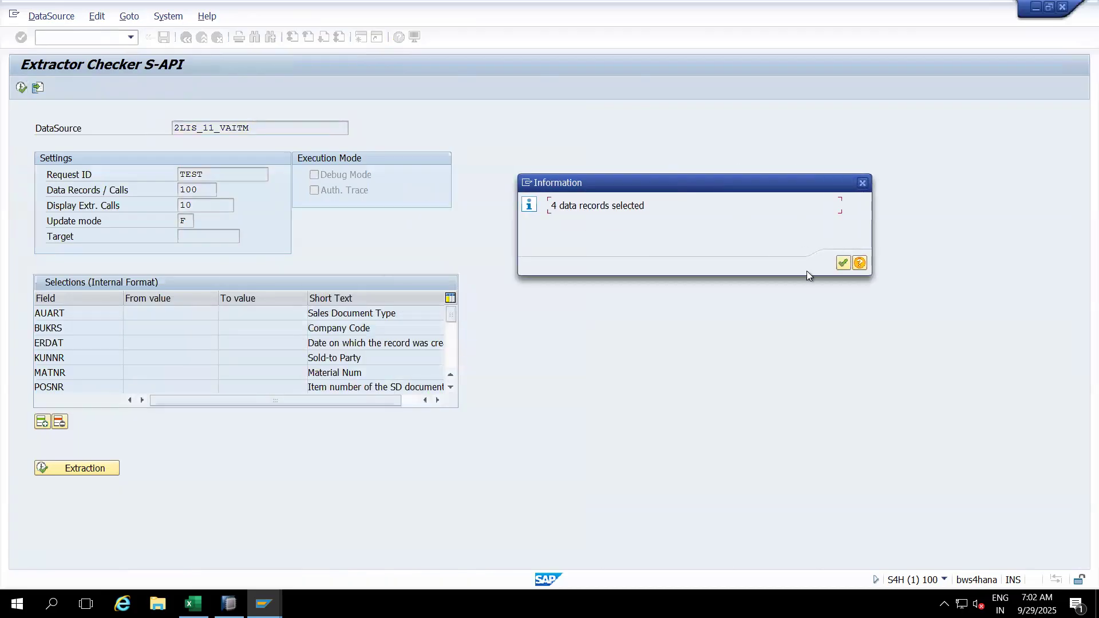
click(843, 263)
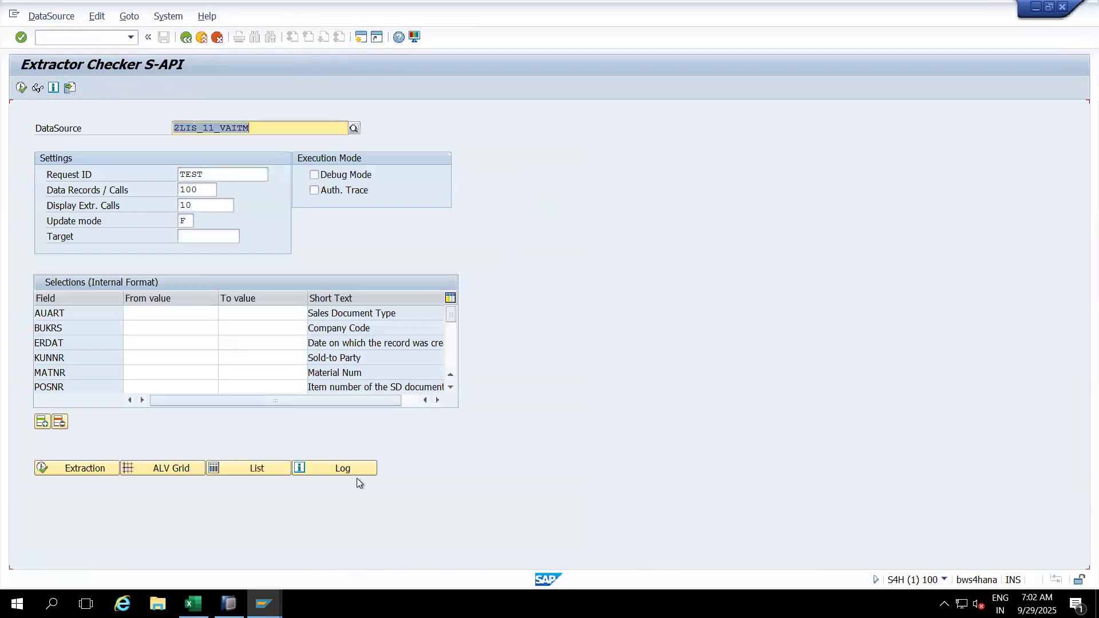
click(229, 603)
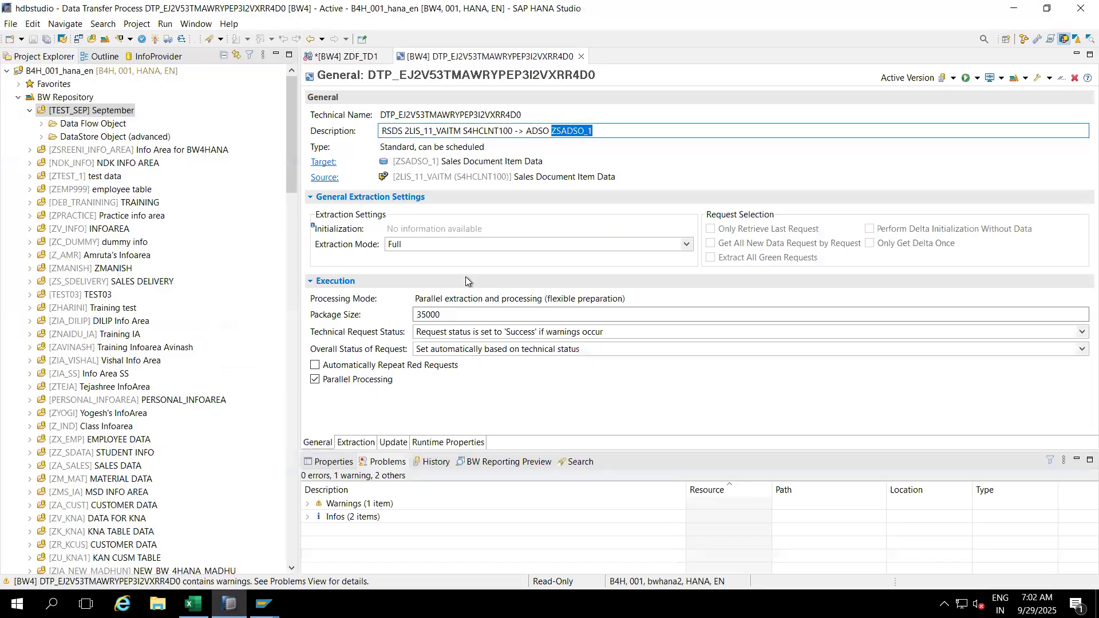
Step: Execute the 2LIS_11_VAITM → ZSADSO_1 DTP in background, deleting the failed request
click(976, 80)
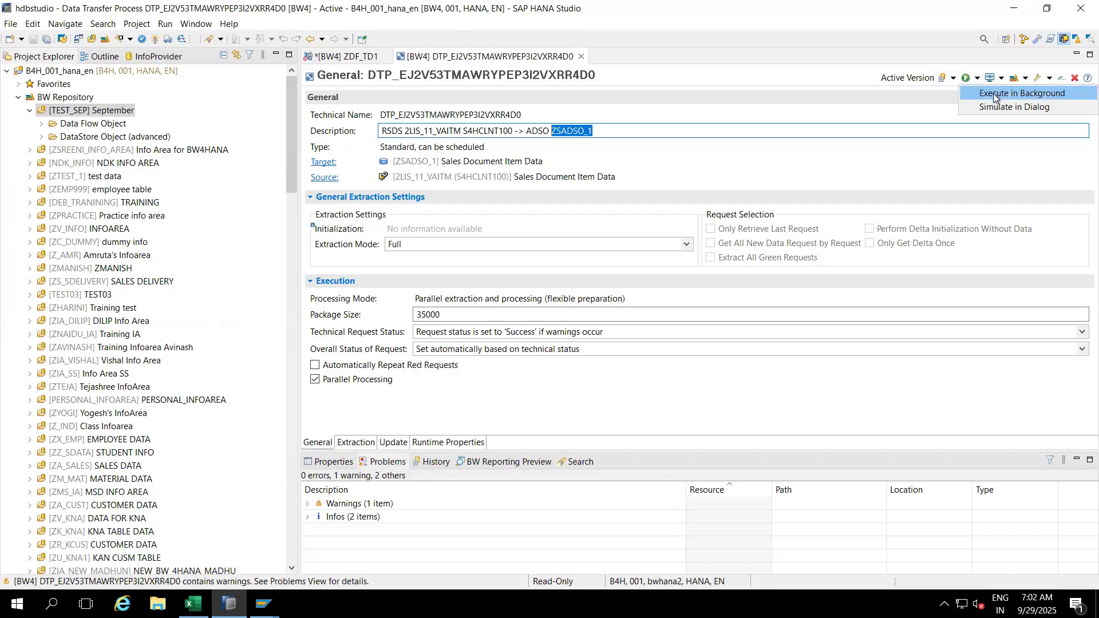
click(994, 95)
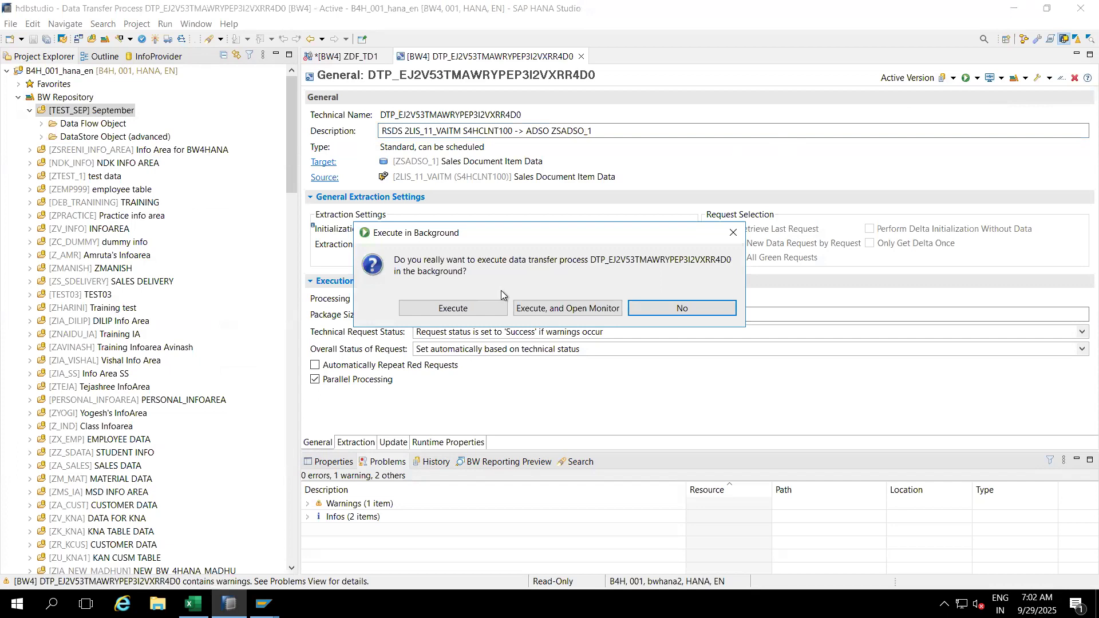
click(471, 309)
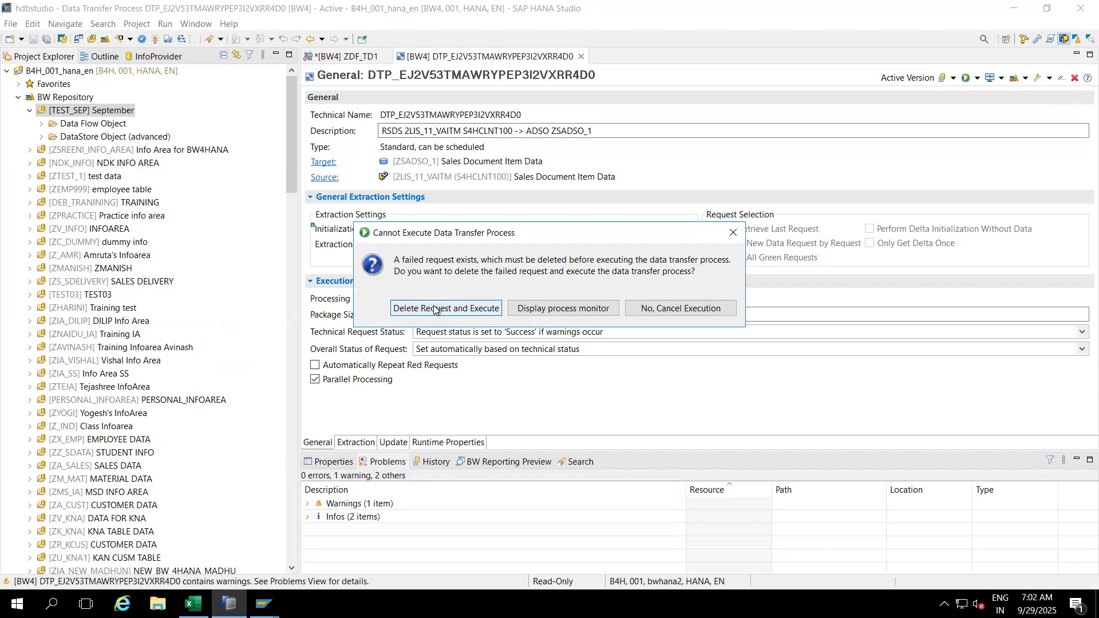
click(458, 310)
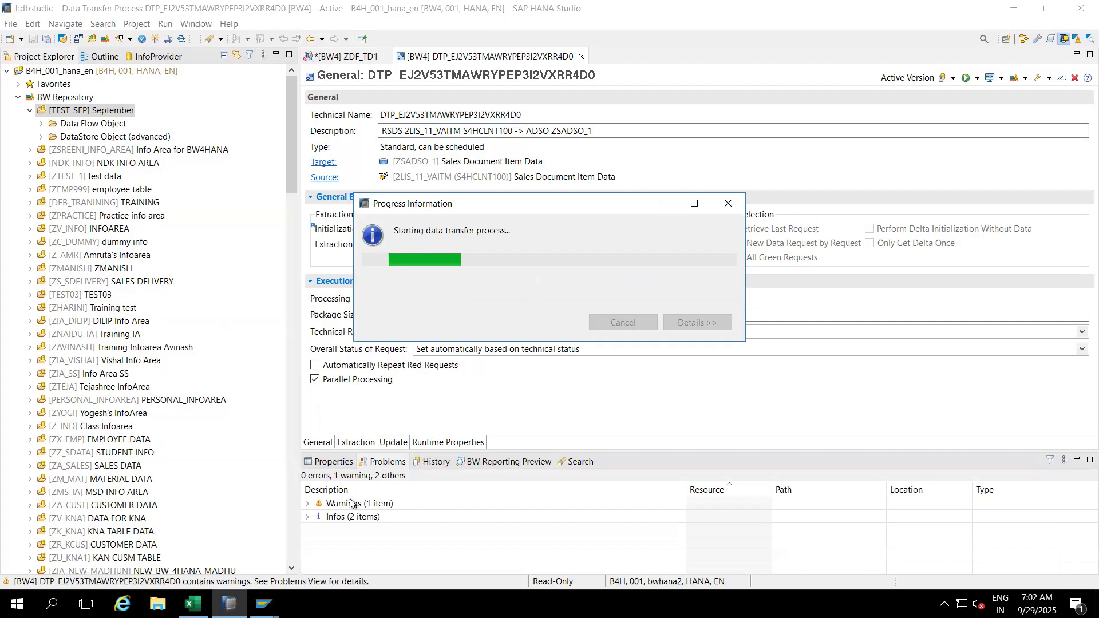
click(266, 598)
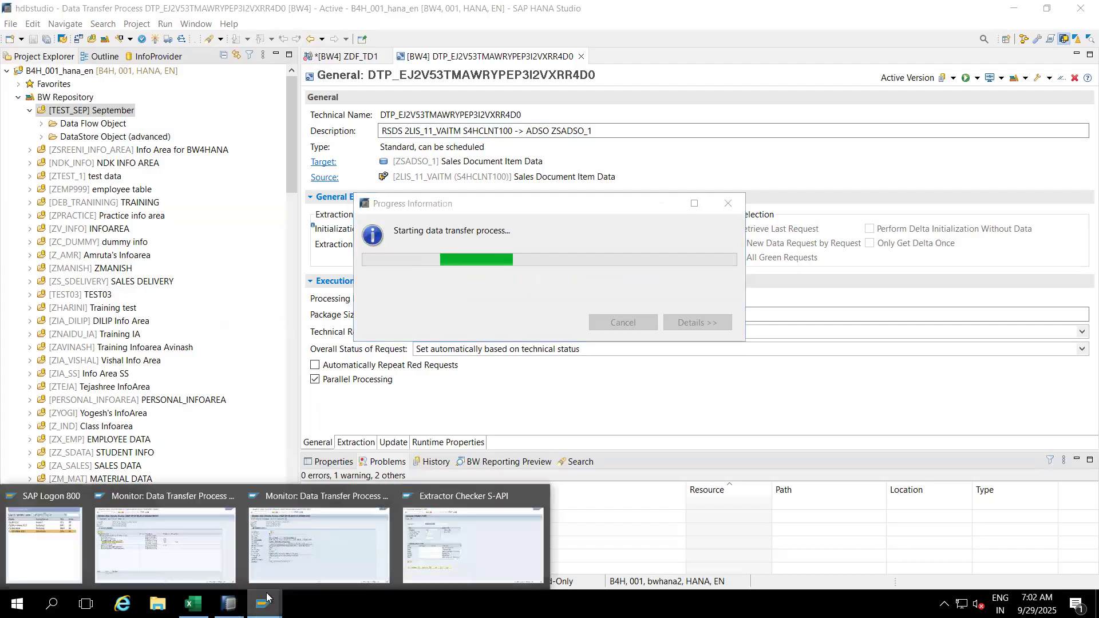
Step: Refresh ZSADSO_1's request list until the 20:10:44 request shows green with 4 records
click(439, 511)
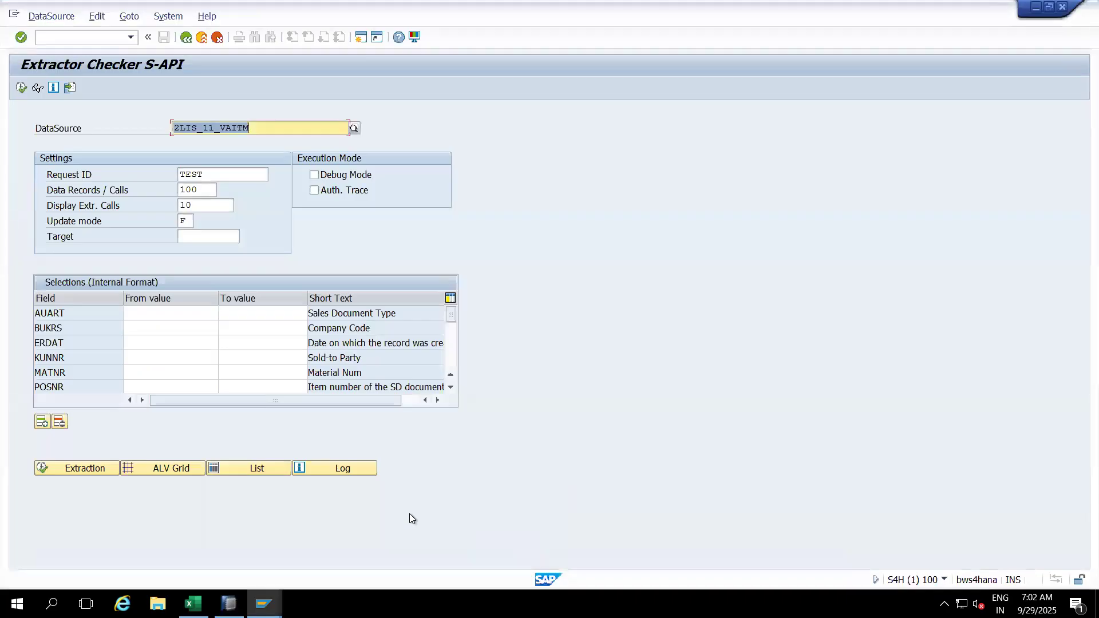
click(263, 602)
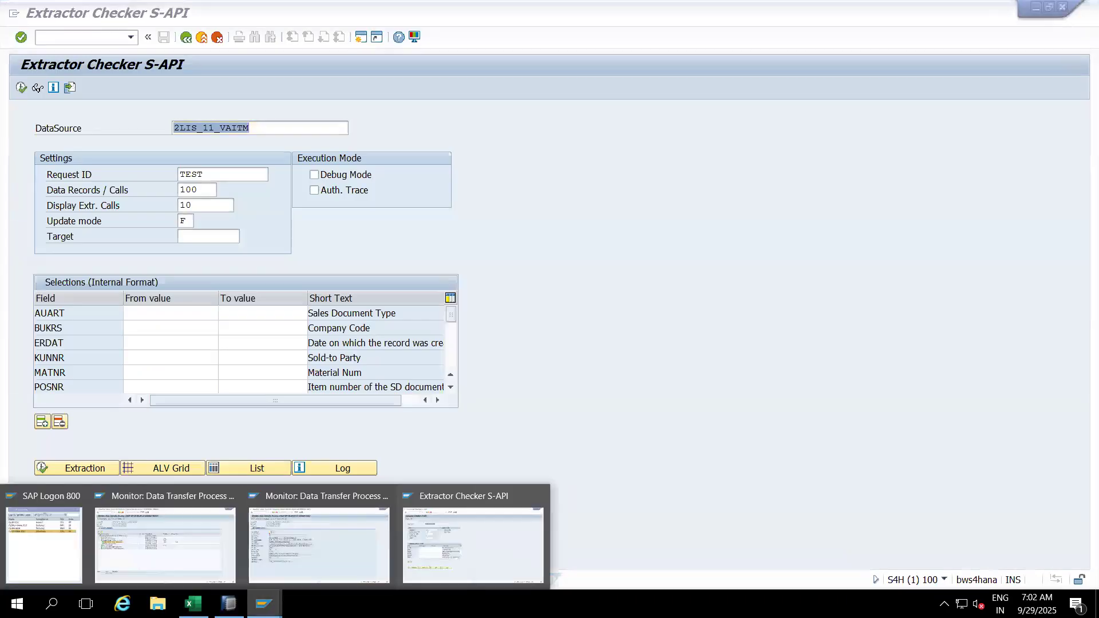
click(327, 513)
click(188, 90)
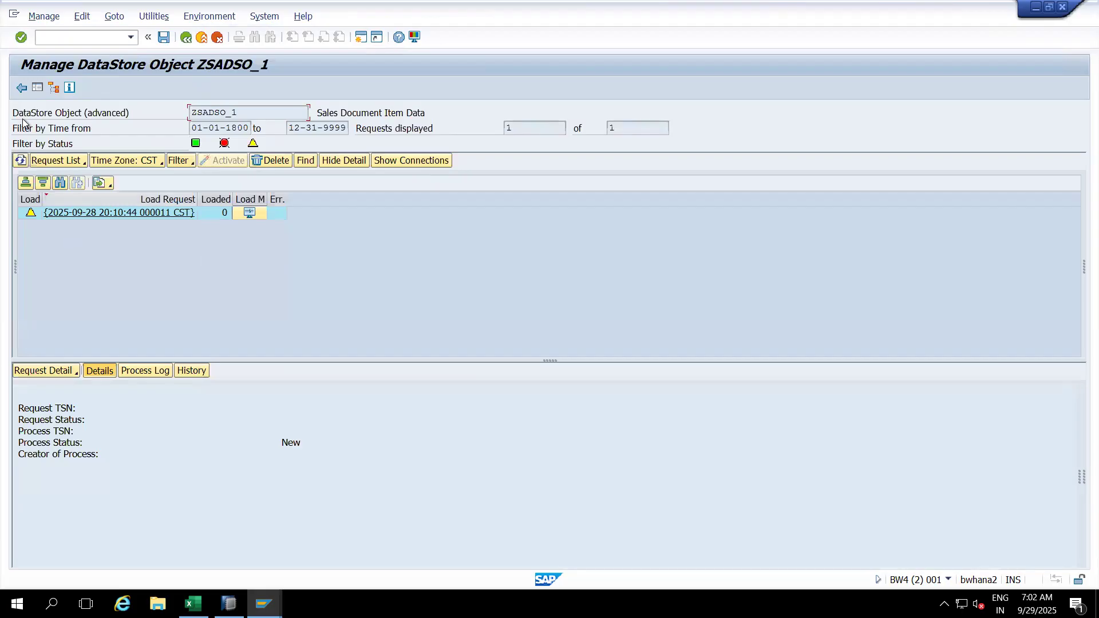
click(21, 161)
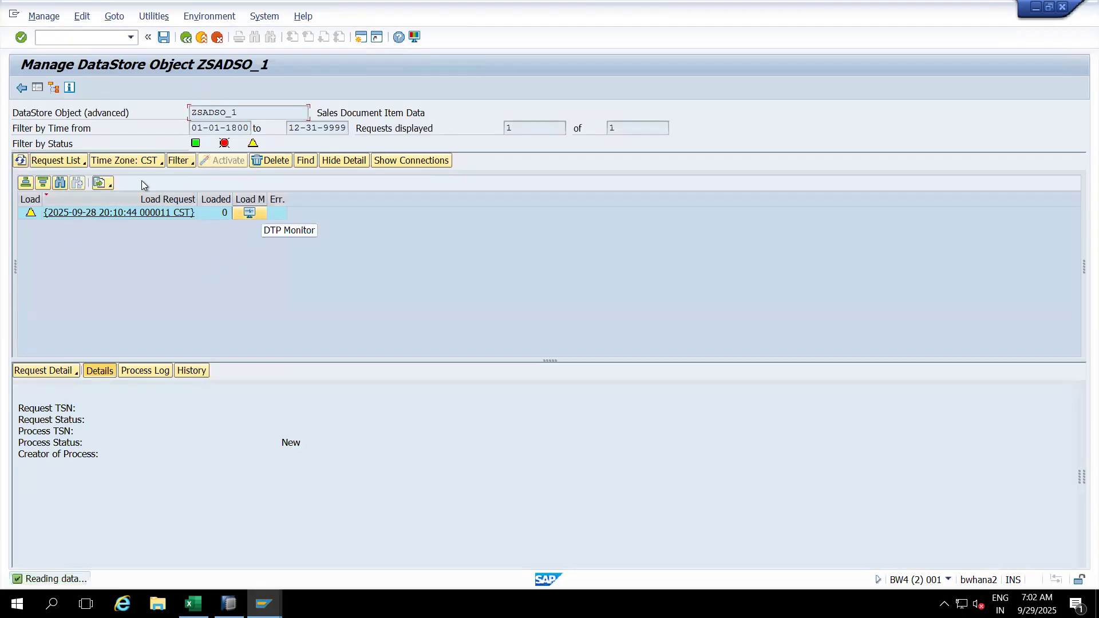
click(22, 161)
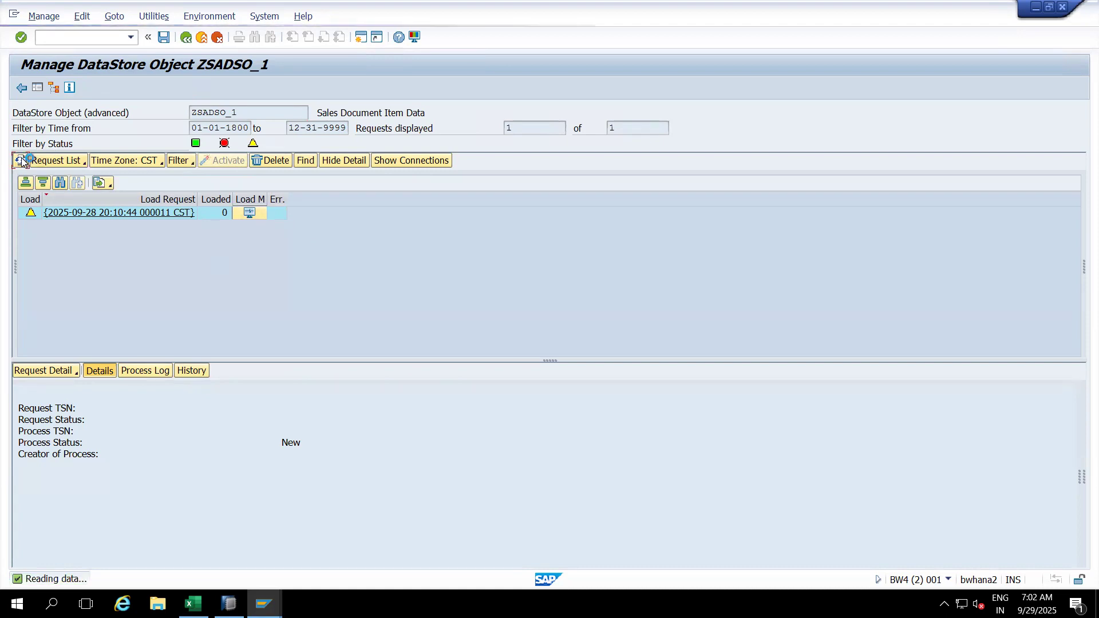
click(21, 161)
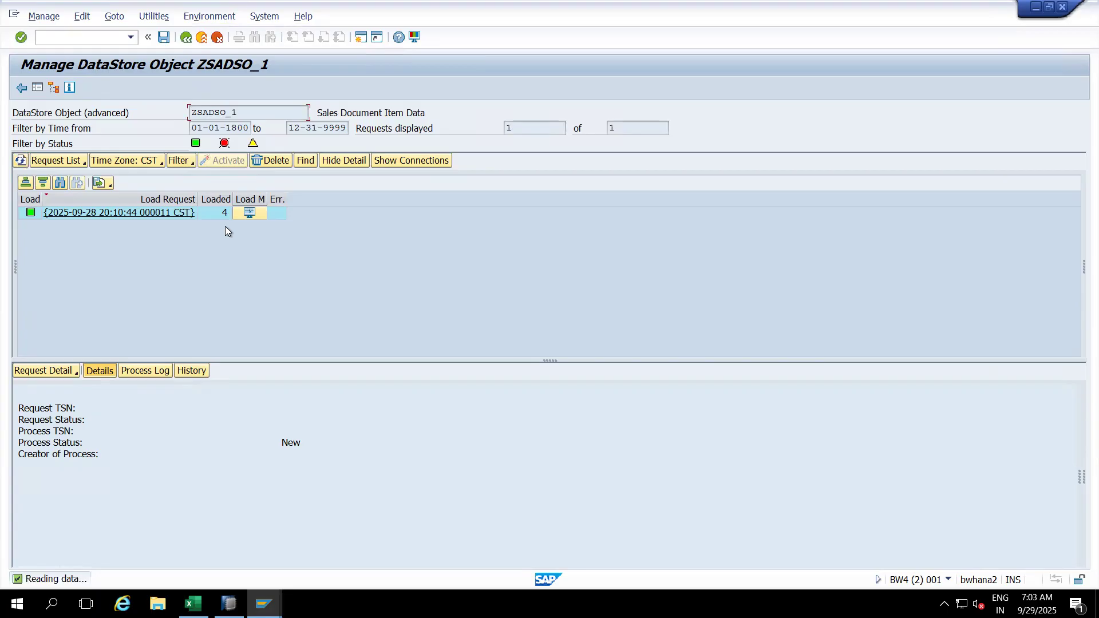
click(264, 604)
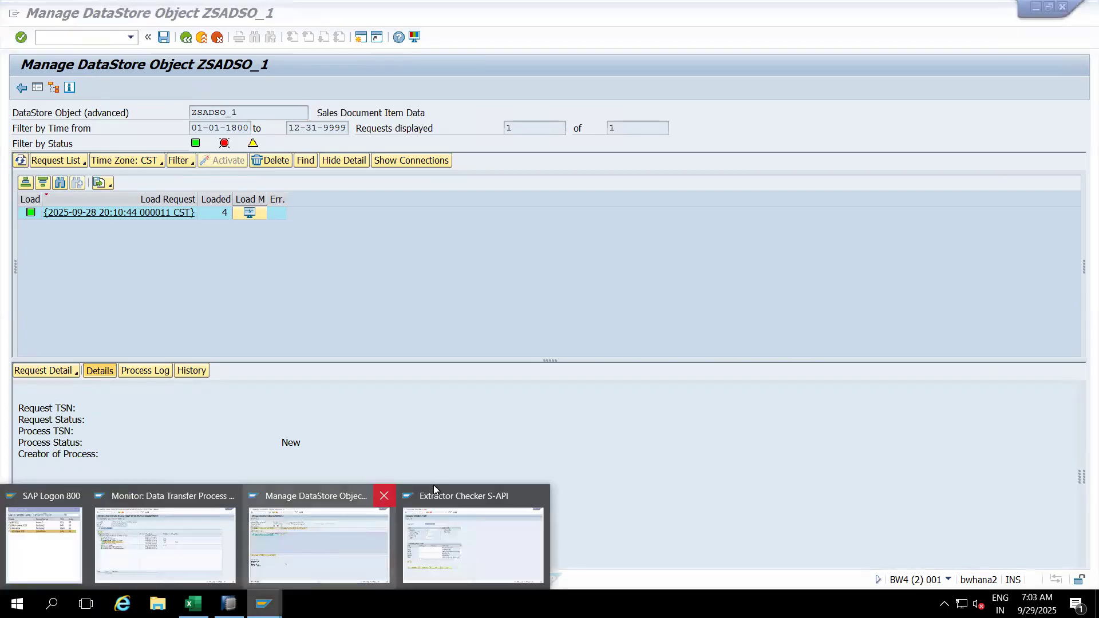
Step: Show the extracted records in an ALV grid and move the widened Item (SD) column right after SD Doc
click(461, 503)
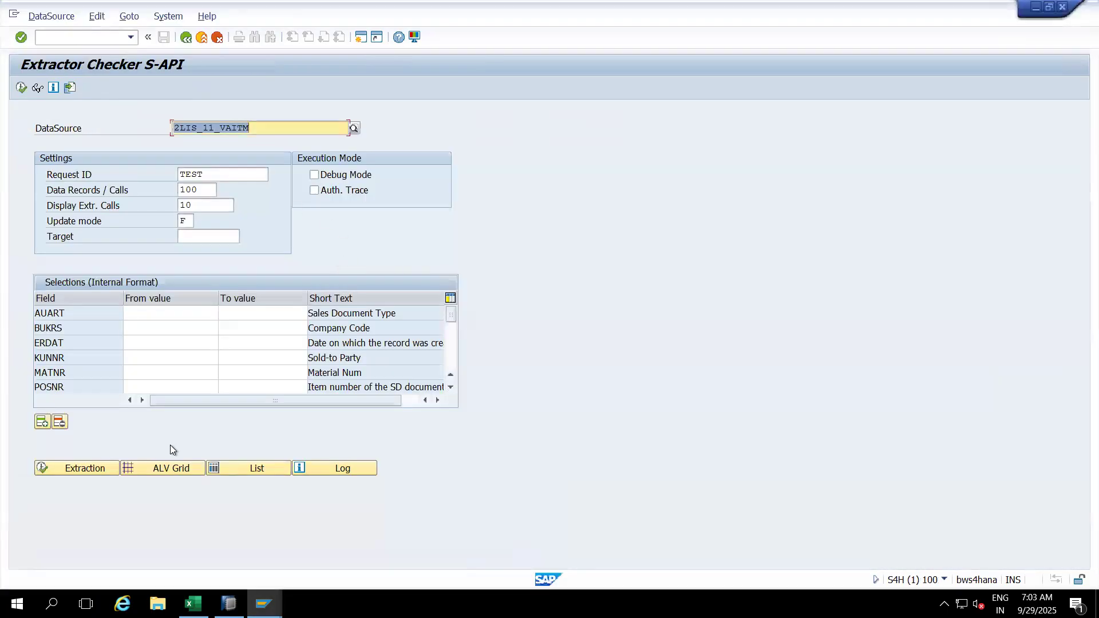
click(160, 465)
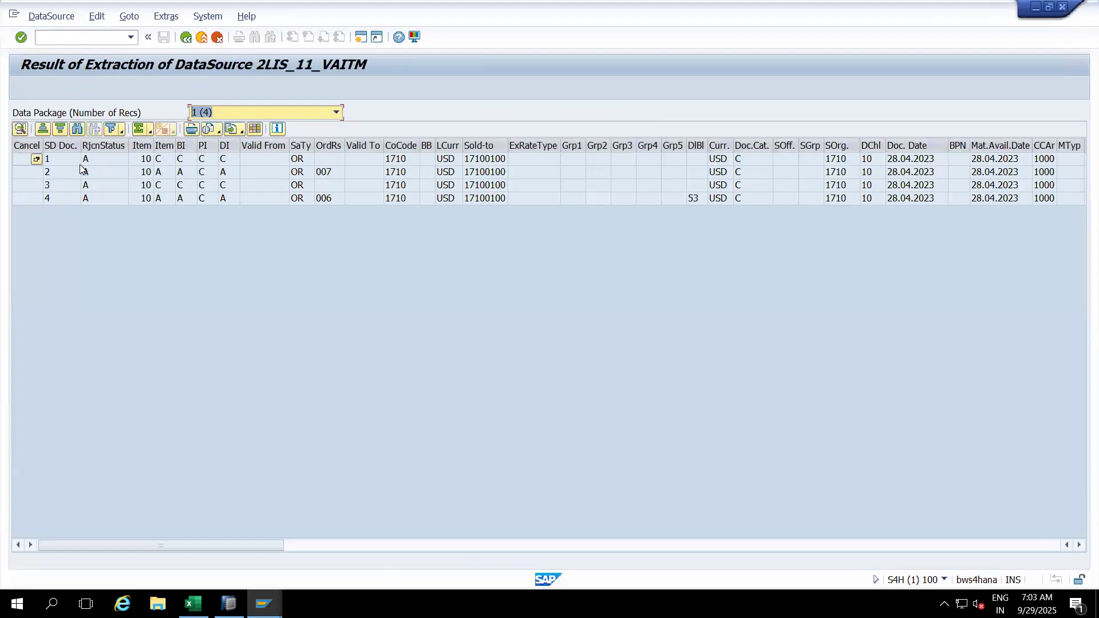
click(56, 146)
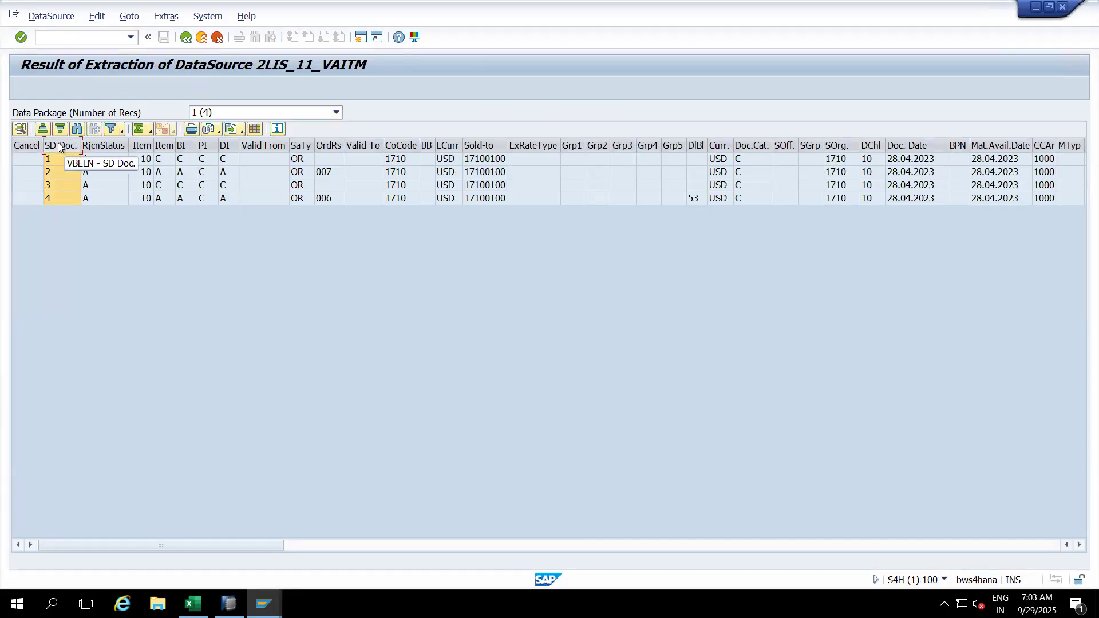
click(142, 146)
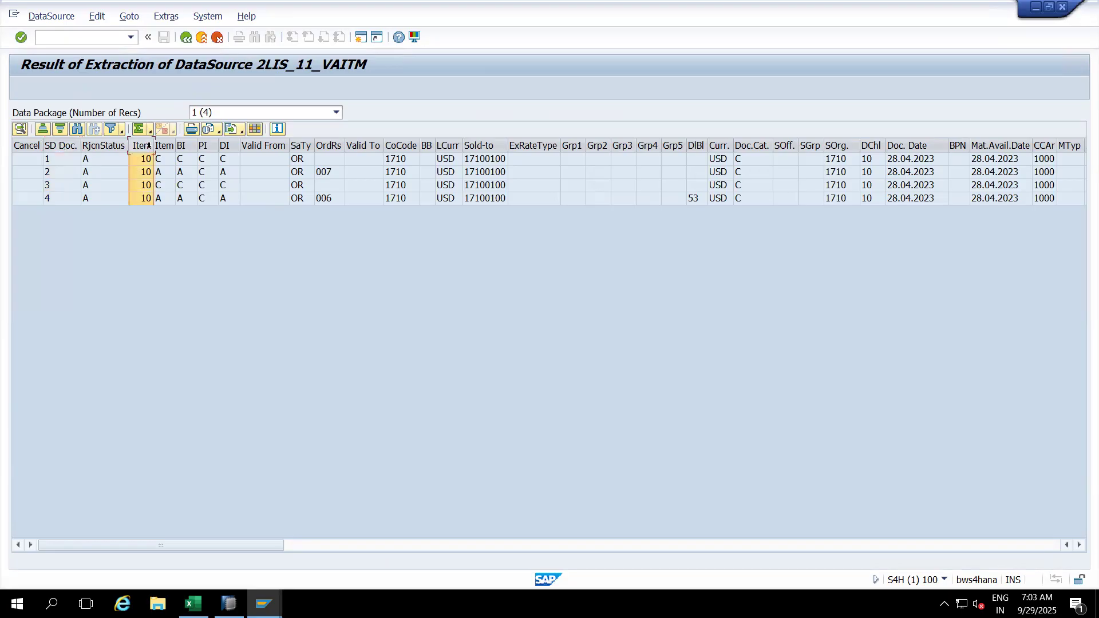
double_click(153, 147)
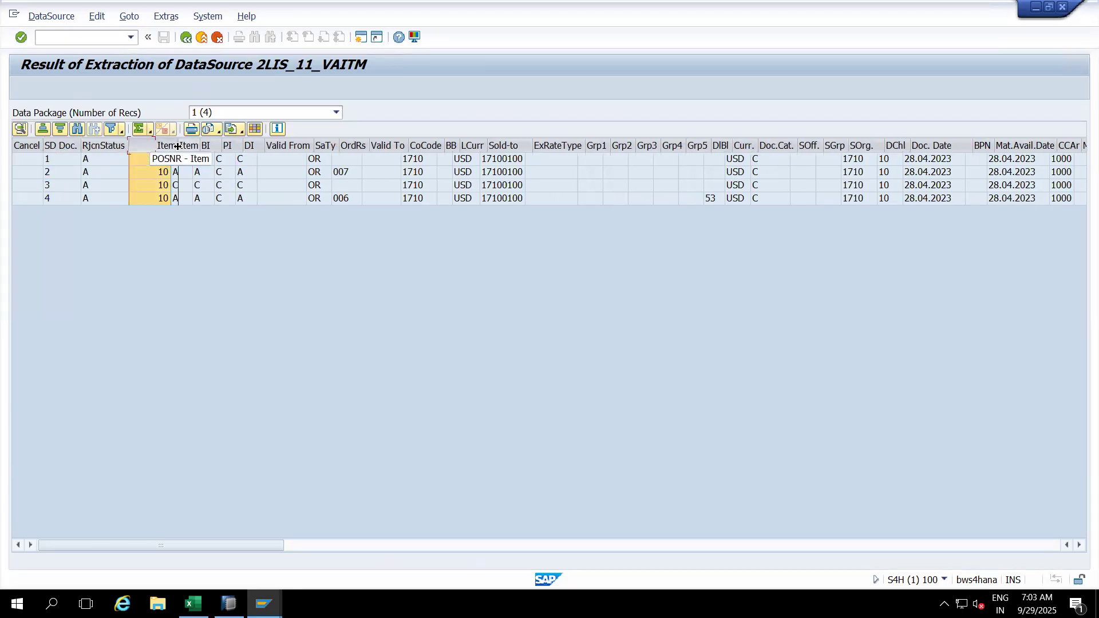
drag(164, 149, 88, 150)
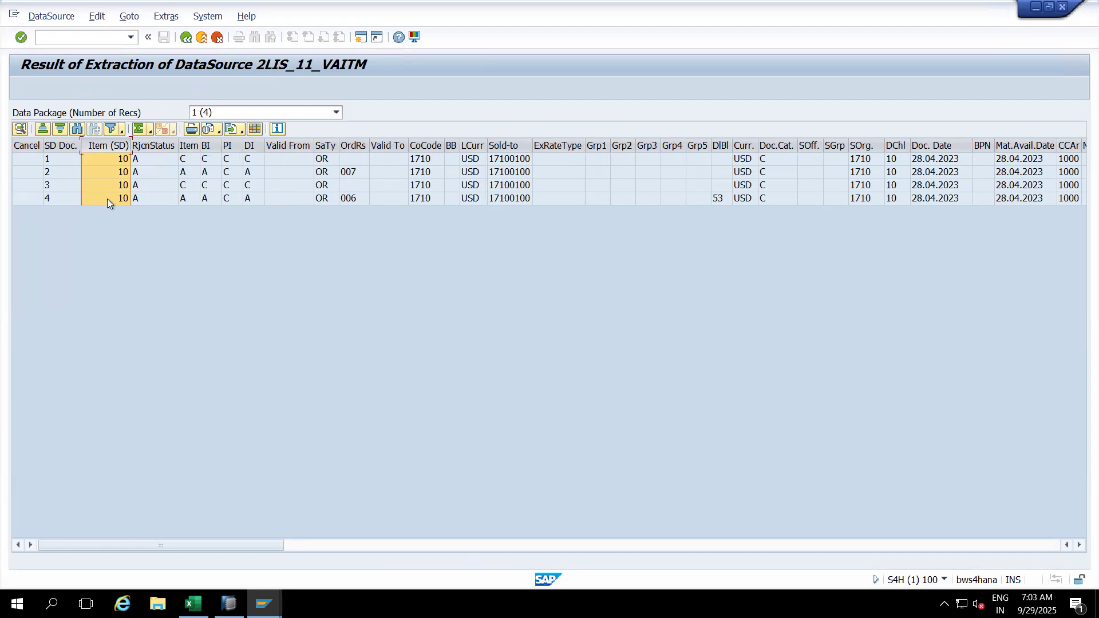
Step: Move Sold-to Party after Item (SD) and SaTy after Sold-to Party, widening both columns
click(506, 145)
drag(507, 142, 138, 145)
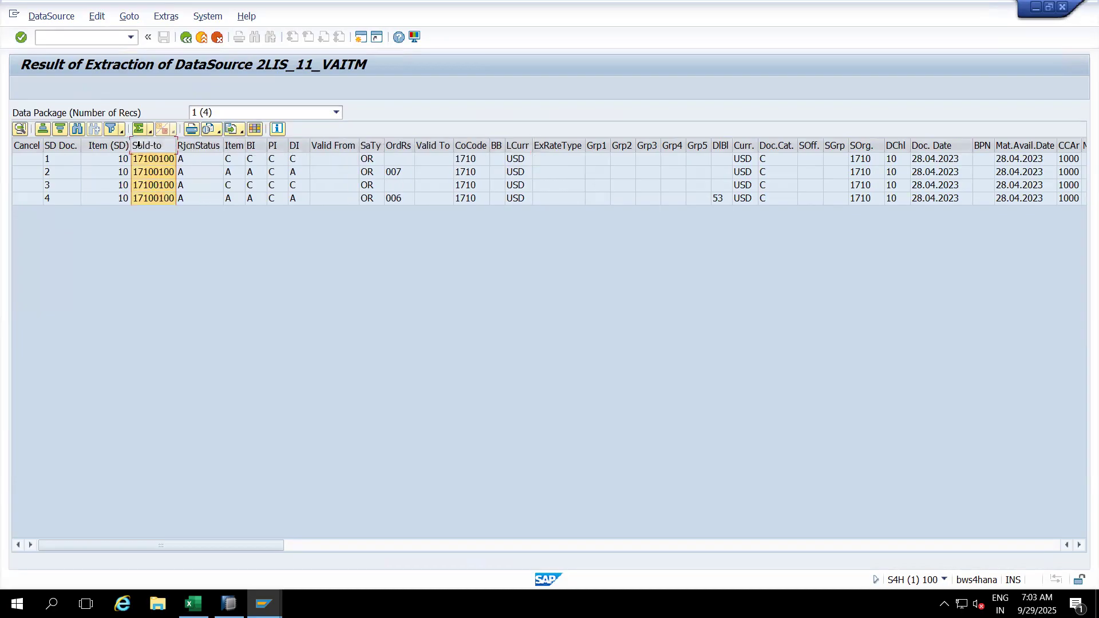
double_click(178, 146)
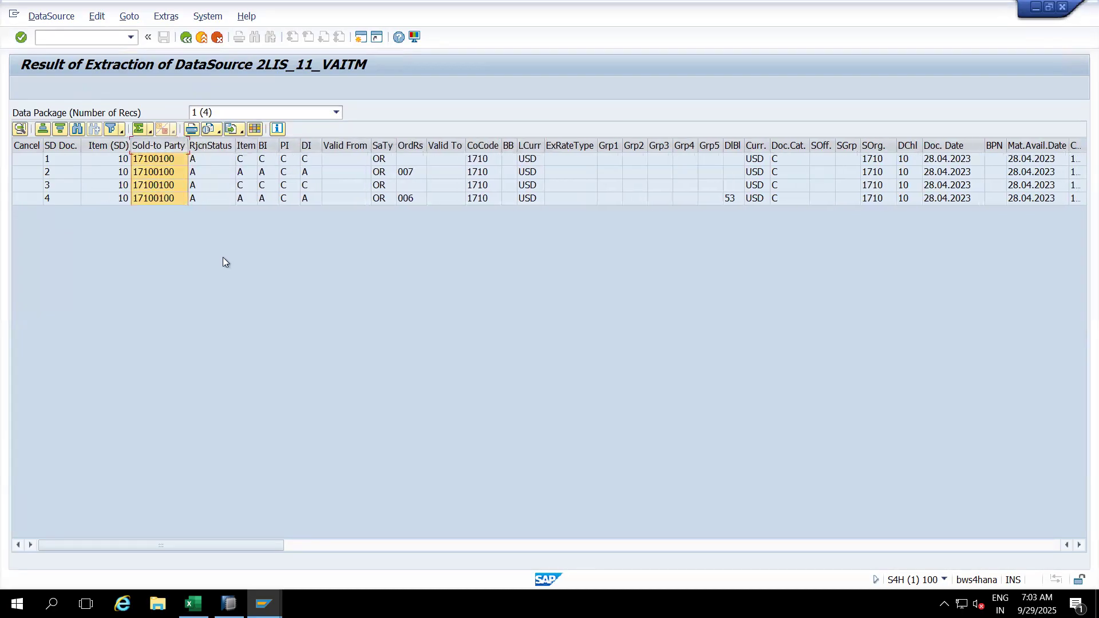
click(385, 146)
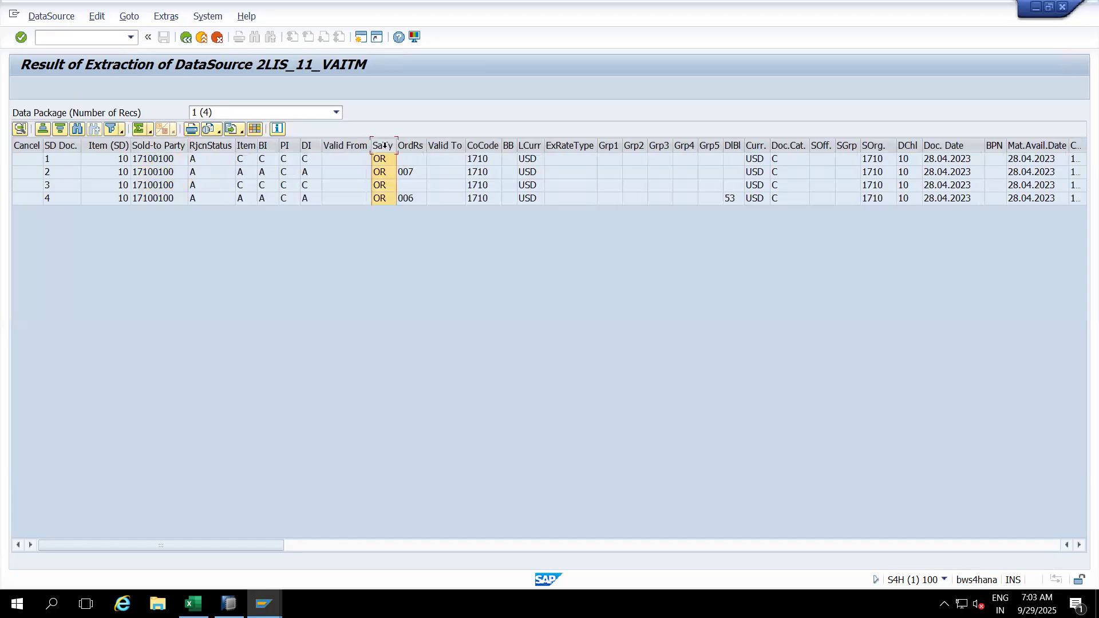
drag(386, 146, 216, 147)
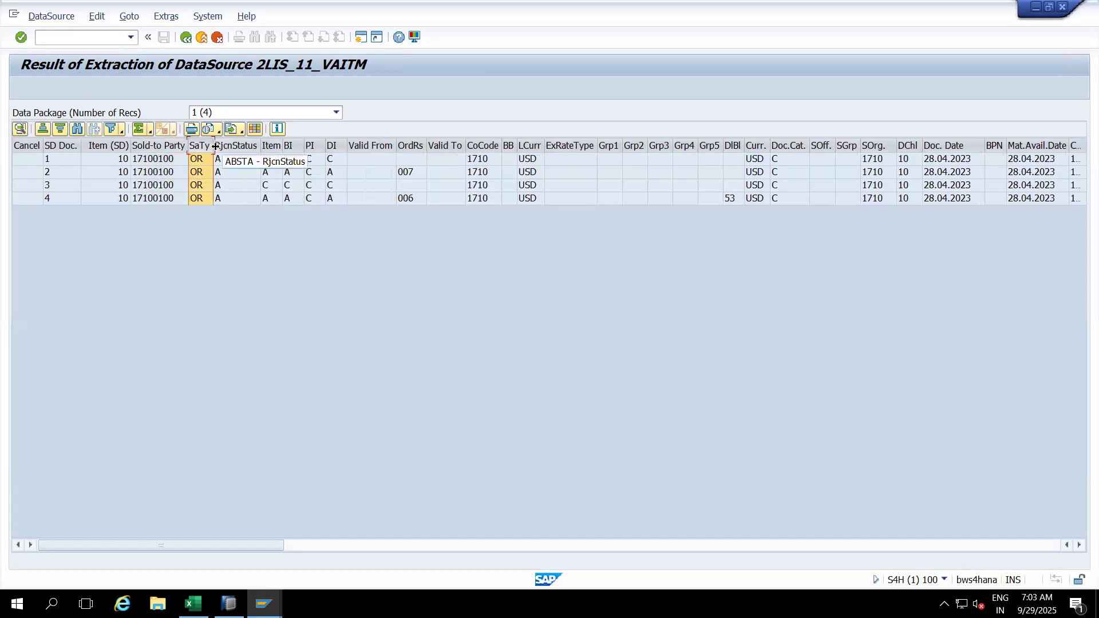
drag(214, 145, 230, 145)
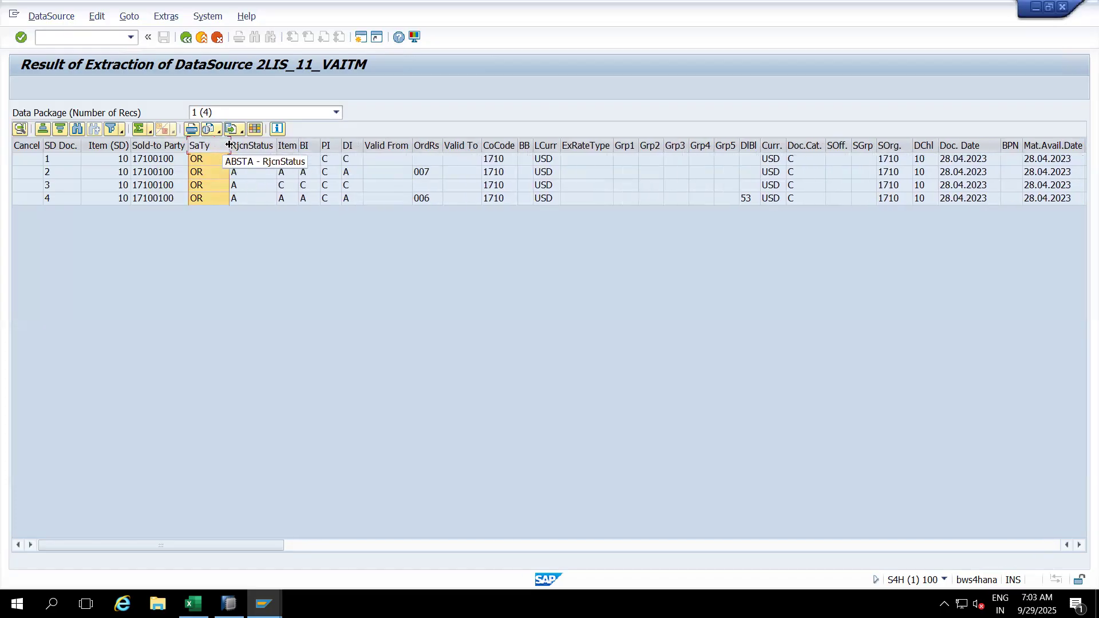
Step: Move CoCode and then Doc. Date in front of SaTy, right after Sold-to Party
click(204, 160)
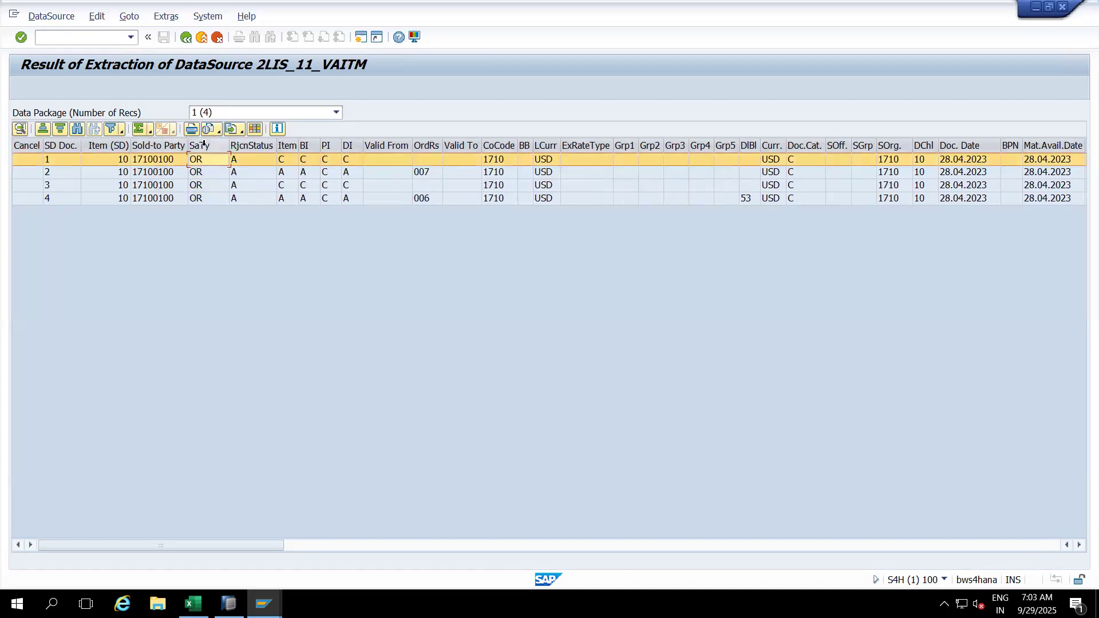
click(204, 145)
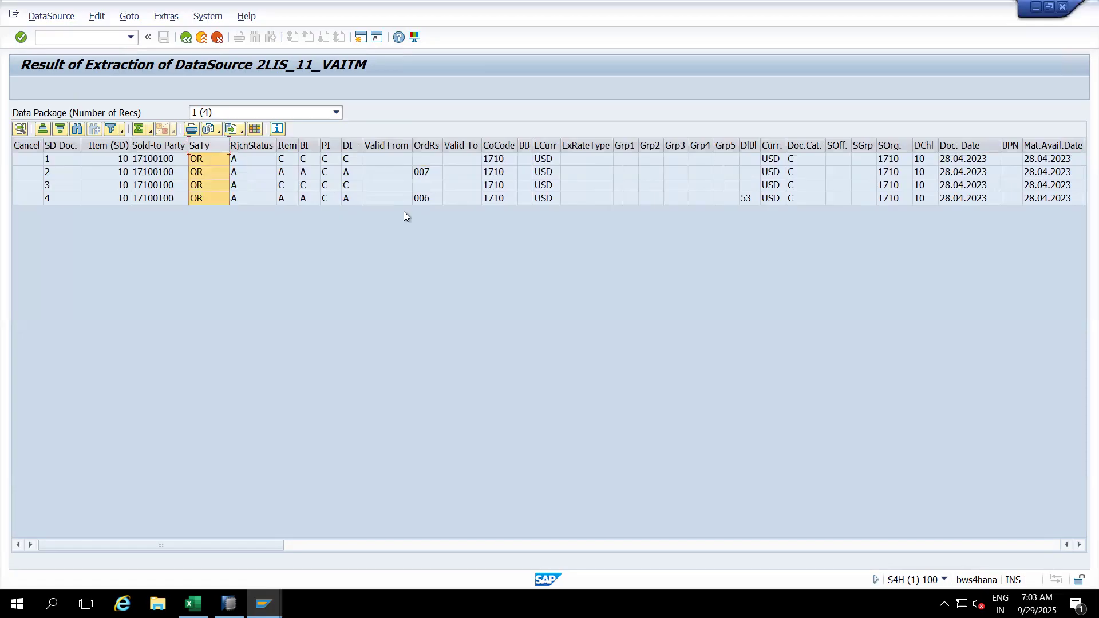
click(502, 147)
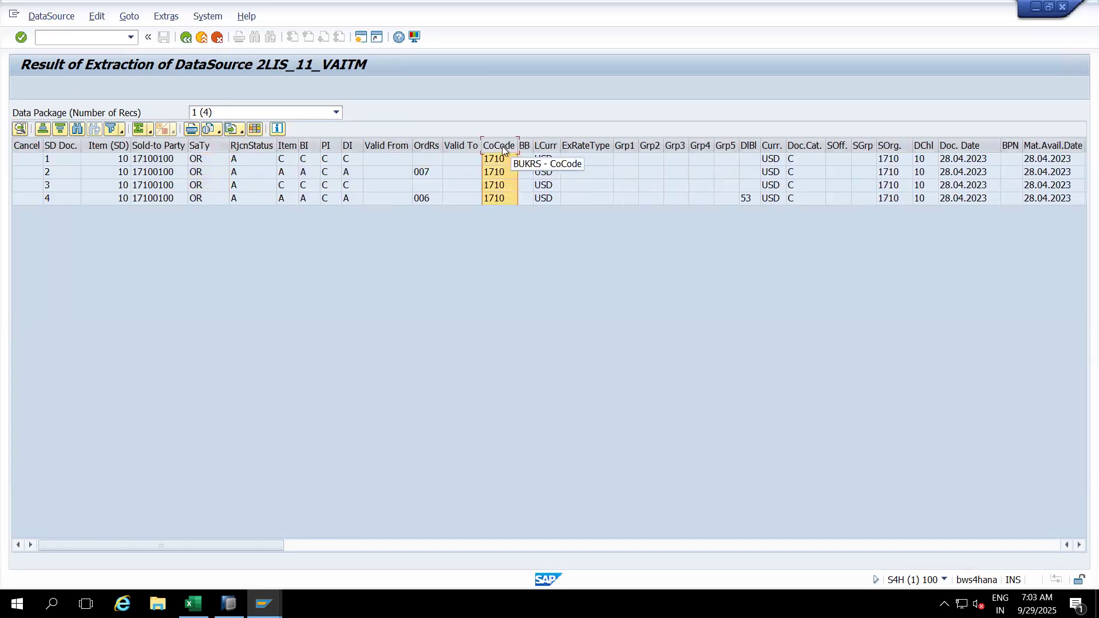
drag(501, 146, 216, 147)
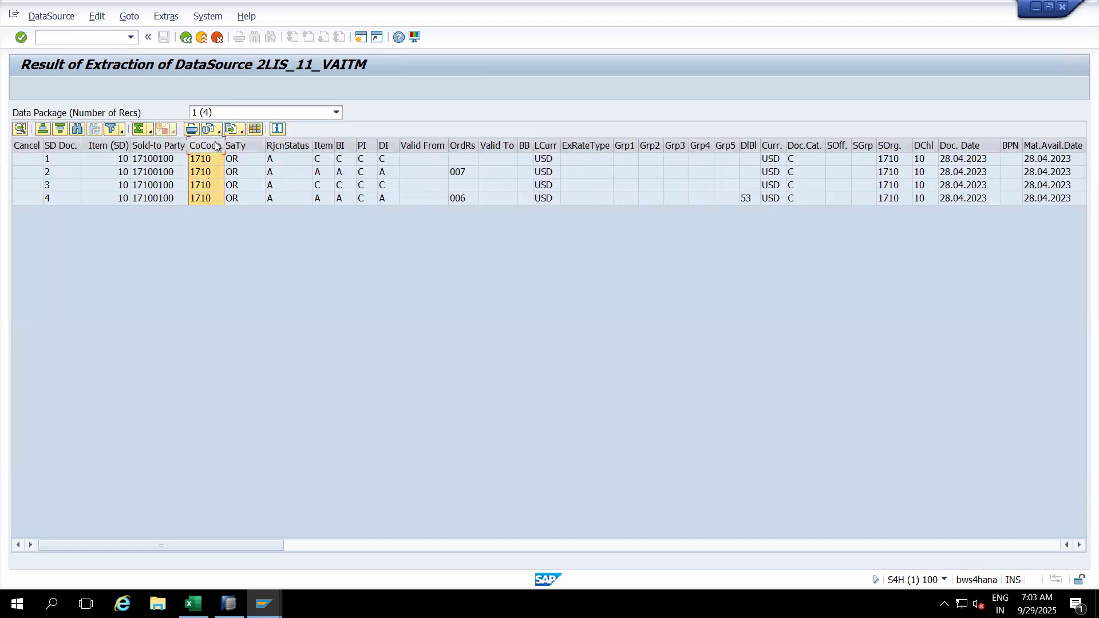
click(957, 147)
mouse_move(956, 143)
mouse_down()
mouse_move(771, 145)
mouse_move(282, 190)
mouse_move(242, 144)
mouse_up()
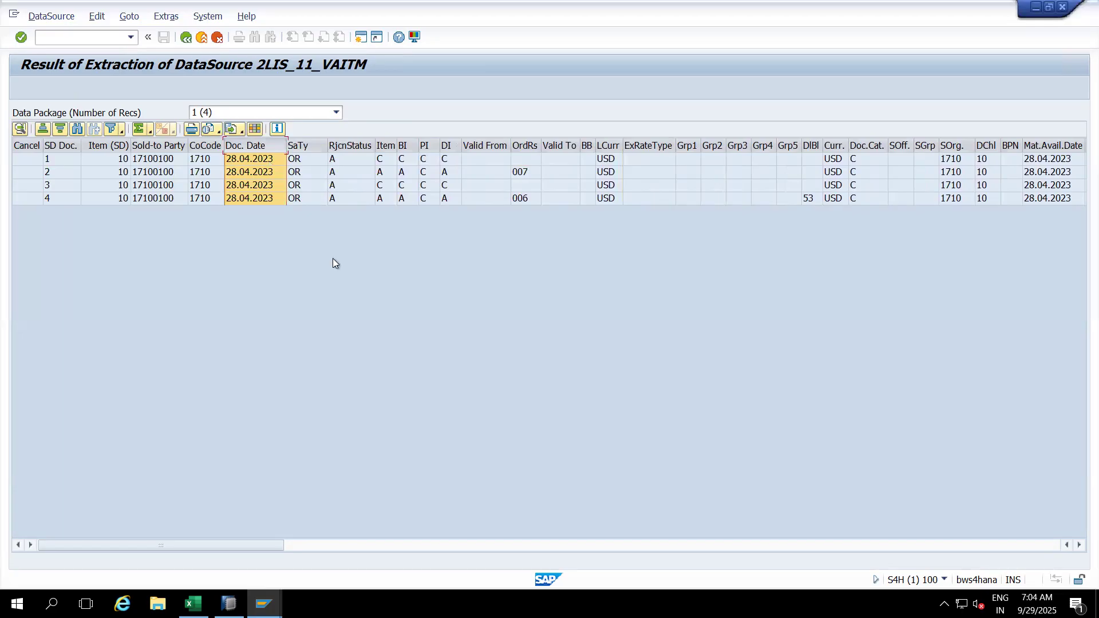
Step: Move Order qty after Doc. Date, total it to 127, then switch to ZSADSO_1's Manage DataStore Object window
click(955, 548)
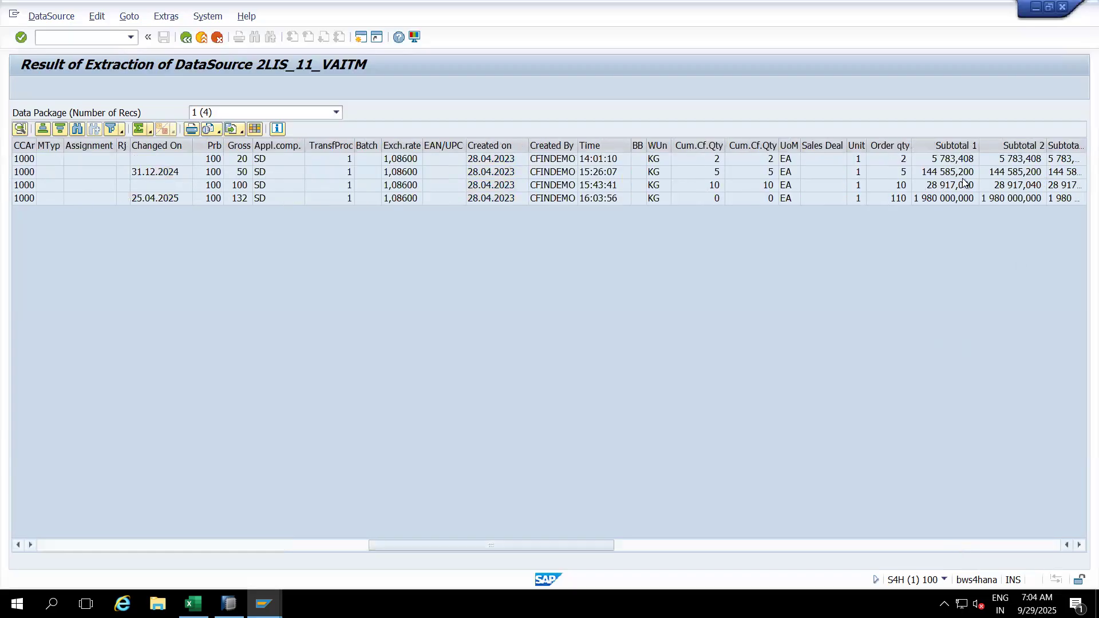
click(889, 143)
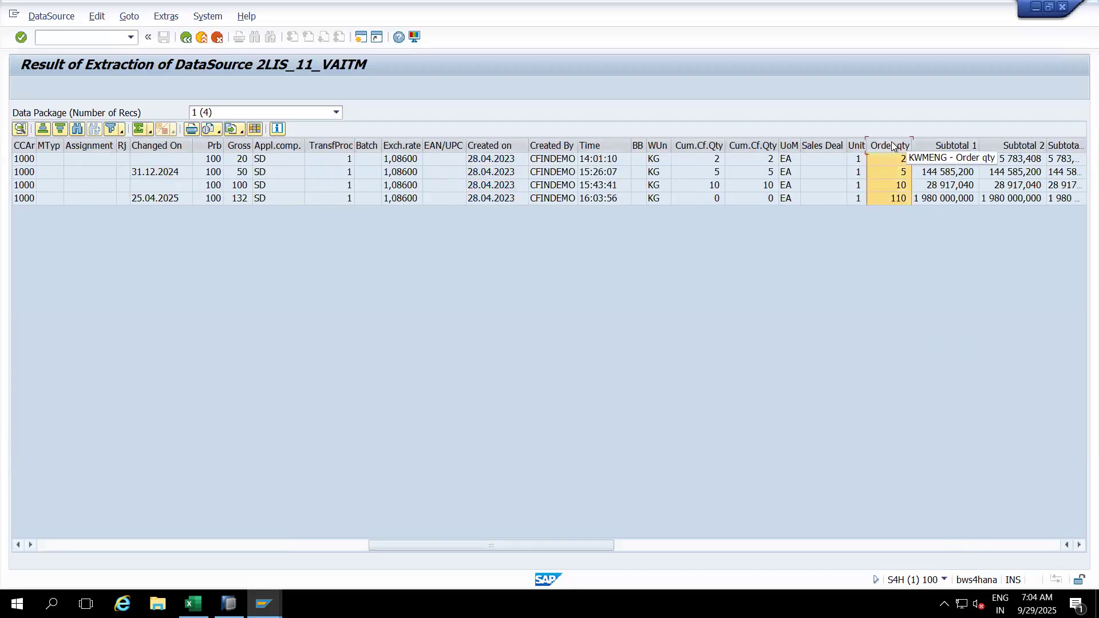
drag(891, 145, 345, 145)
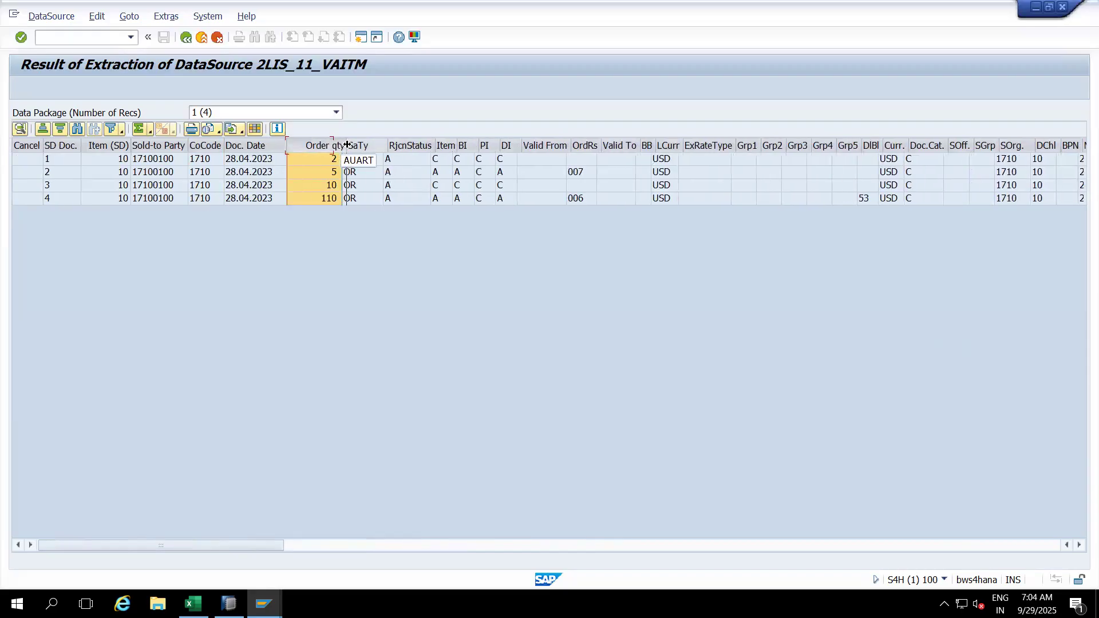
click(139, 130)
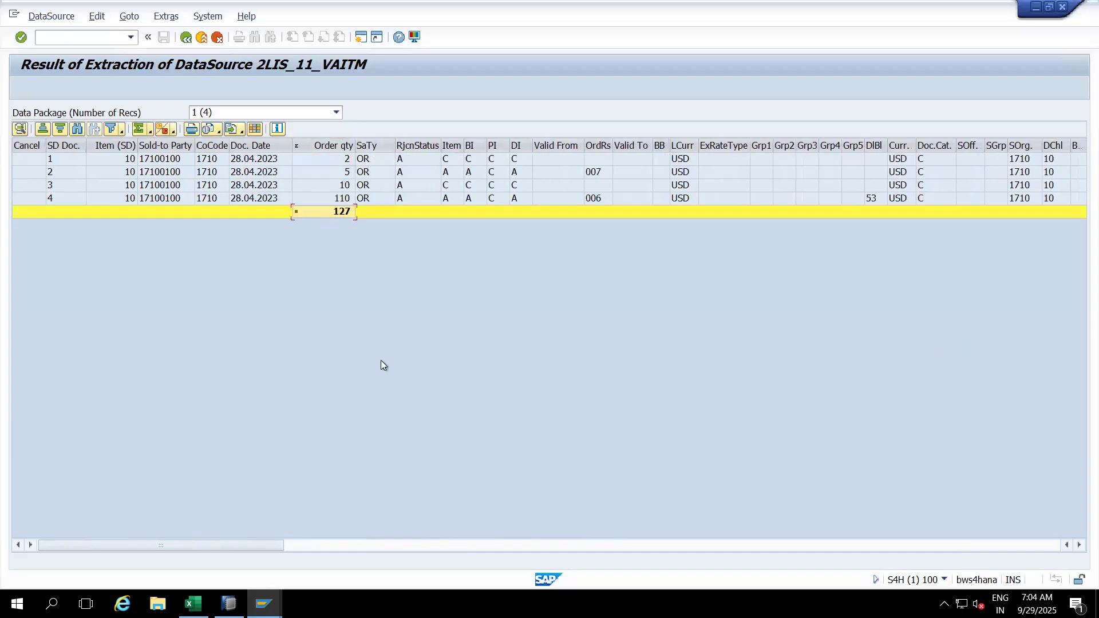
mouse_move(263, 604)
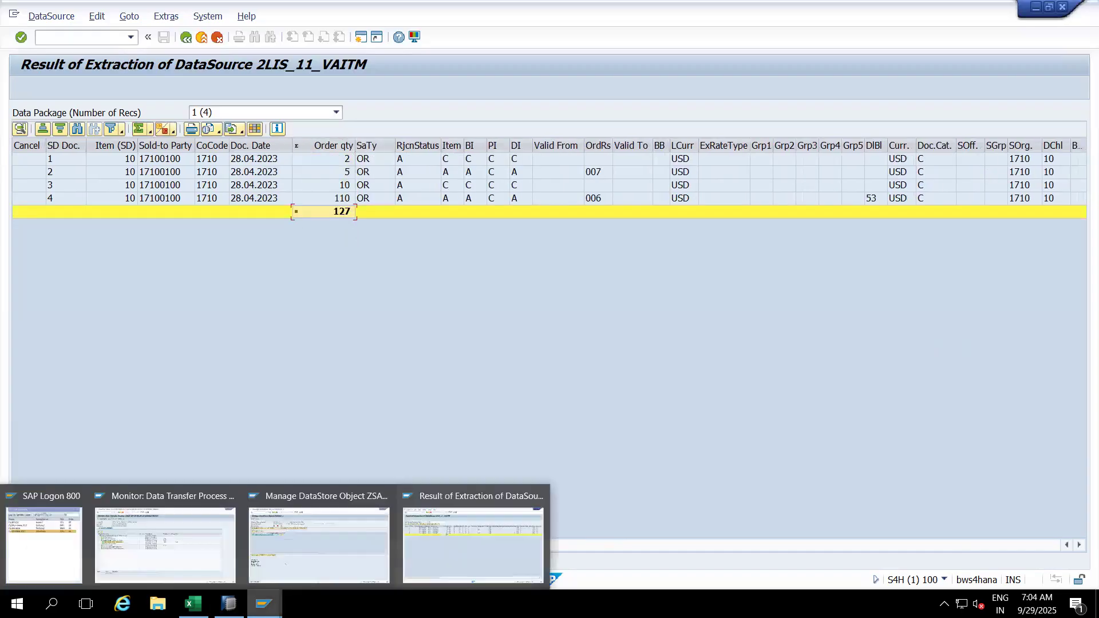
click(320, 509)
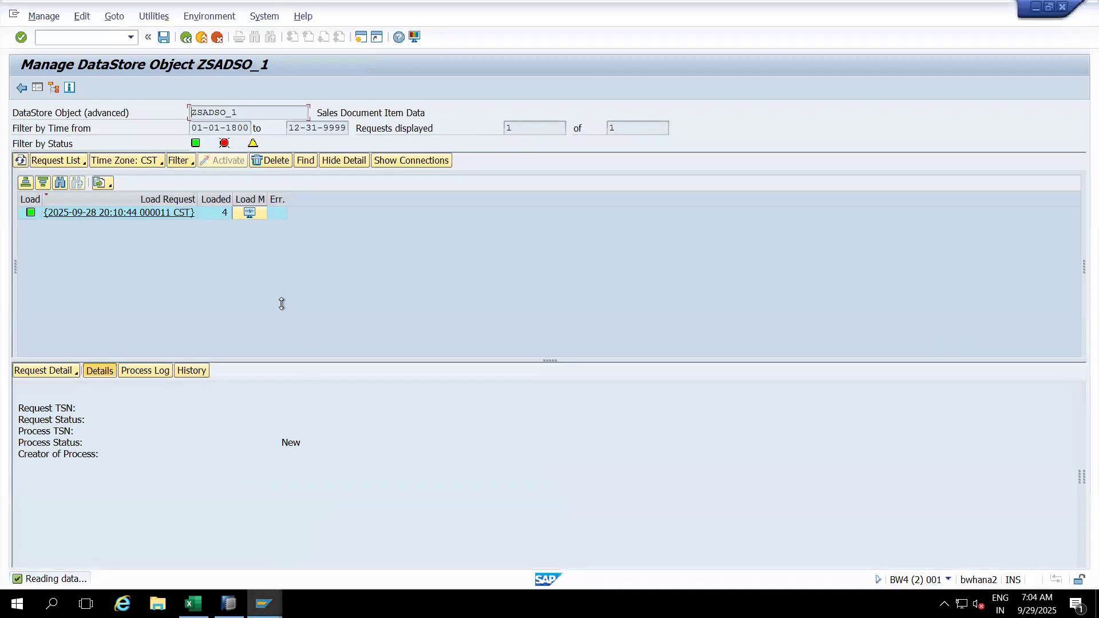
Step: Display the inbound table of ZSADSO_1's single load request with the default selection fields
click(274, 212)
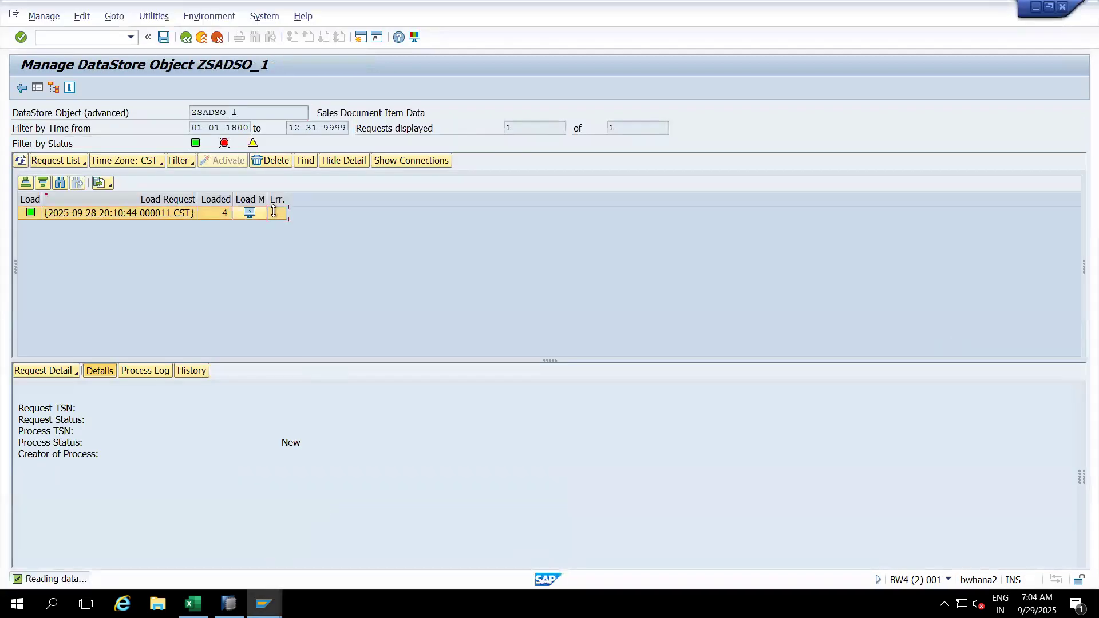
right_click(218, 210)
click(260, 298)
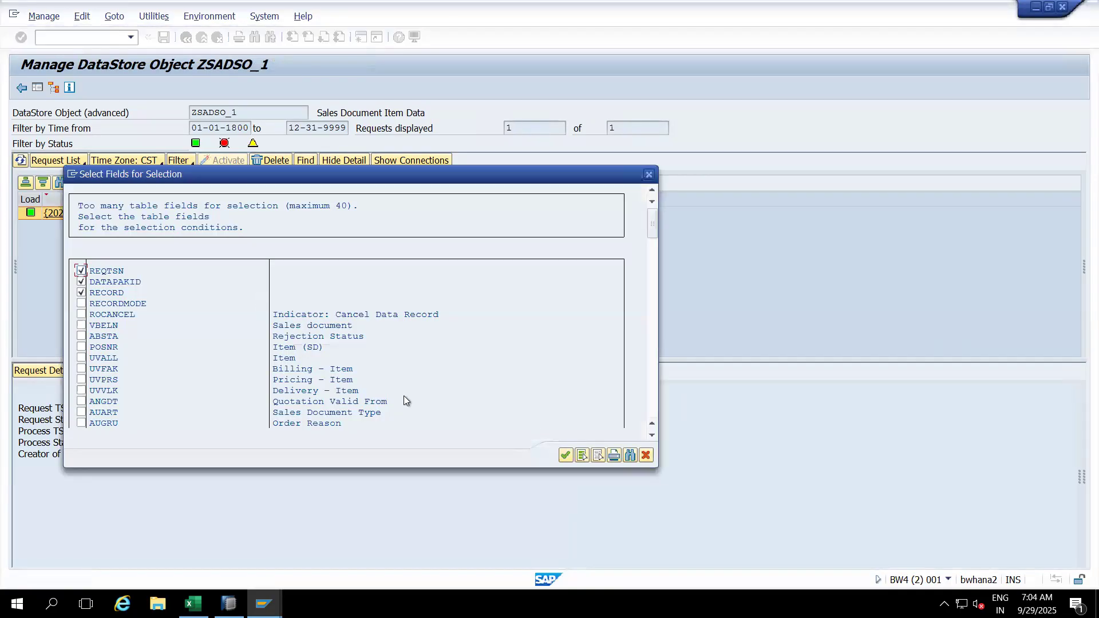
click(565, 455)
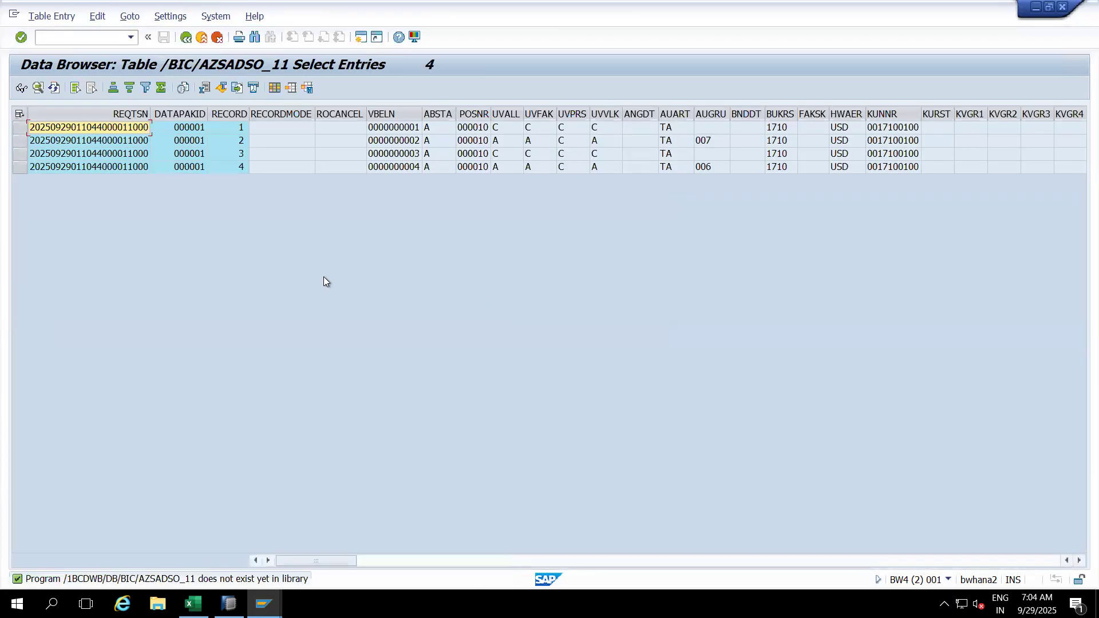
Step: Hide the five technical columns REQTSN through ROCANCEL
click(128, 114)
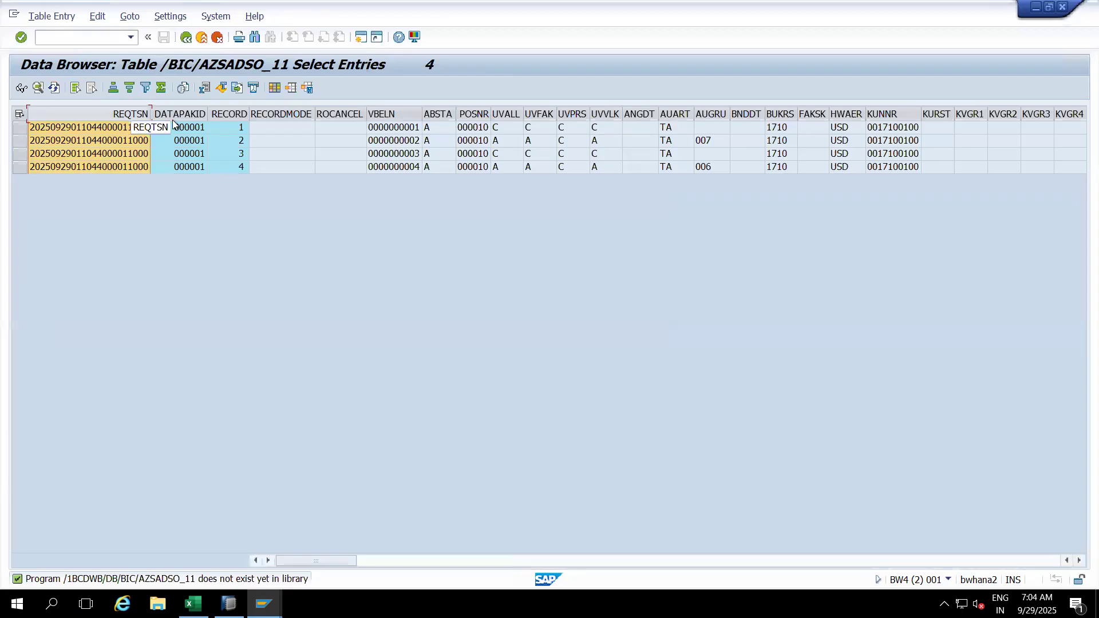
shift+click(229, 114)
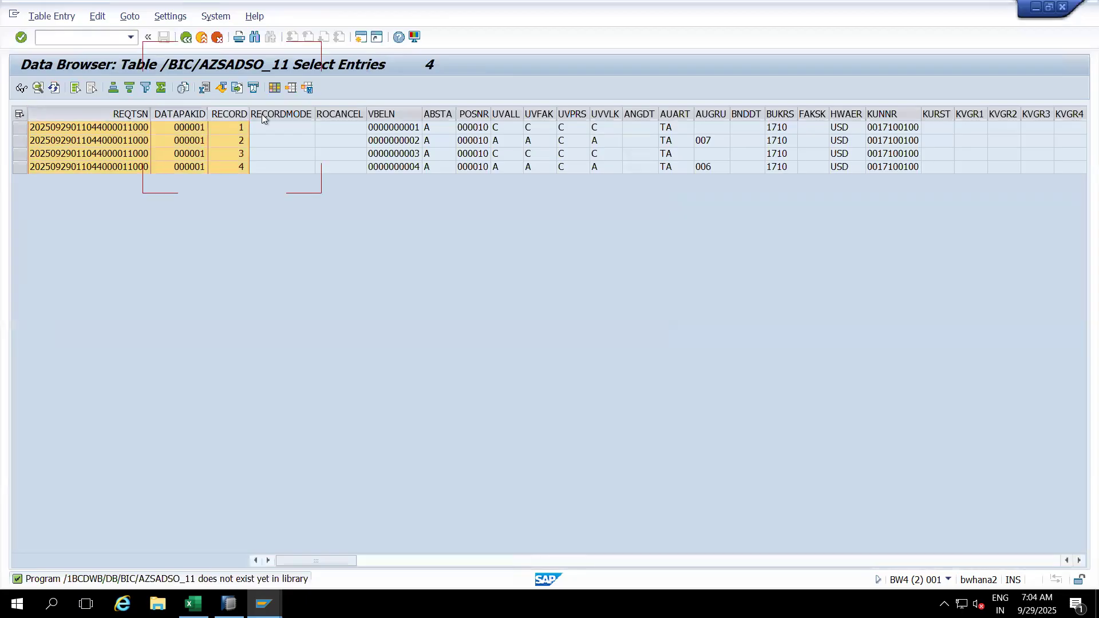
shift+click(283, 114)
shift+click(331, 114)
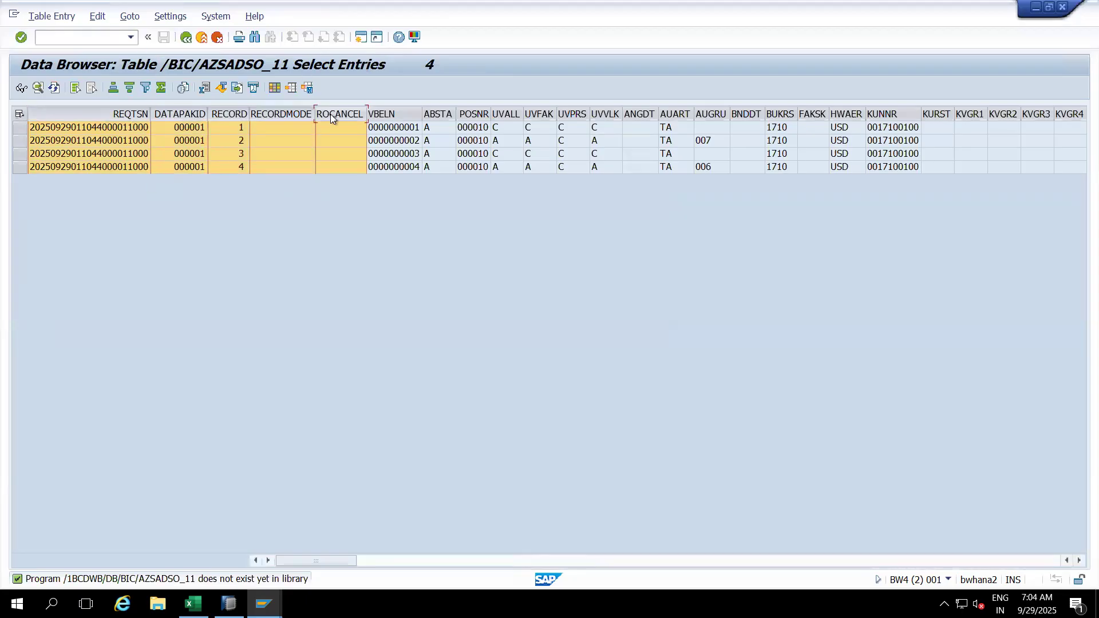
right_click(330, 114)
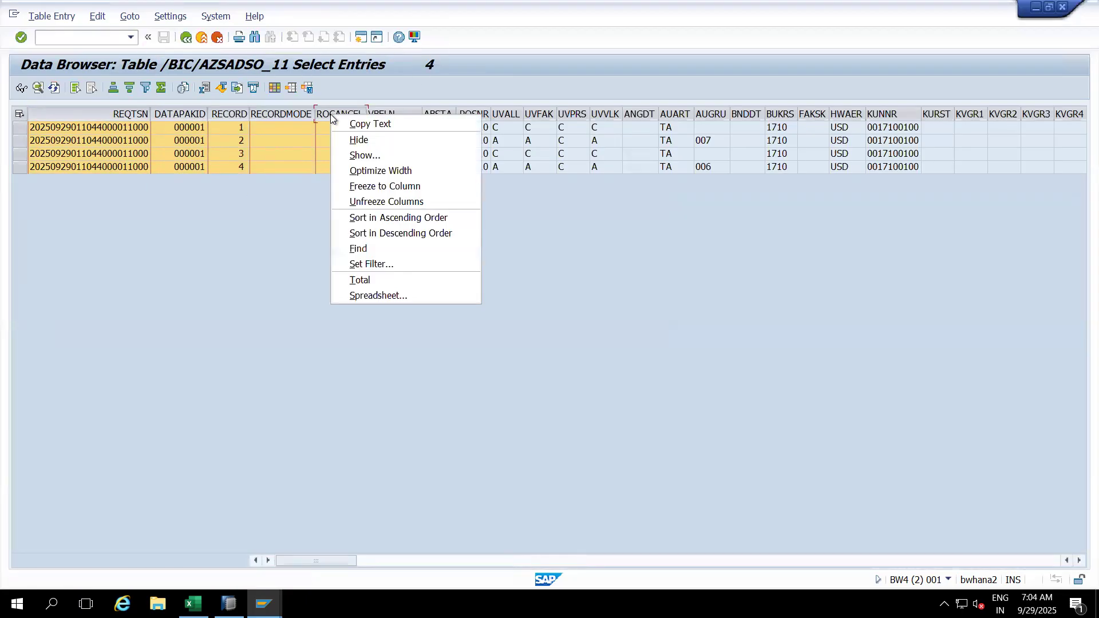
click(353, 141)
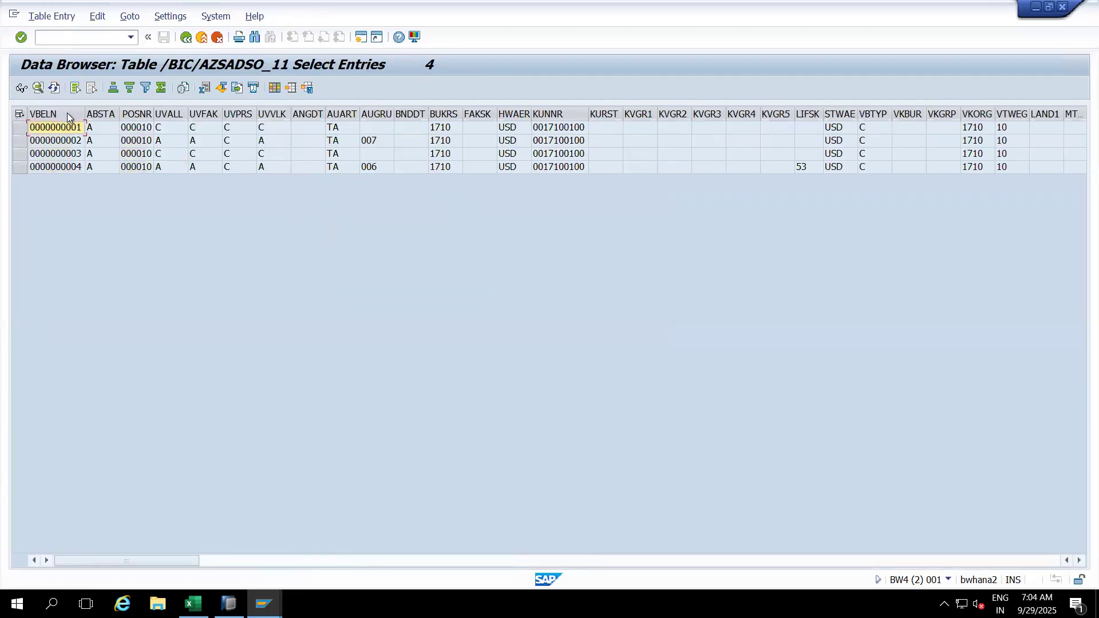
Step: Move POSNR next to VBELN and start dragging KWMENG toward the table's start
click(65, 113)
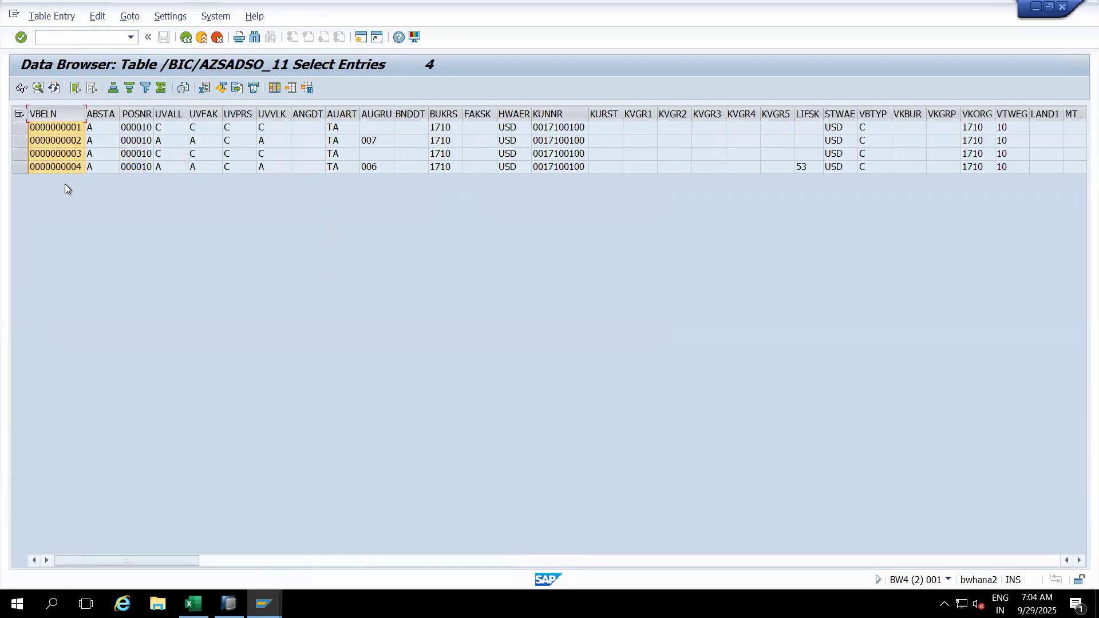
mouse_move(142, 114)
mouse_down()
mouse_move(107, 117)
mouse_move(138, 113)
mouse_up()
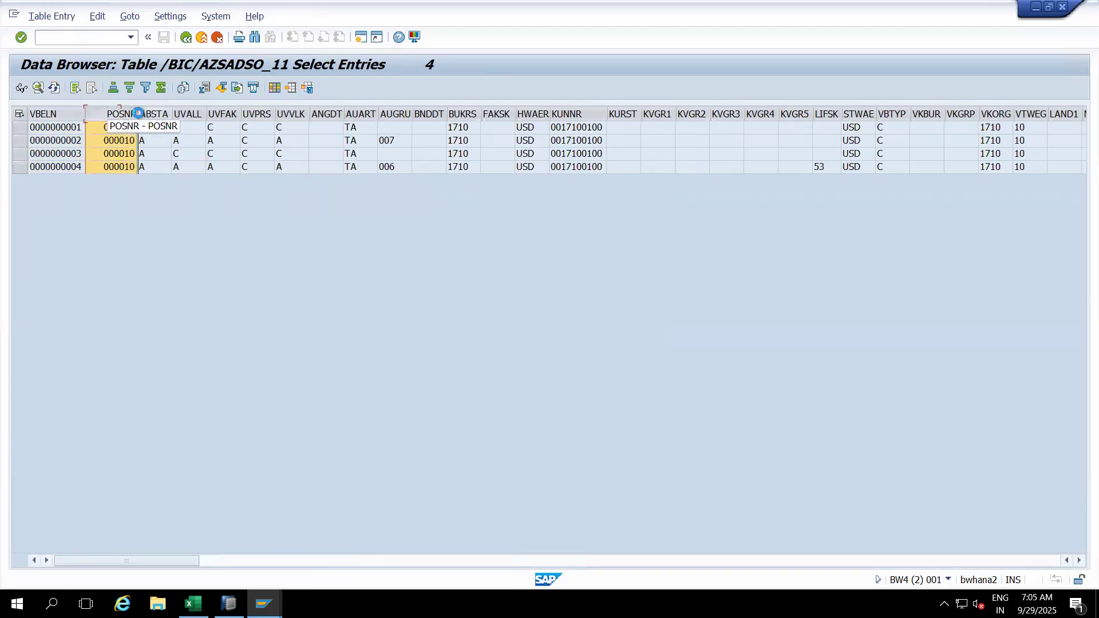
click(466, 111)
click(579, 113)
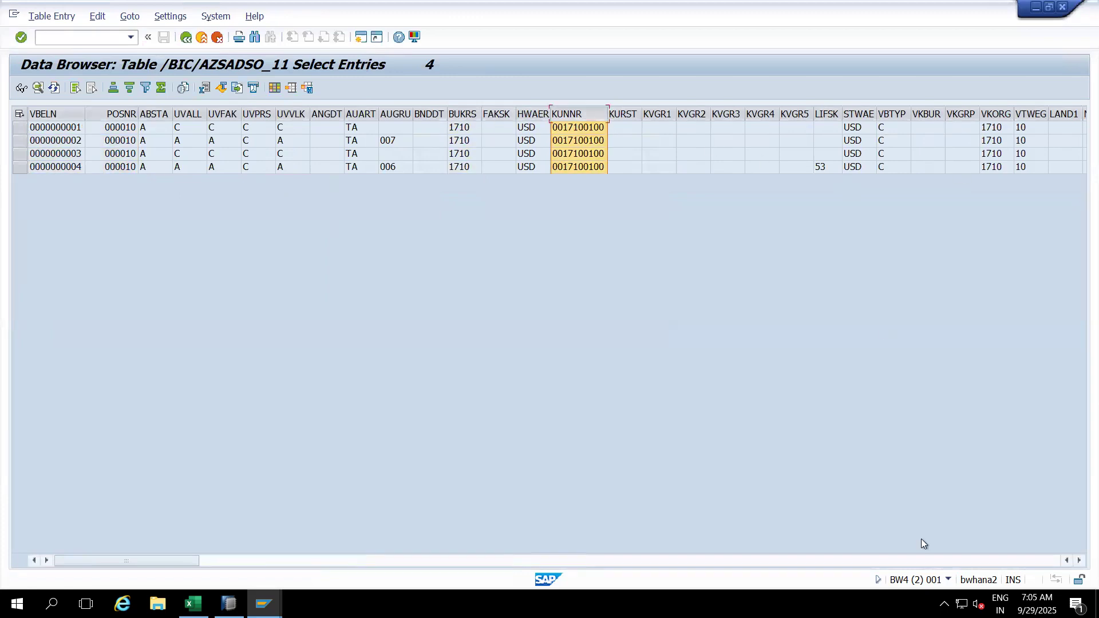
click(918, 557)
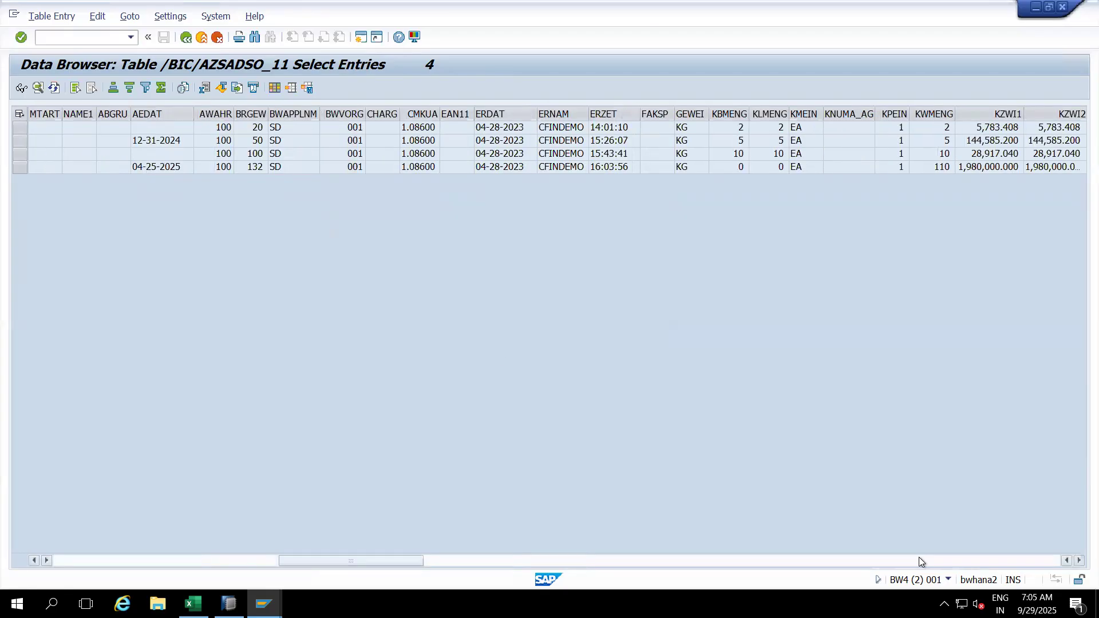
click(736, 115)
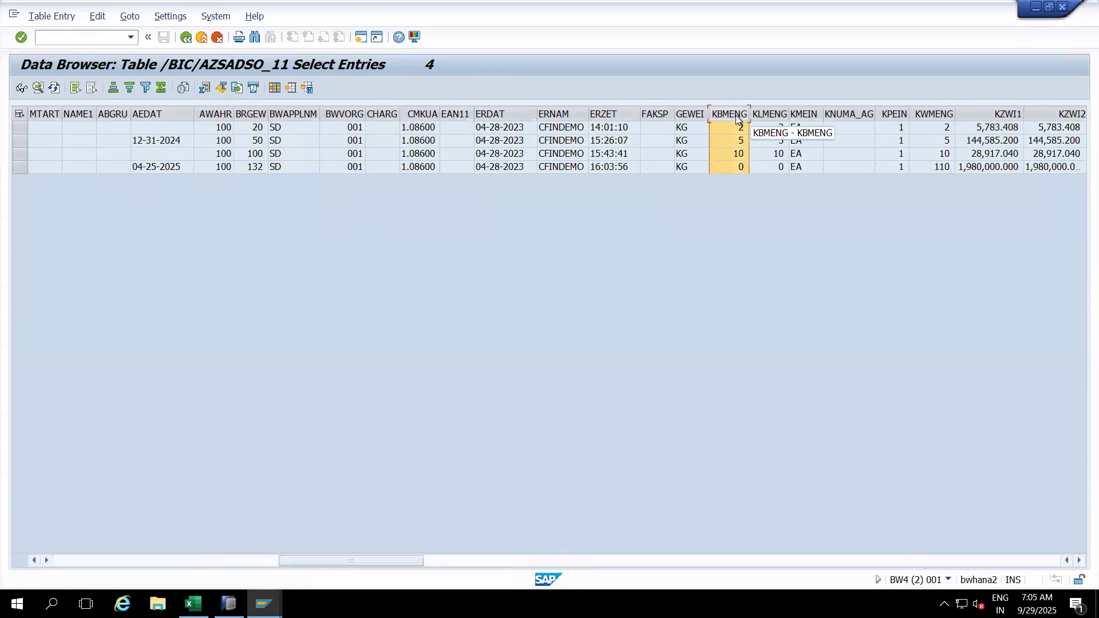
click(814, 117)
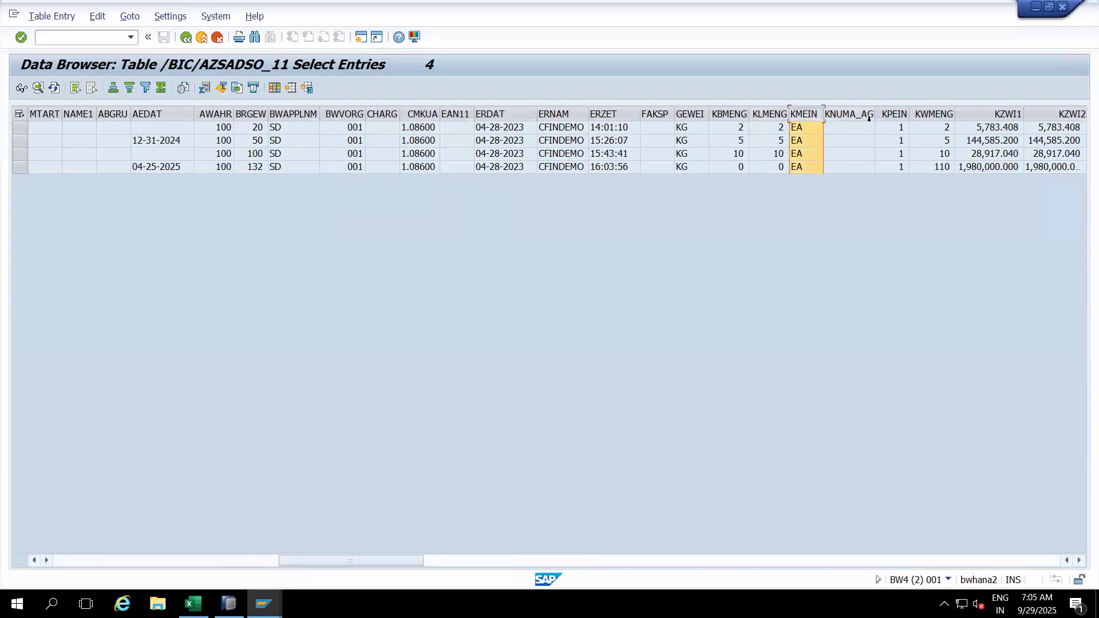
click(923, 115)
drag(923, 115, 3, 221)
Step: Drop KWMENG after POSNR, total it to 127 and widen the column
drag(146, 197, 143, 129)
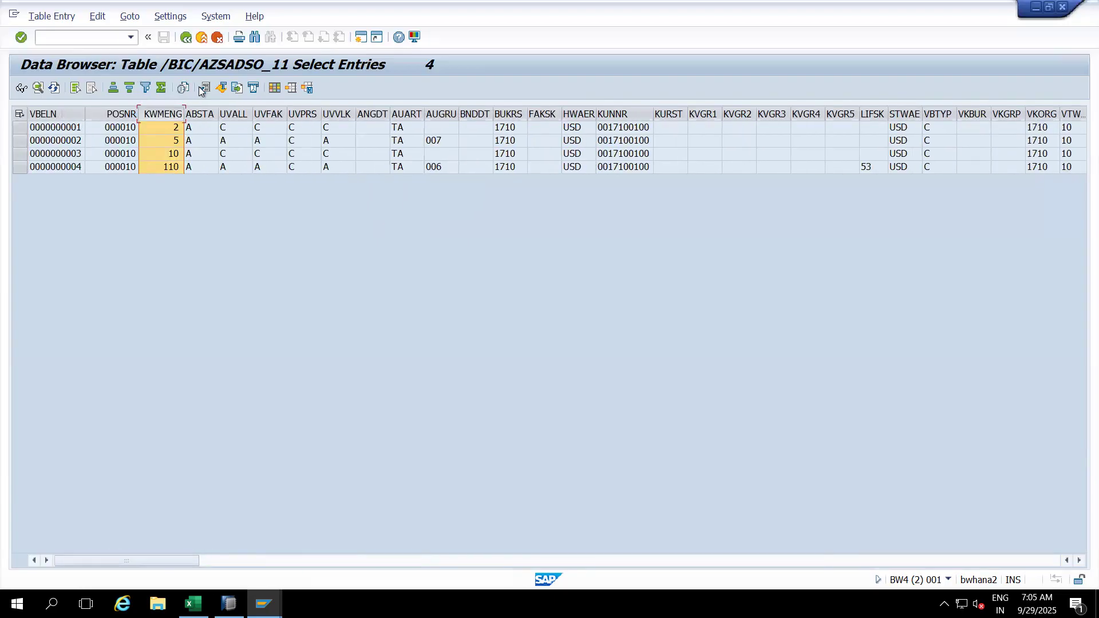
click(160, 88)
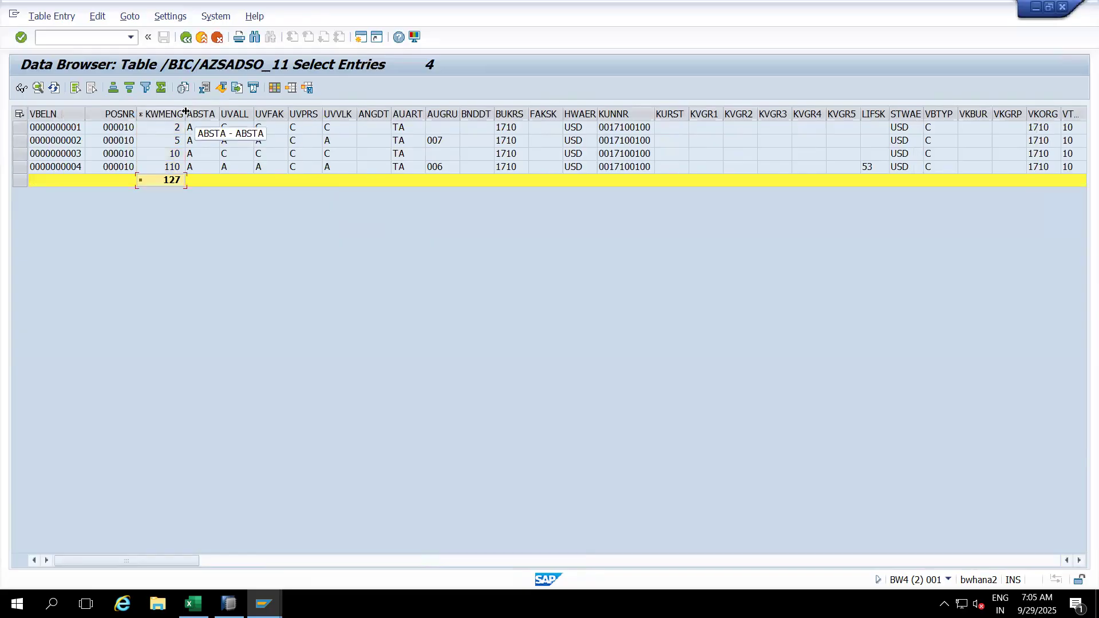
drag(185, 112, 200, 112)
Step: Compare against the RSA3 extraction result and bring that 127-total window forward
key(alt+Tab)
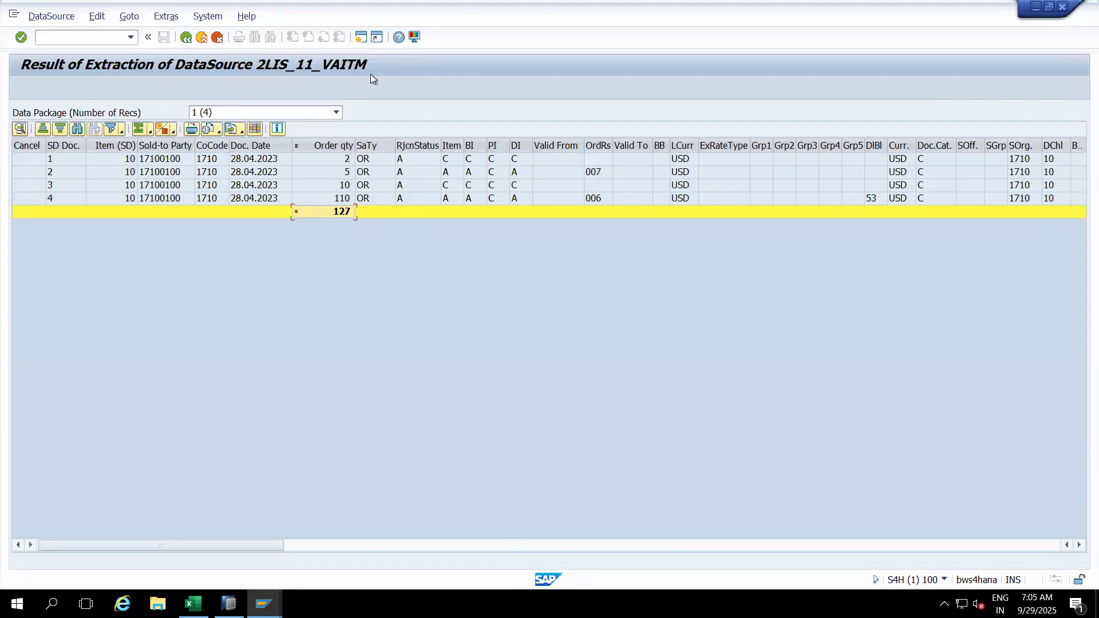
click(945, 580)
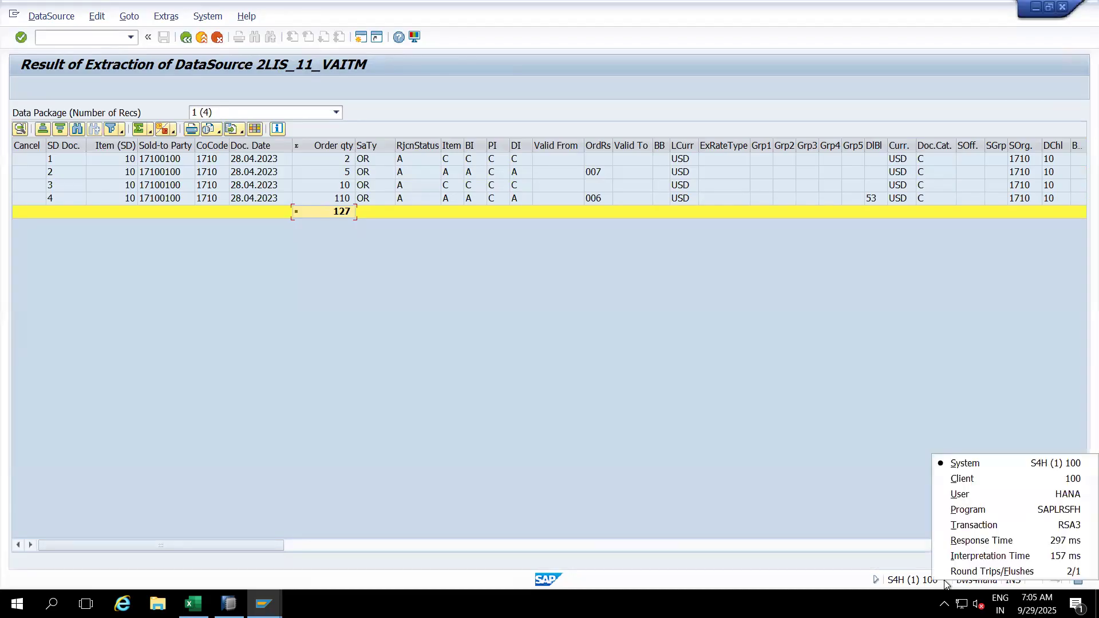
click(856, 407)
key(alt+Tab)
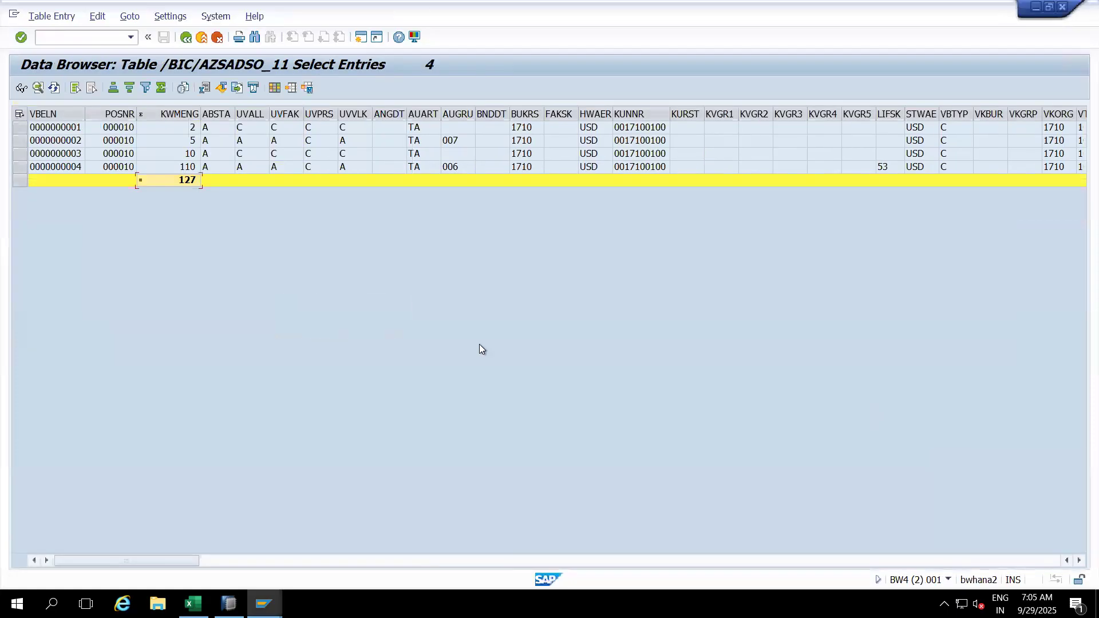
click(948, 580)
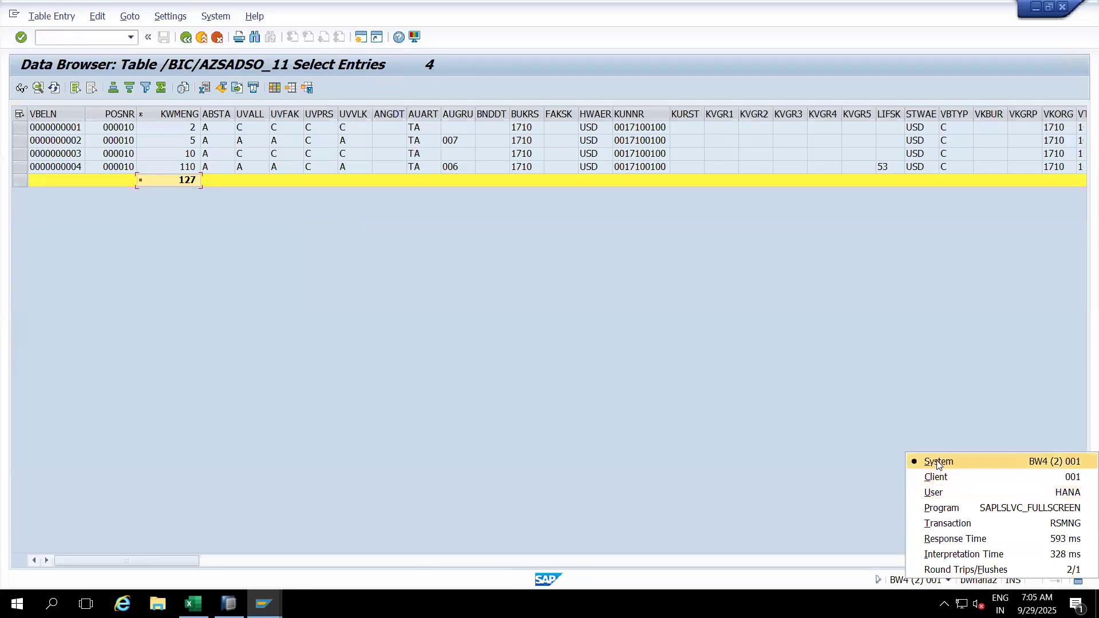
click(232, 276)
click(181, 114)
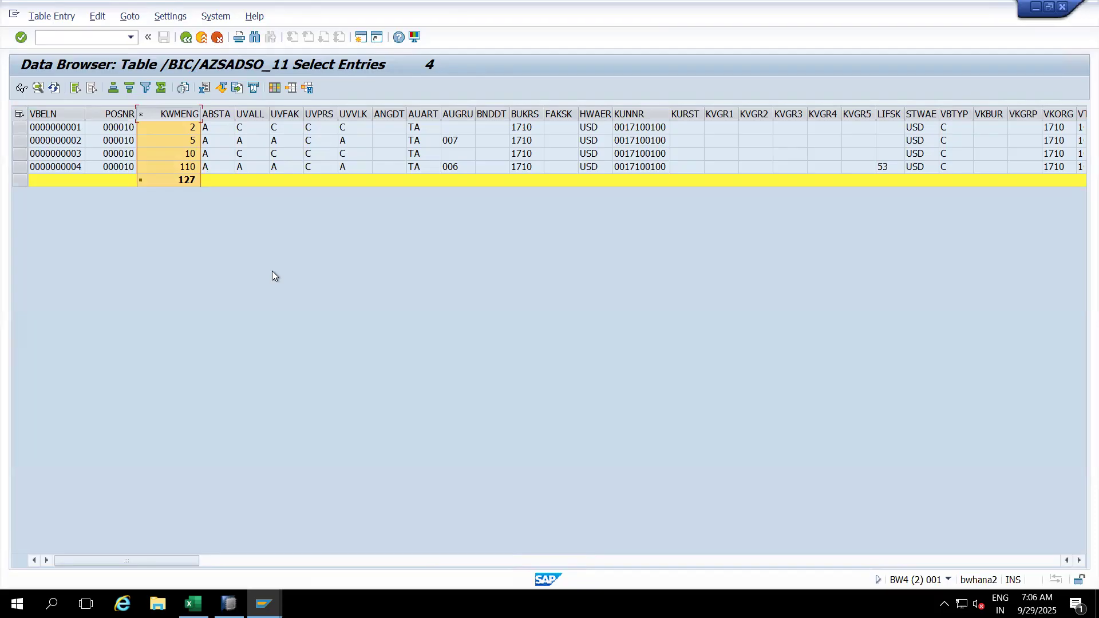
mouse_move(263, 604)
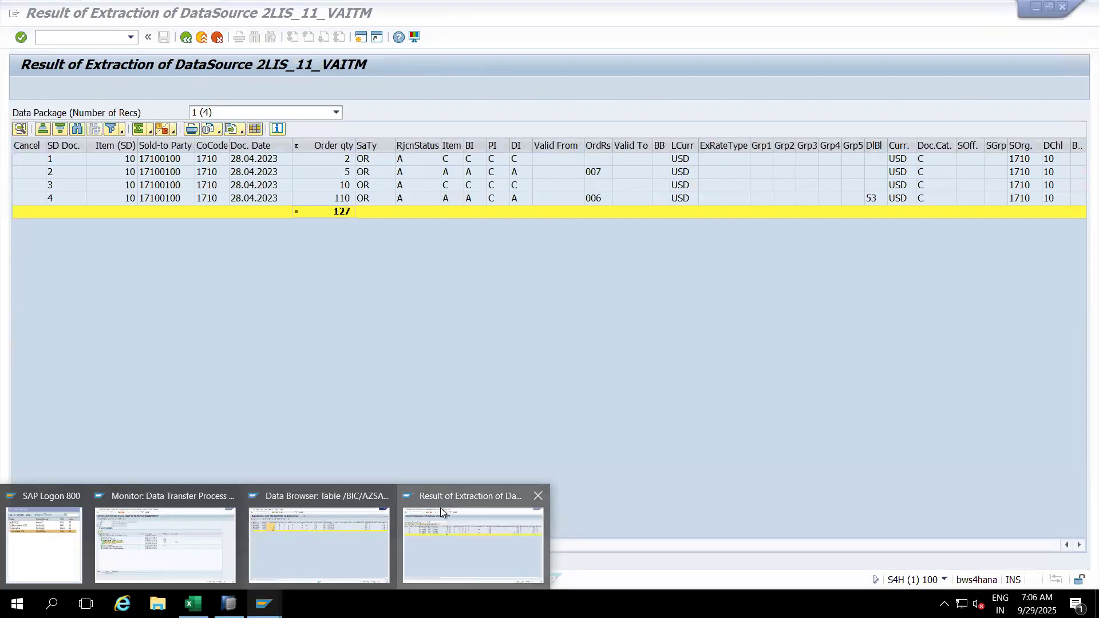
click(441, 507)
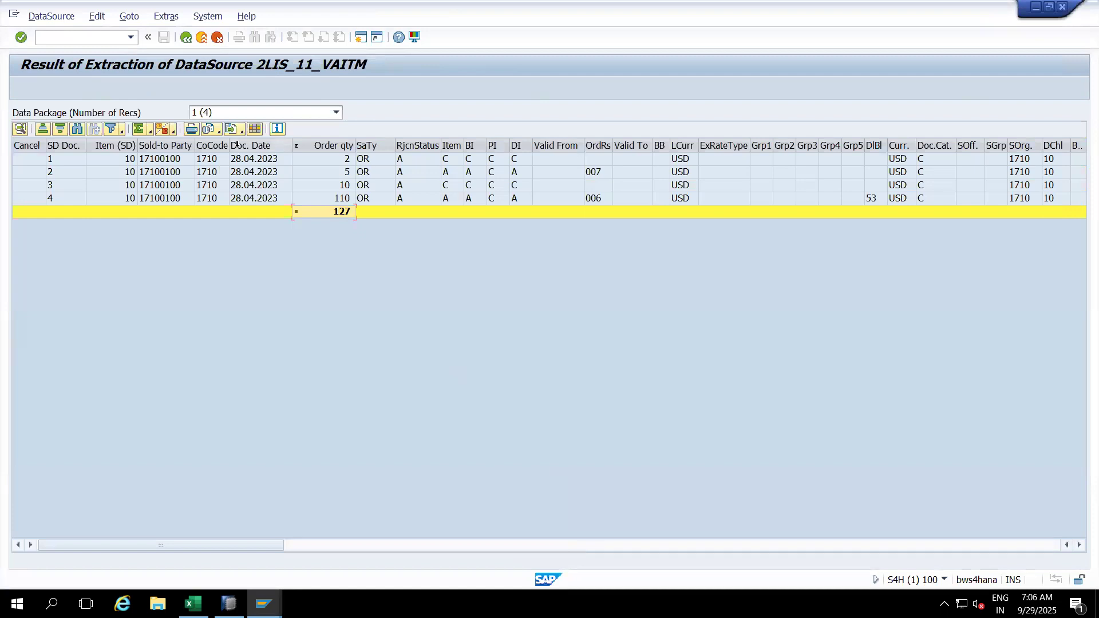
Step: Test-extract DataSource 2LIS_12_VCITM, which returns 0 data records, then enter /nLBWG
click(185, 37)
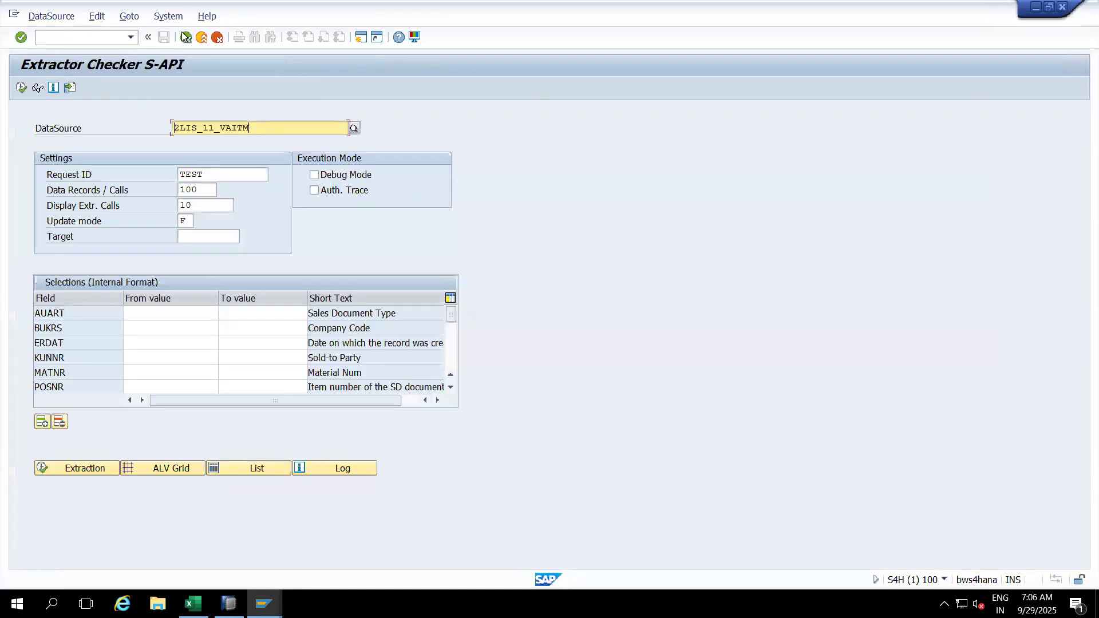
key(ctrl+a)
key(BackSpace)
text(2LIS_)
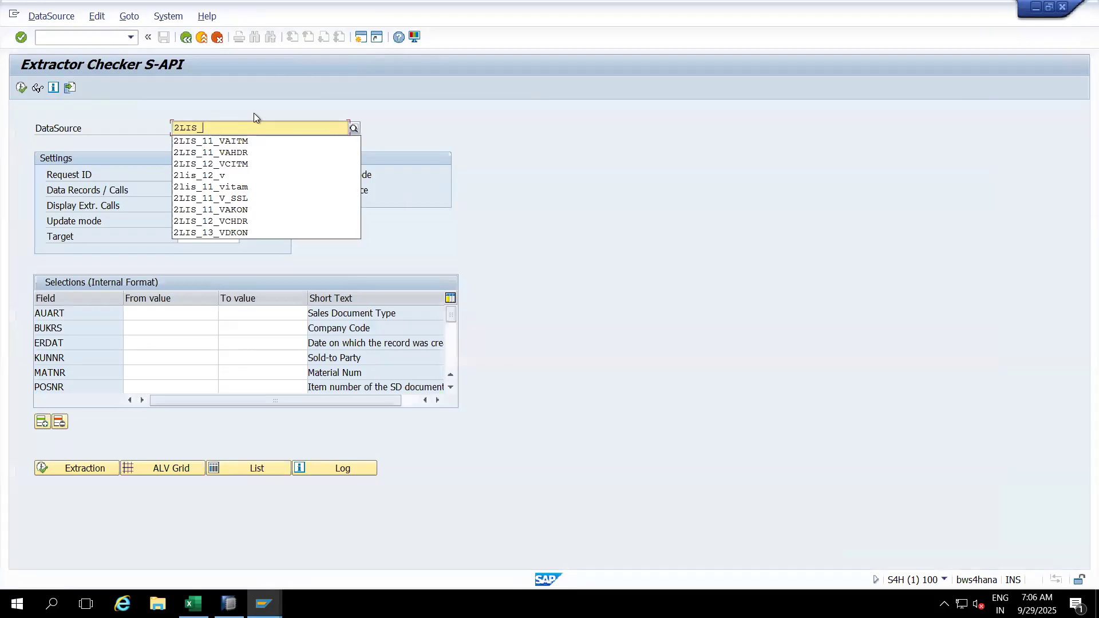
text(12_VCI)
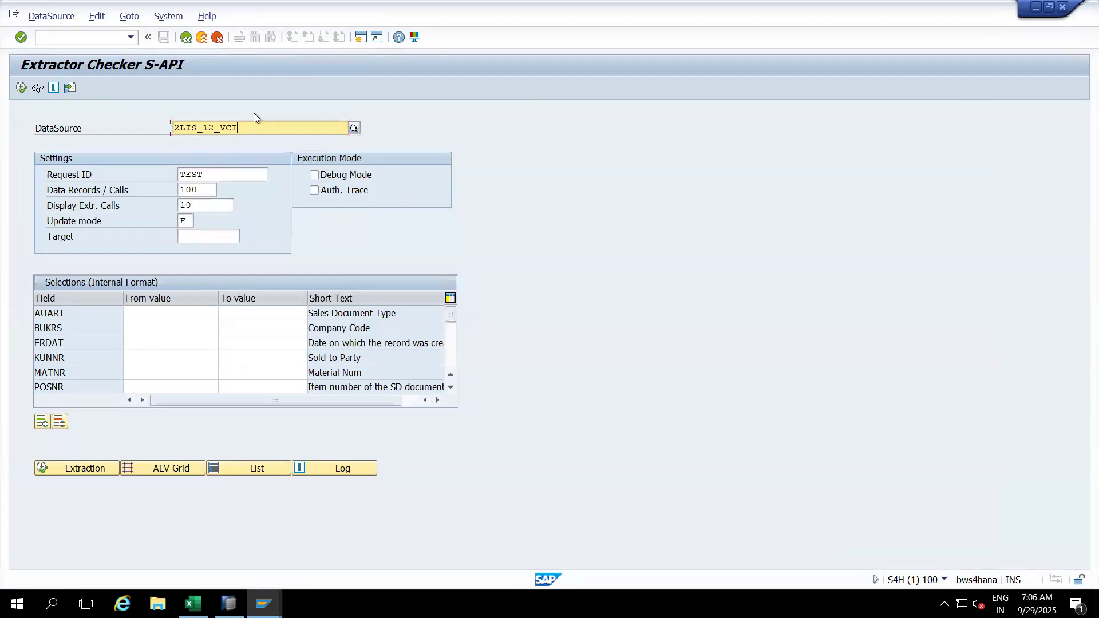
text(TM)
key(Return)
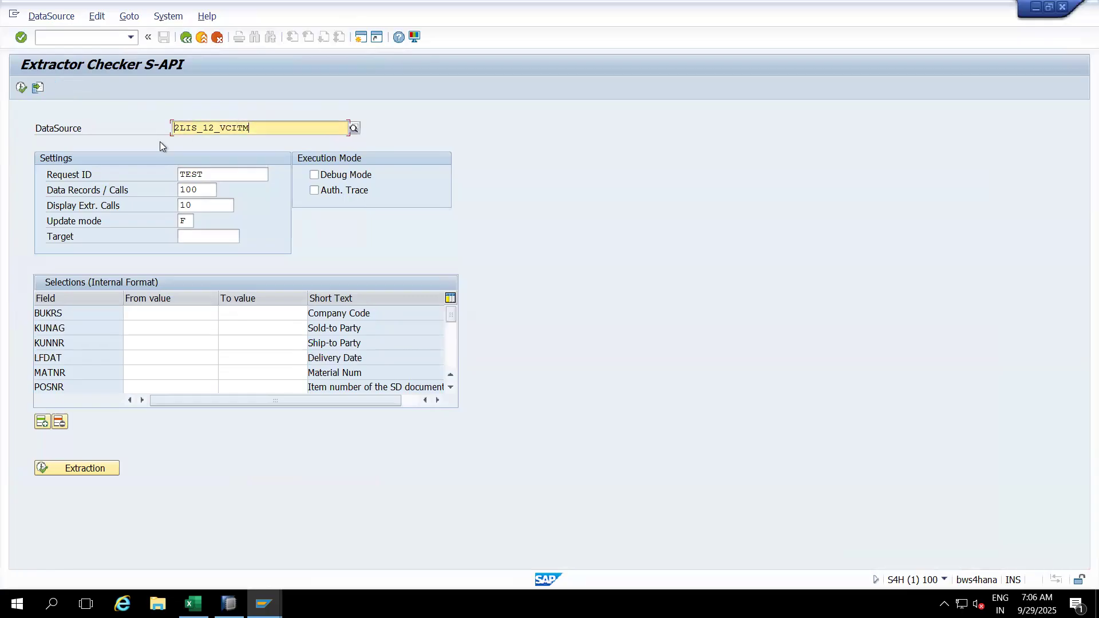
click(20, 89)
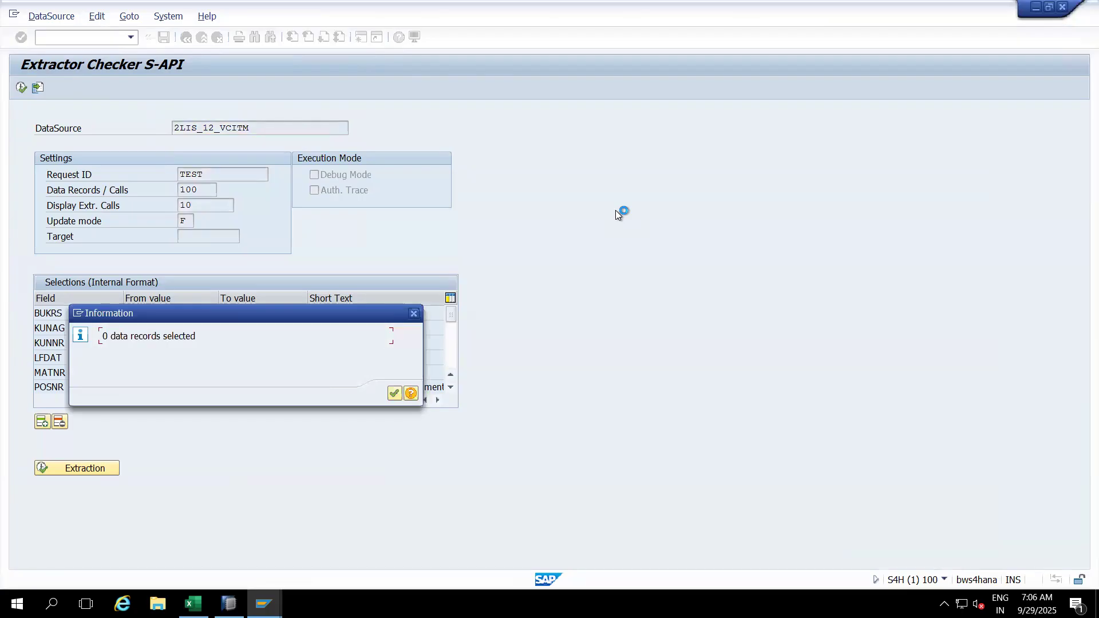
click(394, 393)
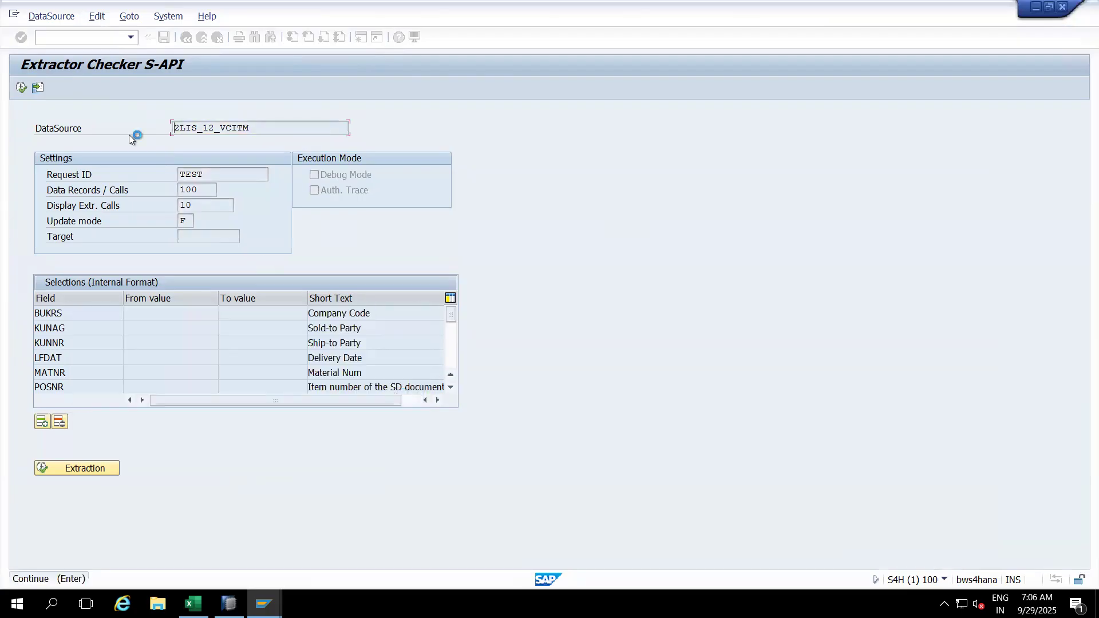
click(66, 35)
text(/n)
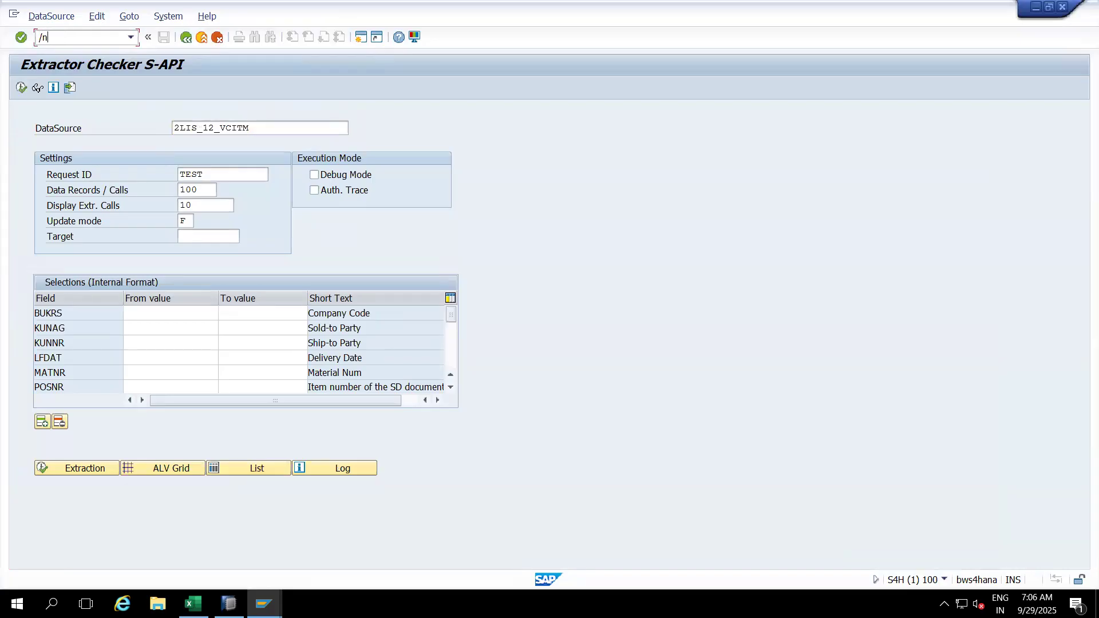
text(lbwg)
Step: Delete the setup tables for application 12 in LBWG, then list application 08's components
key(Return)
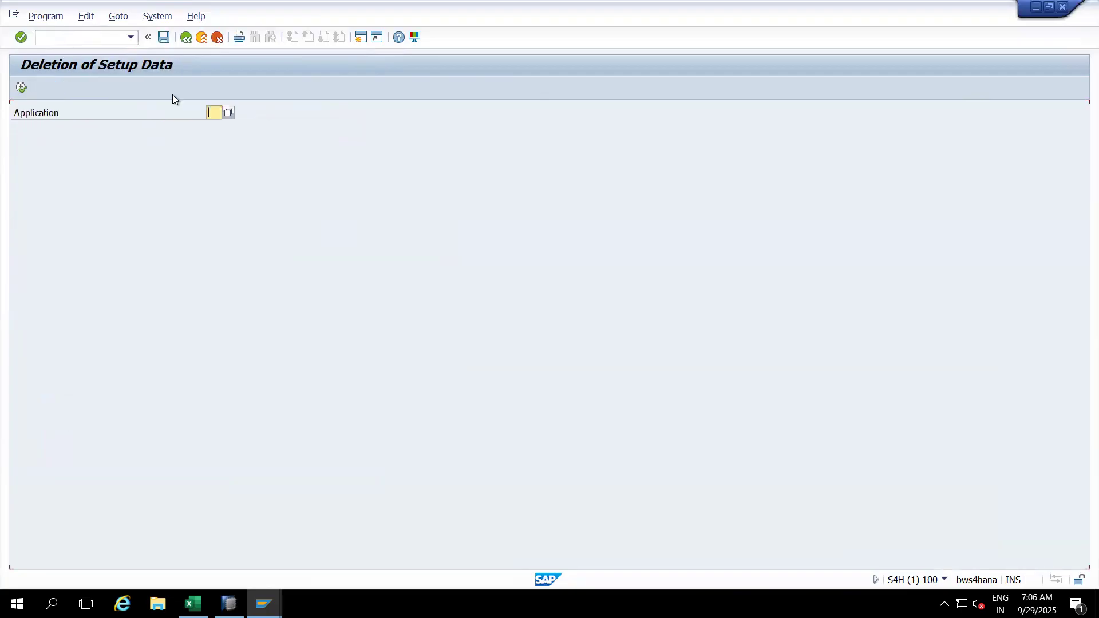
click(228, 112)
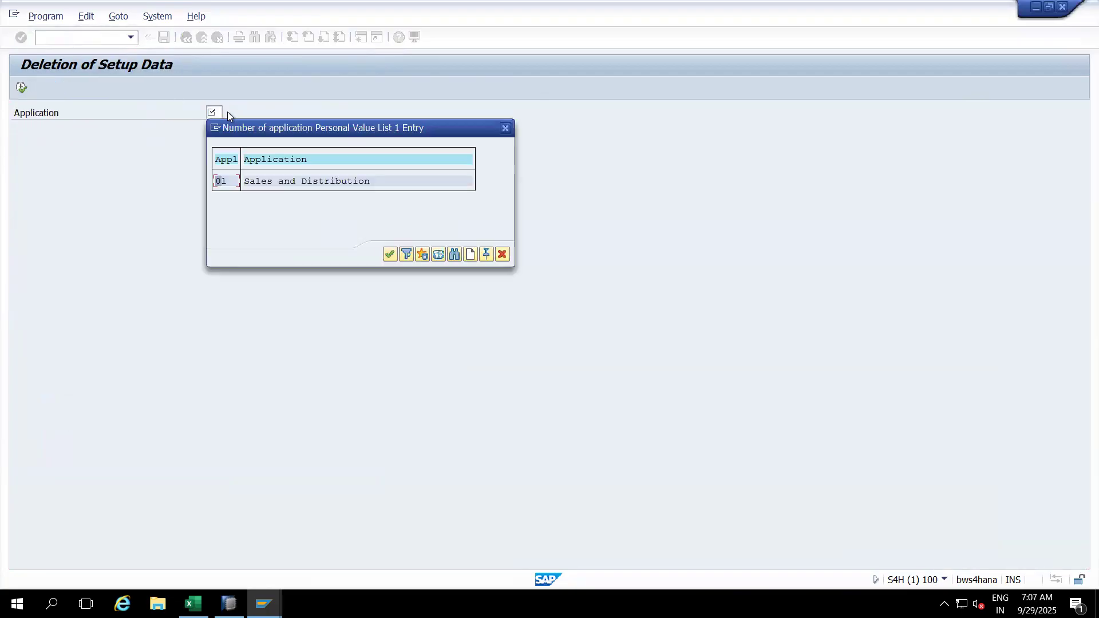
click(506, 129)
text(02)
key(BackSpace)
key(BackSpace)
text(12)
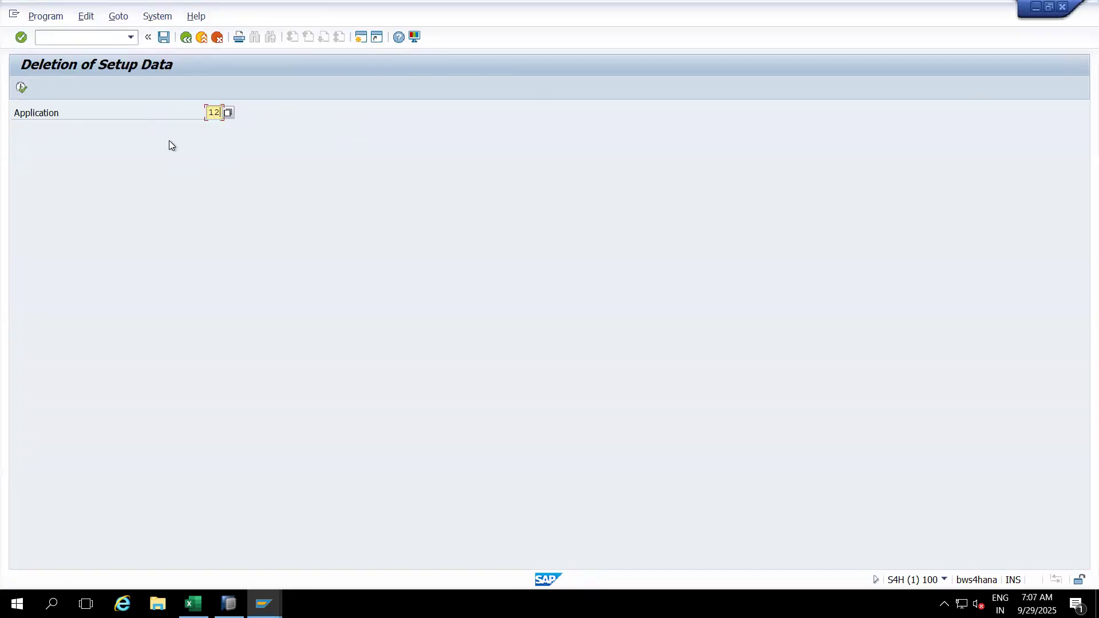
click(22, 89)
click(225, 287)
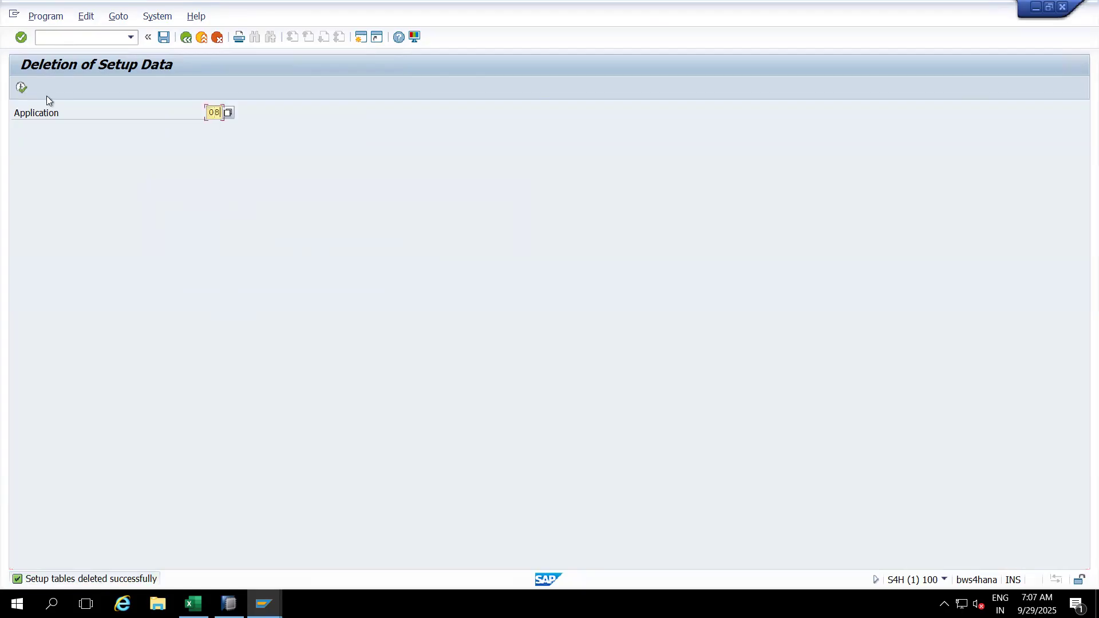
click(21, 88)
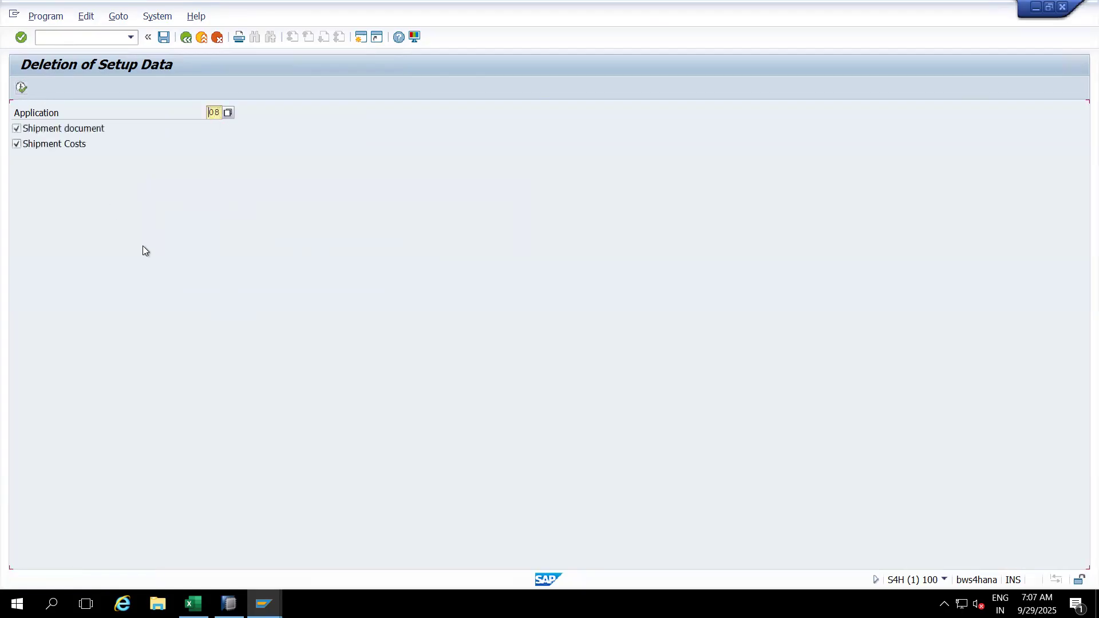
Step: Try the OLI8BW delivery setup twice, dismissing the 'No extraction structure active' error each time
click(190, 36)
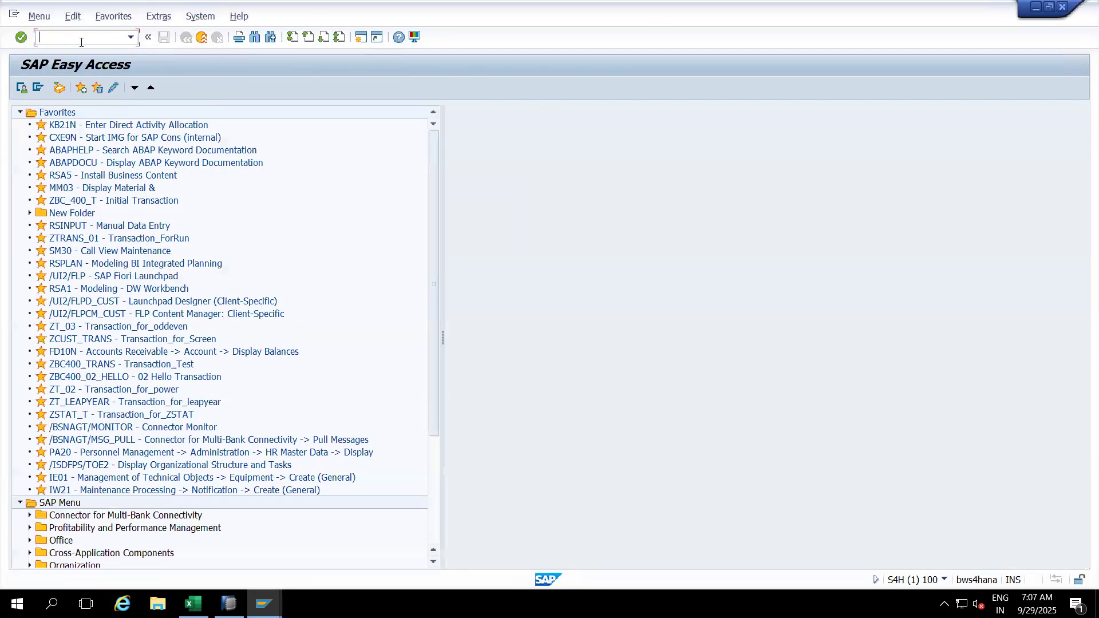
text(/noli7)
key(BackSpace)
text(8bw)
key(Return)
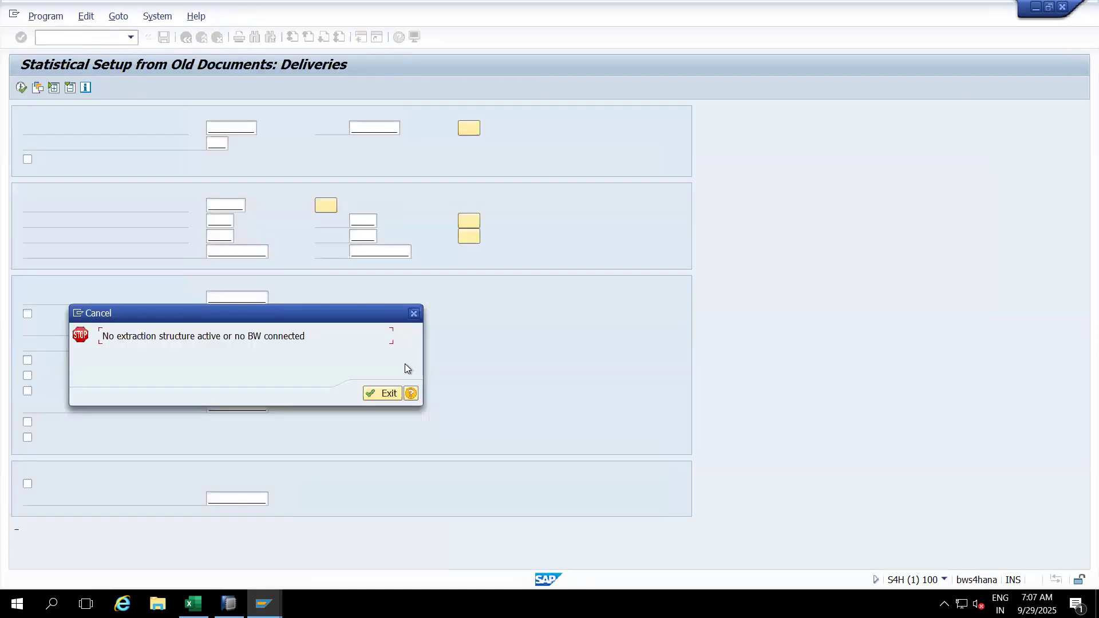
click(383, 393)
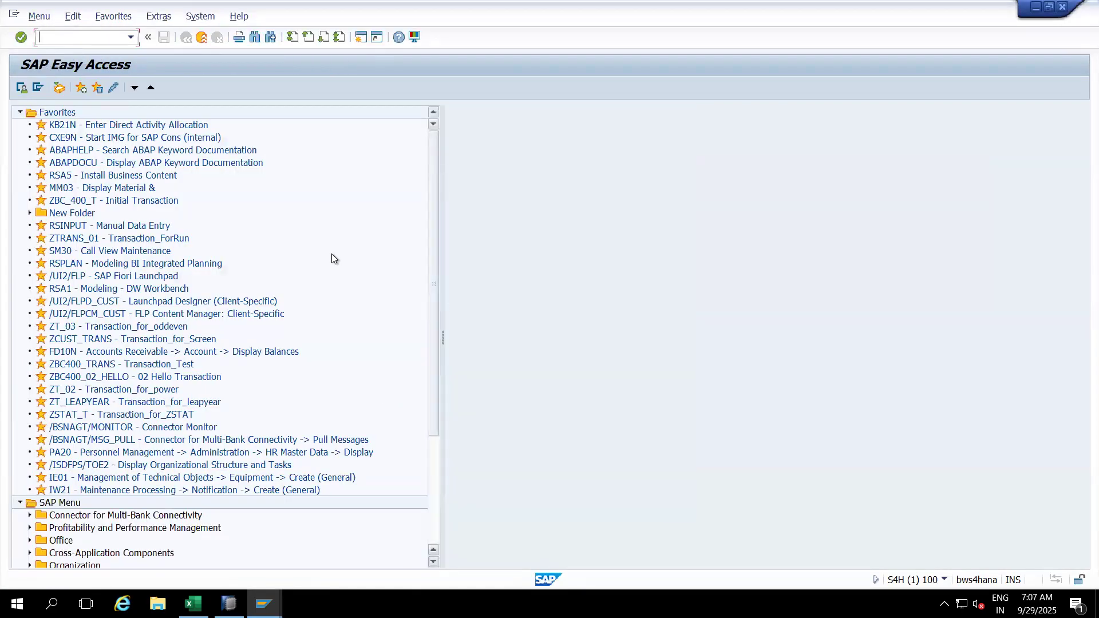
text(OLI8B)
key(Return)
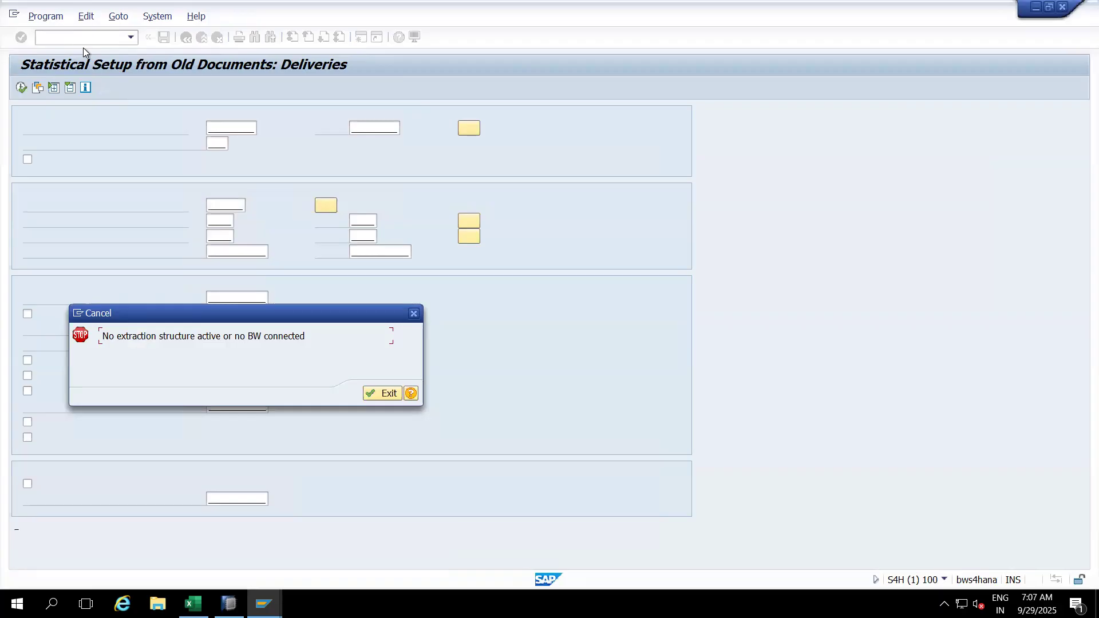
click(380, 394)
Step: Open the LO Customizing Cockpit with transaction /nLBWE
text(/nLBWE)
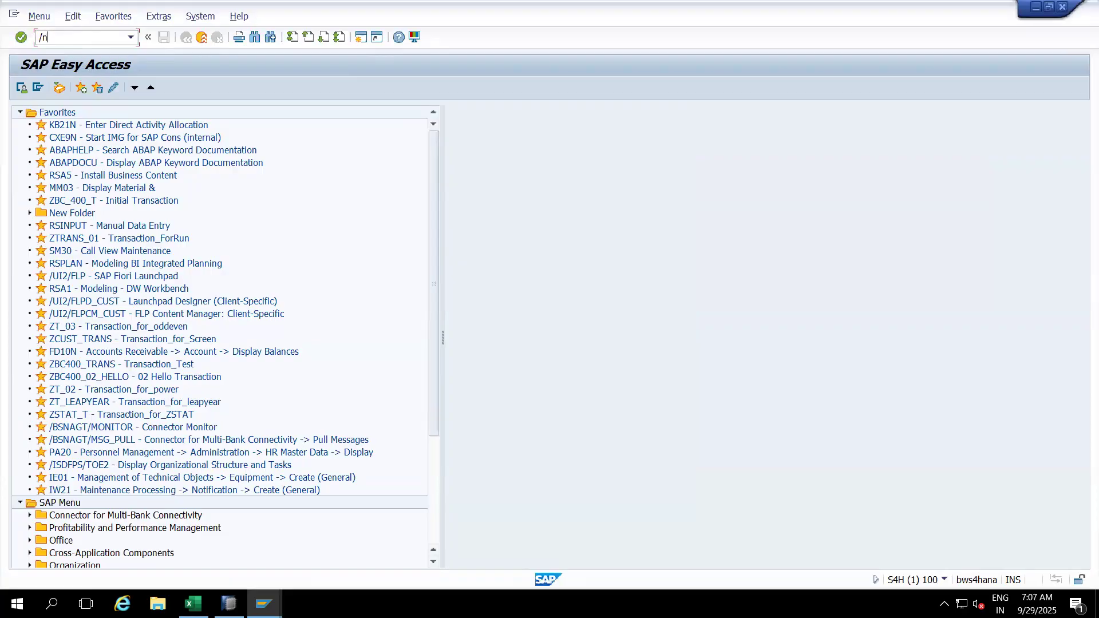
key(BackSpace)
key(BackSpace)
text(WE)
key(Return)
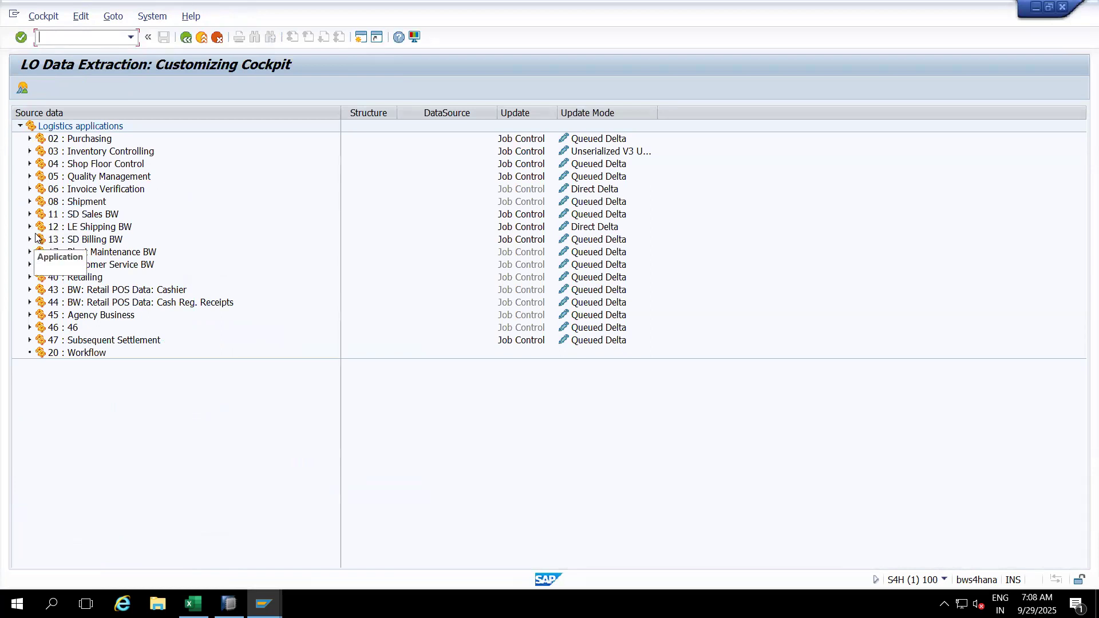
Step: Expand 12 LE Shipping BW and maintain the Document Item extract structure MC12VC0ITM
click(27, 228)
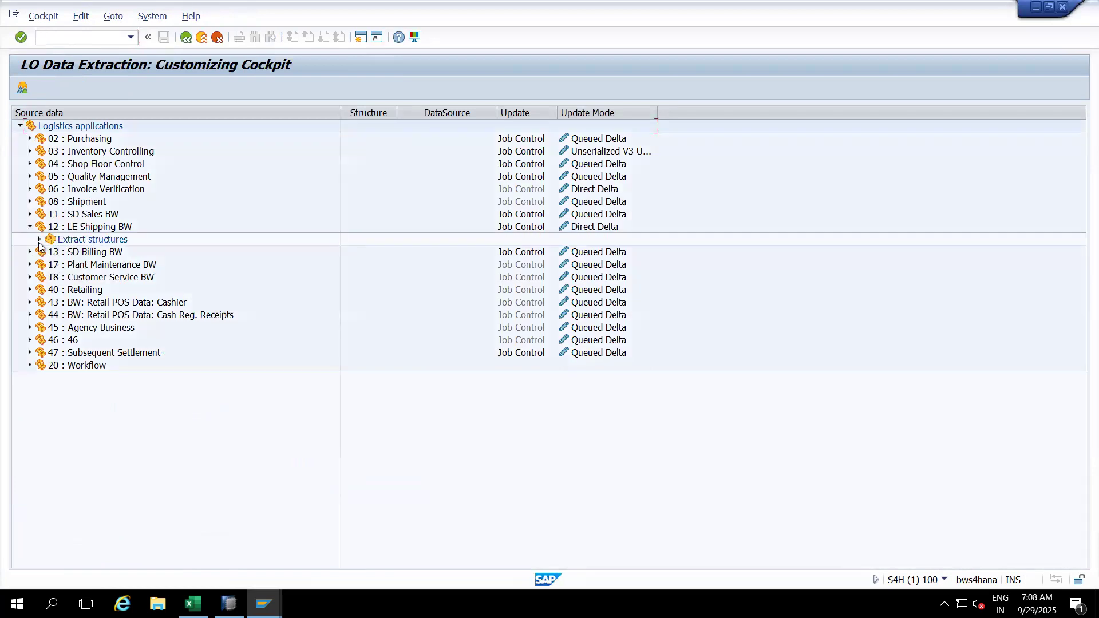
click(39, 240)
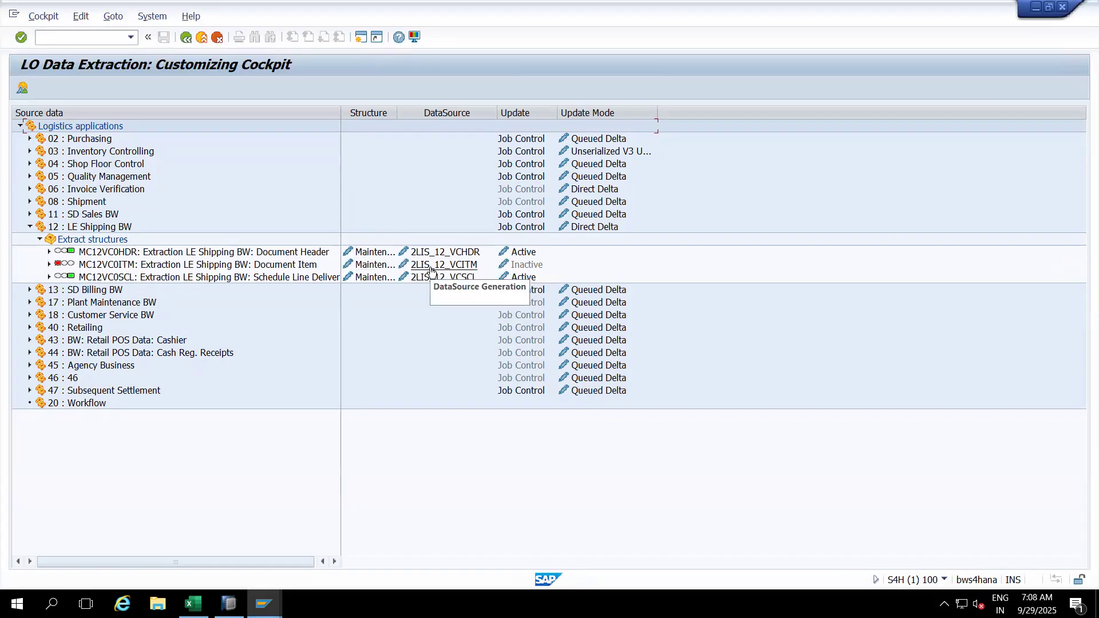
click(370, 267)
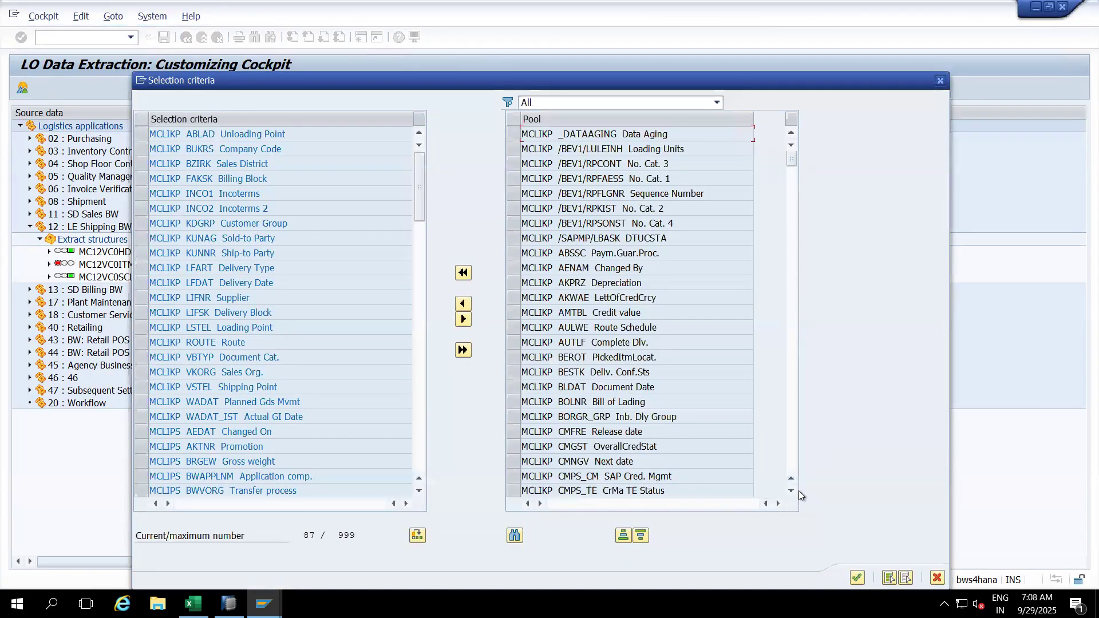
click(857, 578)
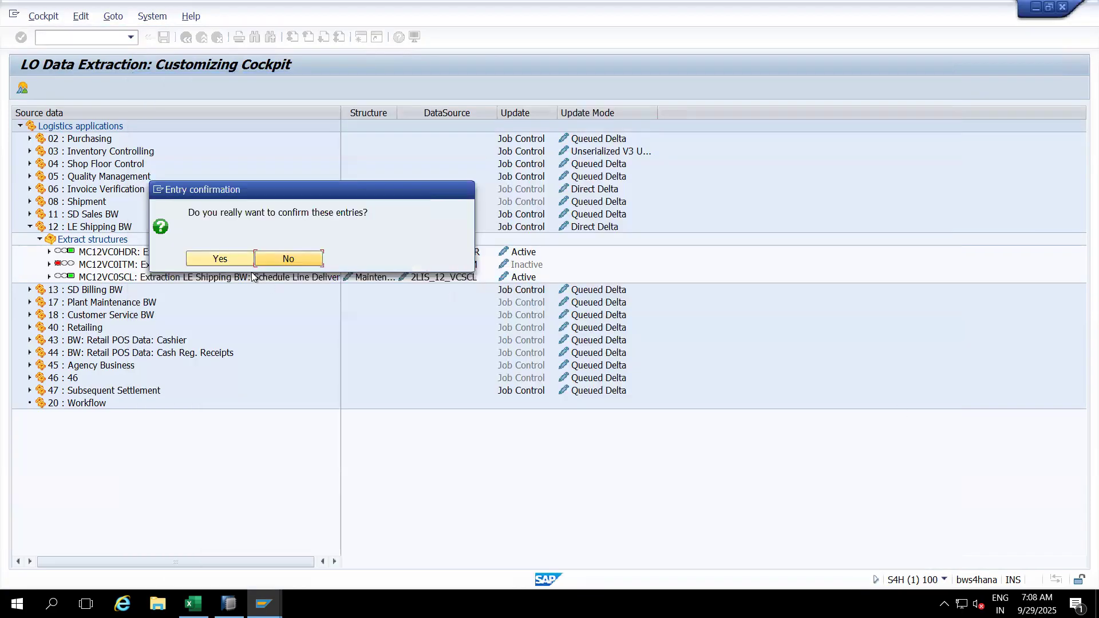
click(231, 257)
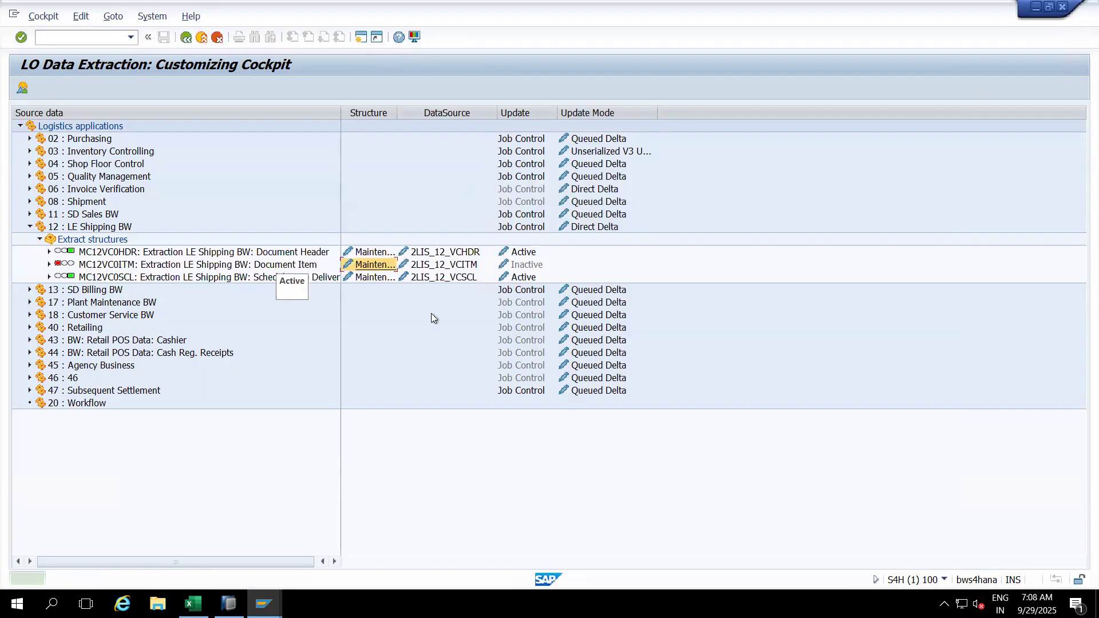
Step: Save DataSource 2LIS_12_VCITM and switch its update from Inactive to Active
click(447, 267)
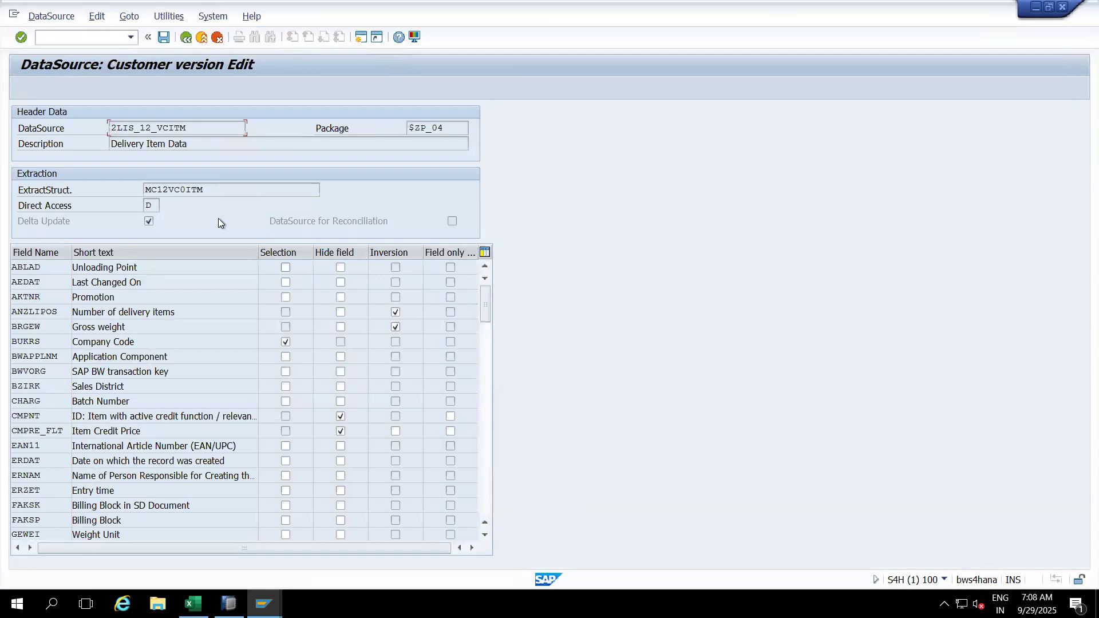
click(164, 37)
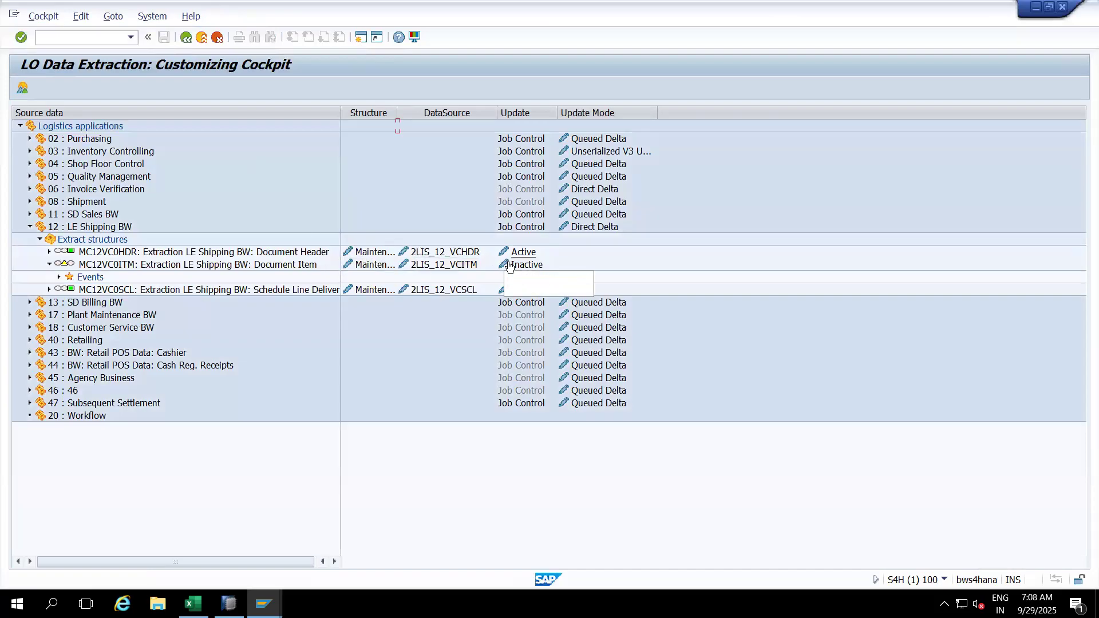
click(509, 265)
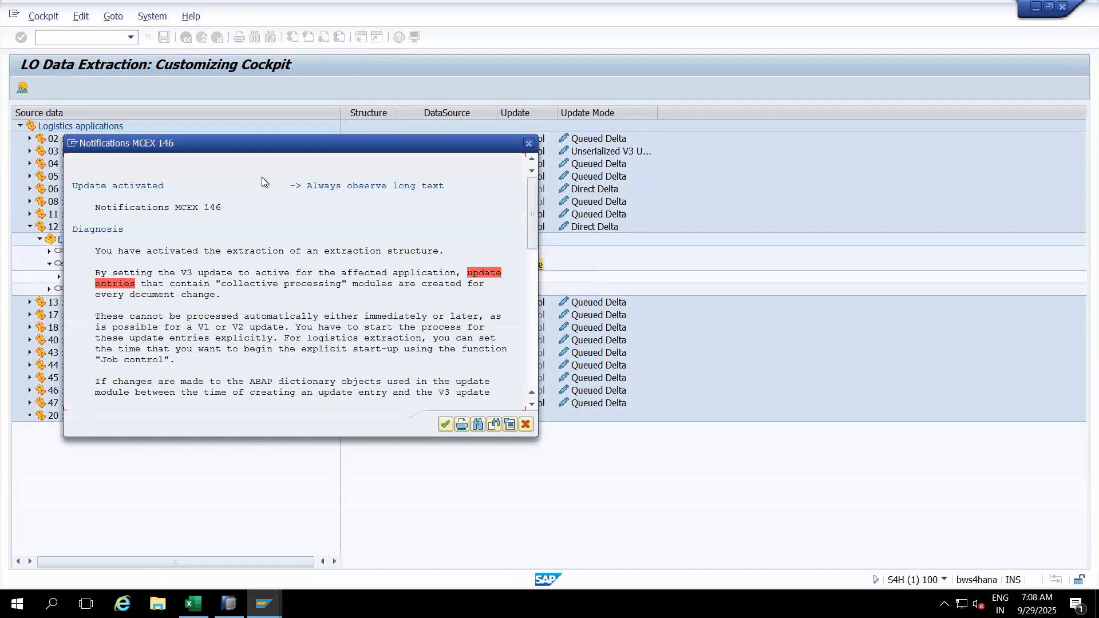
click(445, 424)
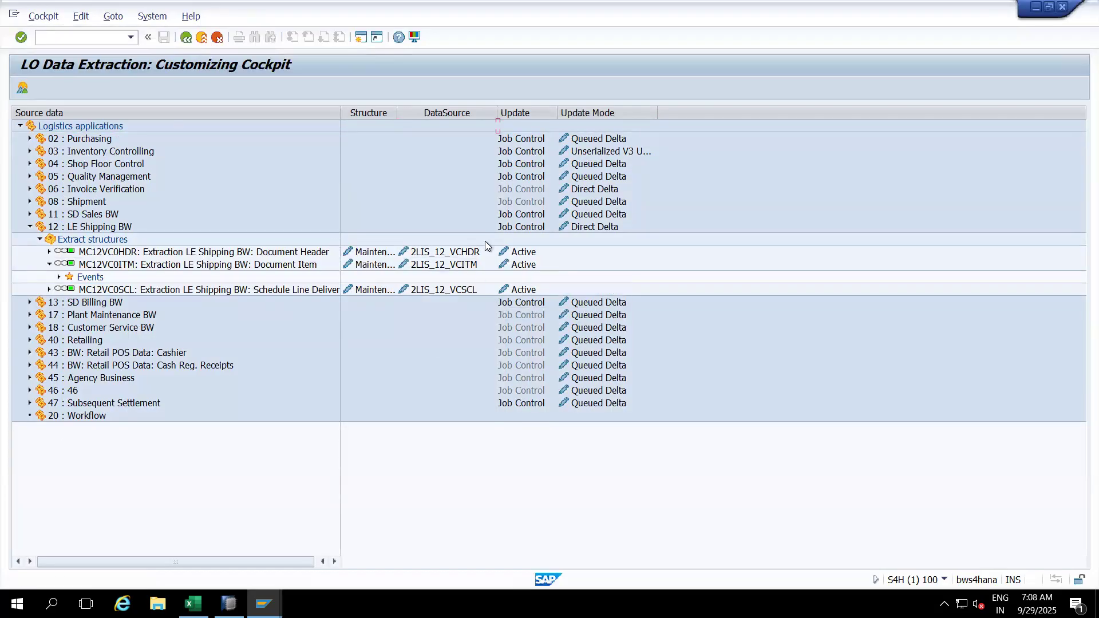
click(74, 38)
Step: Run transaction /nOLI8BW to reach Statistical Setup from Old Documents: Deliveries
text(/nlbwe)
key(BackSpace)
key(BackSpace)
key(BackSpace)
key(BackSpace)
text(I8BW)
key(Return)
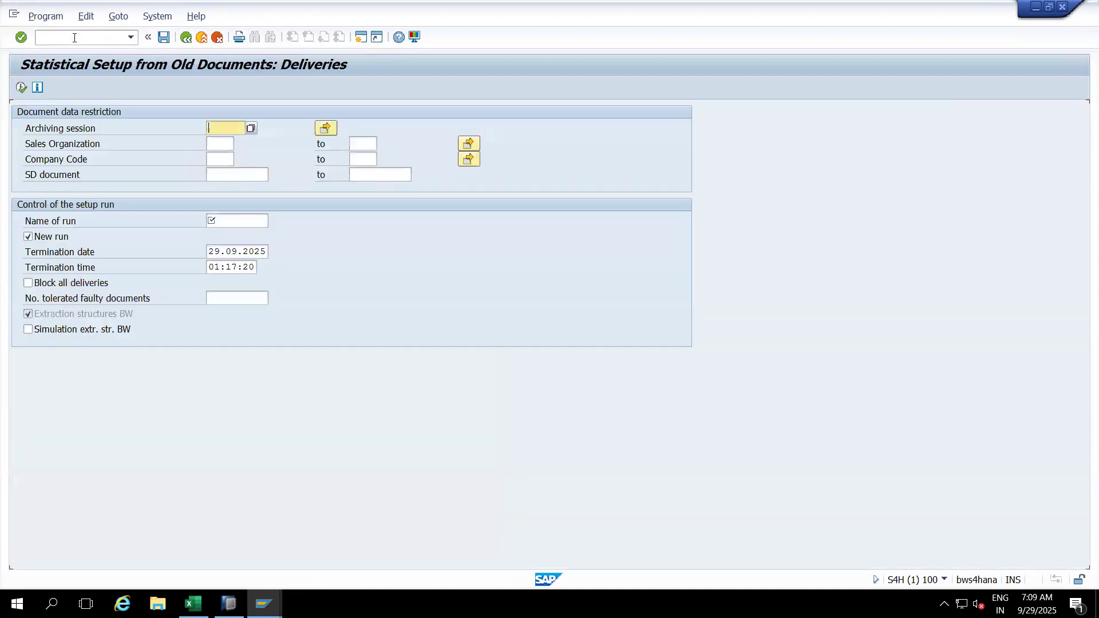